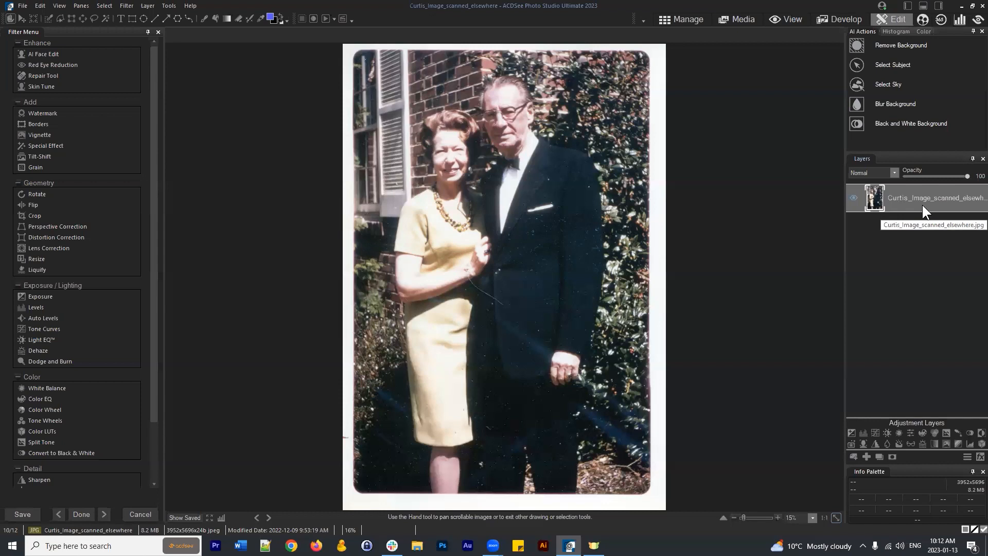
# Duplicate the scanned photo layer
pyautogui.rightClick(900, 202)
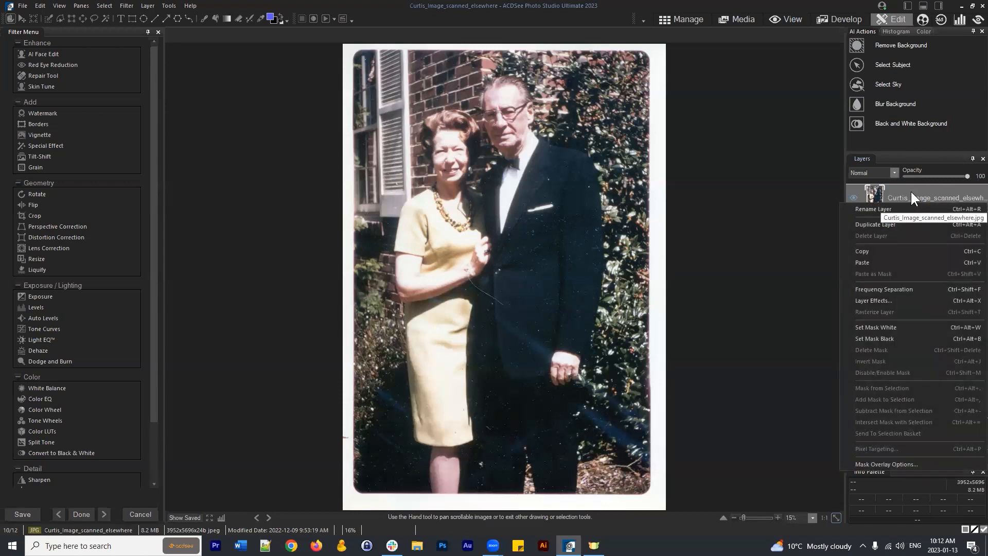
pyautogui.click(770, 229)
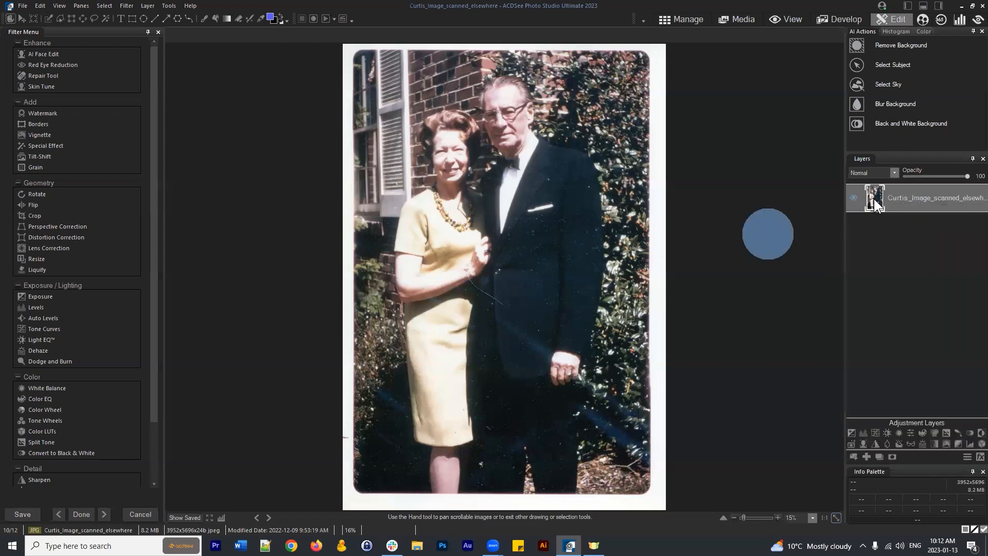
pyautogui.click(879, 457)
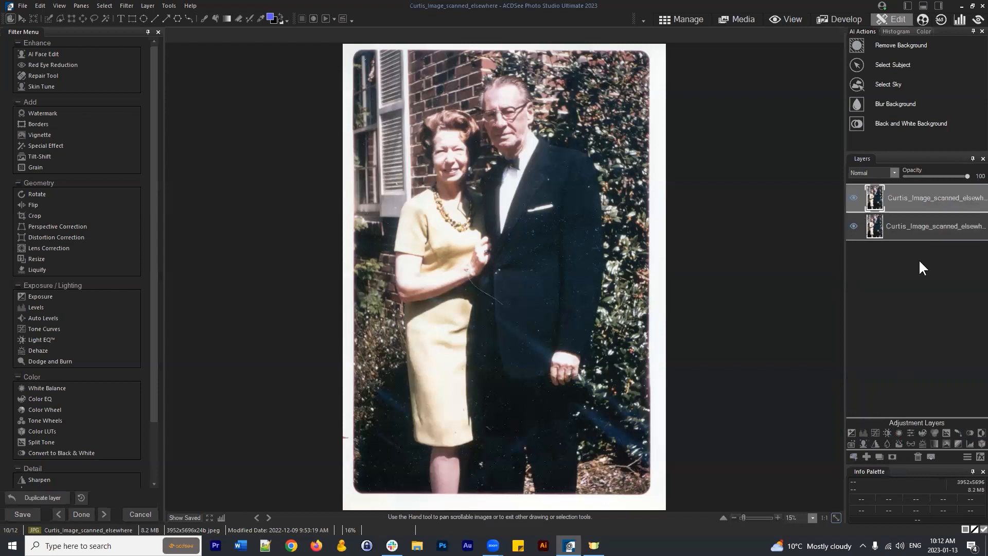
# Rename the lower photo layer as Original
pyautogui.click(914, 233)
pyautogui.rightClick(899, 226)
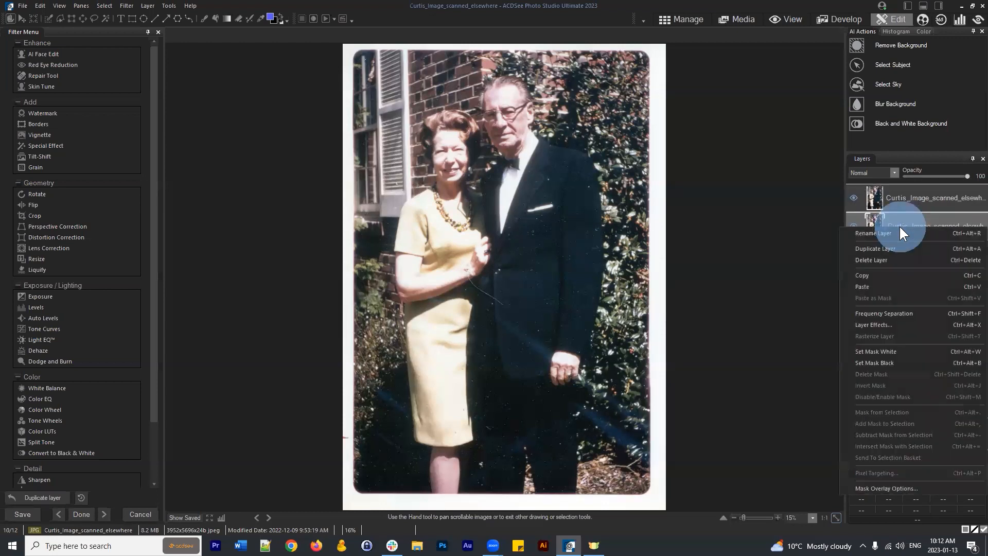
pyautogui.click(901, 233)
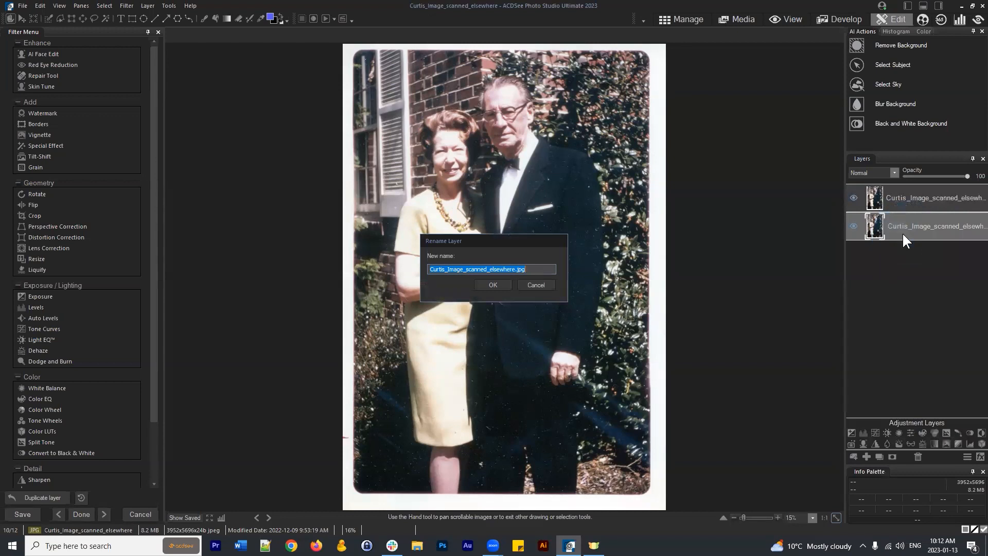
pyautogui.write('O')
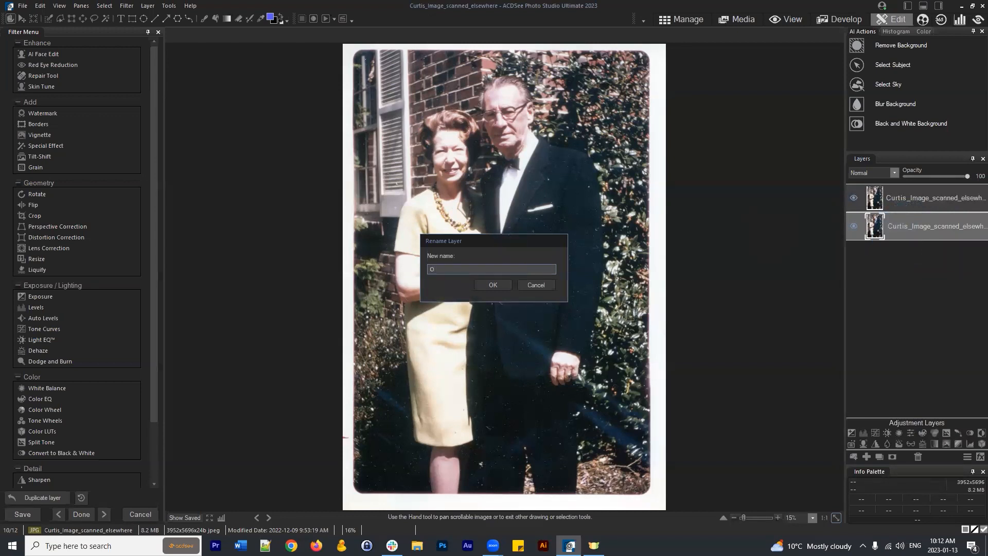
pyautogui.write('riginal')
pyautogui.press('Return')
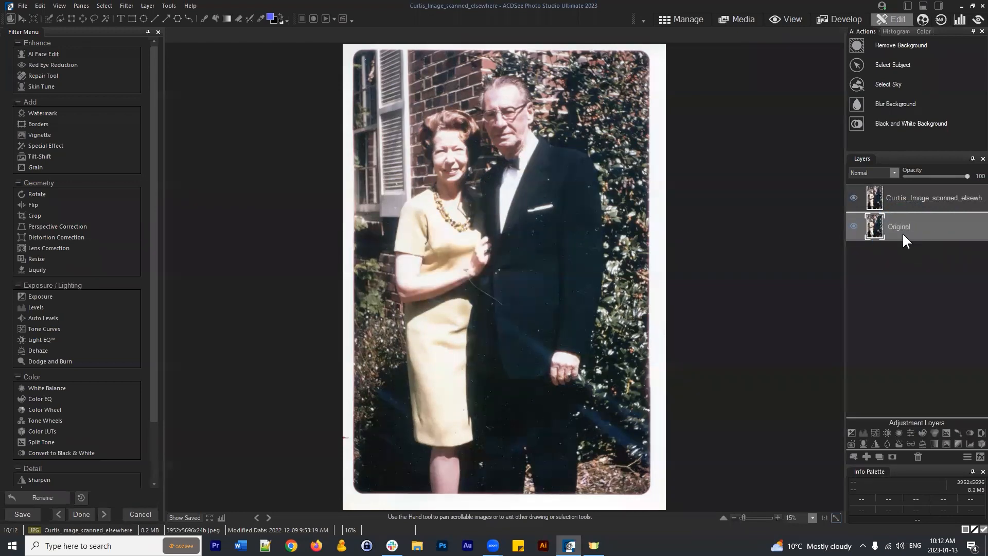
# Rename the duplicate photo layer as Frequency Seperation and keep it selected
pyautogui.click(927, 197)
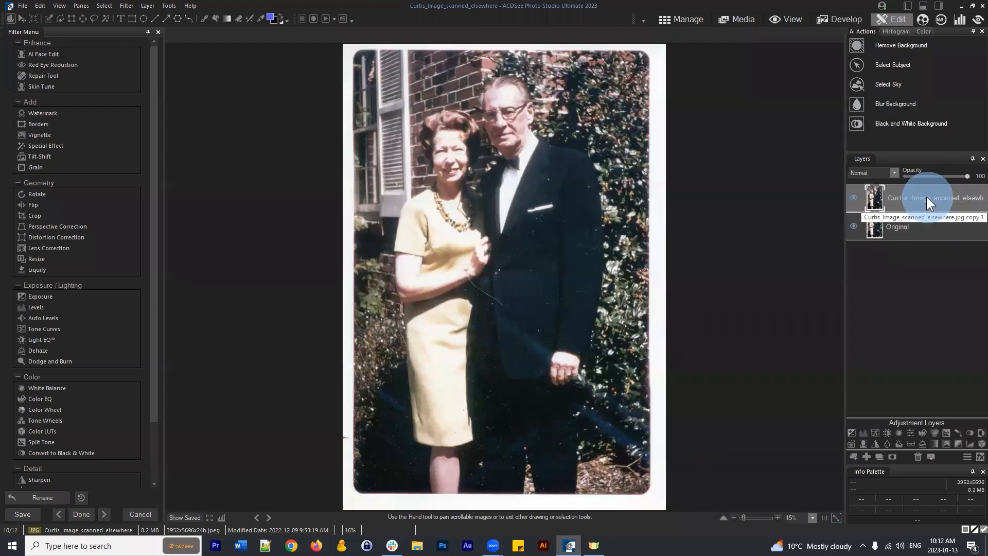
pyautogui.rightClick(927, 196)
pyautogui.click(915, 204)
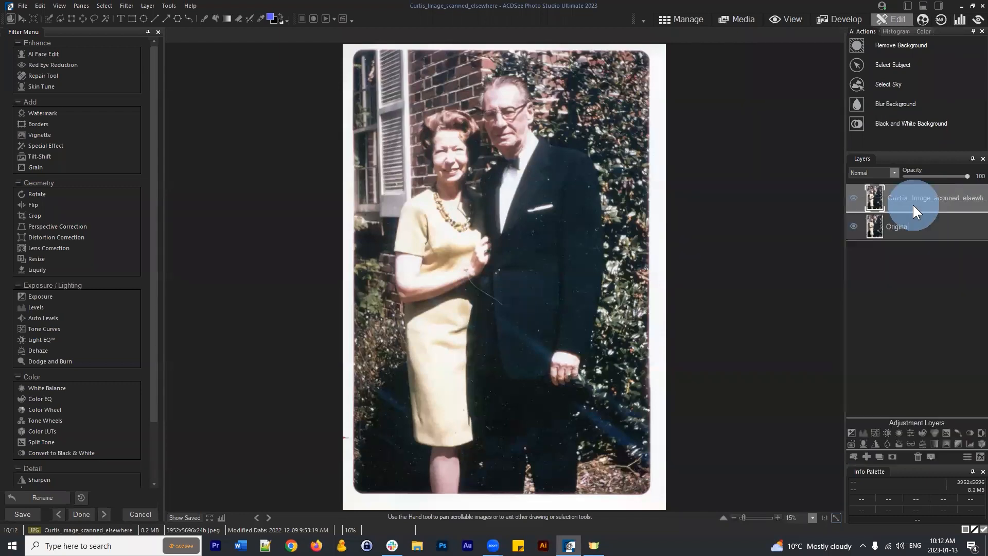
pyautogui.write('Frequenc')
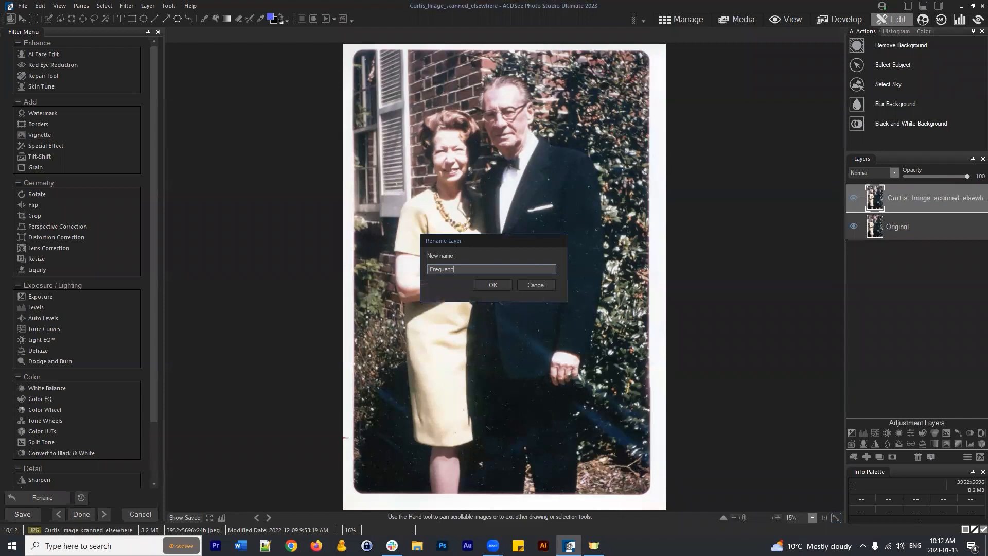
pyautogui.write('y Seperation')
pyautogui.press('BackSpace')
pyautogui.press('BackSpace')
pyautogui.press('BackSpace')
pyautogui.press('BackSpace')
pyautogui.press('BackSpace')
pyautogui.press('BackSpace')
pyautogui.press('BackSpace')
pyautogui.write('arat')
pyautogui.press('BackSpace')
pyautogui.press('BackSpace')
pyautogui.press('BackSpace')
pyautogui.press('BackSpace')
pyautogui.write('eration')
pyautogui.press('Return')
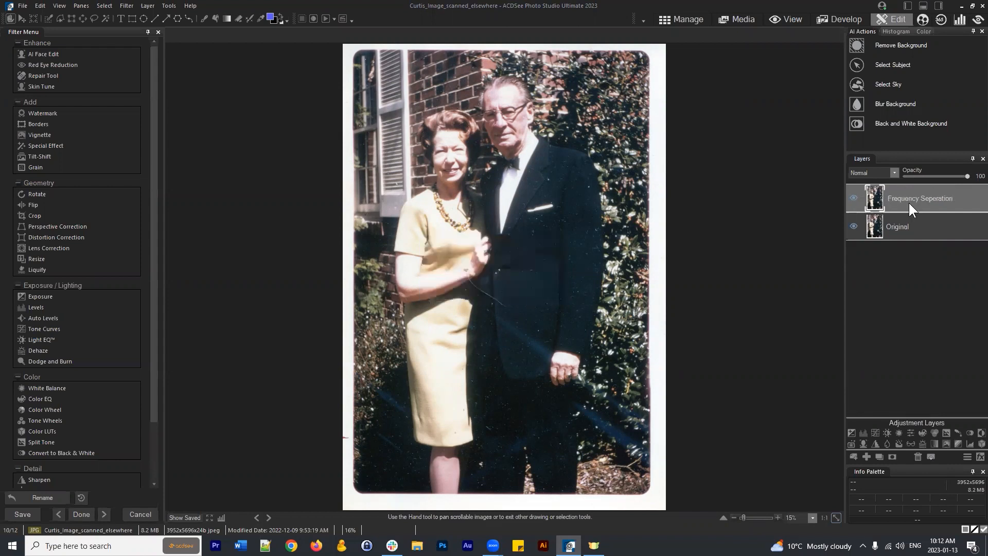
pyautogui.click(955, 289)
pyautogui.moveTo(908, 198); pyautogui.dragTo(912, 199)
# Examine the dust and scratches on the man's dark suit and around the couple up close at 50% zoom
pyautogui.scroll(1, 571, 280)
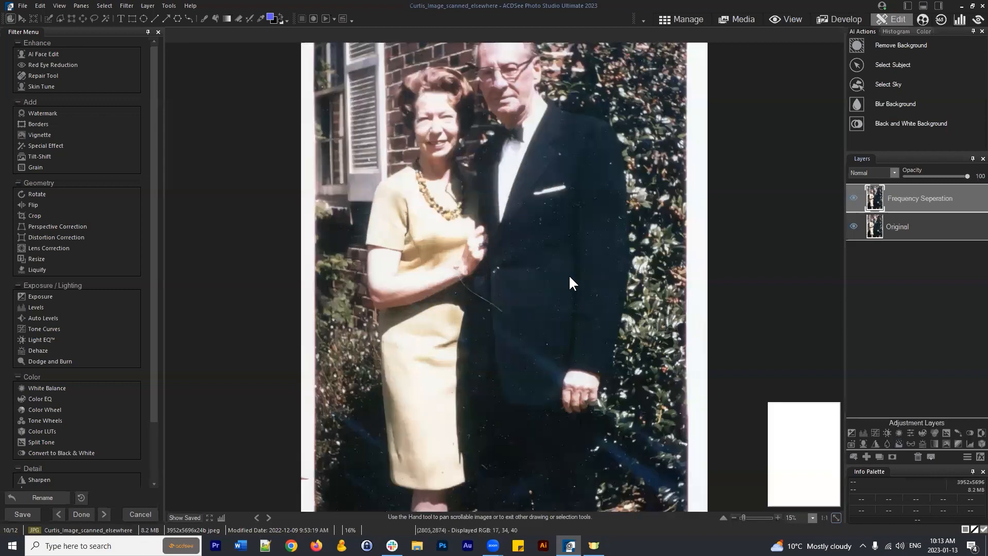
pyautogui.scroll(1, 574, 271)
pyautogui.scroll(2, 668, 272)
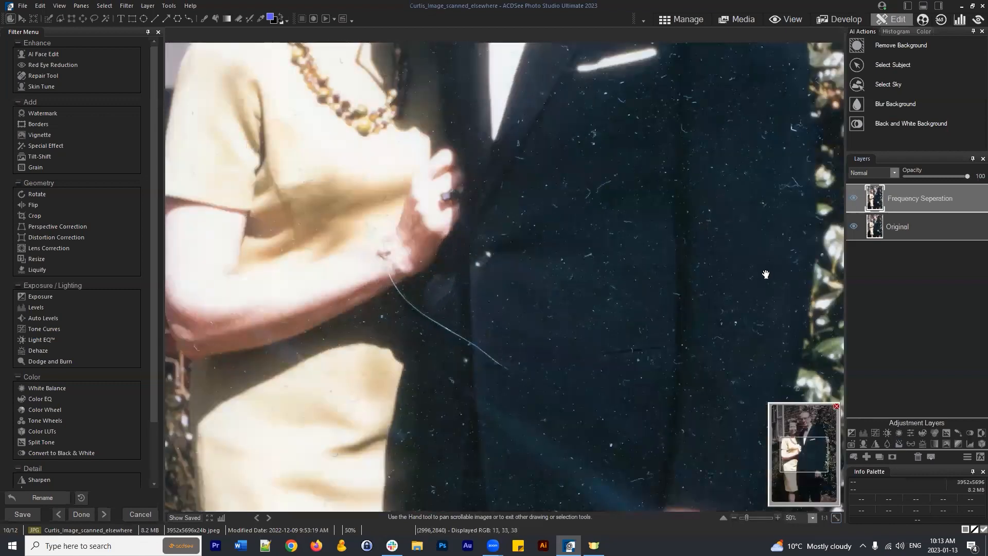
pyautogui.moveTo(738, 258); pyautogui.dragTo(613, 316)
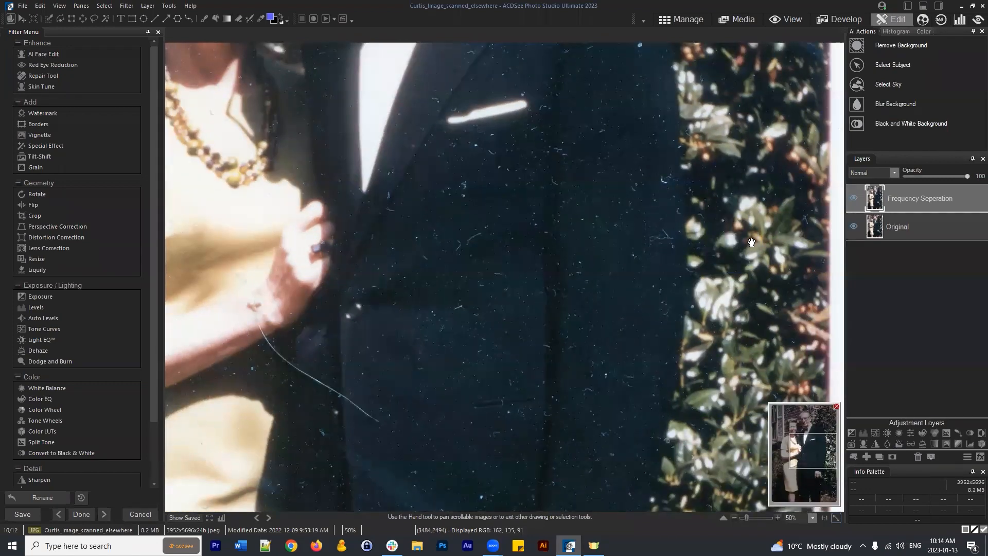
pyautogui.moveTo(718, 255); pyautogui.dragTo(731, 472)
pyautogui.moveTo(634, 290); pyautogui.dragTo(633, 107)
pyautogui.moveTo(630, 348); pyautogui.dragTo(646, 327)
pyautogui.moveTo(628, 280); pyautogui.dragTo(620, 379)
pyautogui.moveTo(621, 324); pyautogui.dragTo(619, 353)
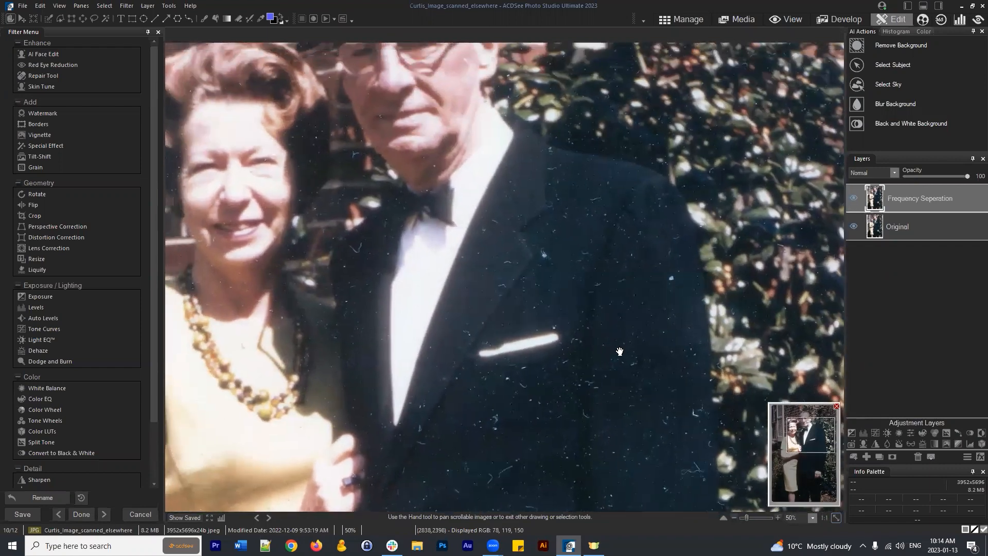
pyautogui.moveTo(619, 292)
pyautogui.mouseDown()
pyautogui.moveTo(641, 409)
pyautogui.moveTo(643, 333)
pyautogui.moveTo(672, 322)
pyautogui.moveTo(643, 337)
pyautogui.moveTo(635, 290)
pyautogui.mouseUp()
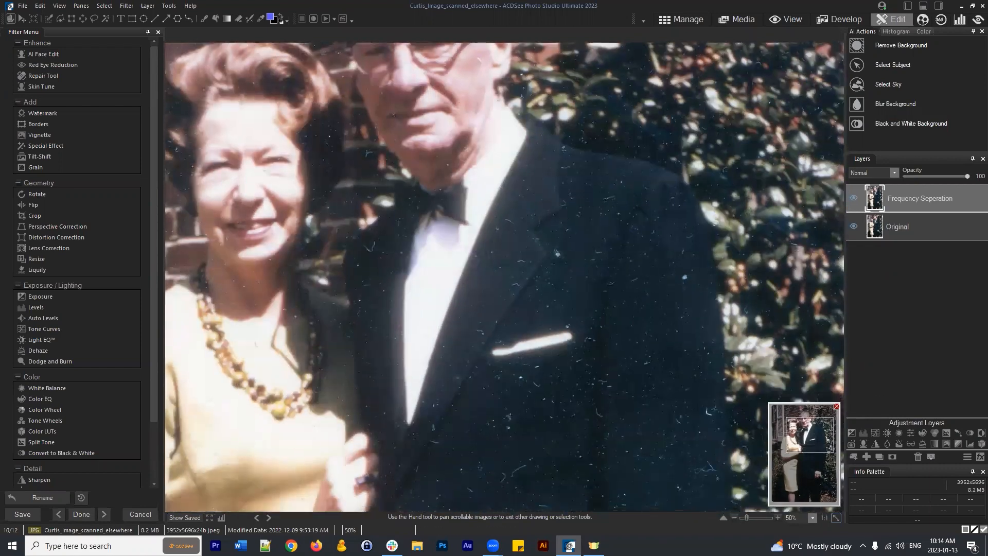
# Add a Noise Reduction adjustment layer above the Frequency Seperation layer and set its luminance to 68
pyautogui.click(898, 443)
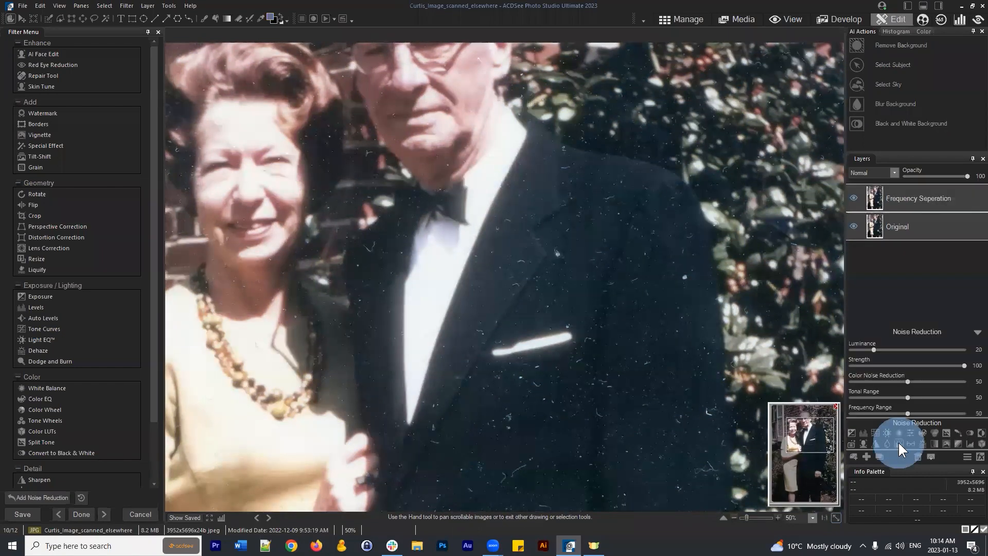
pyautogui.click(951, 193)
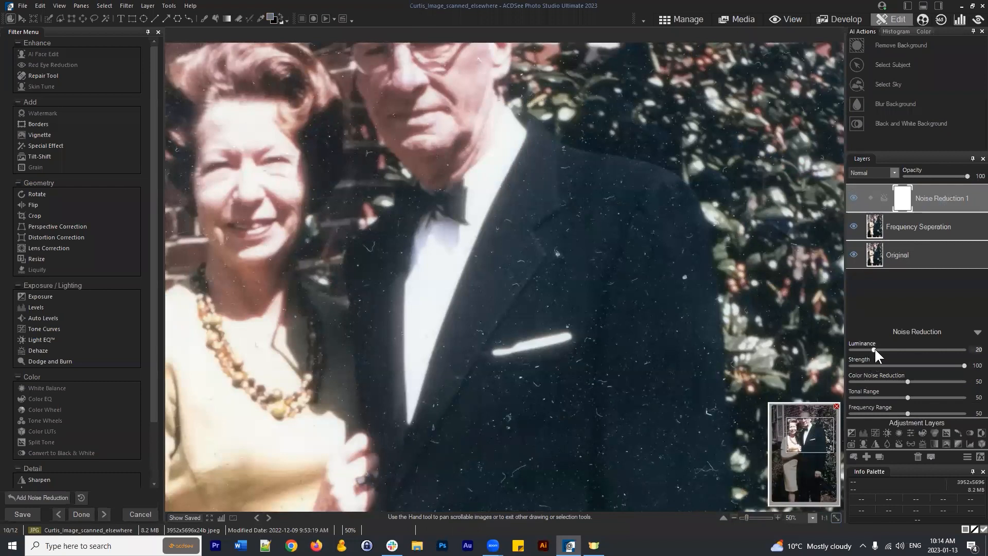
pyautogui.moveTo(874, 347); pyautogui.dragTo(927, 349)
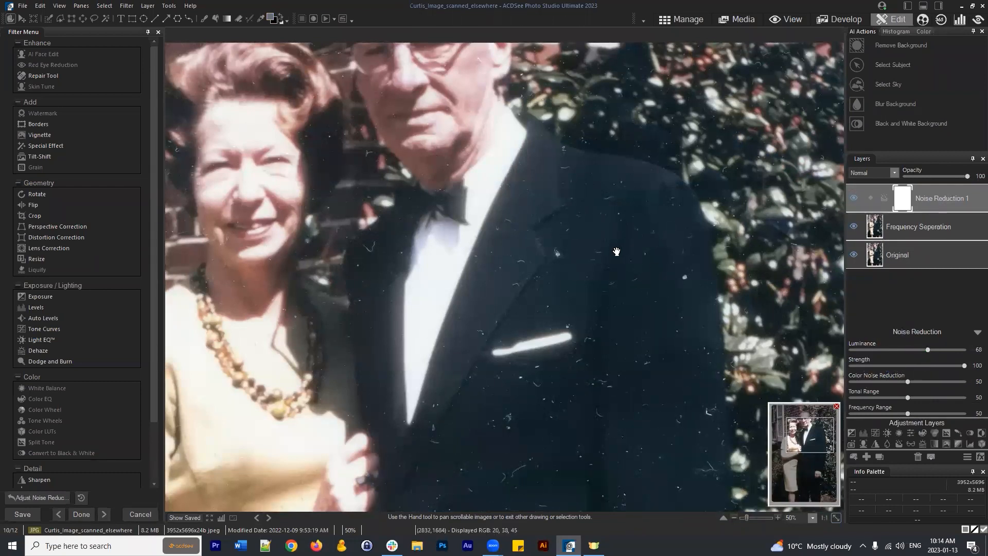
pyautogui.moveTo(684, 316); pyautogui.dragTo(664, 197)
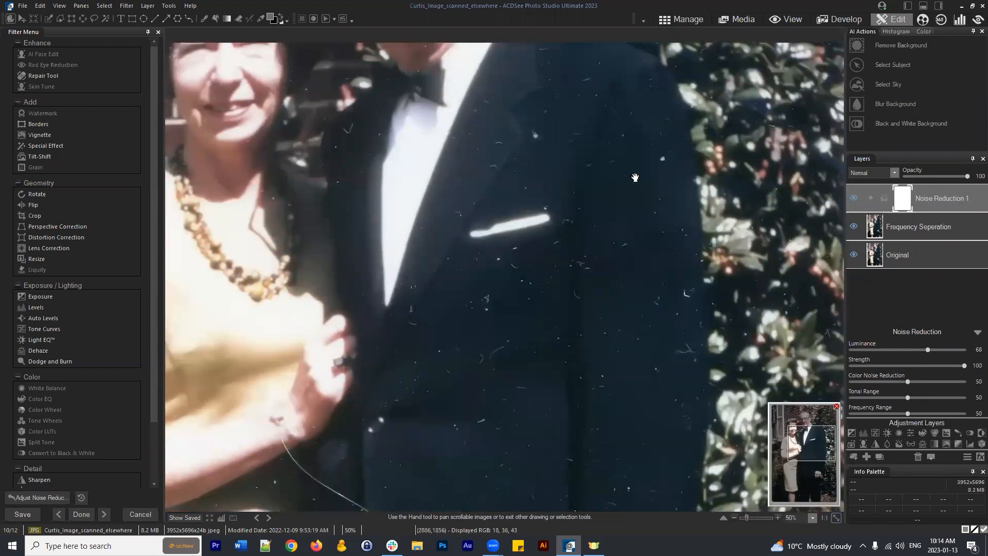
pyautogui.moveTo(646, 366); pyautogui.dragTo(638, 393)
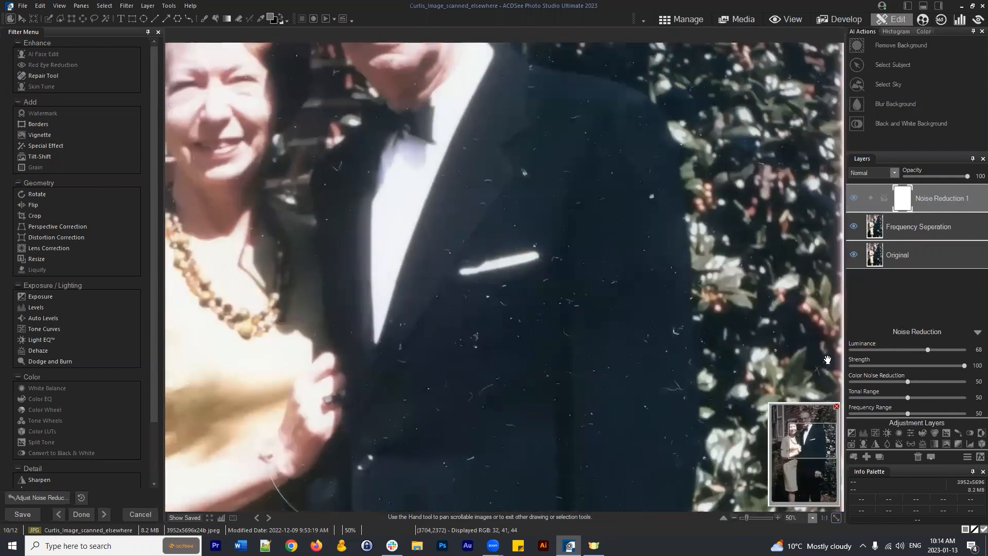
# Compare the noise-reduced suit area with the saved version of the photo
pyautogui.click(188, 518)
pyautogui.click(190, 518)
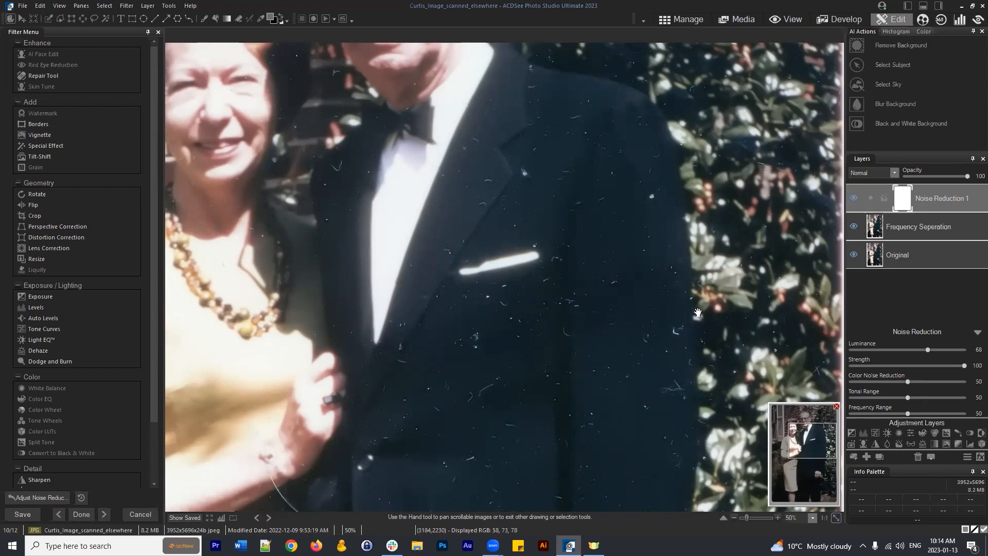
pyautogui.click(172, 519)
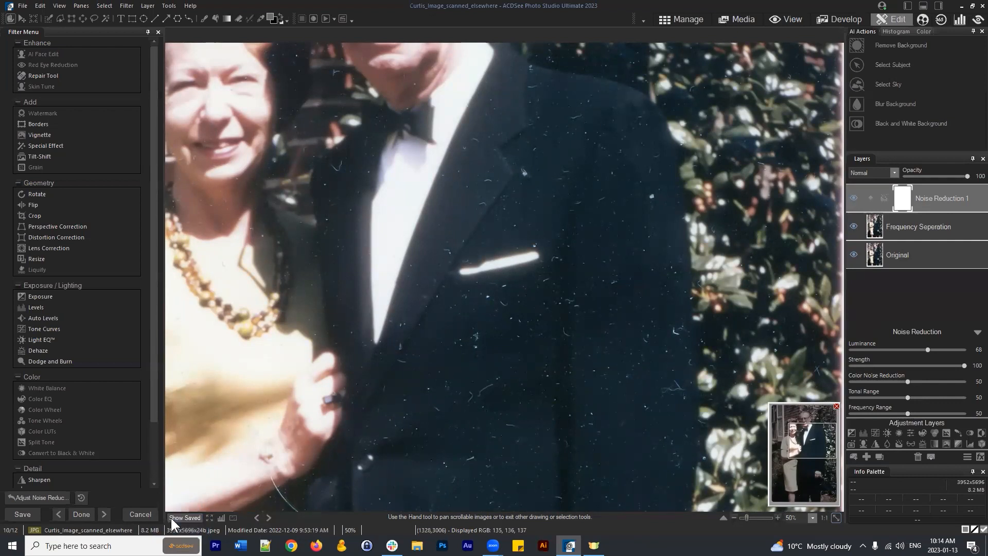
# Lower the noise reduction luminance to 0 and check the specks across the suit
pyautogui.moveTo(928, 349); pyautogui.dragTo(835, 345)
pyautogui.moveTo(563, 79); pyautogui.dragTo(539, 112)
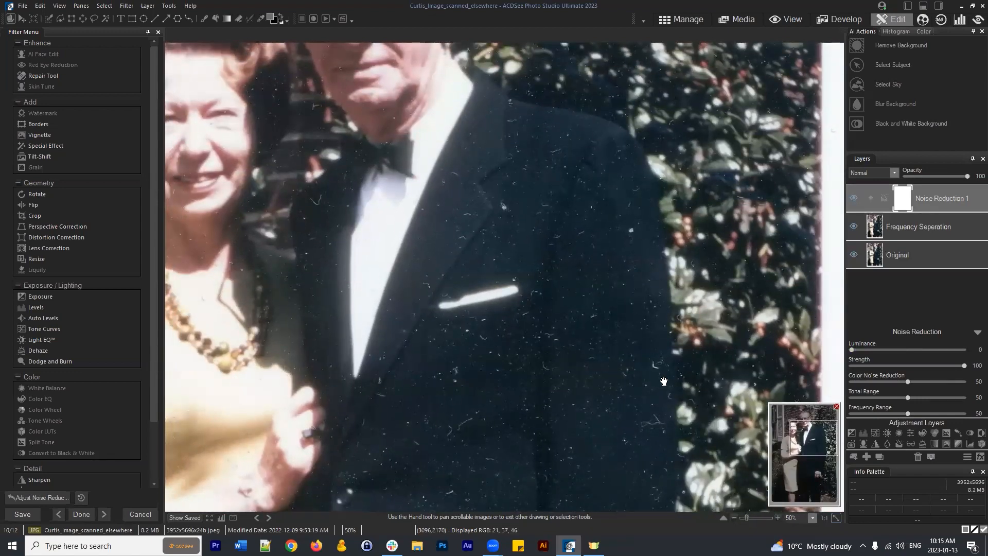
pyautogui.moveTo(659, 347); pyautogui.dragTo(669, 149)
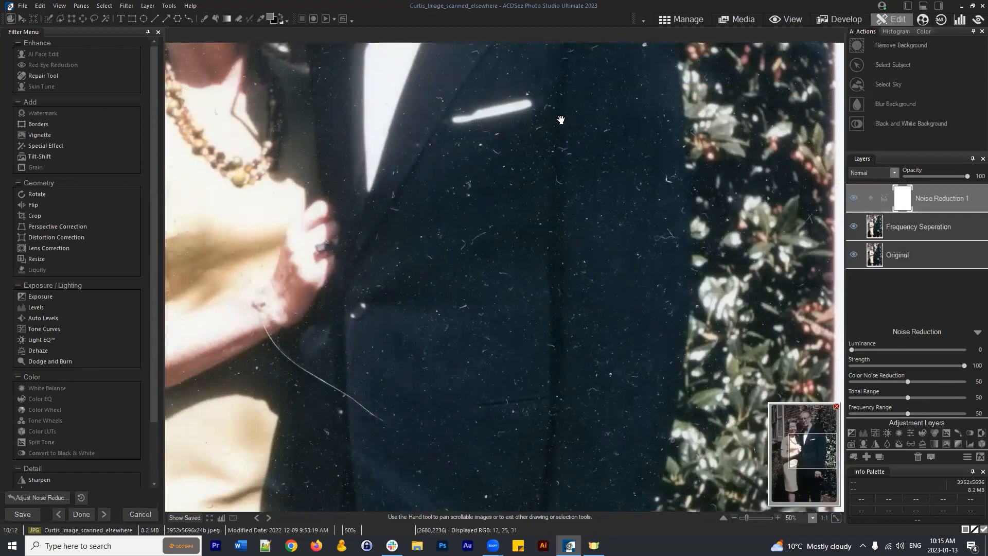
pyautogui.moveTo(558, 96); pyautogui.dragTo(535, 221)
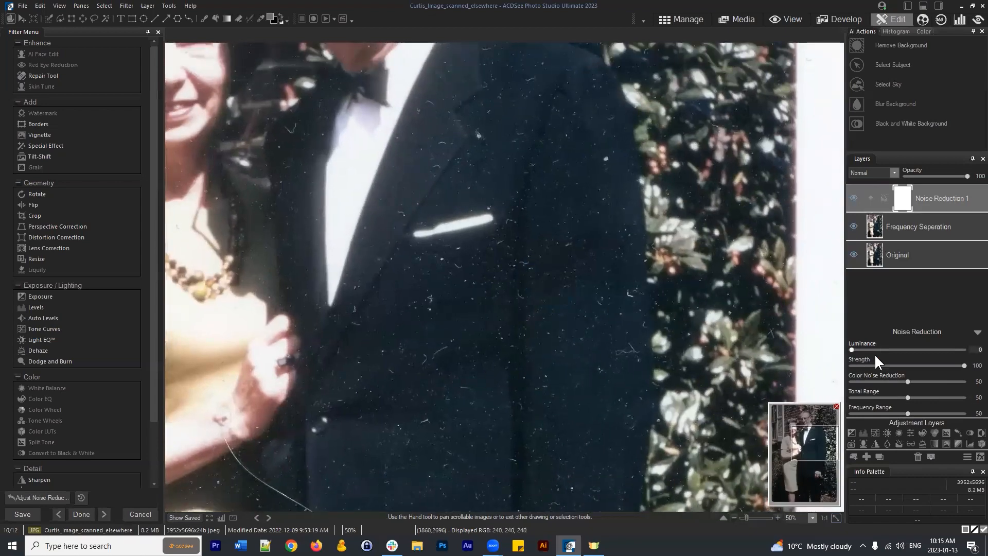
# Raise the noise reduction luminance to 100 and check the suit for remaining specks
pyautogui.moveTo(853, 350); pyautogui.dragTo(957, 354)
pyautogui.moveTo(665, 247); pyautogui.dragTo(667, 285)
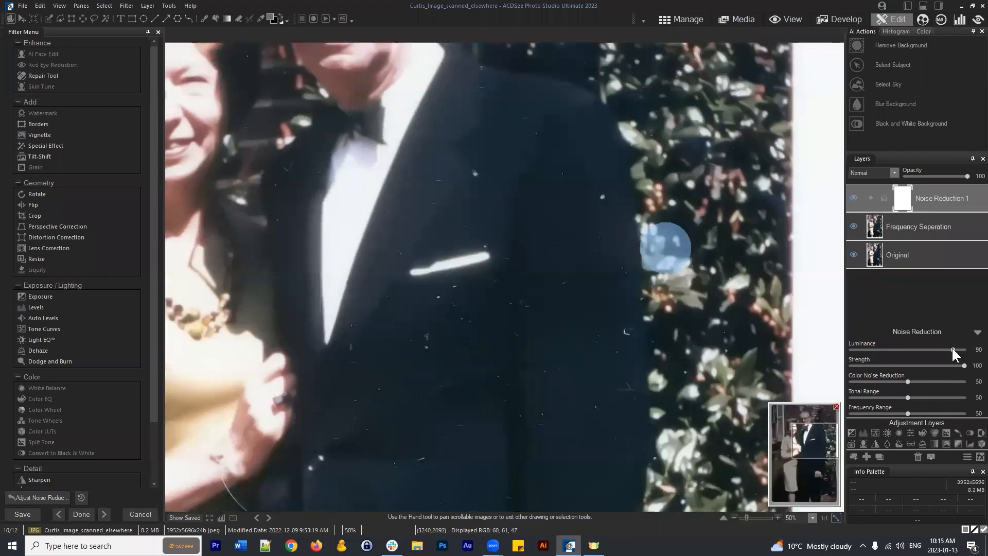
pyautogui.moveTo(951, 349); pyautogui.dragTo(966, 350)
pyautogui.moveTo(574, 267); pyautogui.dragTo(578, 345)
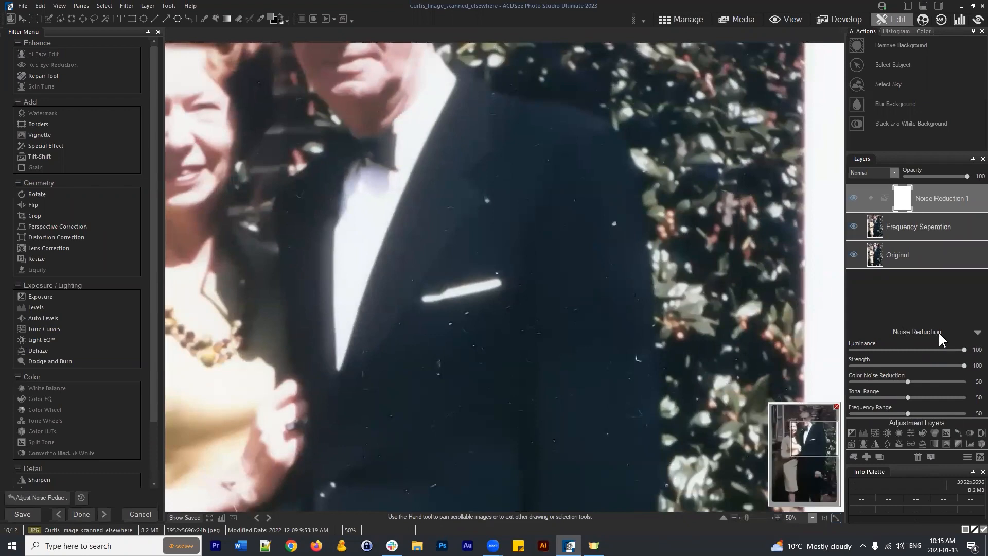
pyautogui.moveTo(528, 327); pyautogui.dragTo(587, 132)
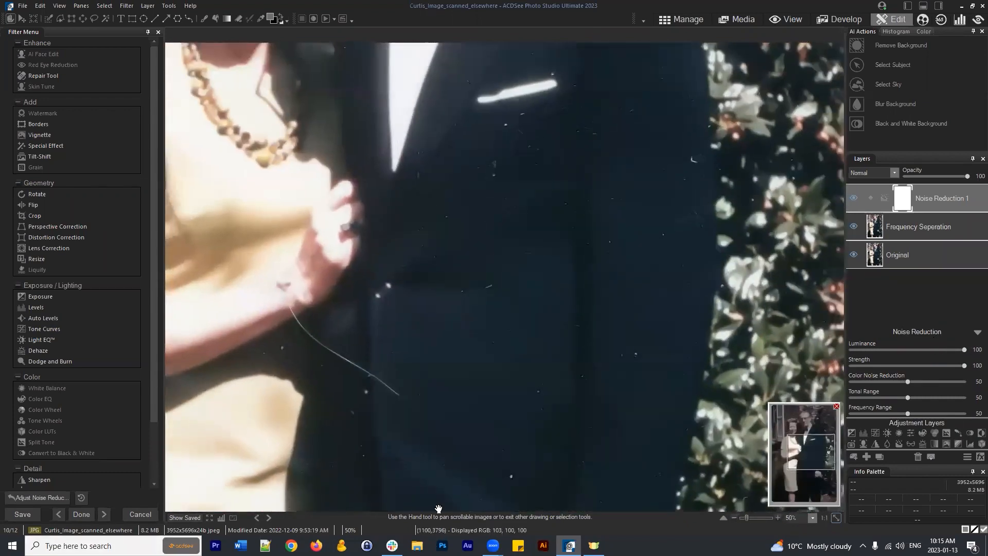
# Compare the whole noise-reduced photo with its saved version, and inspect the couple for remaining marks
pyautogui.click(836, 518)
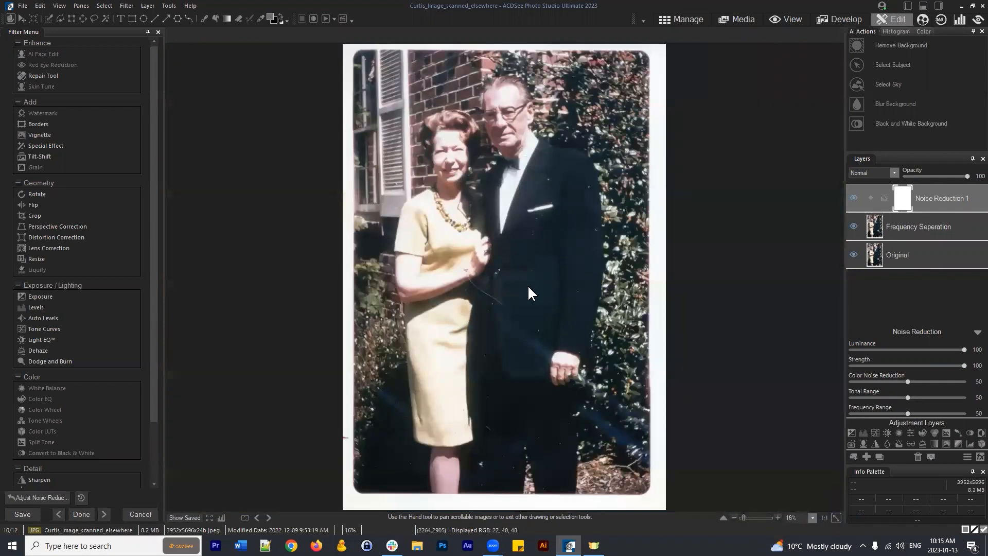
pyautogui.click(177, 518)
pyautogui.scroll(1, 561, 237)
pyautogui.moveTo(609, 219); pyautogui.dragTo(583, 297)
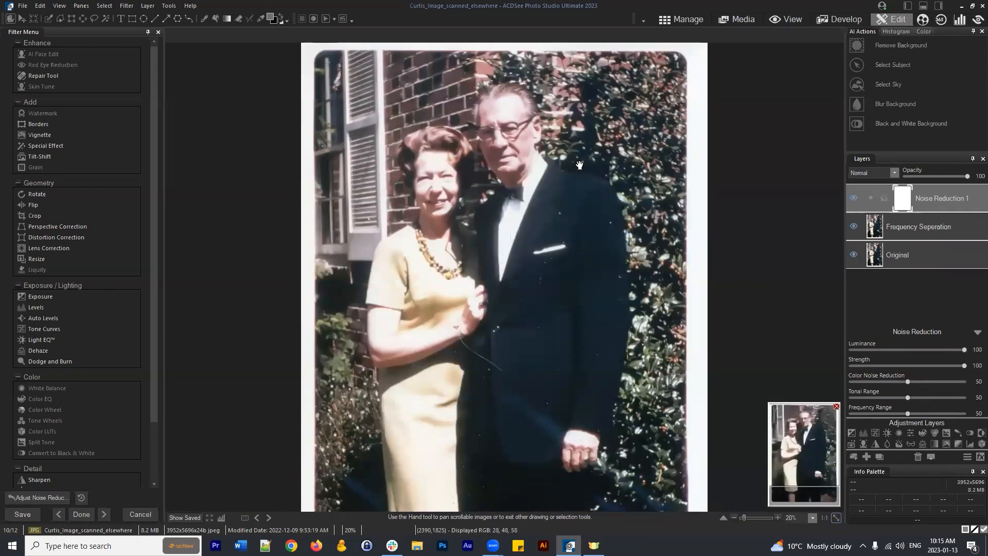
pyautogui.click(188, 512)
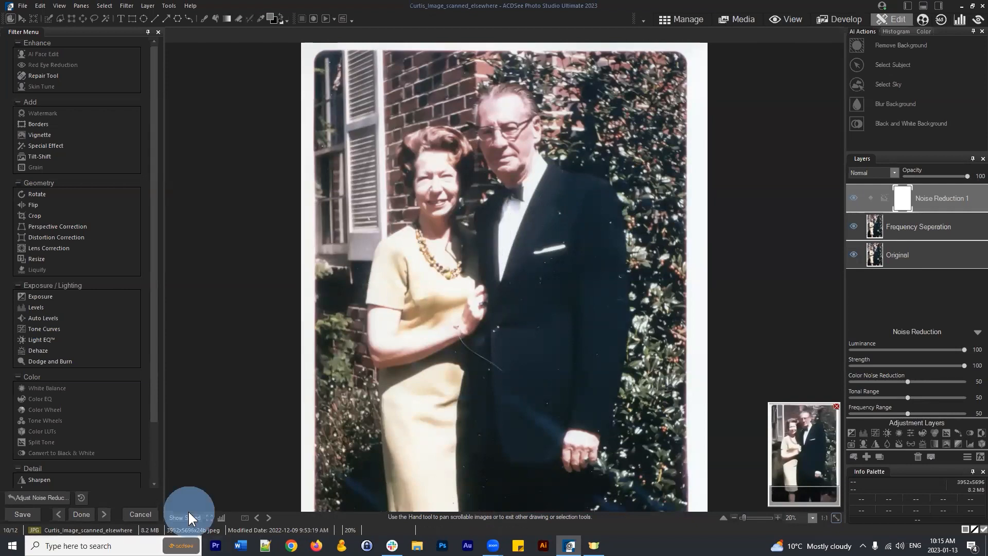
pyautogui.click(187, 517)
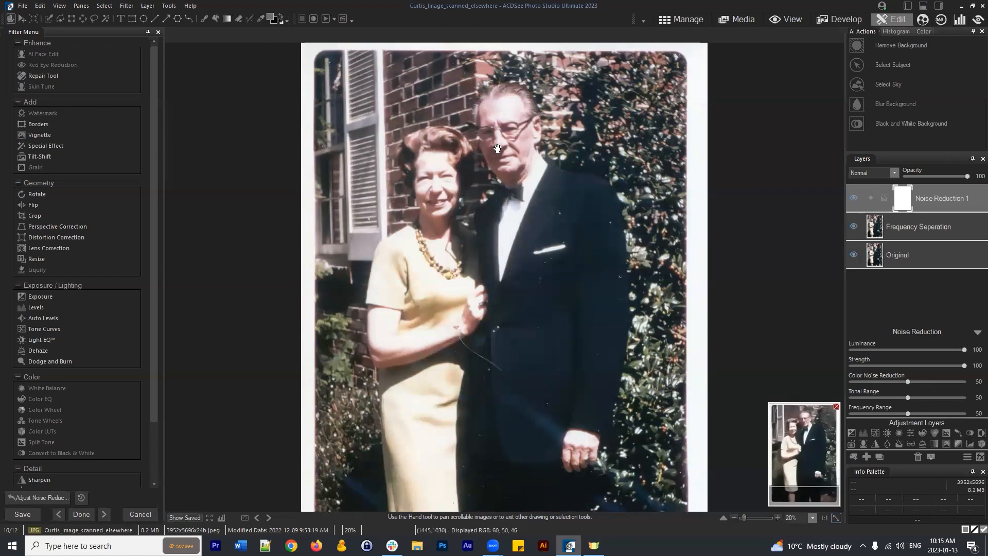
pyautogui.scroll(1, 625, 226)
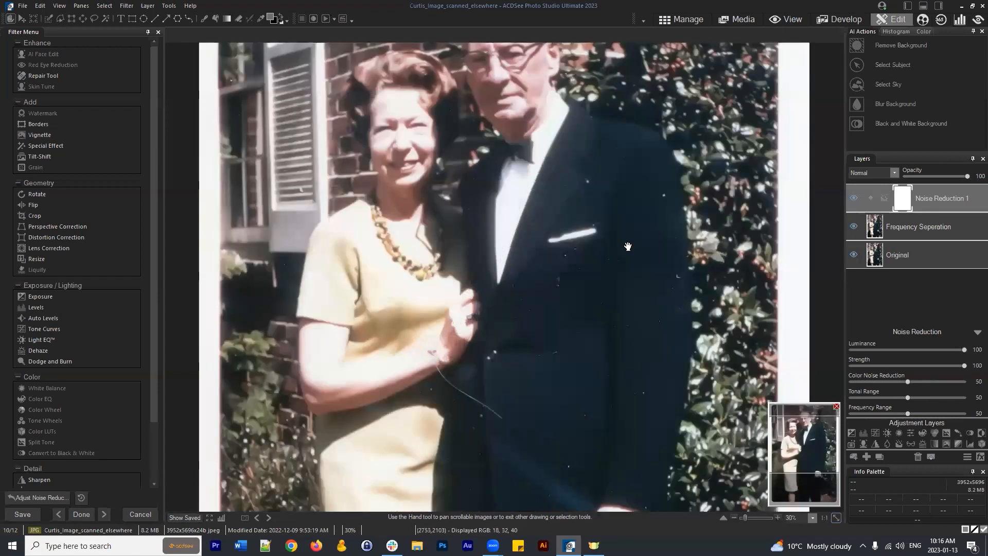
pyautogui.moveTo(637, 300); pyautogui.dragTo(629, 271)
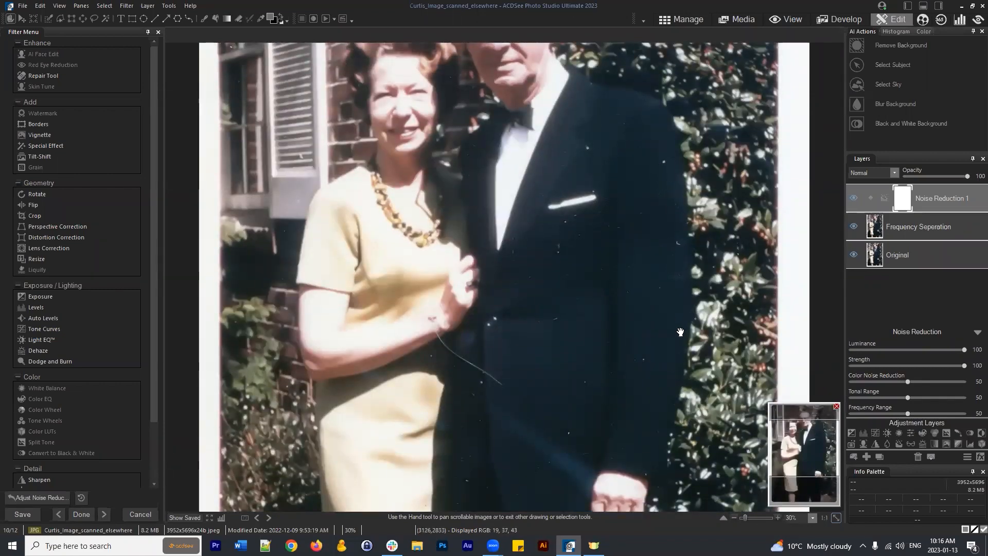
# Save the layered photo as ImageRestoration in ACDC file format in the Black & White folder
pyautogui.moveTo(179, 515); pyautogui.dragTo(179, 517)
pyautogui.click(24, 10)
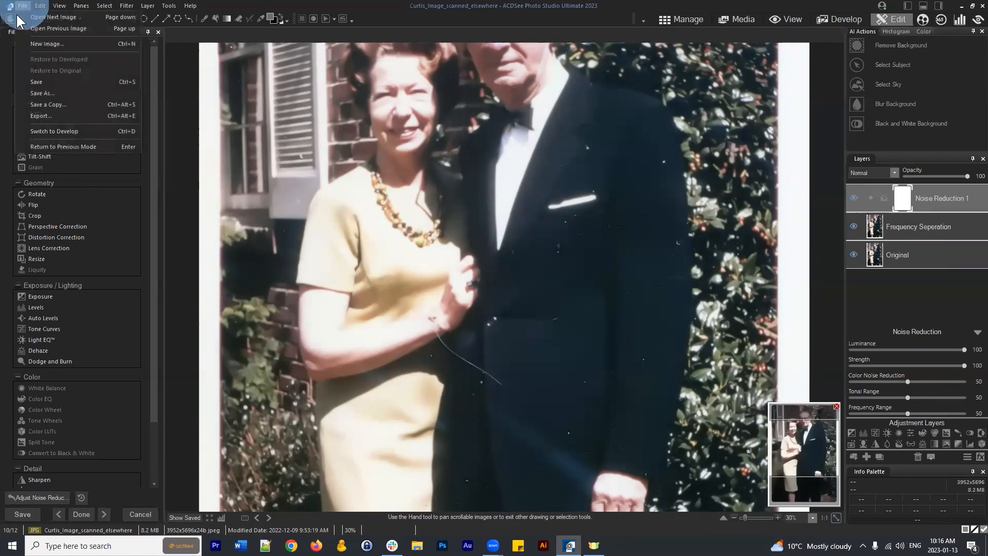
pyautogui.click(55, 91)
pyautogui.moveTo(572, 268); pyautogui.dragTo(411, 265)
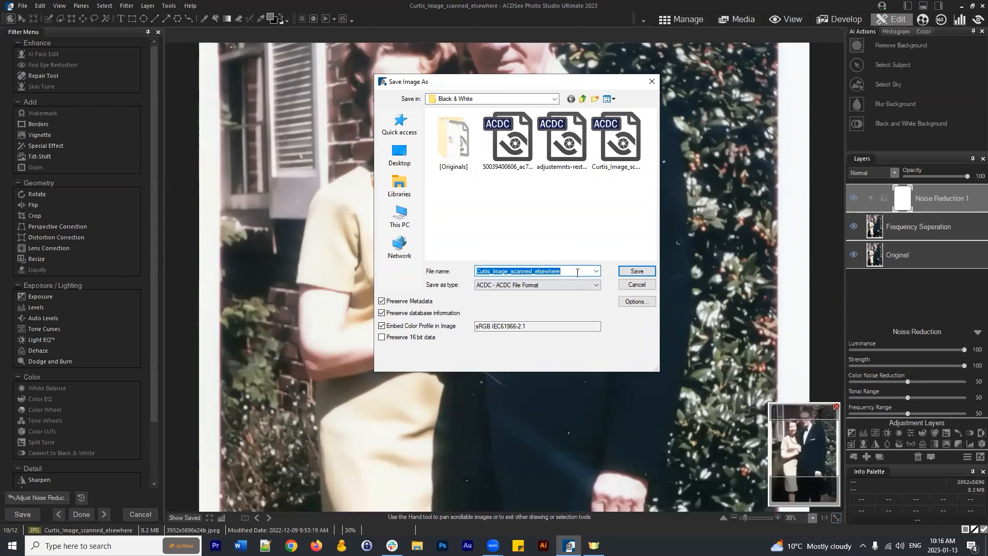
pyautogui.moveTo(581, 272); pyautogui.dragTo(372, 258)
pyautogui.write('ImageRe')
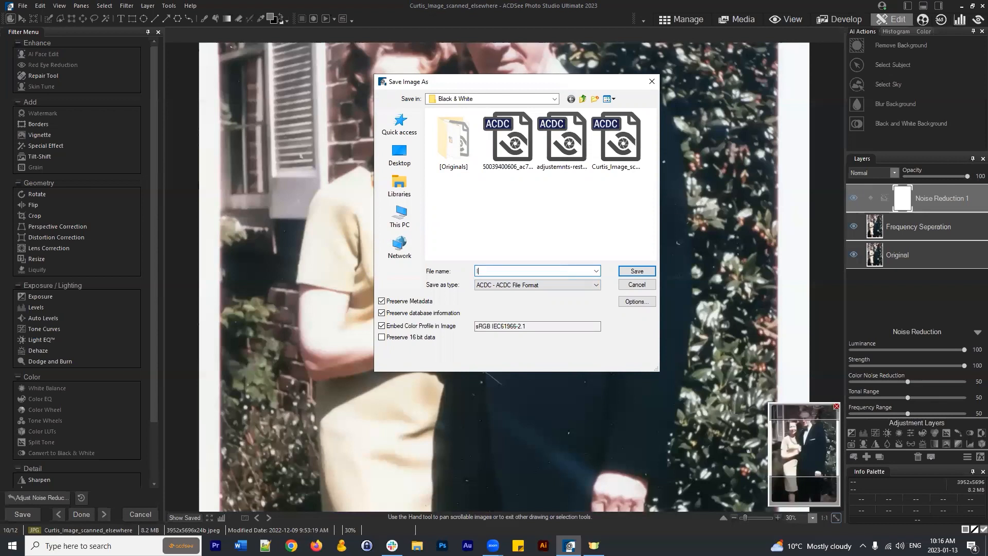
pyautogui.write('storation')
pyautogui.click(634, 270)
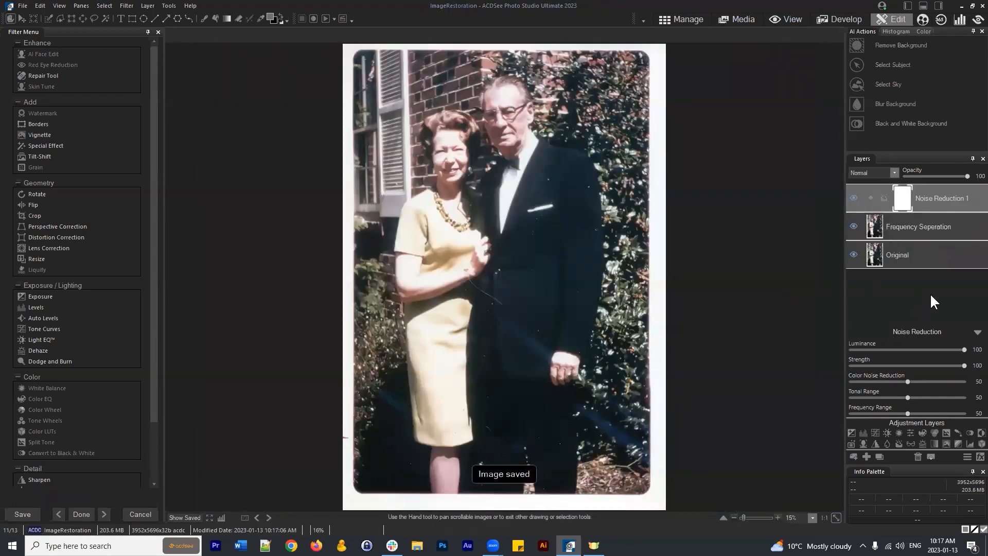
# Compare the ImageRestoration file with the original scanned JPG in Manage mode, and reopen ImageRestoration in Edit mode
pyautogui.scroll(-1, 611, 263)
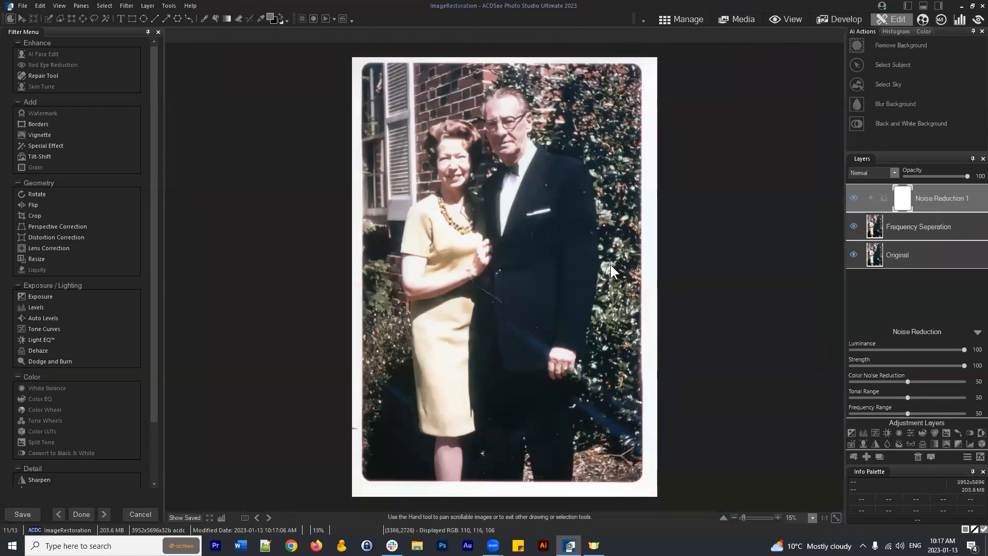
pyautogui.scroll(1, 611, 262)
pyautogui.click(679, 21)
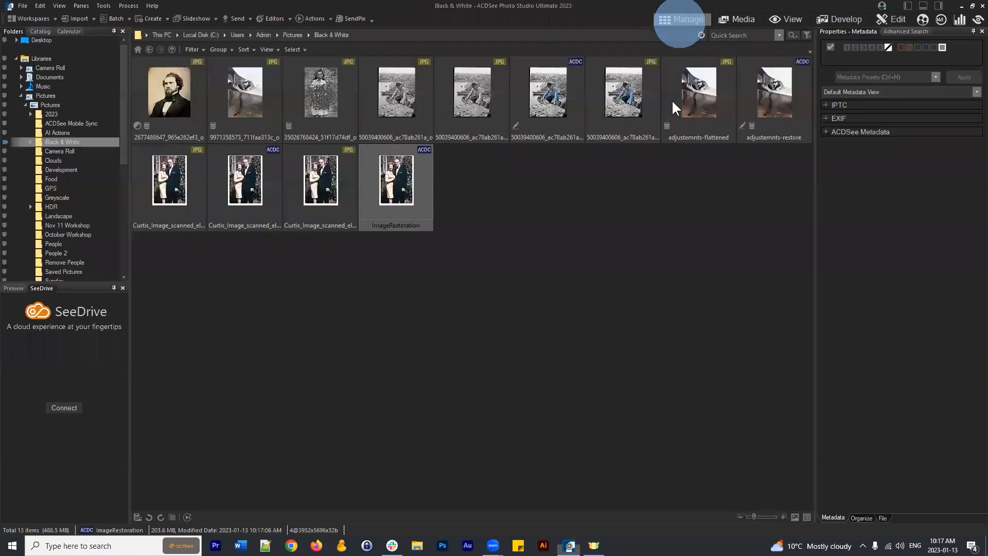
pyautogui.click(607, 316)
pyautogui.click(414, 183)
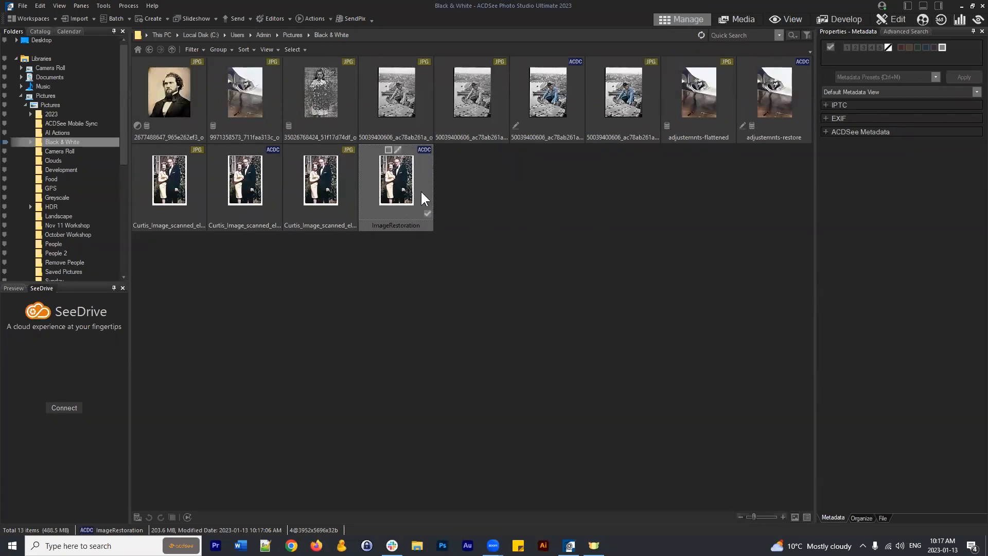
pyautogui.click(459, 165)
pyautogui.click(395, 191)
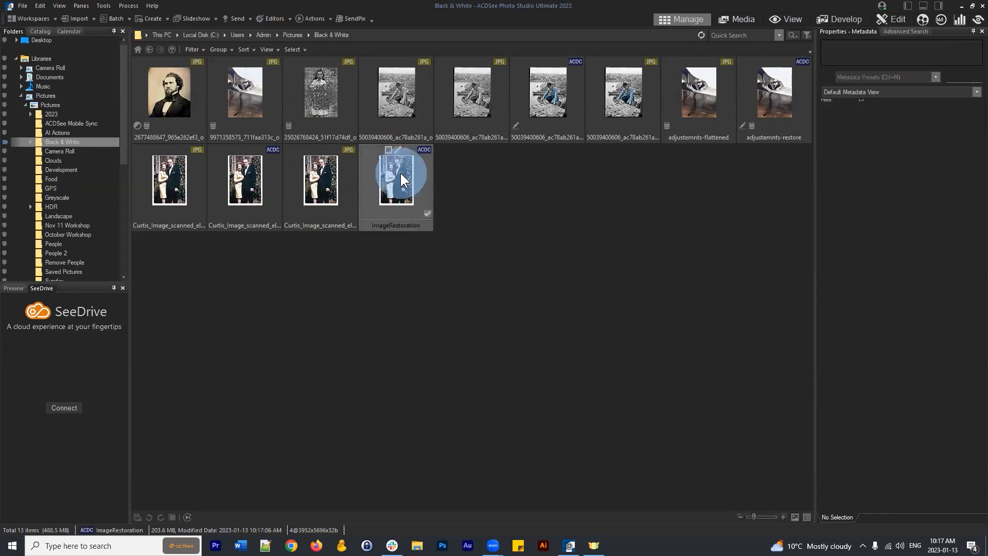
pyautogui.keyDown('ctrl'); pyautogui.click(154, 185); pyautogui.keyUp('ctrl')
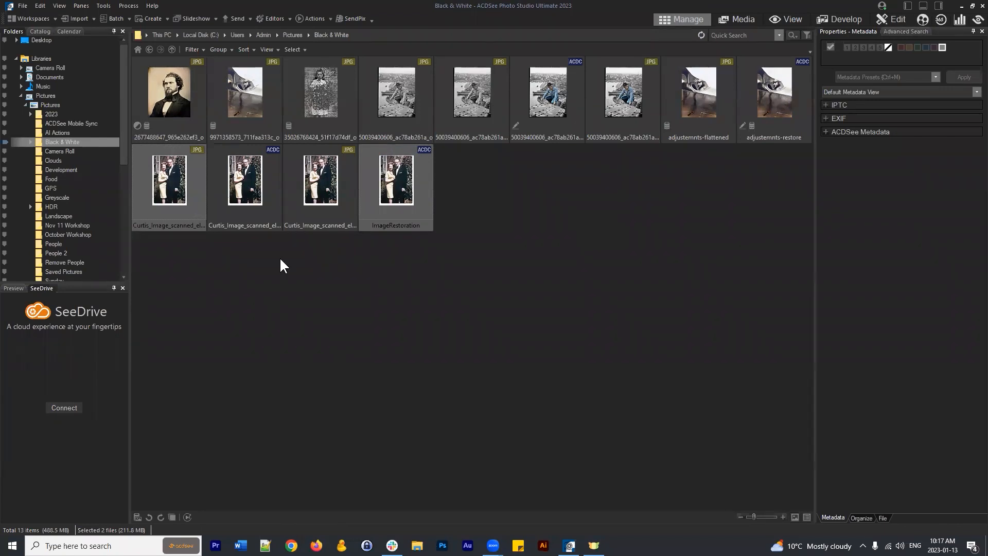
pyautogui.click(218, 265)
pyautogui.click(169, 181)
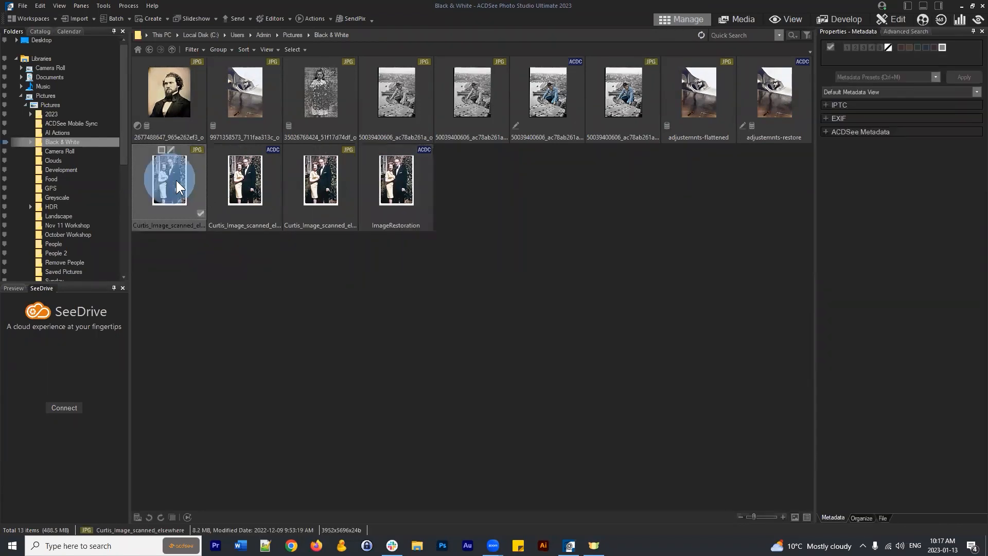
pyautogui.click(169, 184)
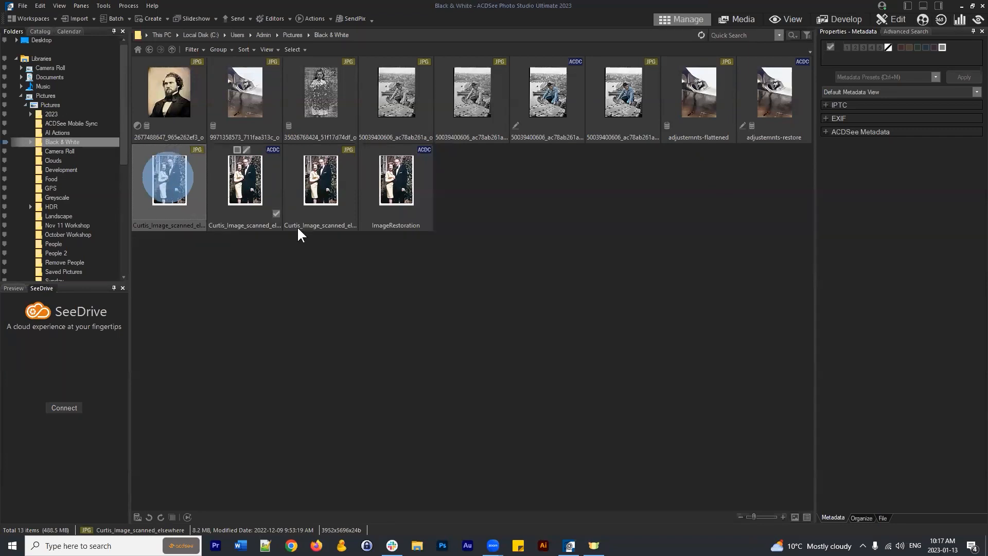
pyautogui.click(395, 178)
pyautogui.click(892, 20)
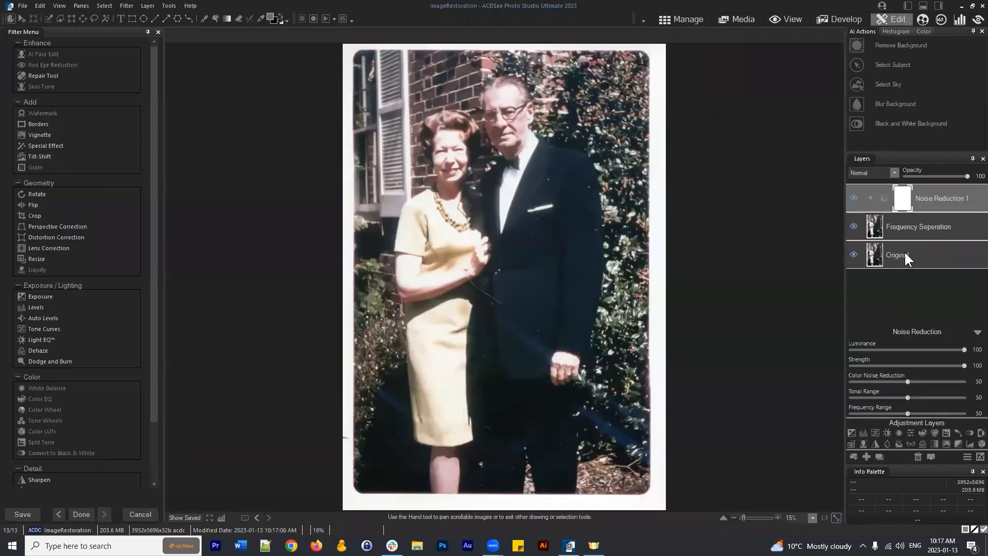
# Toggle the visibility of the Noise Reduction 1 and Frequency Seperation layers, and review each layer down to Original
pyautogui.click(900, 255)
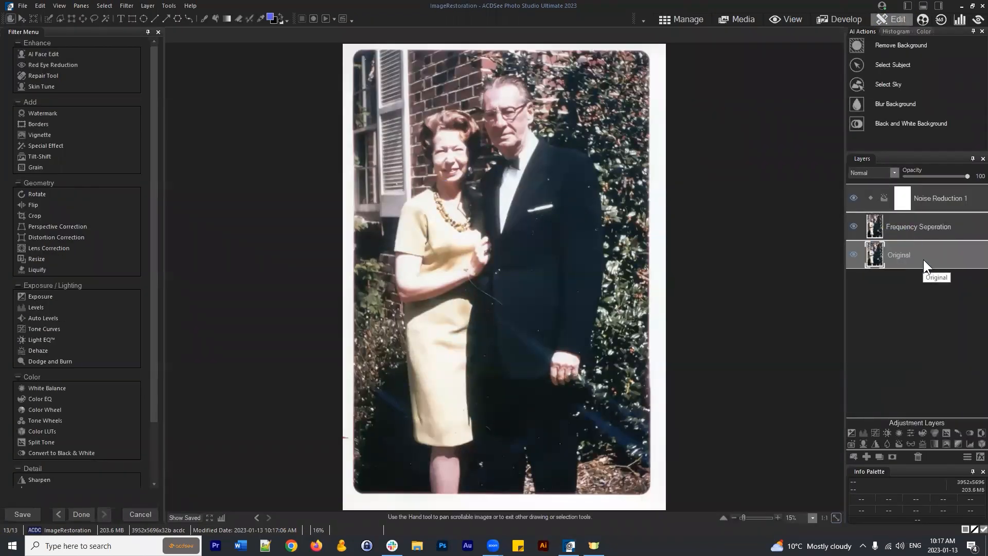
pyautogui.click(856, 198)
pyautogui.click(853, 226)
pyautogui.click(934, 222)
pyautogui.click(949, 275)
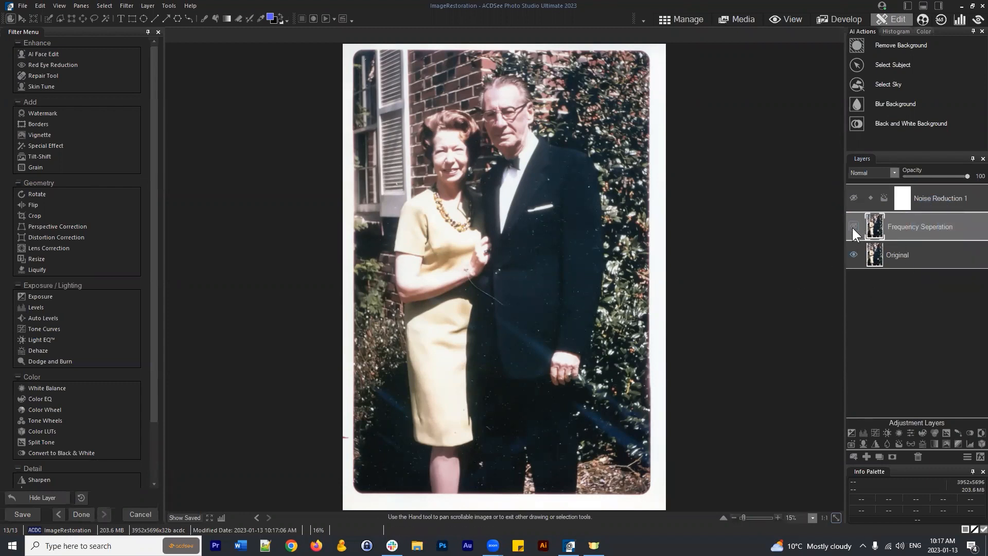
pyautogui.click(850, 197)
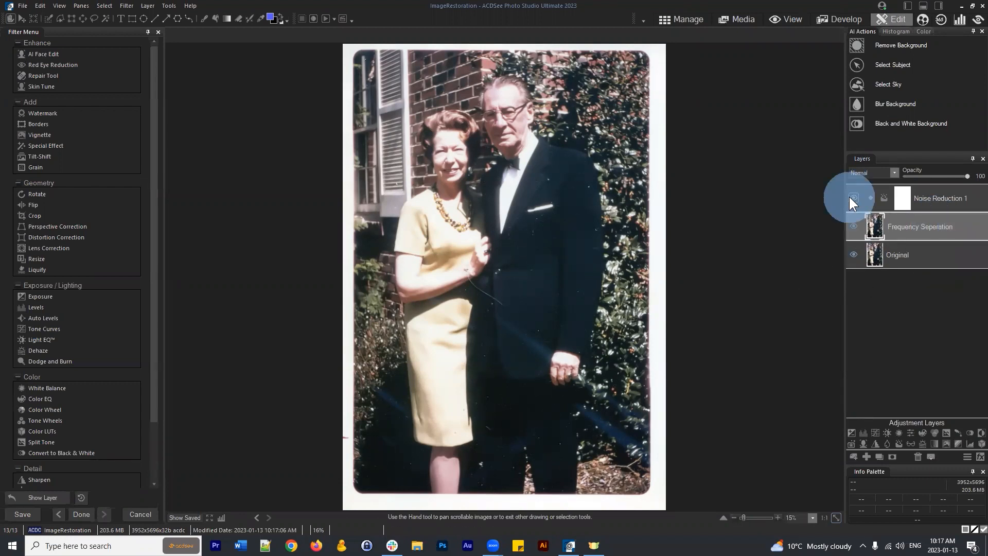
pyautogui.click(853, 198)
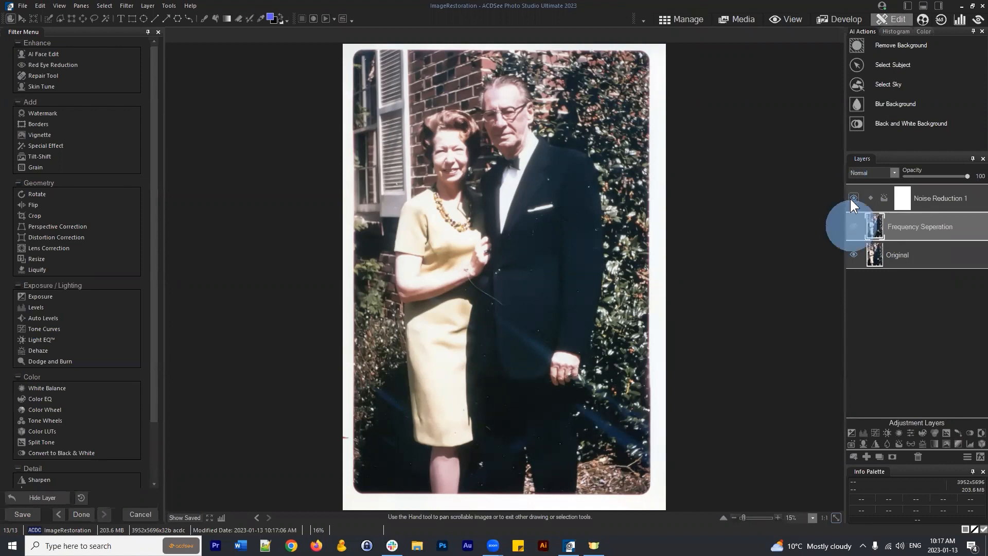
pyautogui.click(916, 264)
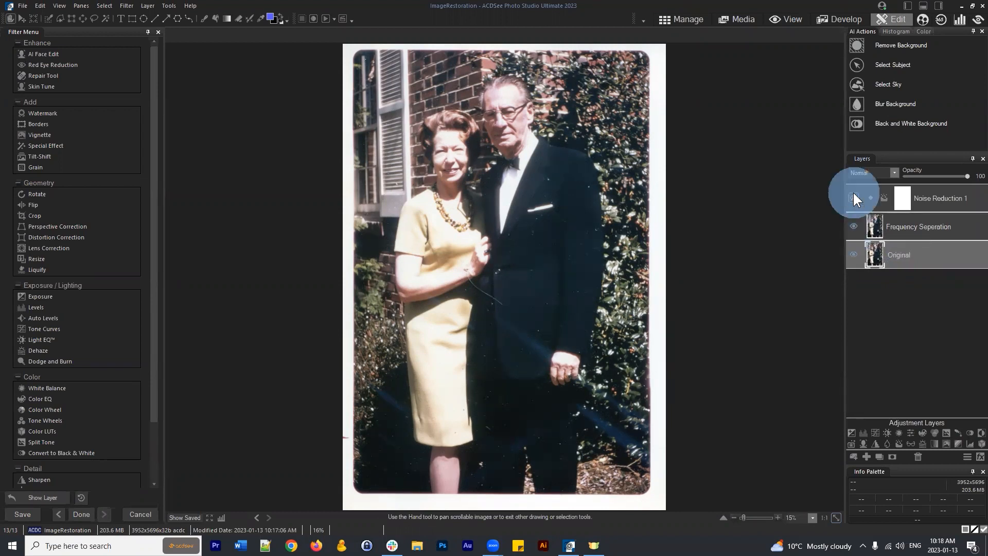
pyautogui.click(938, 195)
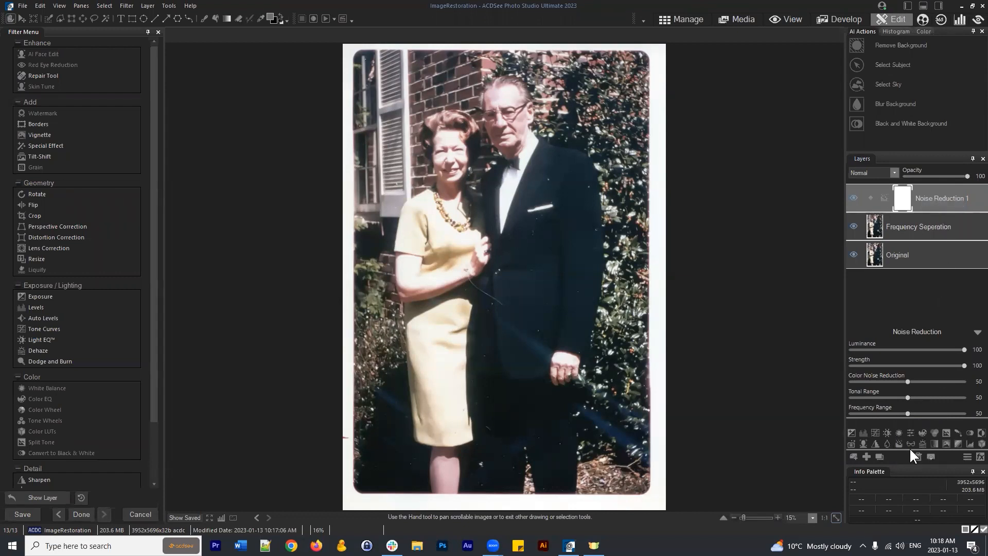
pyautogui.click(915, 226)
pyautogui.click(921, 256)
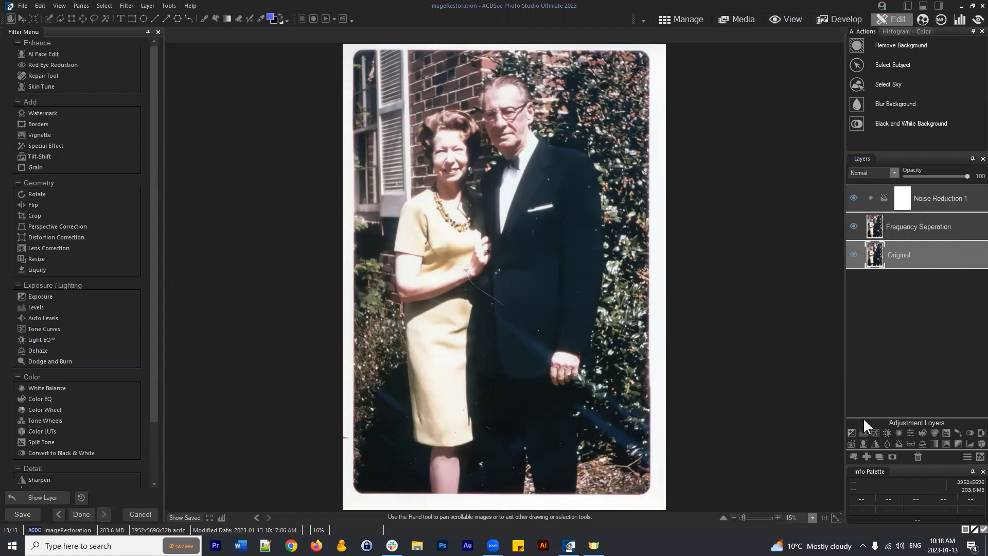
pyautogui.click(927, 219)
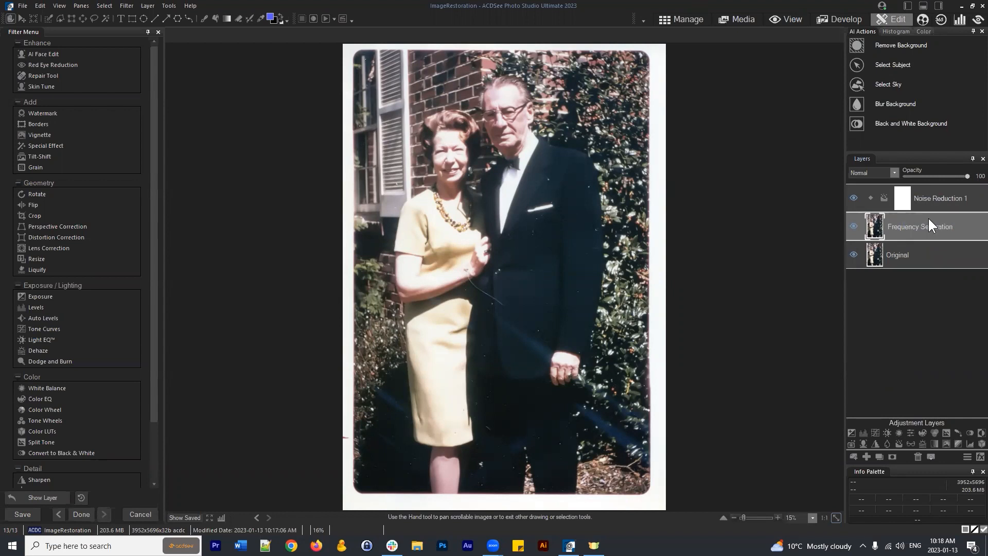
pyautogui.click(941, 202)
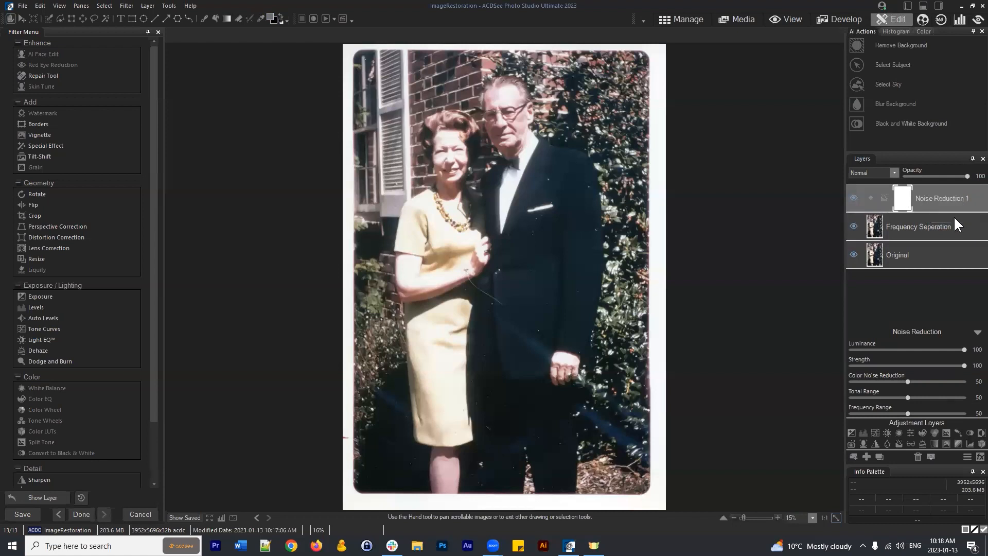
# Start Frequency Separation on the Frequency Seperation layer and compare its high frequency and low frequency previews
pyautogui.click(941, 225)
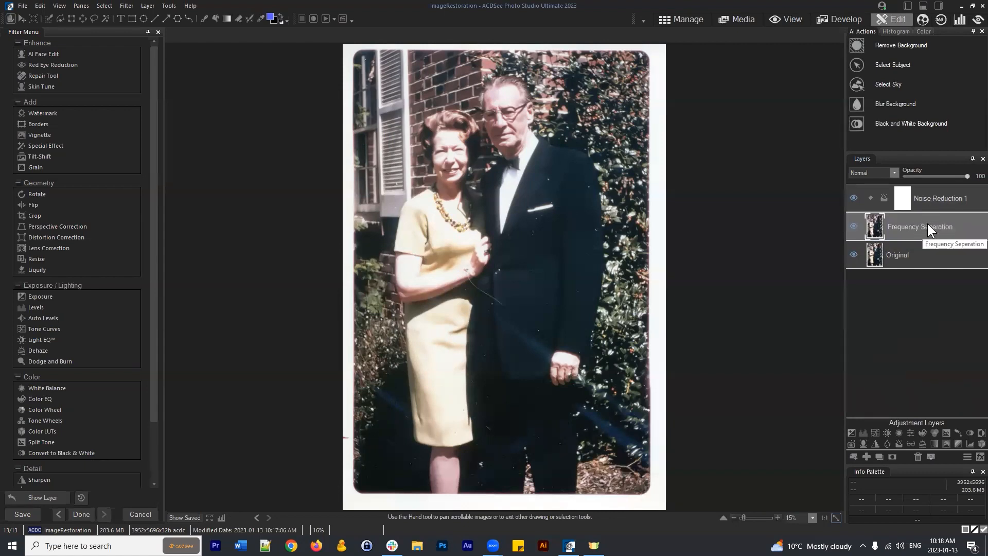
pyautogui.rightClick(885, 225)
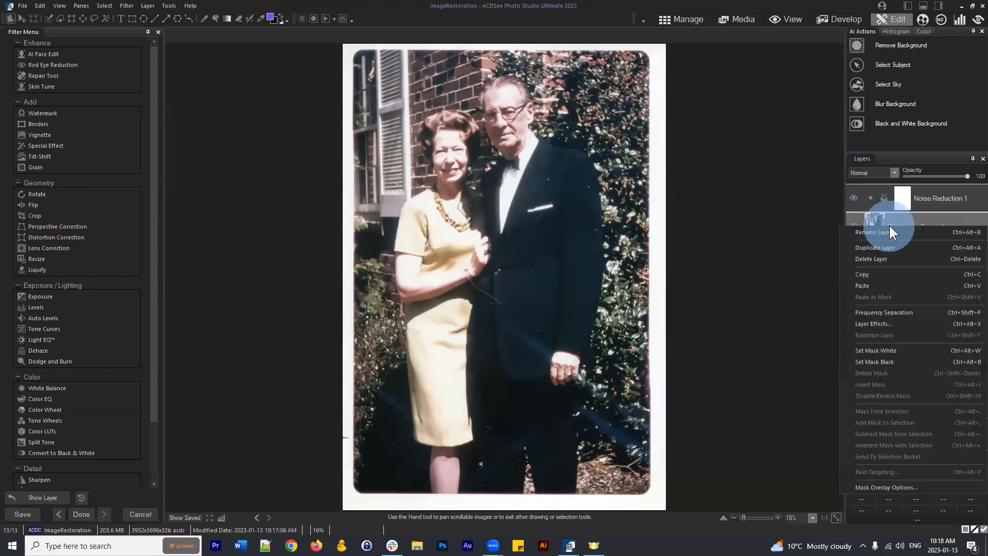
pyautogui.click(905, 313)
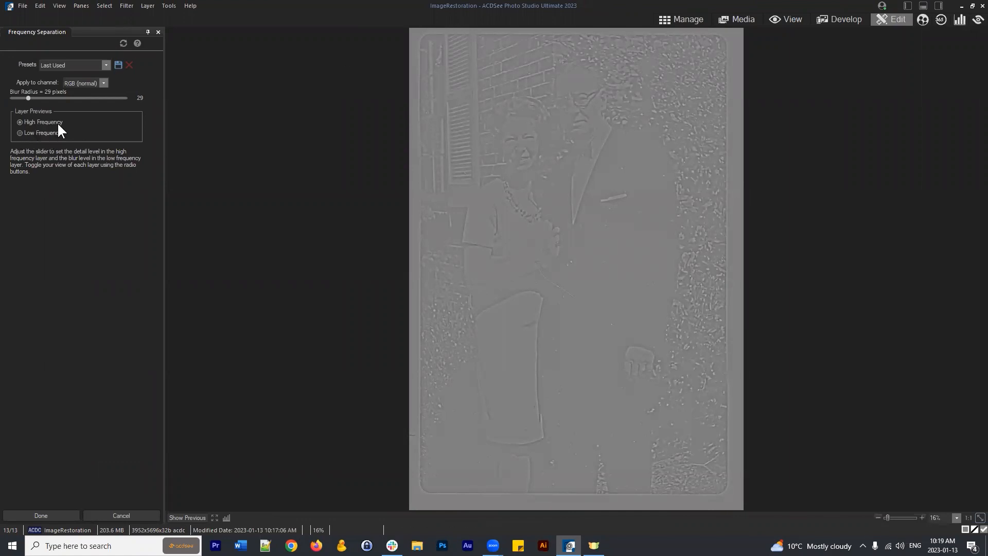
pyautogui.click(110, 123)
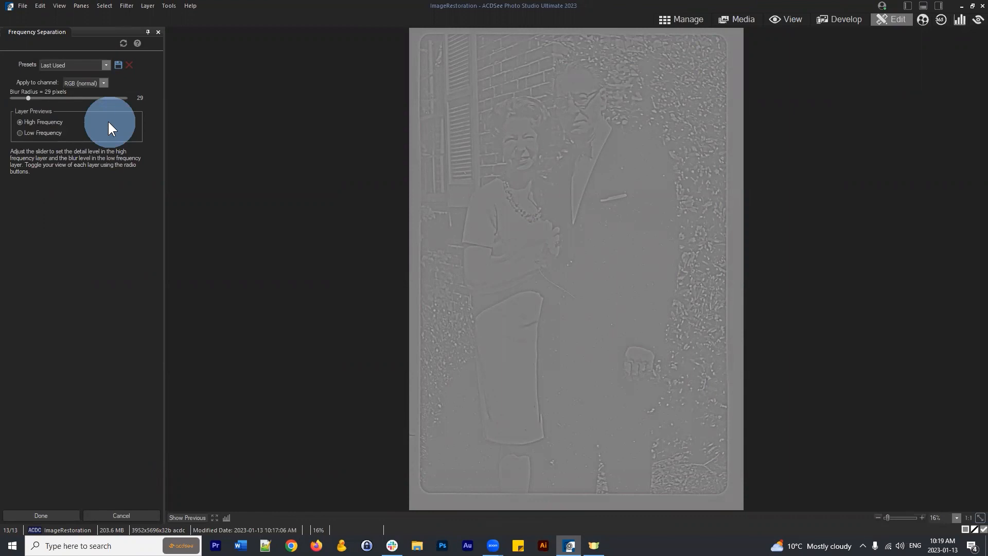
pyautogui.click(32, 132)
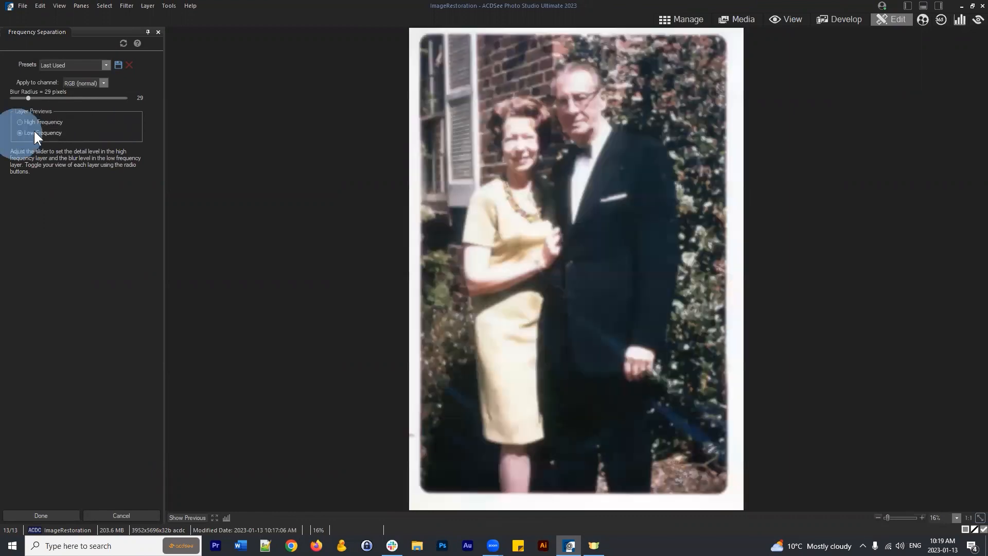
pyautogui.click(43, 122)
pyautogui.click(38, 131)
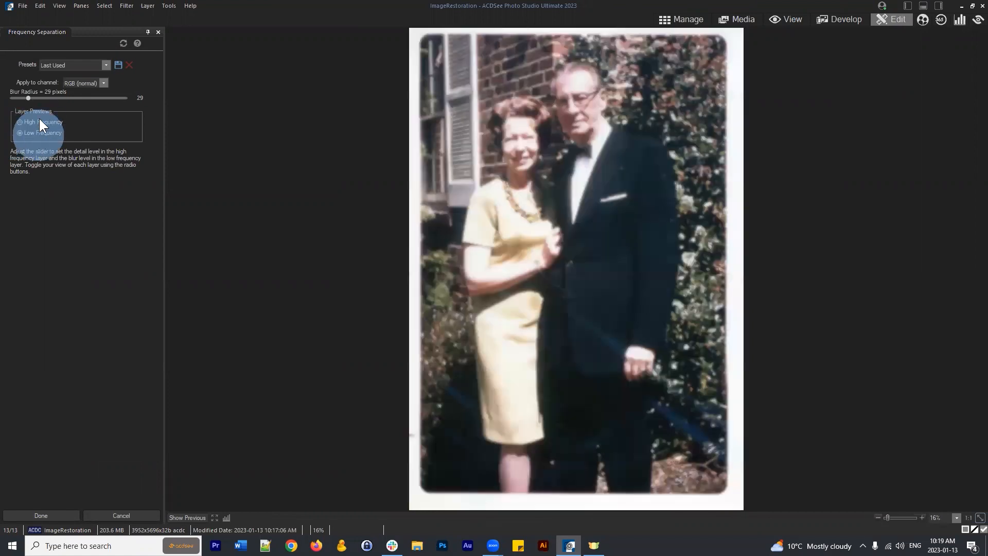
pyautogui.click(39, 122)
pyautogui.click(36, 133)
pyautogui.click(35, 122)
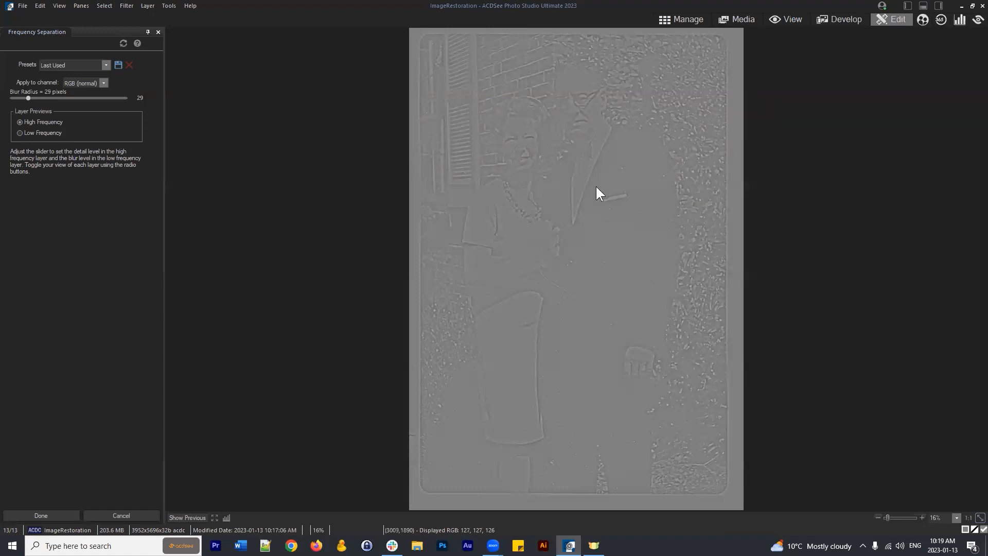
pyautogui.click(40, 132)
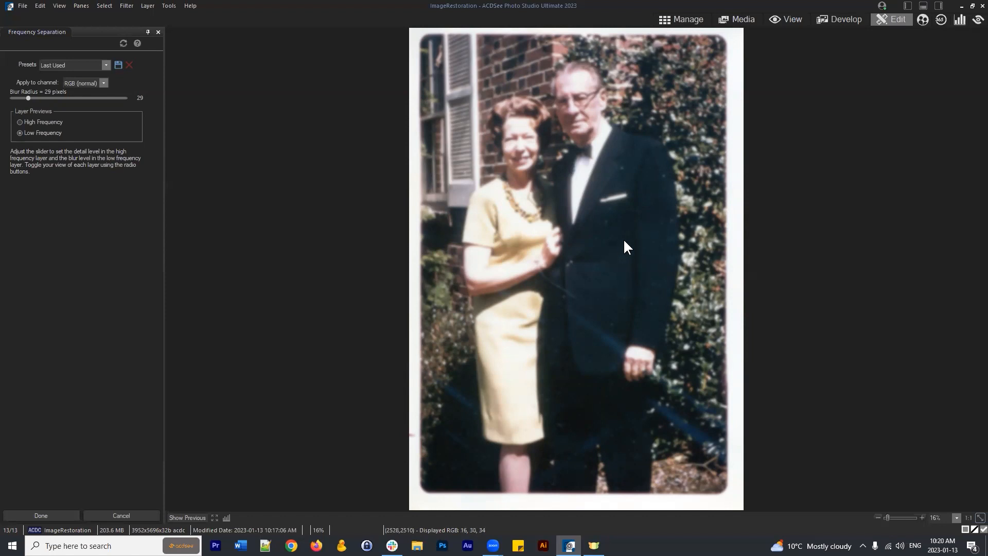
pyautogui.click(21, 122)
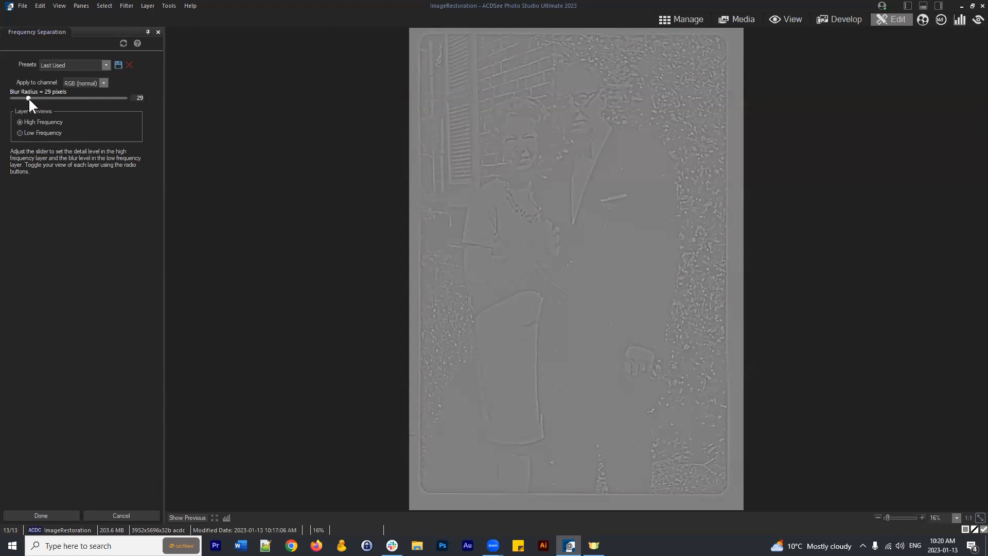
# Set the frequency separation blur radius to 22 pixels and apply it after checking both frequency previews
pyautogui.moveTo(28, 98)
pyautogui.mouseDown()
pyautogui.moveTo(66, 98)
pyautogui.moveTo(24, 97)
pyautogui.mouseUp()
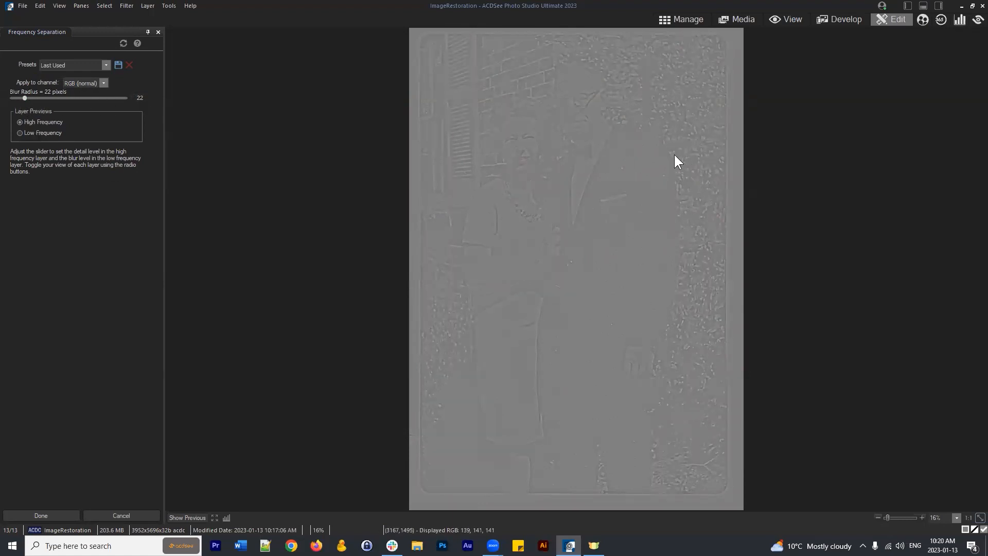
pyautogui.click(21, 132)
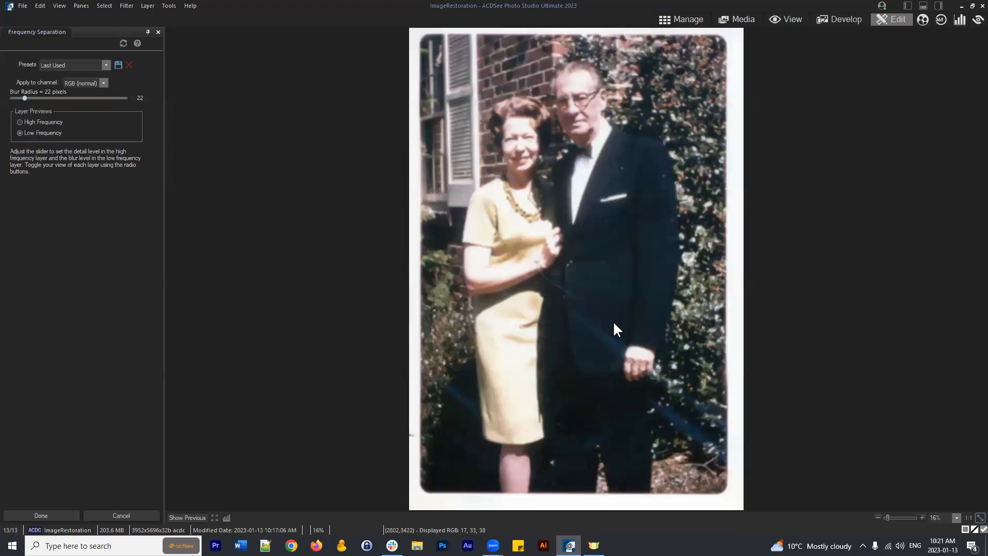
pyautogui.click(30, 122)
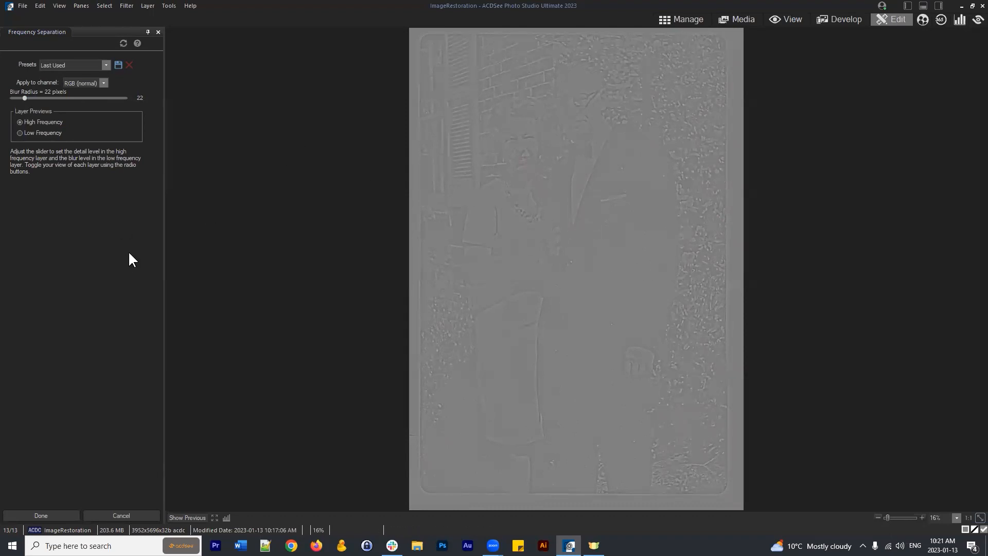
pyautogui.click(30, 121)
pyautogui.click(25, 133)
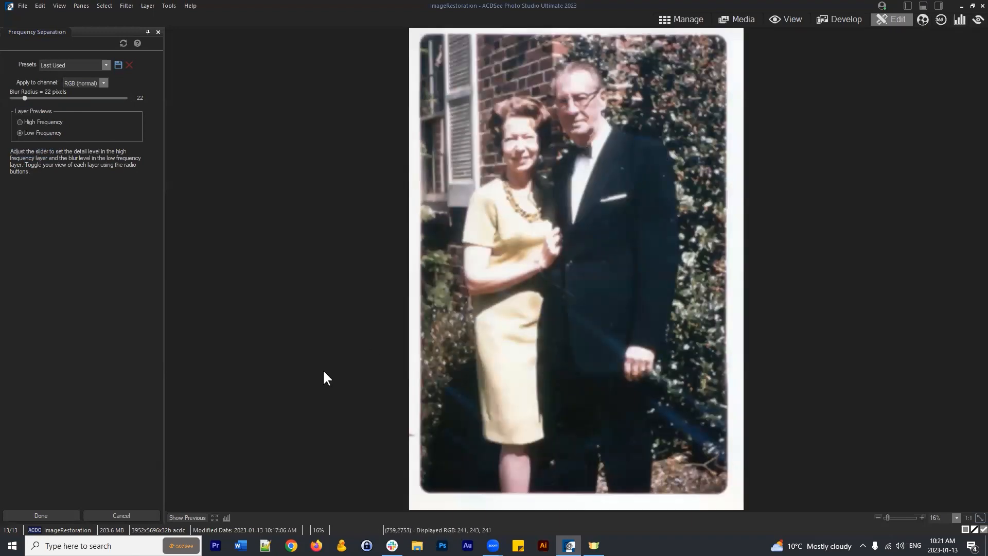
pyautogui.click(45, 516)
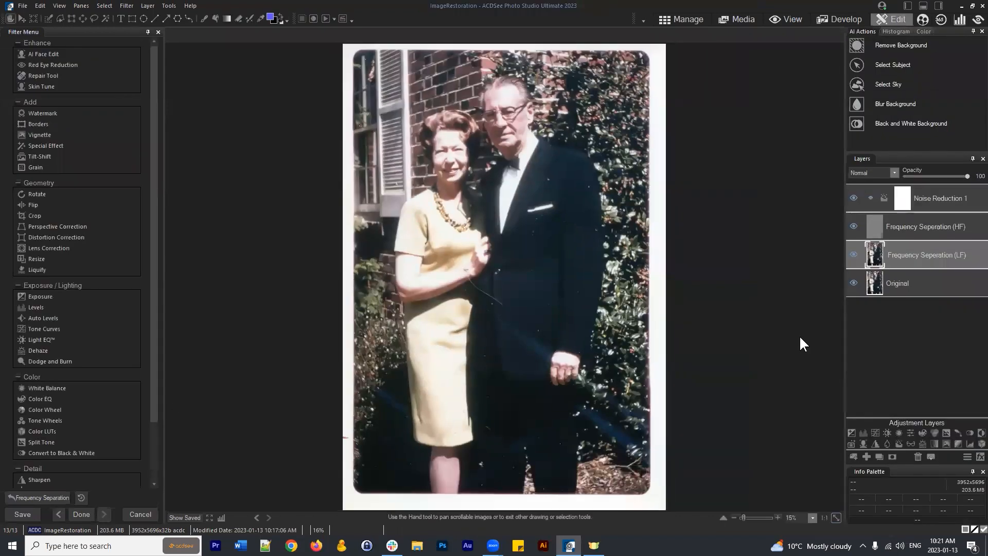
# Select the Frequency Seperation (HF) and (LF) layers, and hide the Noise Reduction 1 and Original layers
pyautogui.click(971, 343)
pyautogui.click(960, 225)
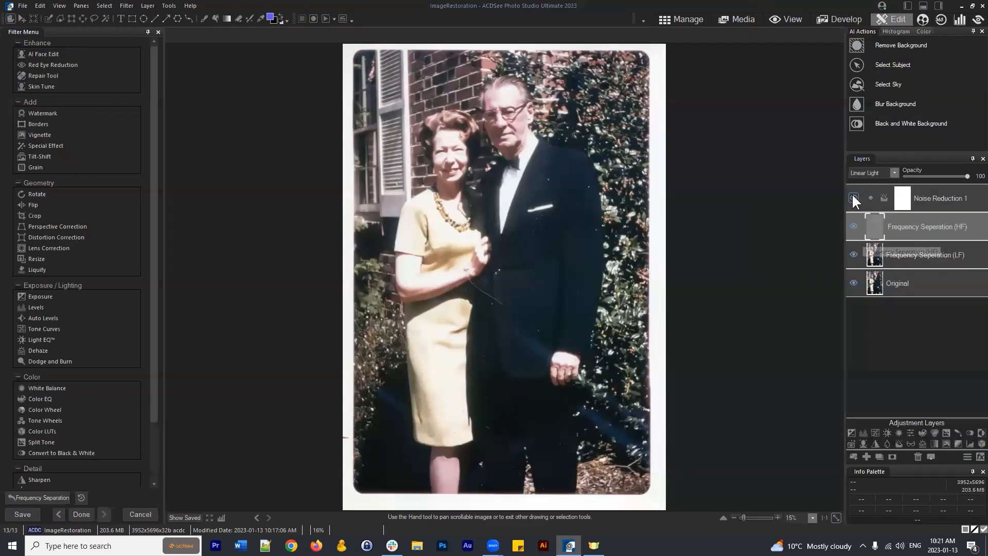
pyautogui.click(934, 254)
pyautogui.keyDown('ctrl'); pyautogui.click(940, 226); pyautogui.keyUp('ctrl')
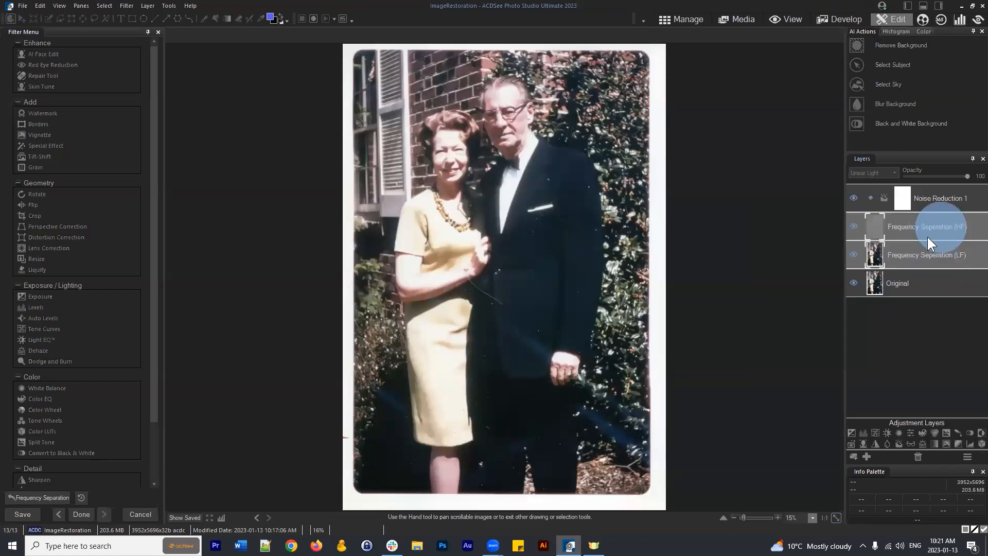
pyautogui.click(853, 198)
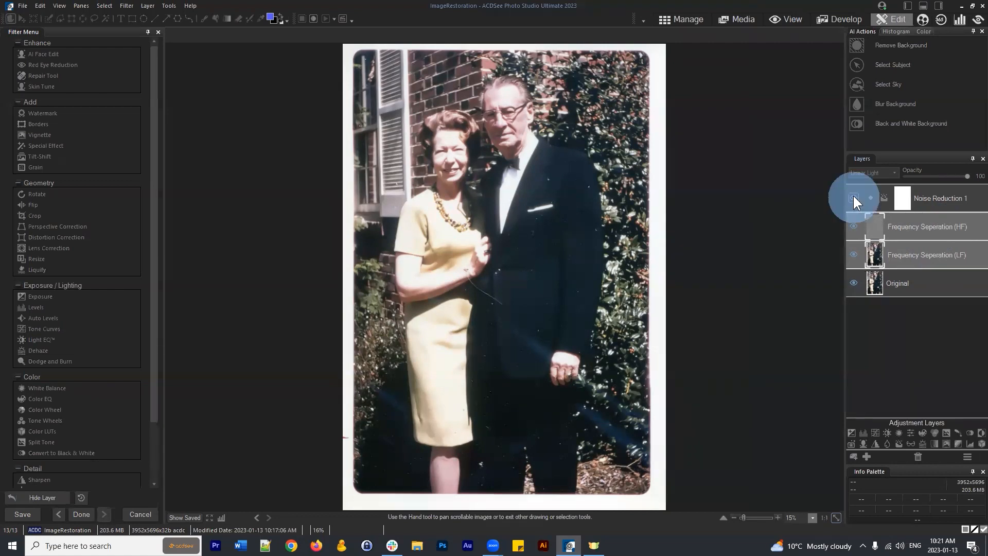
pyautogui.click(969, 332)
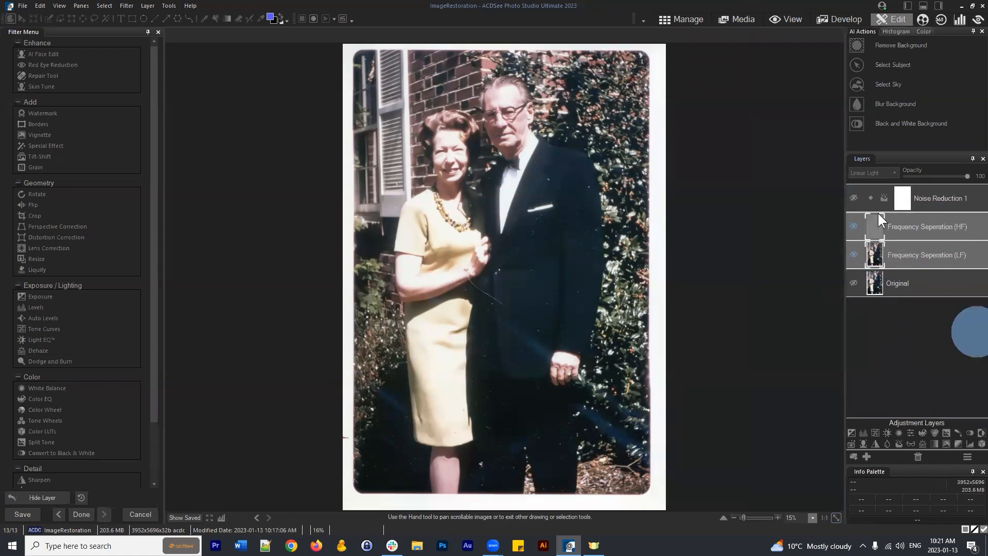
# View the Frequency Seperation (HF) layer on its own, followed by the Frequency Seperation (LF) layer on its own
pyautogui.click(933, 227)
pyautogui.click(854, 256)
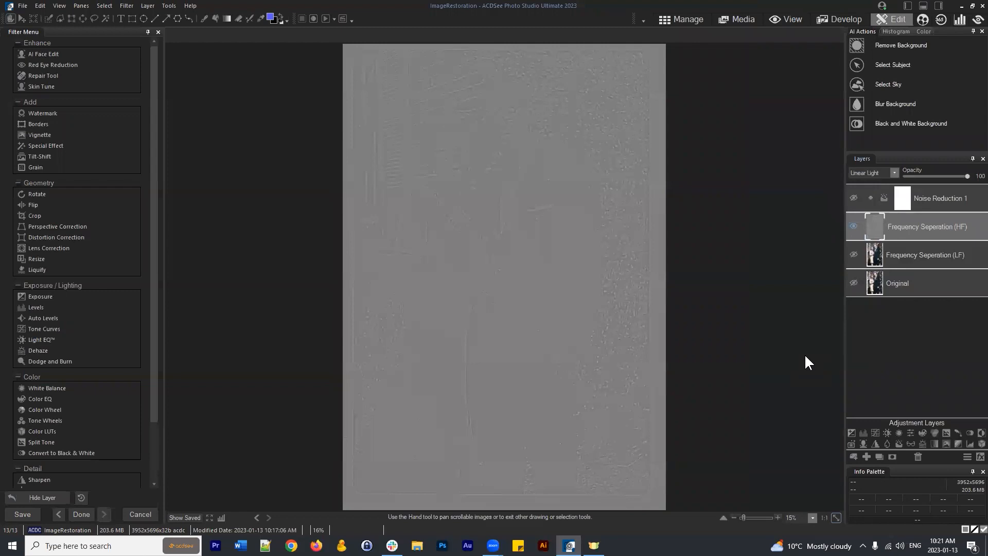
pyautogui.click(854, 227)
pyautogui.click(853, 254)
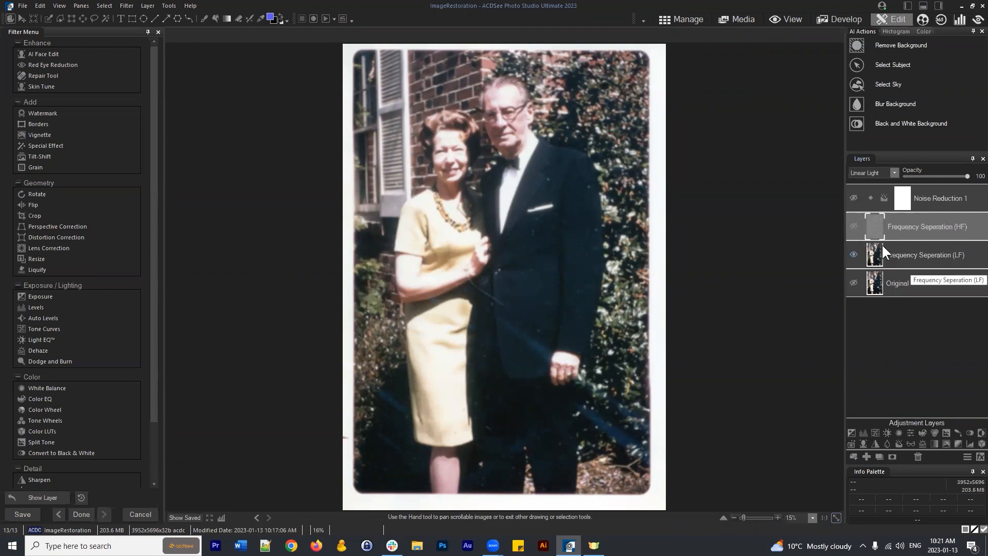
# Compare the high frequency layer with and without the low frequency layer, and make all layers visible again
pyautogui.click(851, 227)
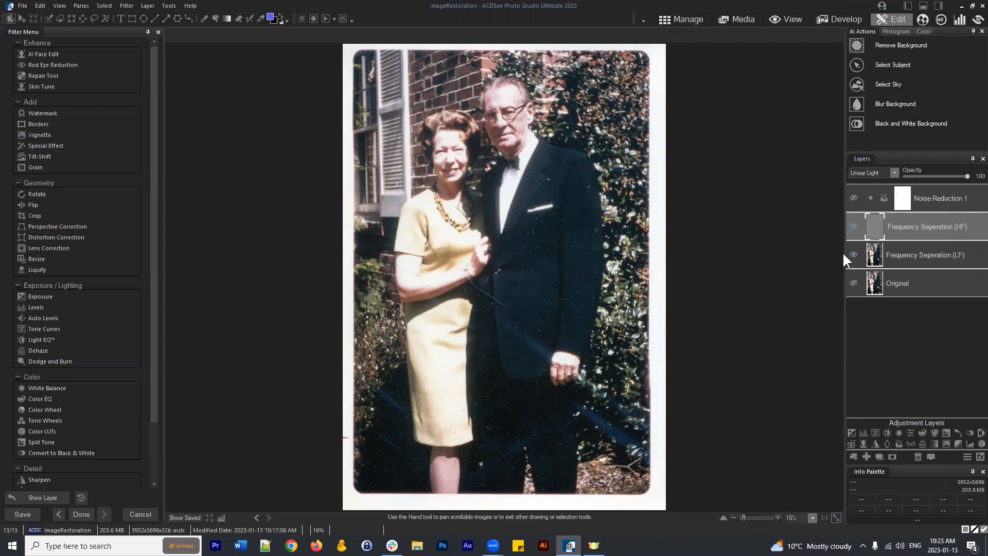
pyautogui.click(853, 254)
pyautogui.click(926, 221)
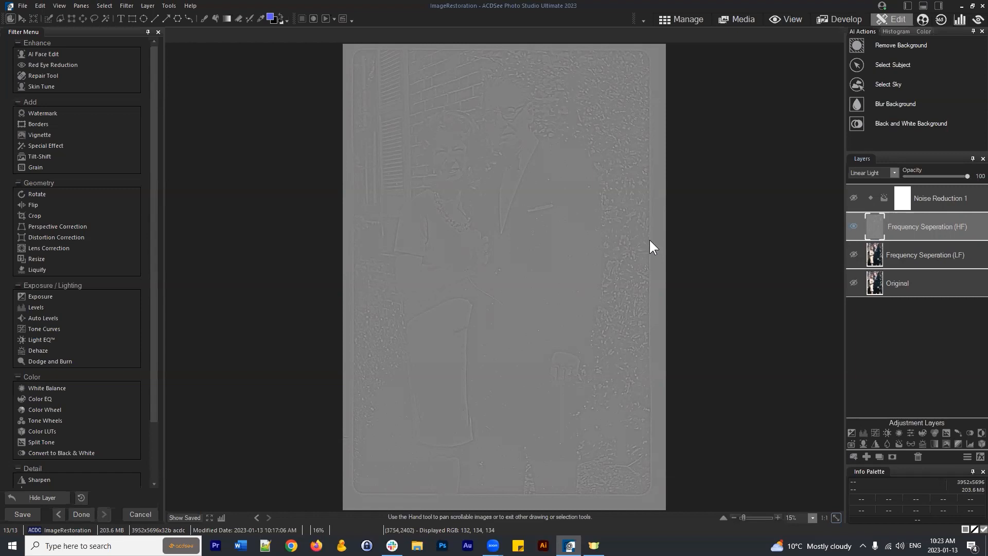
pyautogui.click(940, 258)
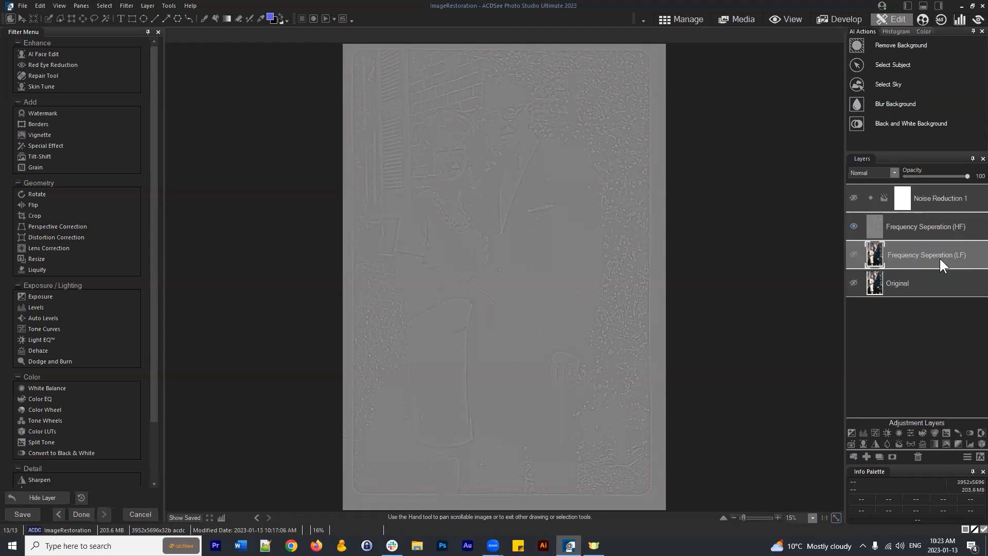
pyautogui.click(853, 255)
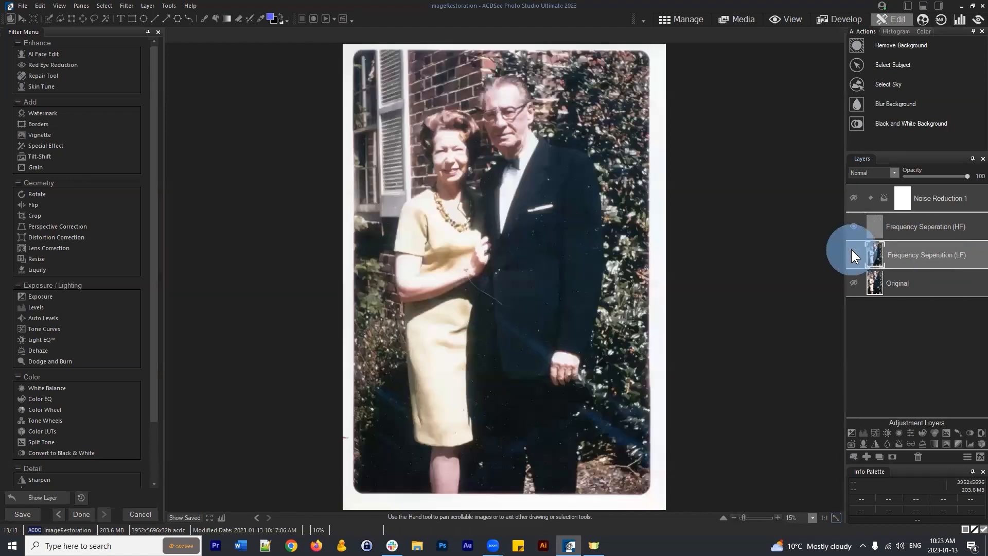
pyautogui.click(852, 283)
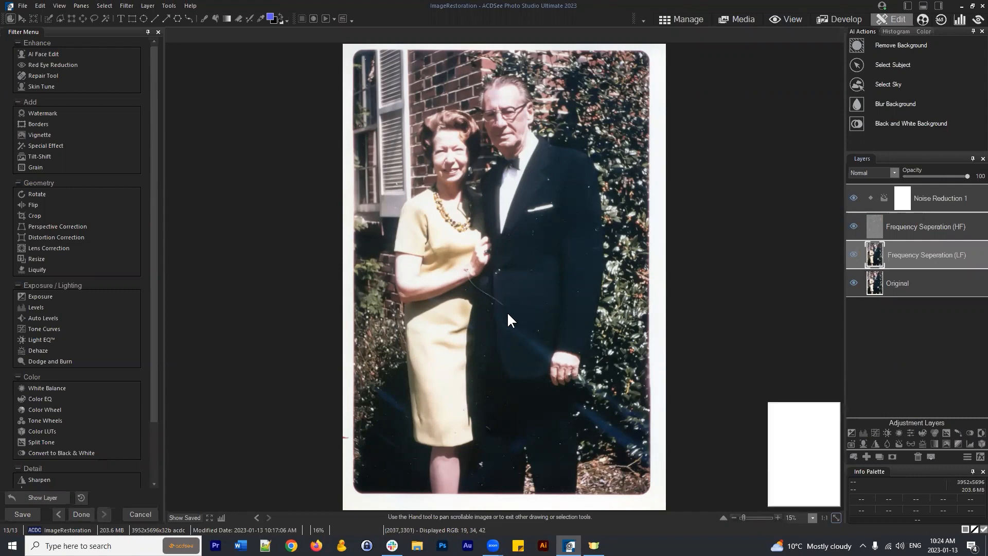
# Examine the scratch, dust spots and light streak across the suit and dress at 30% zoom
pyautogui.scroll(1, 507, 311)
pyautogui.scroll(1, 522, 303)
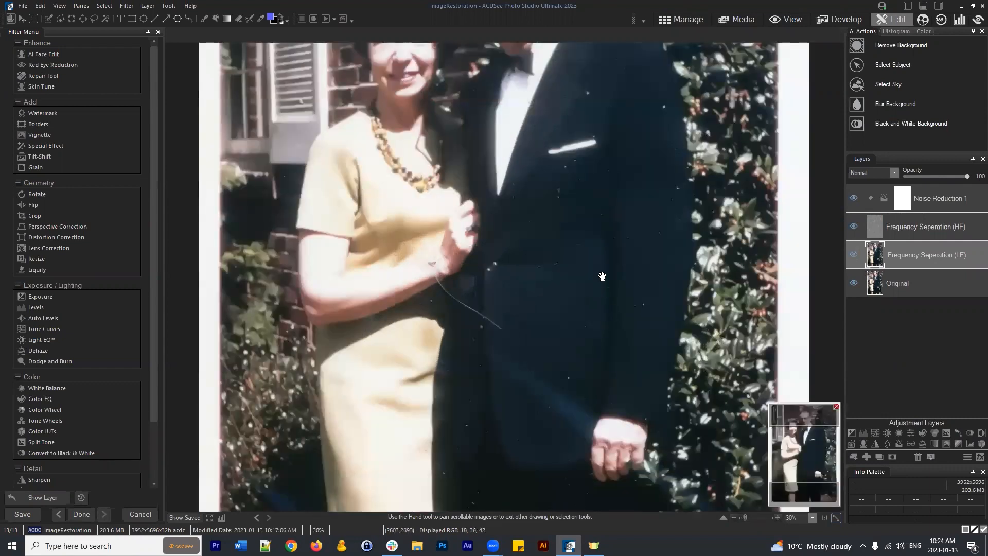
pyautogui.moveTo(594, 285); pyautogui.dragTo(522, 324)
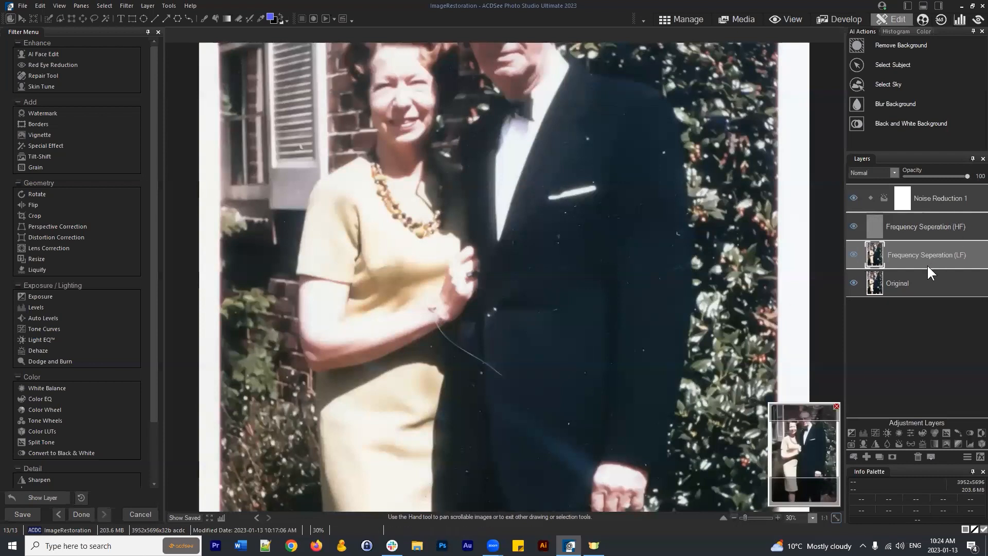
pyautogui.click(920, 227)
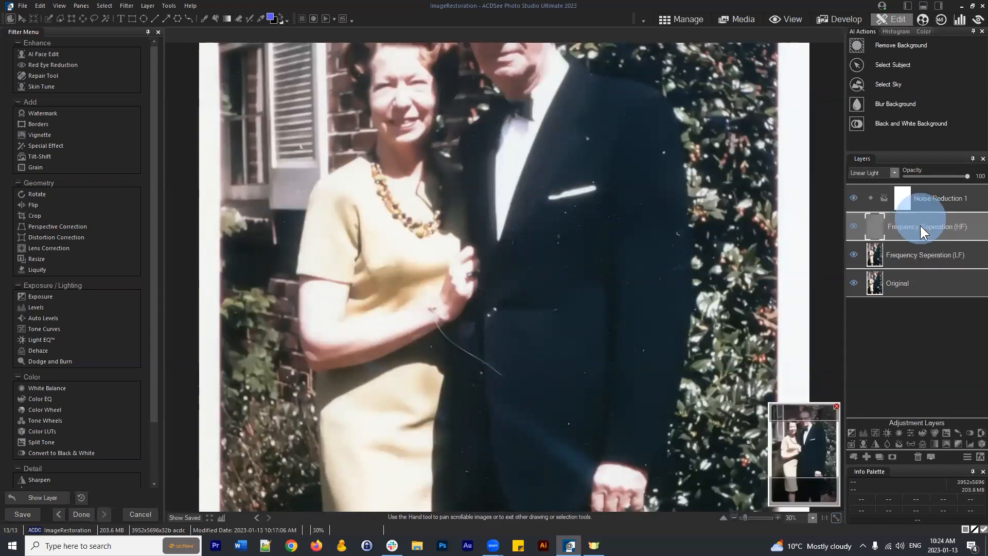
pyautogui.click(924, 252)
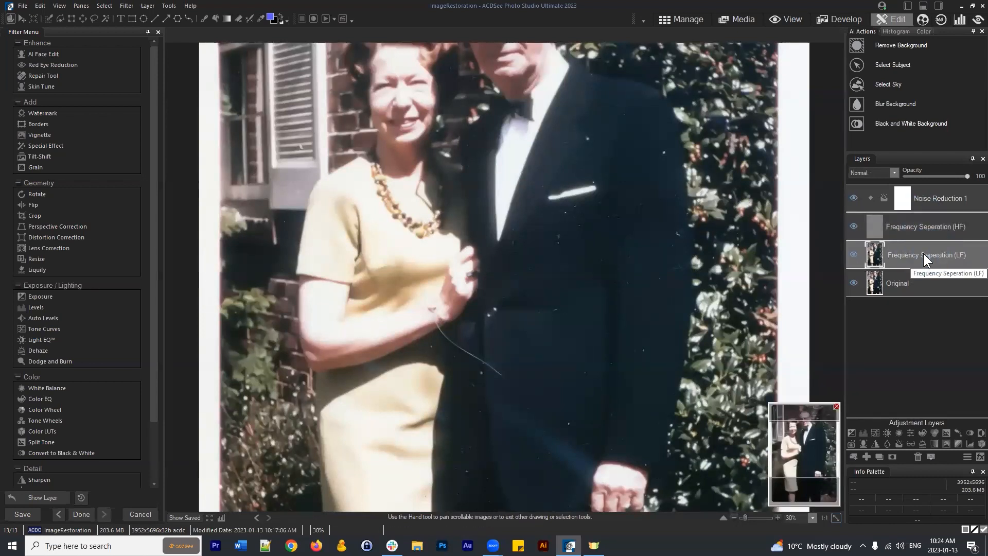
pyautogui.moveTo(608, 368); pyautogui.dragTo(594, 334)
pyautogui.moveTo(588, 224); pyautogui.dragTo(588, 276)
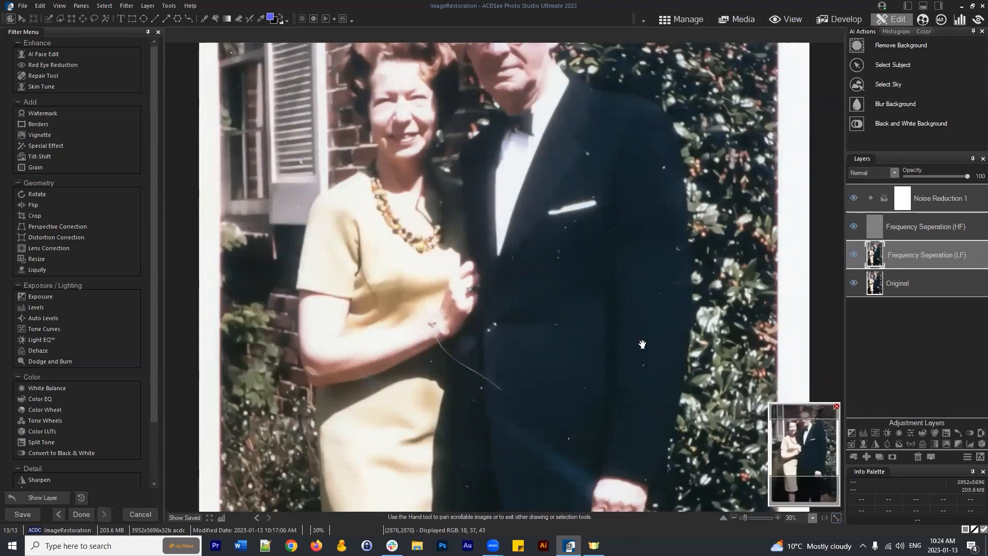
pyautogui.moveTo(642, 343); pyautogui.dragTo(654, 264)
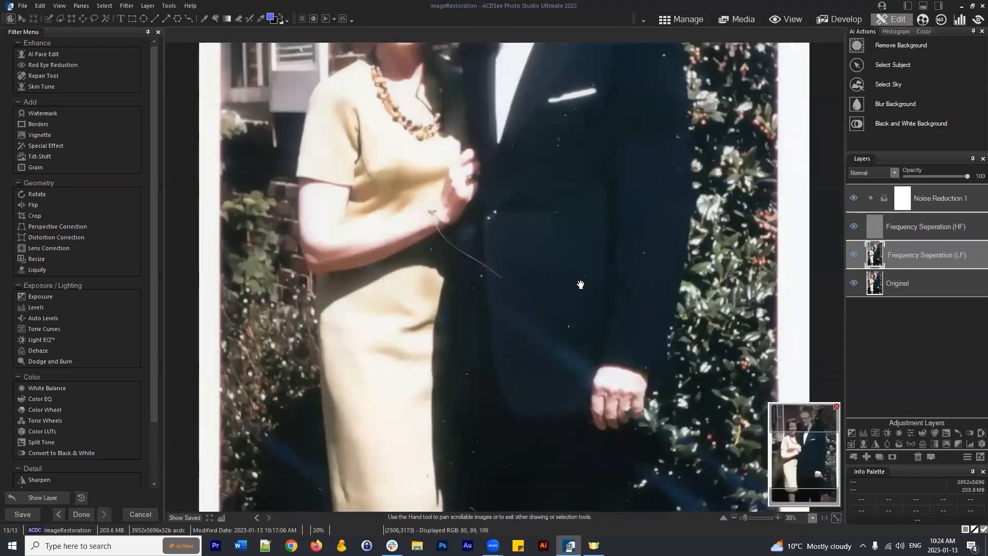
pyautogui.moveTo(583, 417); pyautogui.dragTo(596, 265)
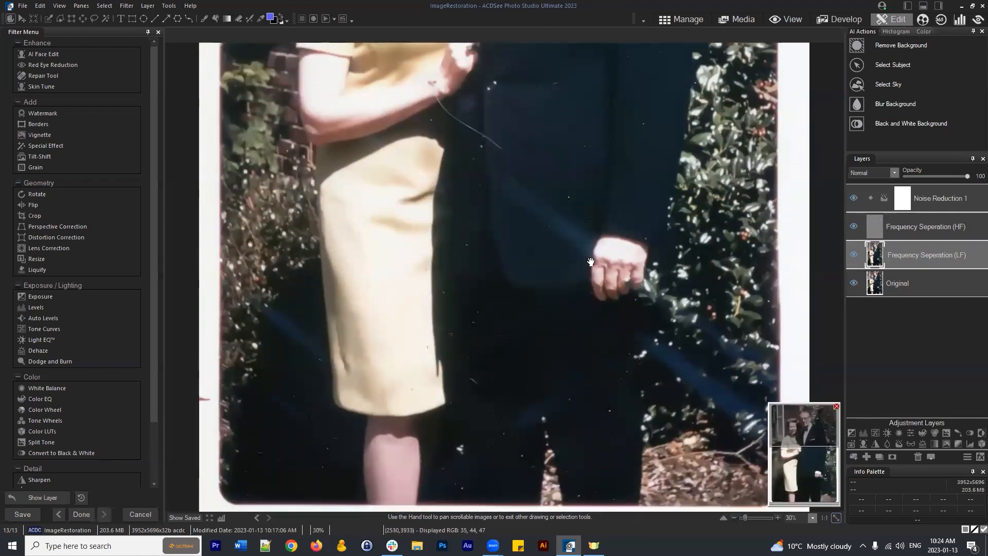
pyautogui.moveTo(579, 208); pyautogui.dragTo(600, 332)
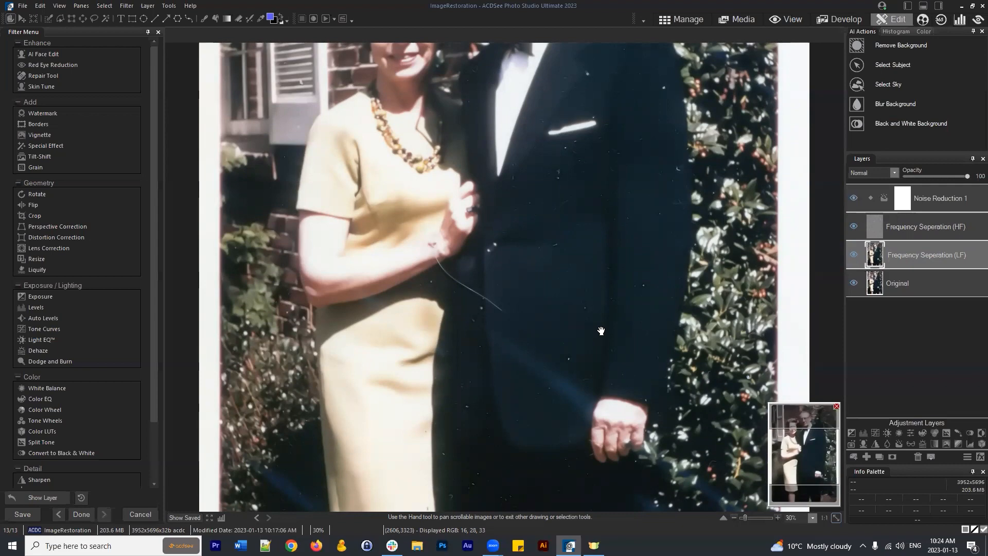
pyautogui.moveTo(643, 249); pyautogui.dragTo(679, 235)
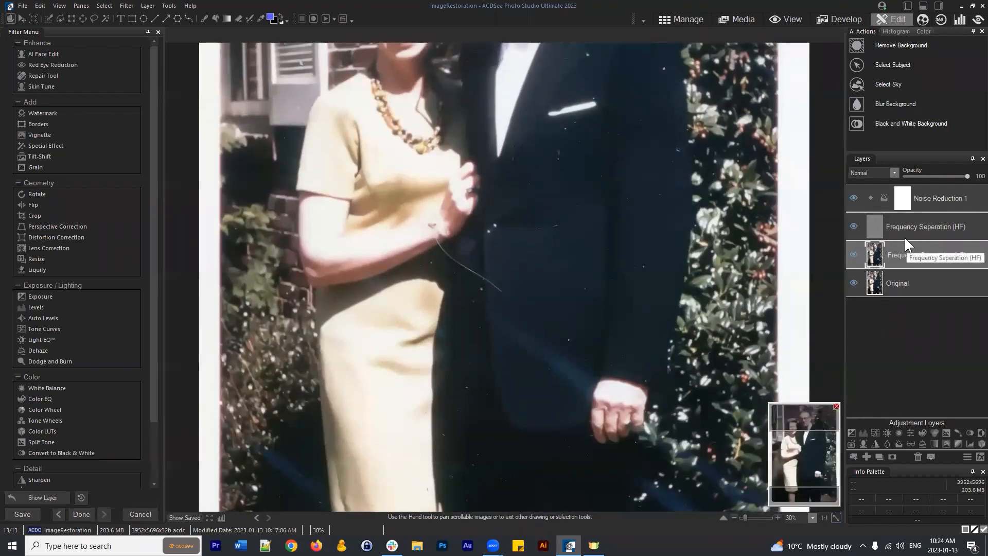
# Toggle the Noise Reduction 1 layer to compare the dust specks with and without noise reduction
pyautogui.click(943, 197)
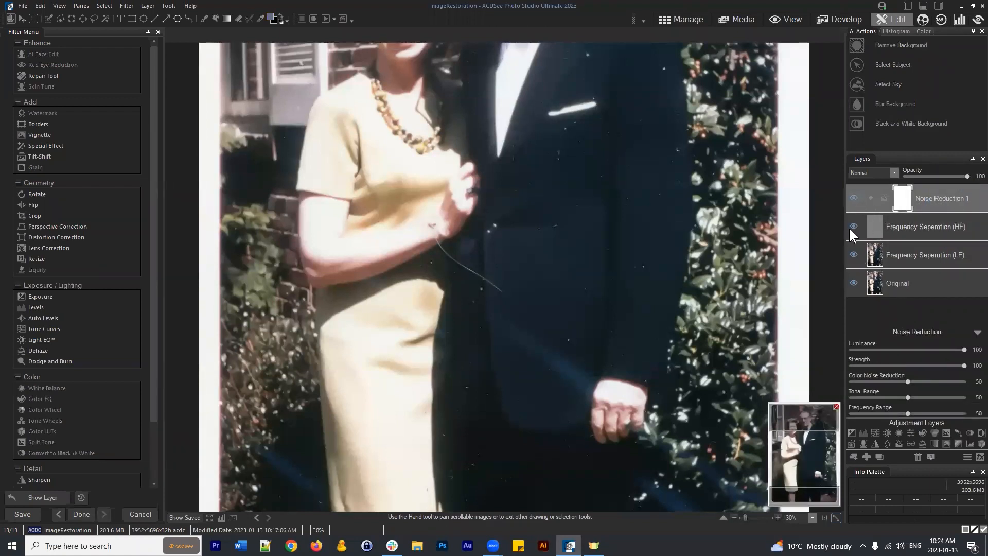
pyautogui.click(853, 198)
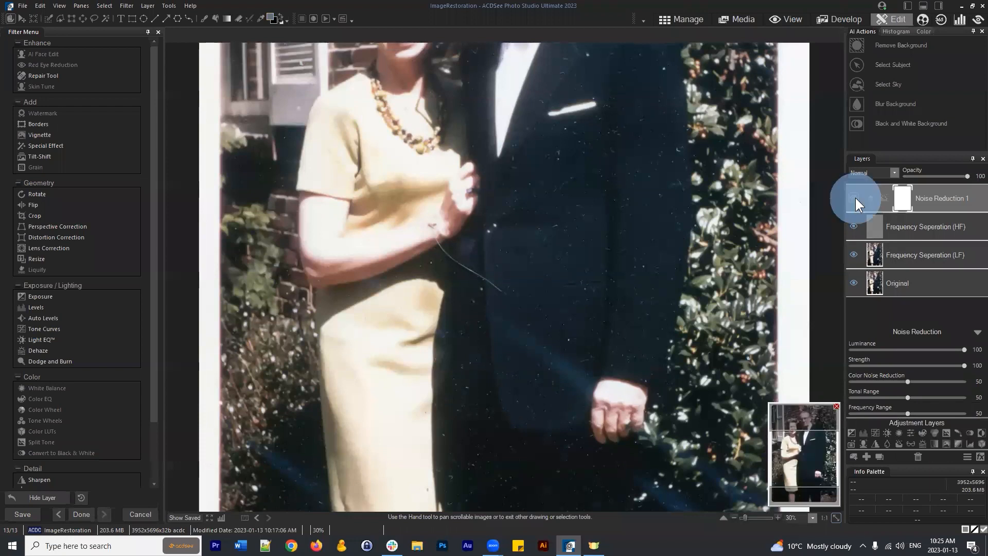
pyautogui.click(855, 197)
pyautogui.click(852, 197)
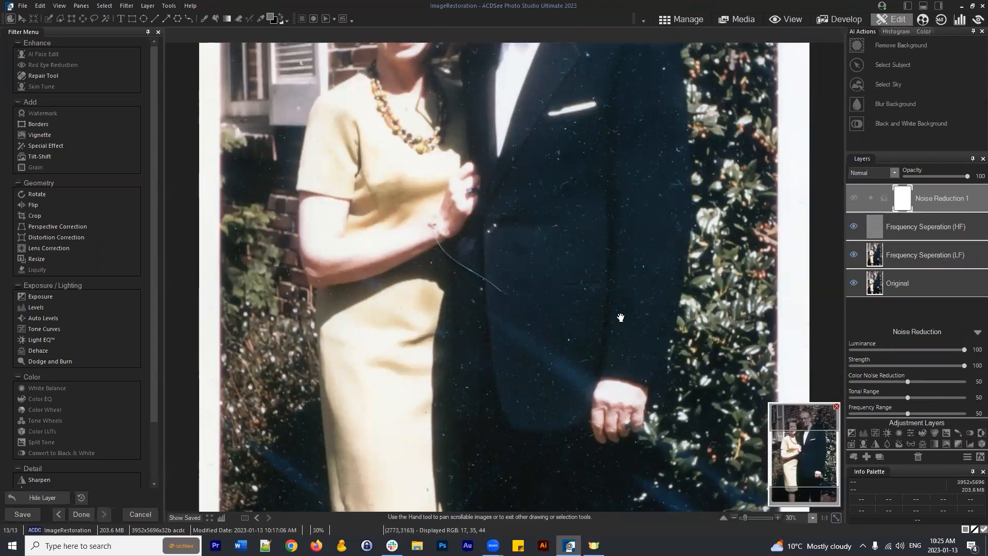
pyautogui.click(853, 197)
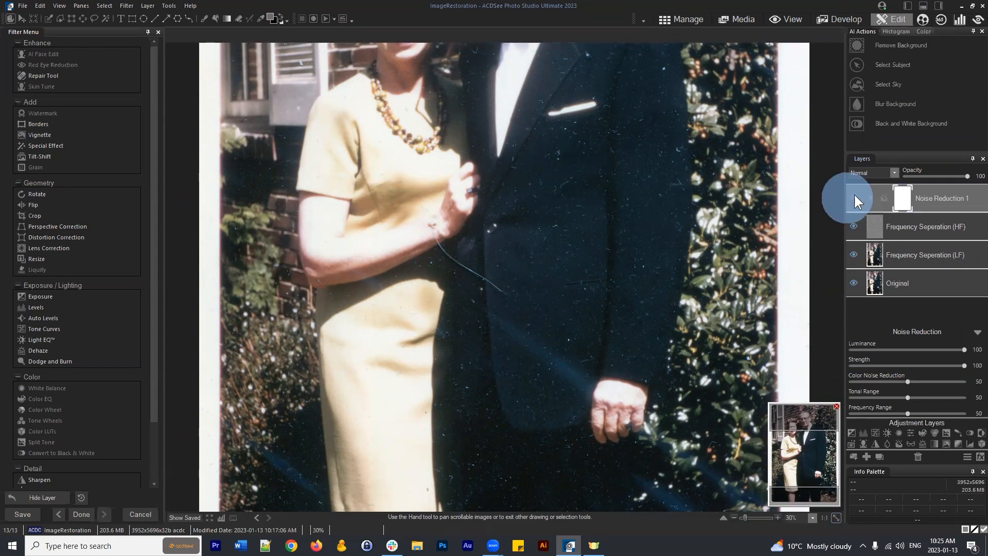
# Hide the Frequency Seperation (HF) layer and select the Frequency Seperation (LF) layer for editing
pyautogui.click(911, 228)
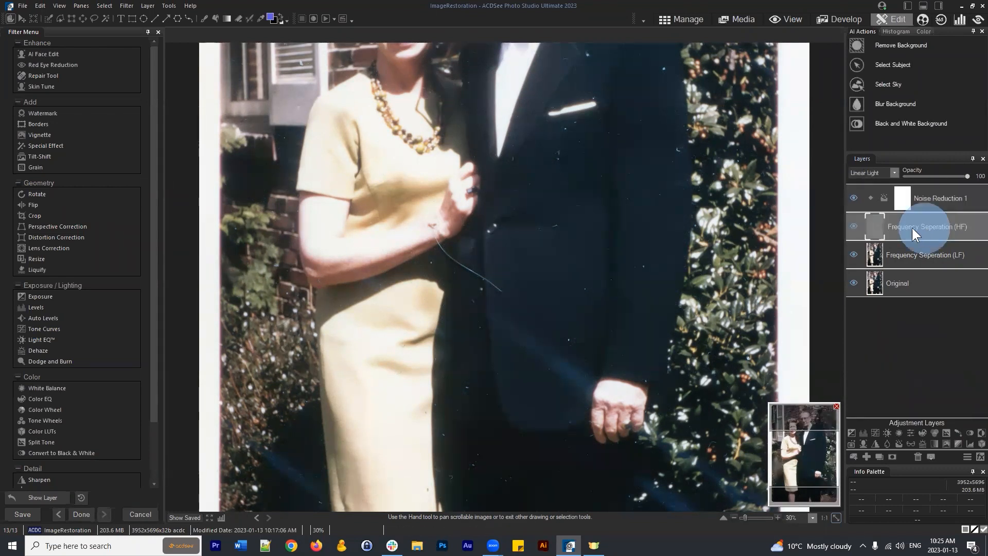
pyautogui.click(853, 225)
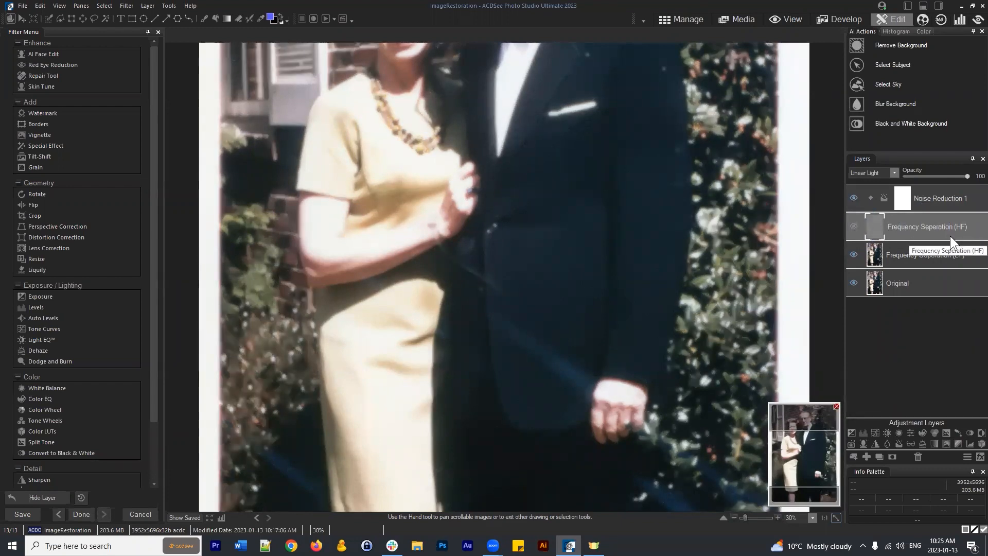
pyautogui.click(921, 259)
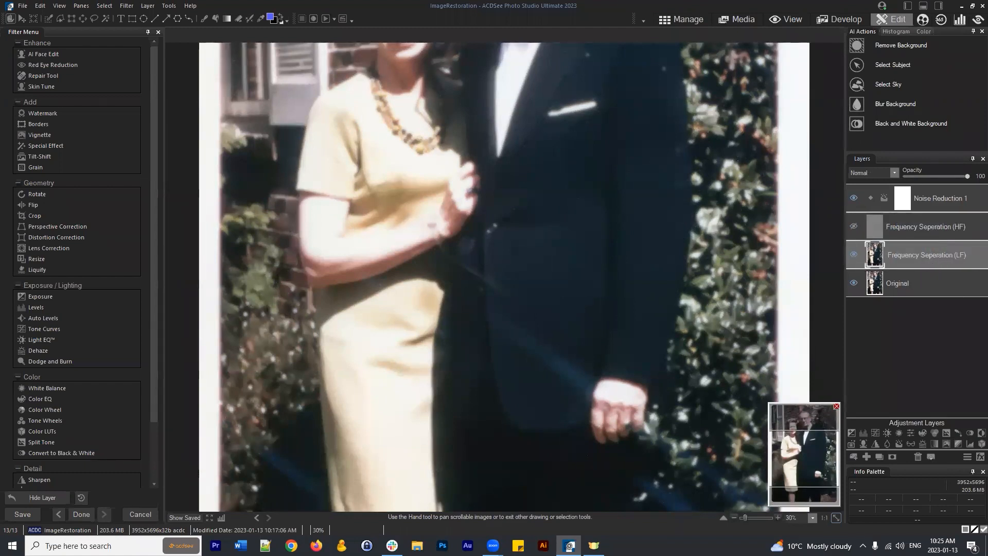
pyautogui.click(928, 250)
# Examine the thin scratch between the woman's arm and the suit with the high frequency layer hidden and shown
pyautogui.scroll(-1, 510, 306)
pyautogui.scroll(1, 510, 304)
pyautogui.scroll(1, 517, 296)
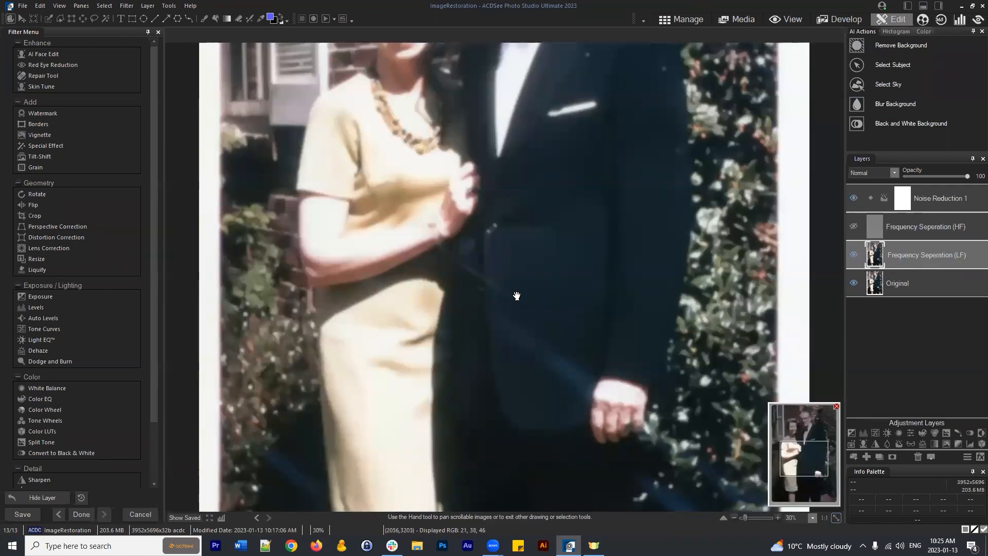
pyautogui.moveTo(566, 282); pyautogui.dragTo(610, 262)
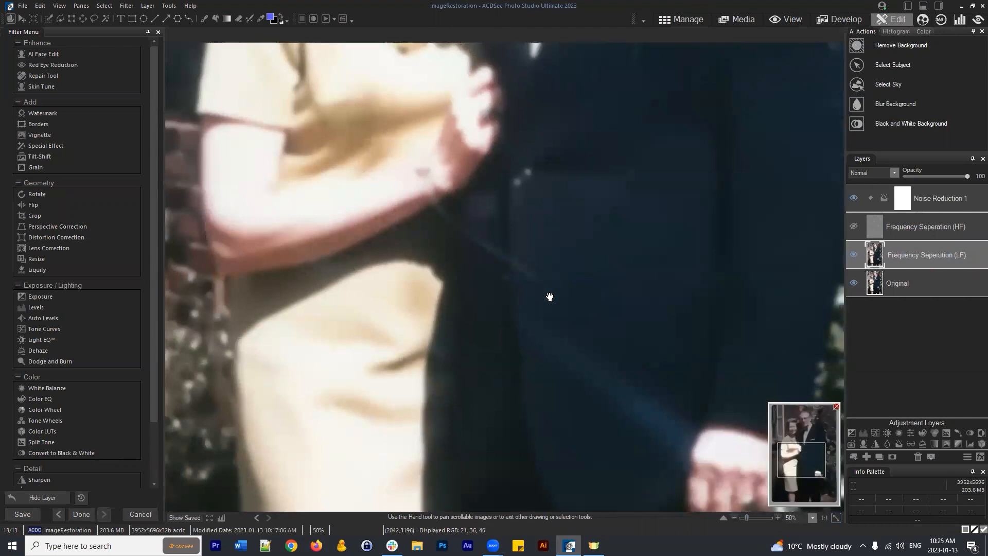
pyautogui.moveTo(568, 238); pyautogui.dragTo(640, 261)
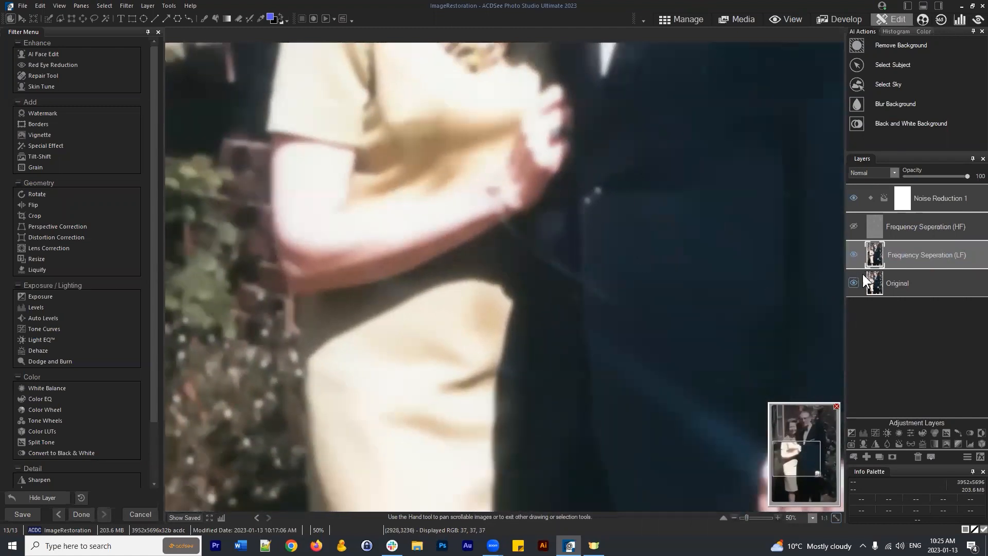
pyautogui.moveTo(608, 299)
pyautogui.mouseDown()
pyautogui.moveTo(563, 279)
pyautogui.moveTo(606, 318)
pyautogui.mouseUp()
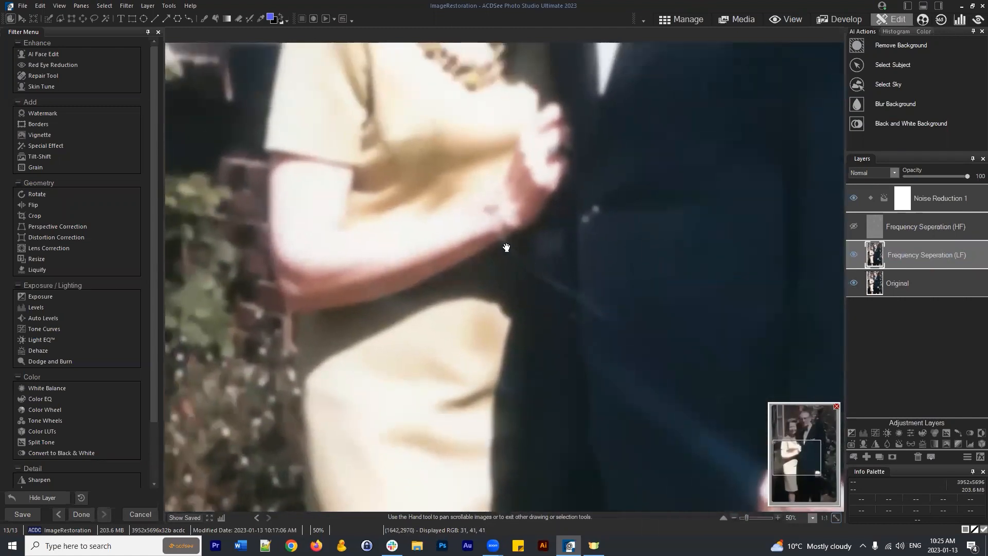
pyautogui.click(854, 226)
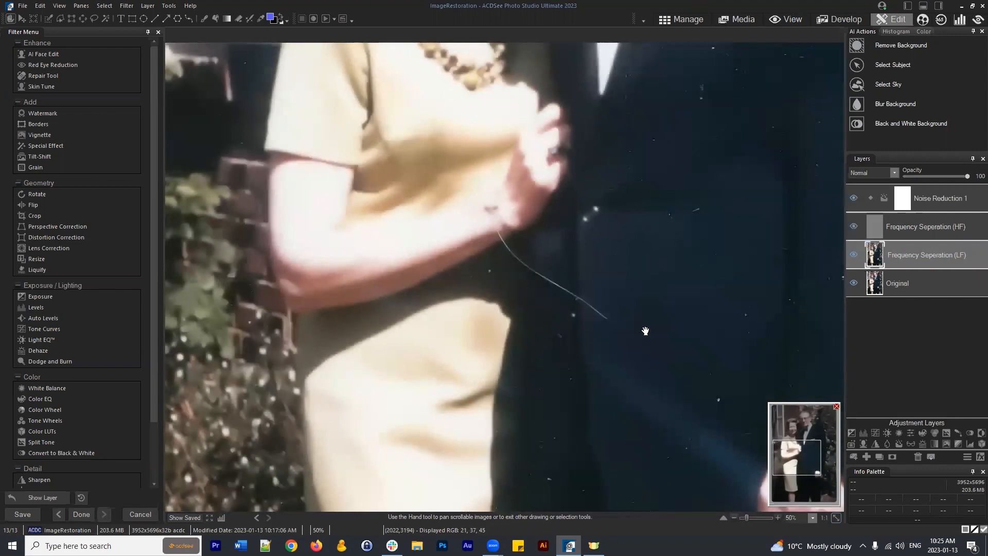
pyautogui.click(855, 225)
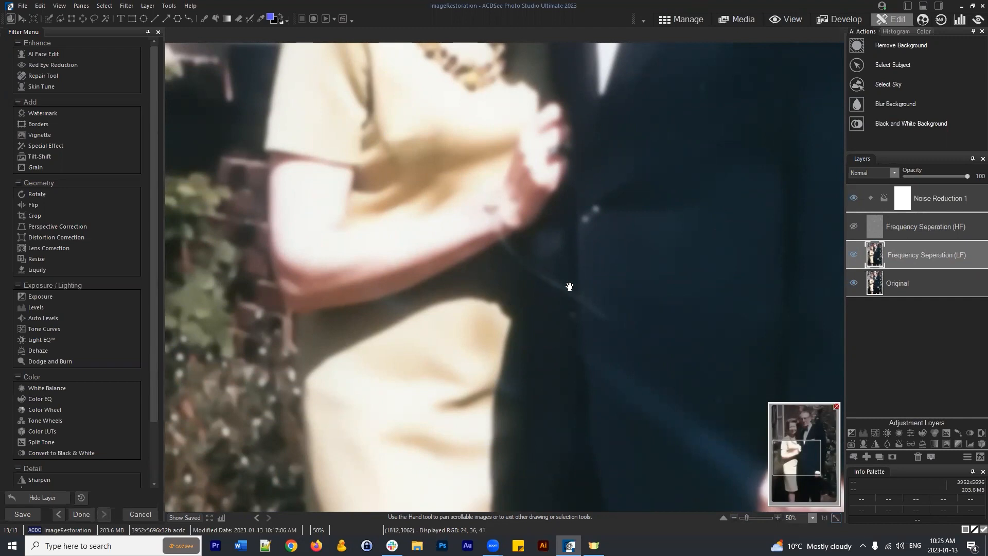
# Start the Repair Tool in Smart Erase mode on the Frequency Seperation (LF) layer, with the scratch below the woman's wrist in close view
pyautogui.click(931, 251)
pyautogui.click(44, 78)
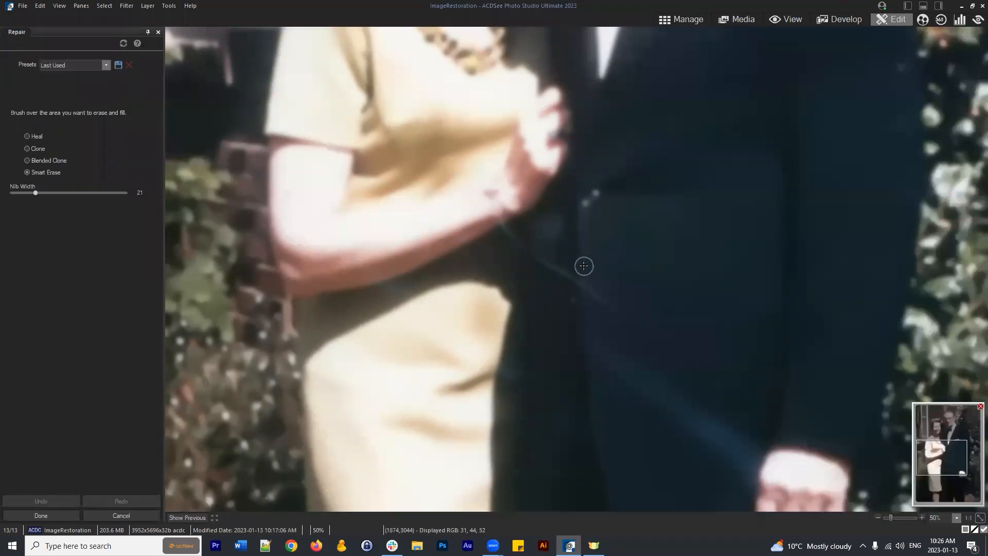
pyautogui.scroll(2, 607, 293)
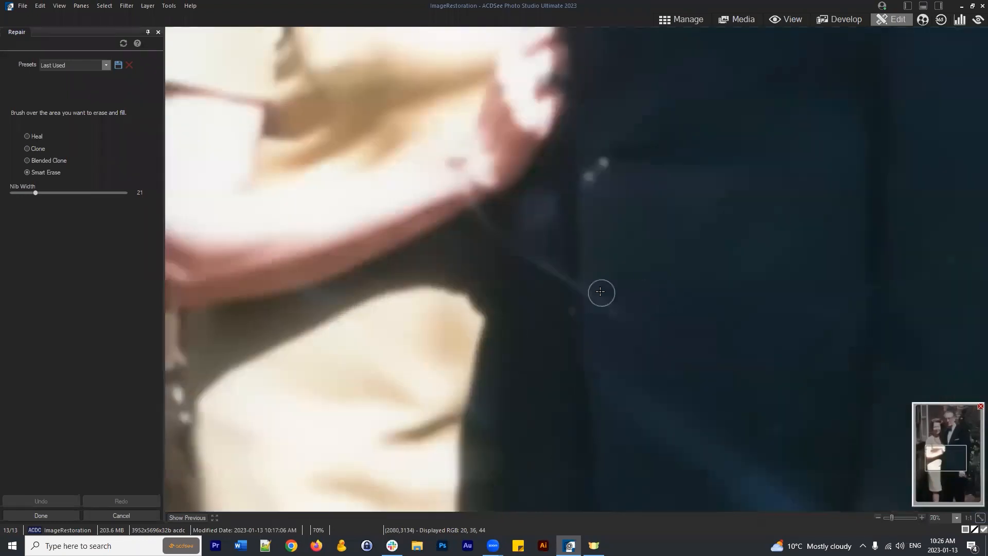
pyautogui.scroll(5, 481, 194)
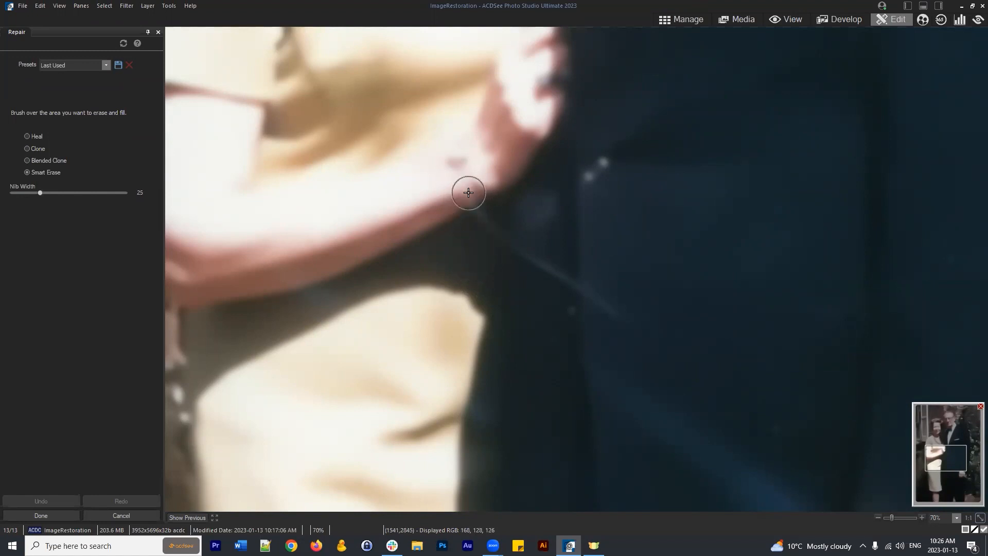
# Try to smart-erase the scratch running from the woman's wrist to the suit with nib widths 24 and 26, undoing each stroke
pyautogui.scroll(-2, 457, 186)
pyautogui.moveTo(460, 187)
pyautogui.mouseDown()
pyautogui.moveTo(533, 260)
pyautogui.moveTo(621, 316)
pyautogui.mouseUp()
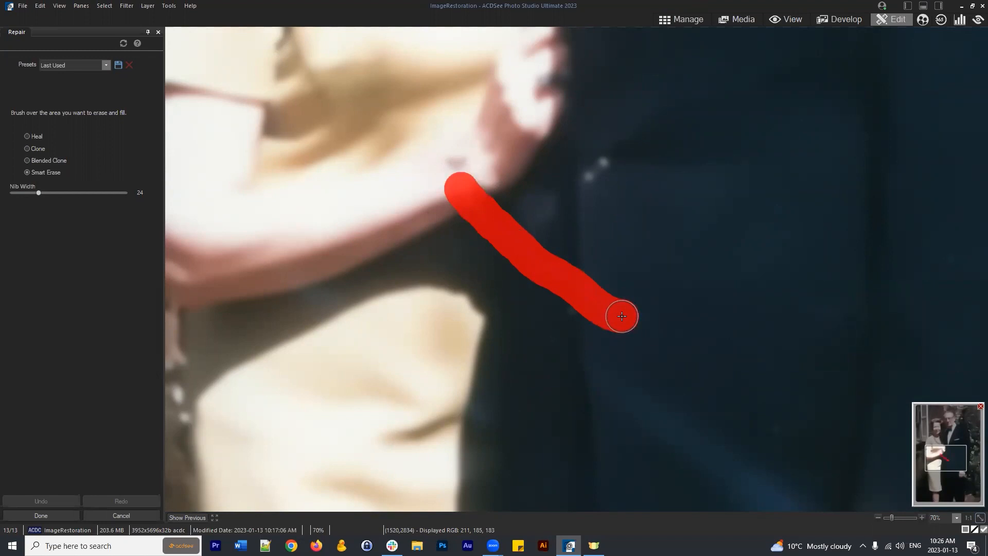
pyautogui.moveTo(621, 316); pyautogui.dragTo(620, 314)
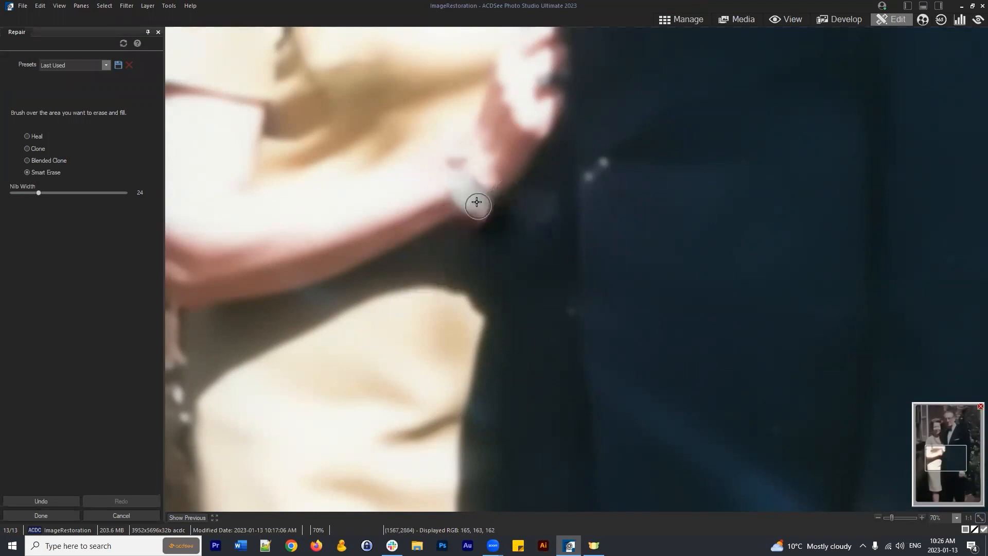
pyautogui.hotkey('ctrl', 'z')
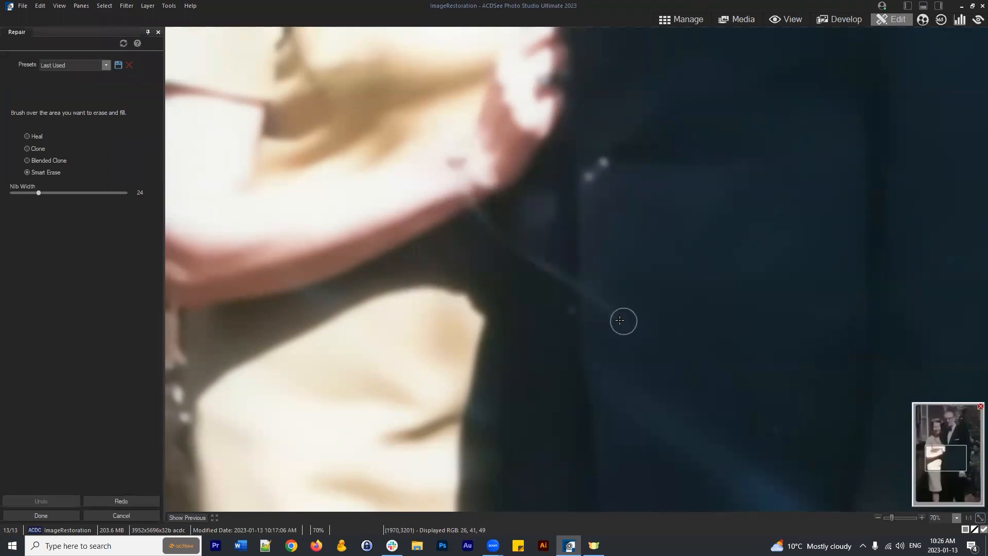
pyautogui.scroll(2, 621, 315)
pyautogui.moveTo(620, 317); pyautogui.dragTo(460, 186)
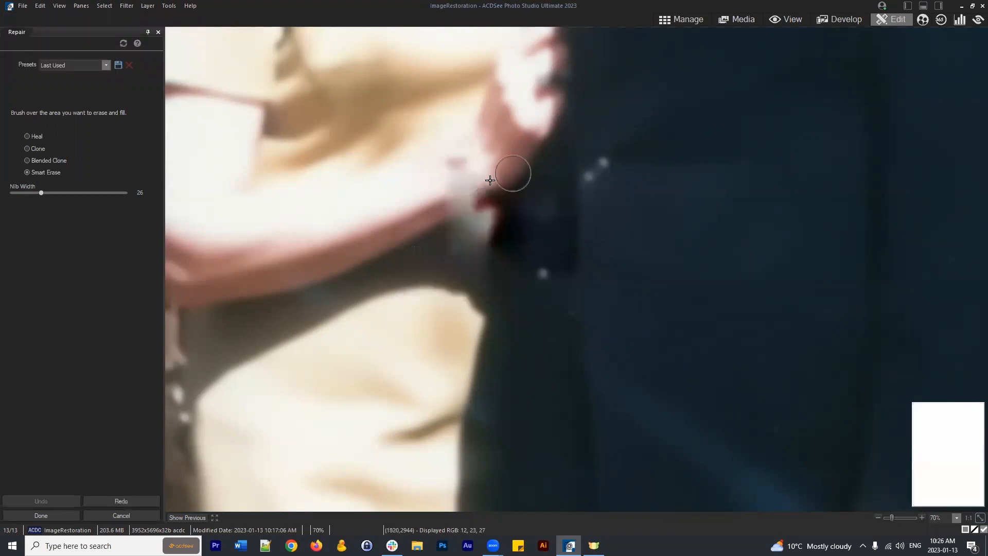
pyautogui.hotkey('ctrl', 'z')
# Smart-erase the scratch from the woman's wrist to the suit with nib width 19, check the area and apply the repair
pyautogui.scroll(-8, 472, 192)
pyautogui.scroll(1, 459, 183)
pyautogui.moveTo(458, 184)
pyautogui.mouseDown()
pyautogui.moveTo(549, 271)
pyautogui.moveTo(625, 316)
pyautogui.mouseUp()
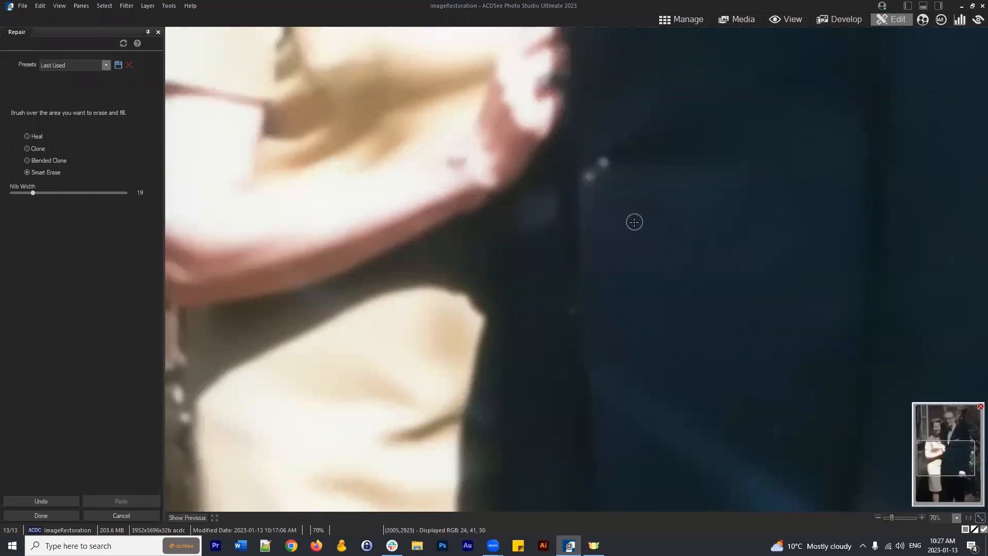
pyautogui.scroll(-2, 633, 221)
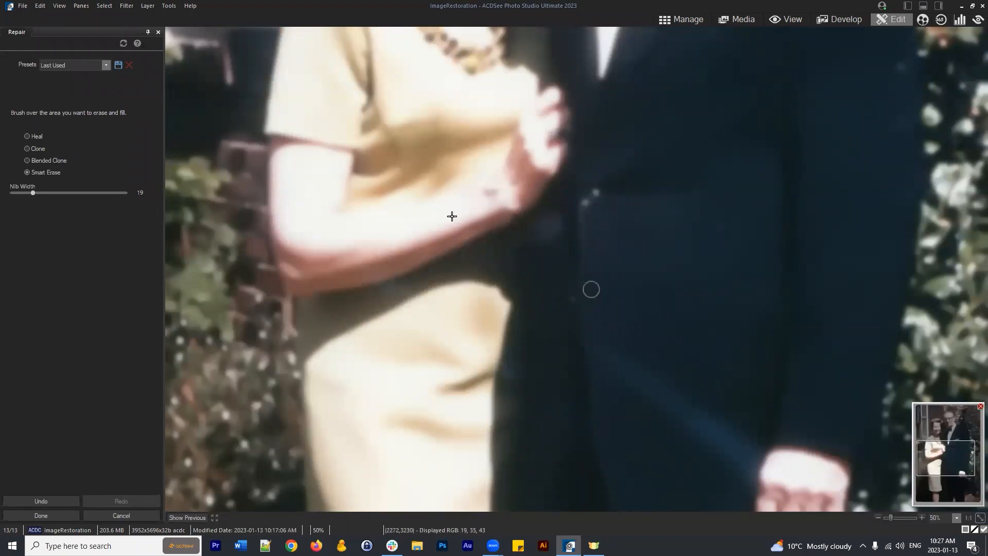
pyautogui.scroll(3, 463, 219)
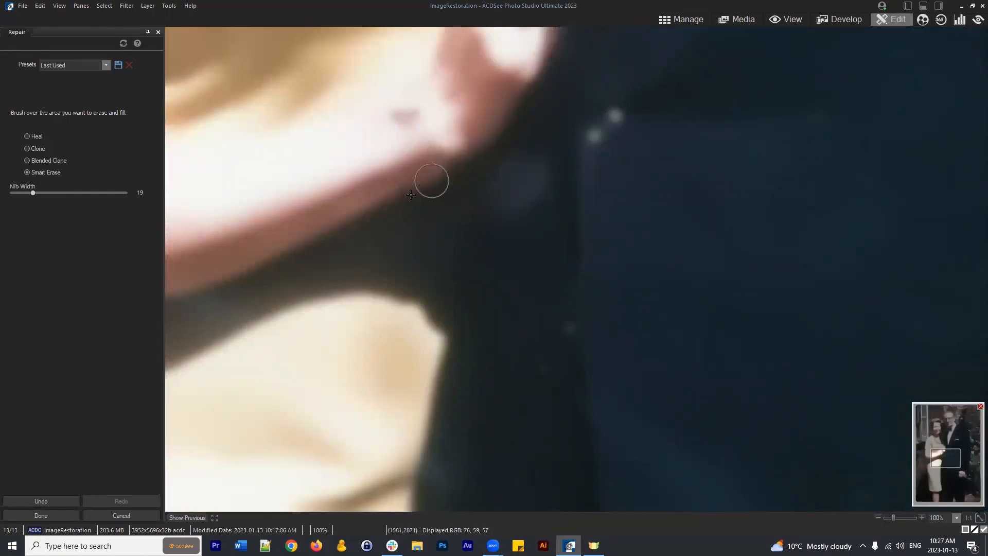
pyautogui.scroll(-4, 756, 242)
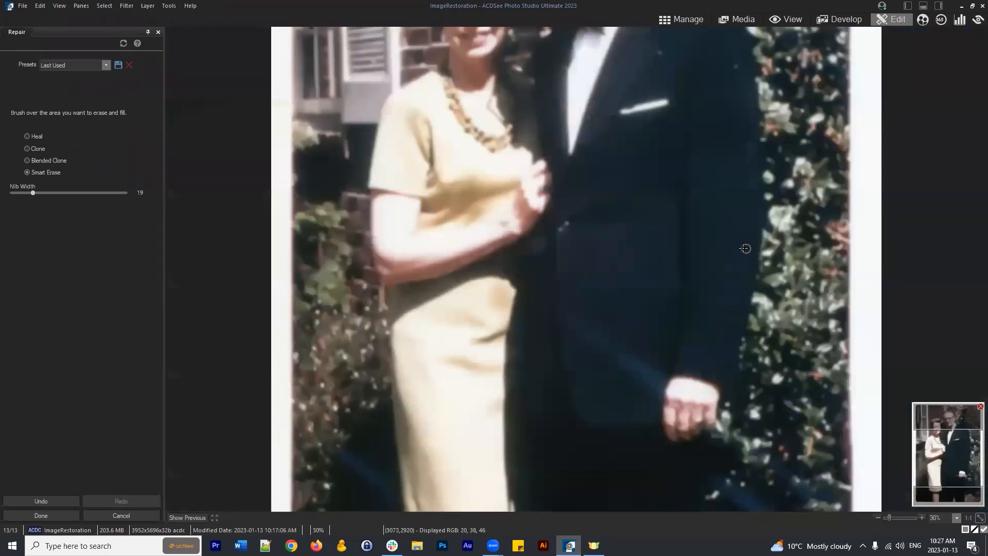
pyautogui.scroll(2, 682, 264)
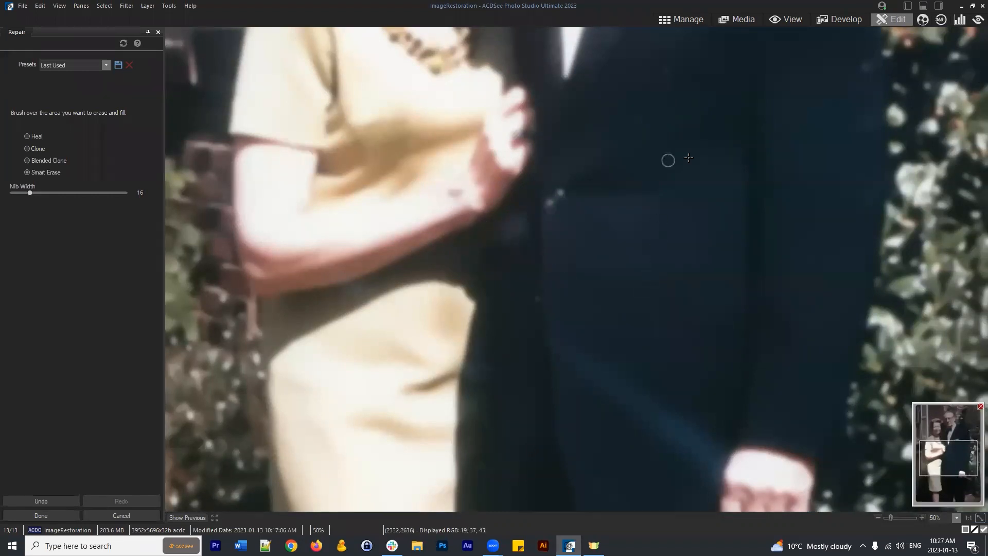
pyautogui.moveTo(738, 174); pyautogui.dragTo(652, 319)
pyautogui.scroll(-2, 640, 278)
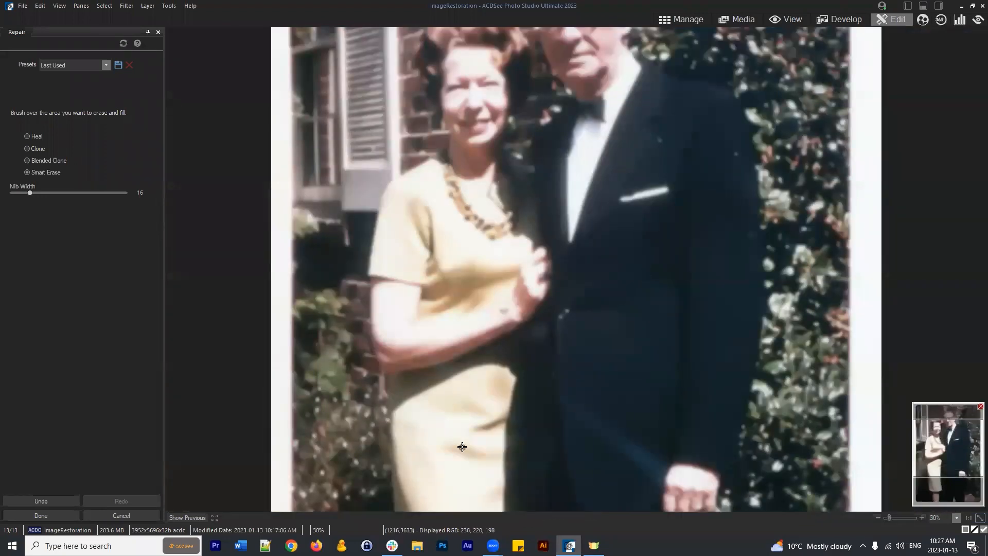
pyautogui.click(48, 511)
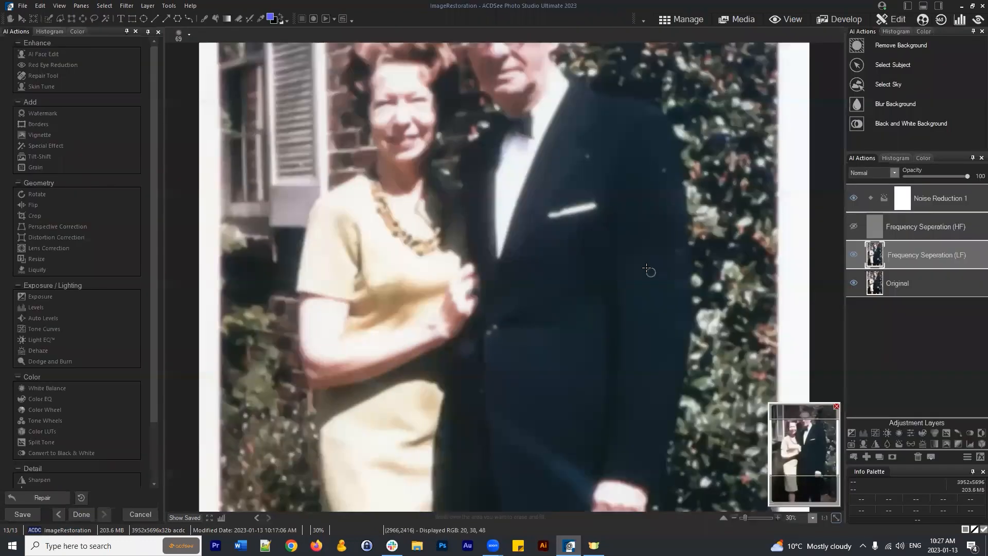
# Open a Gaussian Blur on the Frequency Seperation (LF) layer, set its amount to 82 and restrict it to brushed areas
pyautogui.moveTo(930, 249)
pyautogui.mouseDown()
pyautogui.moveTo(959, 255)
pyautogui.moveTo(946, 258)
pyautogui.mouseUp()
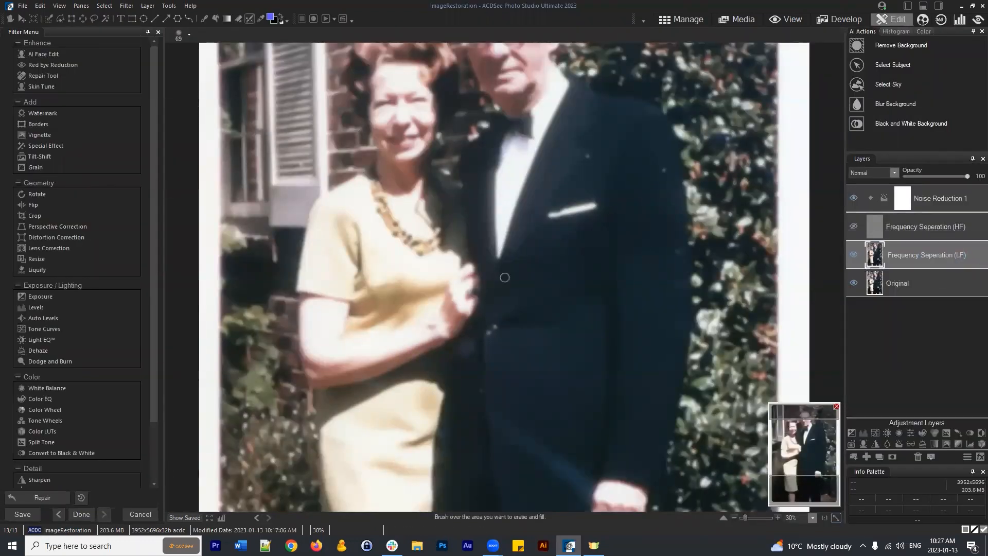
pyautogui.click(943, 254)
pyautogui.scroll(-3, 89, 262)
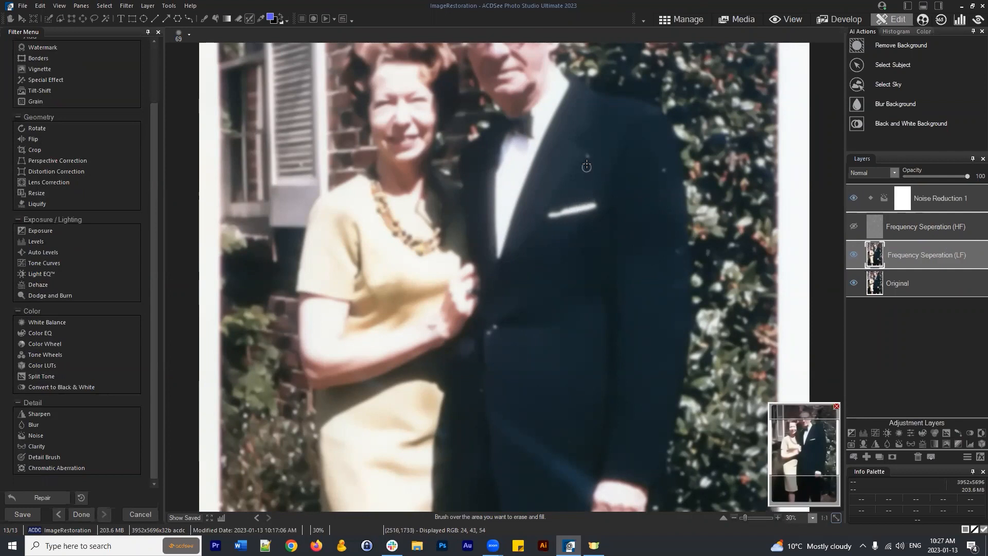
pyautogui.click(945, 249)
pyautogui.click(34, 424)
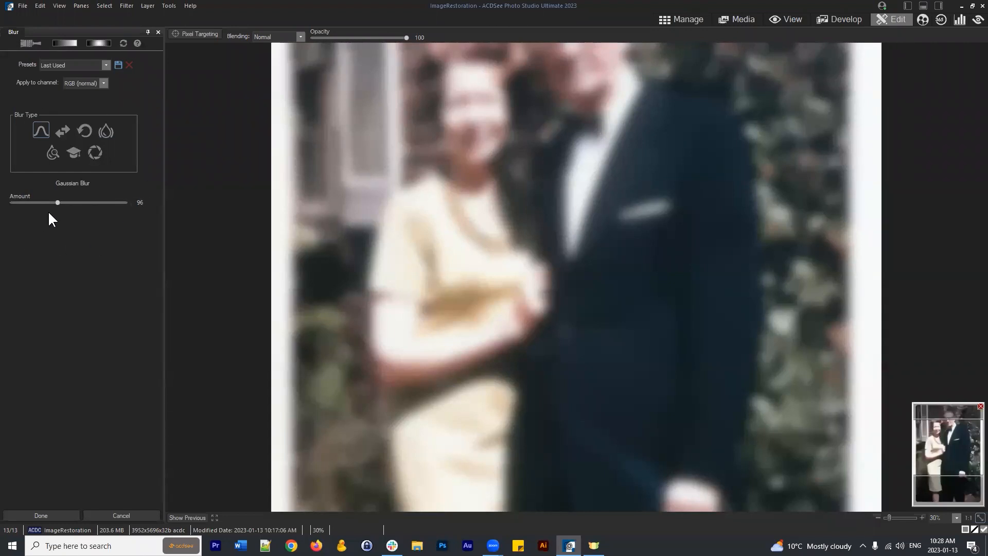
pyautogui.moveTo(57, 204)
pyautogui.mouseDown()
pyautogui.moveTo(143, 208)
pyautogui.moveTo(29, 208)
pyautogui.moveTo(51, 209)
pyautogui.mouseUp()
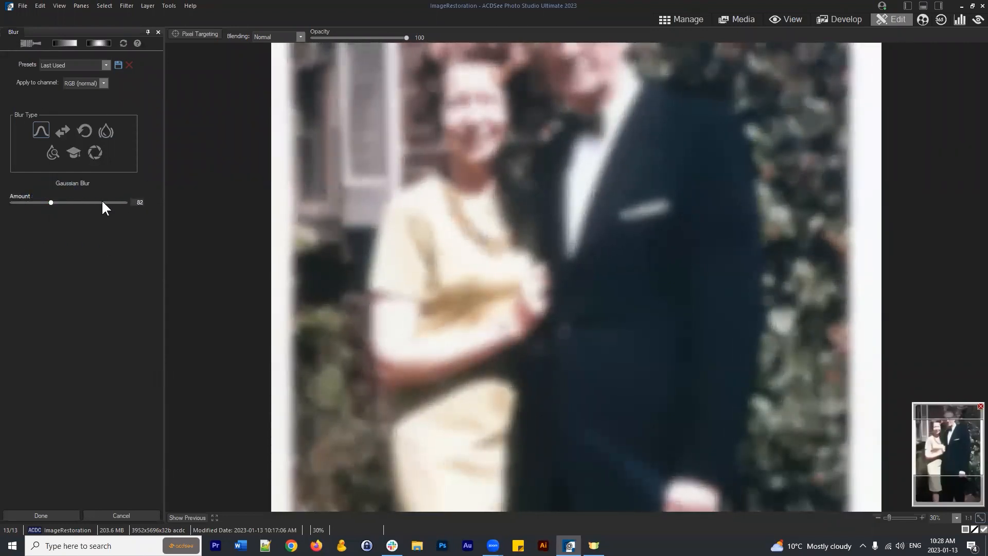
pyautogui.click(26, 41)
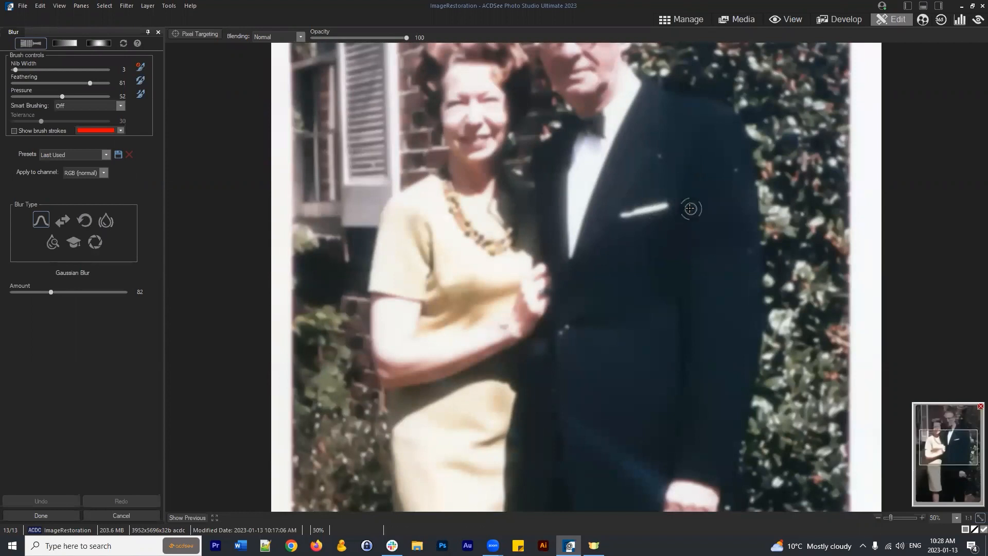
# Set the Gaussian Blur amount to 127 and brush over the specks on the man's lapel, shoulder and upper sleeve
pyautogui.scroll(3, 710, 209)
pyautogui.moveTo(725, 213); pyautogui.dragTo(525, 284)
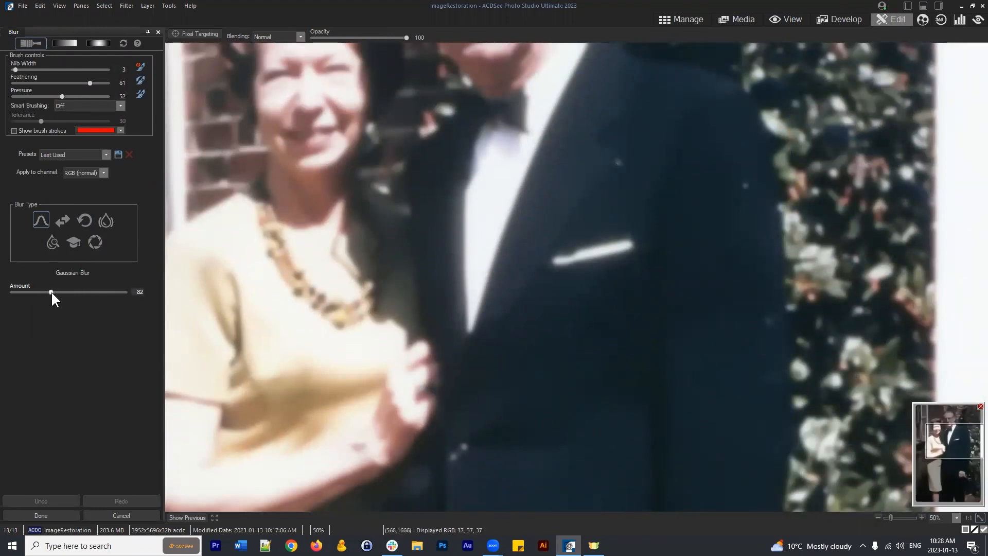
pyautogui.moveTo(50, 292); pyautogui.dragTo(72, 298)
pyautogui.moveTo(631, 164); pyautogui.dragTo(628, 160)
pyautogui.click(748, 184)
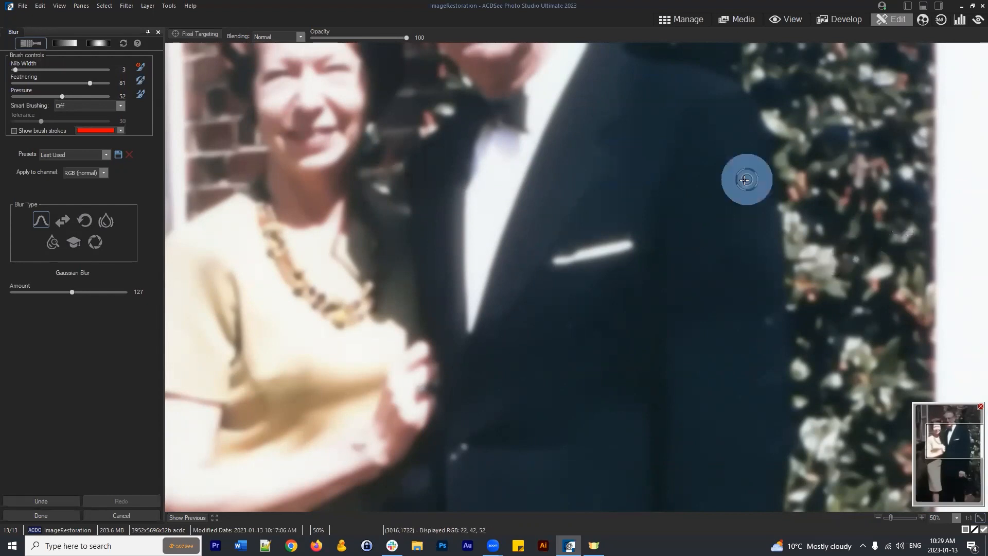
pyautogui.click(766, 315)
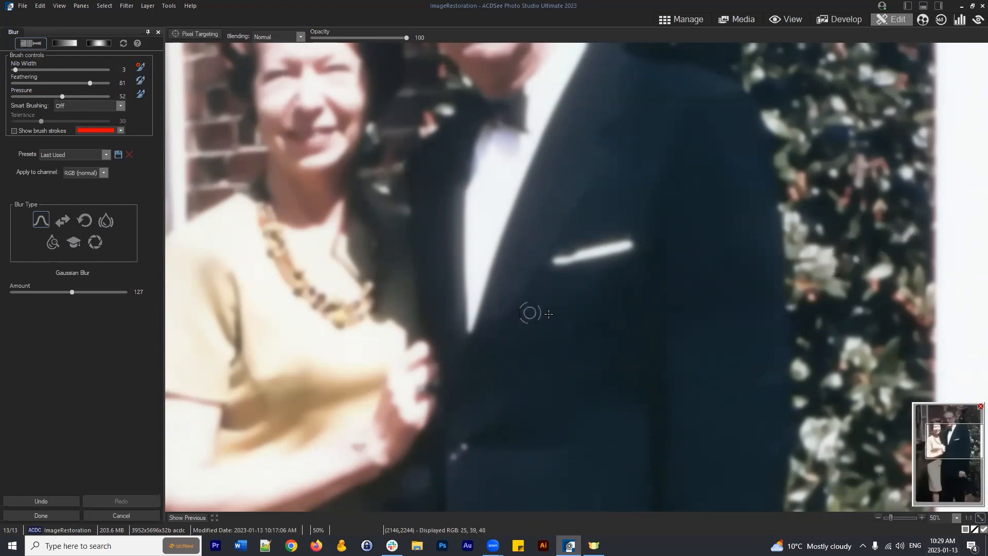
# Brush the blur over the jacket's chest around the pocket square and beside the sleeve
pyautogui.click(576, 323)
pyautogui.click(568, 332)
pyautogui.click(581, 279)
pyautogui.click(636, 265)
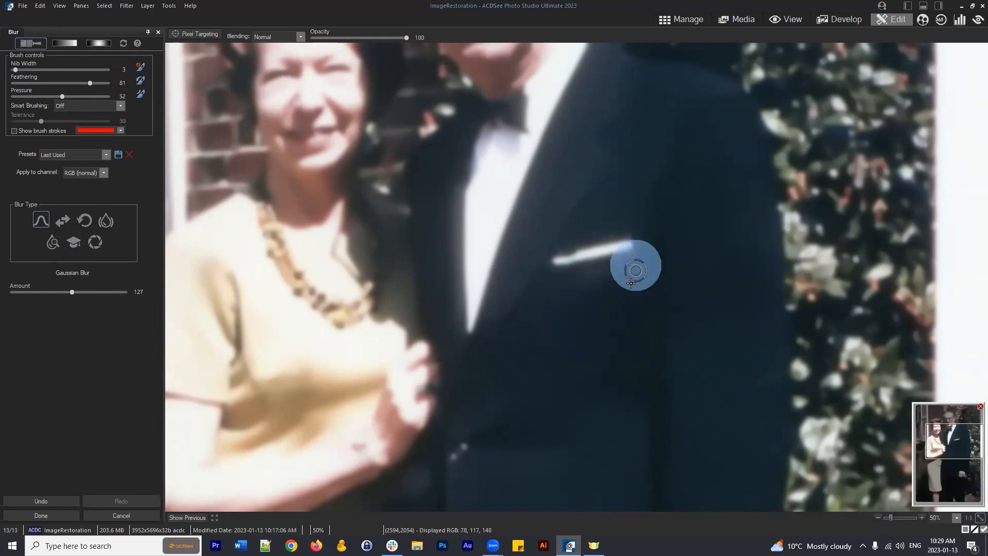
pyautogui.click(698, 192)
pyautogui.moveTo(696, 198)
pyautogui.mouseDown()
pyautogui.moveTo(679, 342)
pyautogui.moveTo(686, 167)
pyautogui.mouseUp()
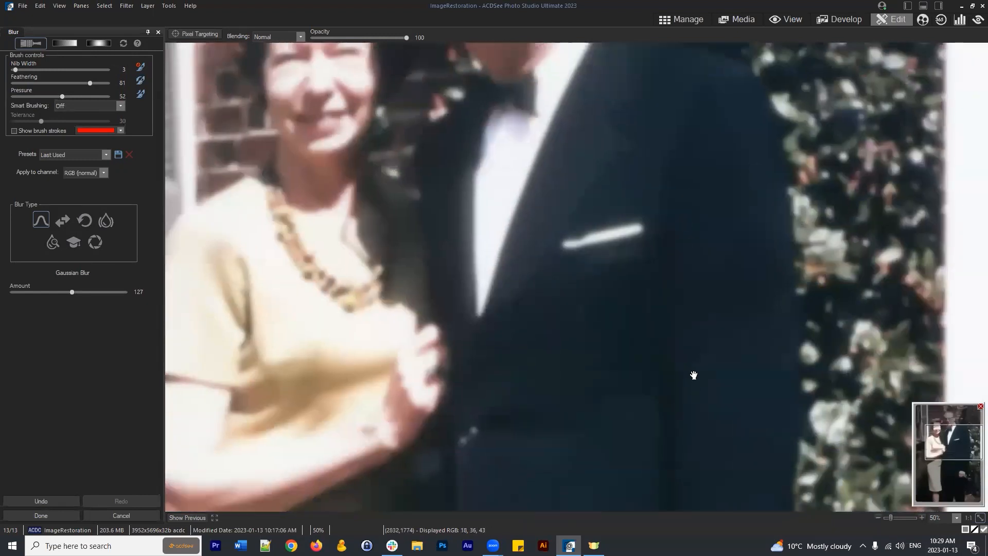
# Brush the blur over the jacket's sleeve and lower front, and over the dark area beside the woman's skirt
pyautogui.moveTo(694, 390); pyautogui.dragTo(676, 353)
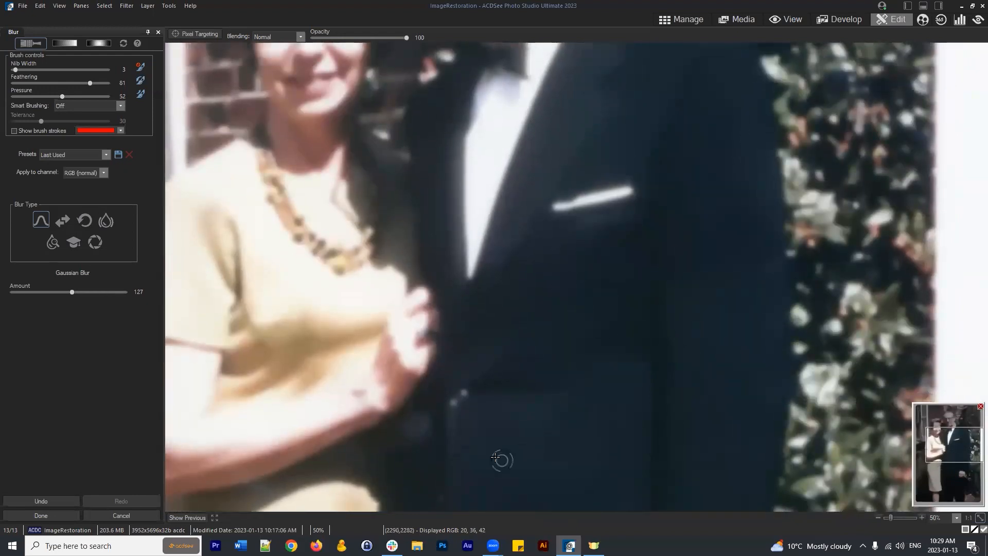
pyautogui.moveTo(656, 376); pyautogui.dragTo(652, 166)
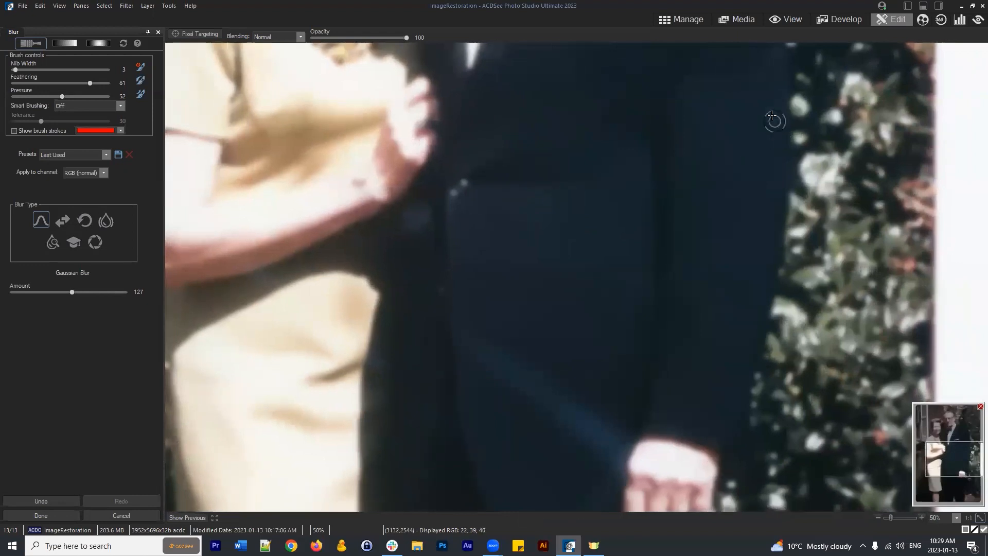
pyautogui.click(766, 166)
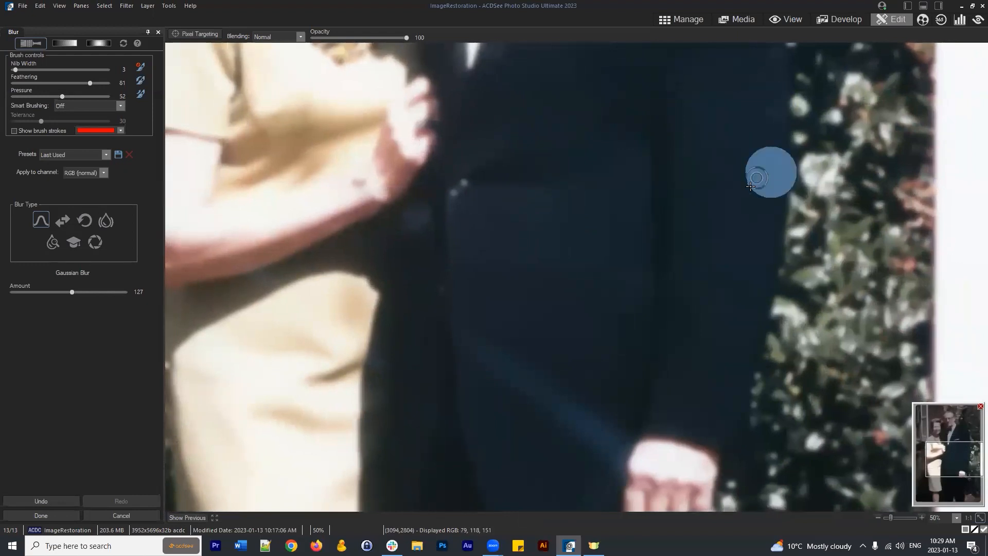
pyautogui.click(583, 372)
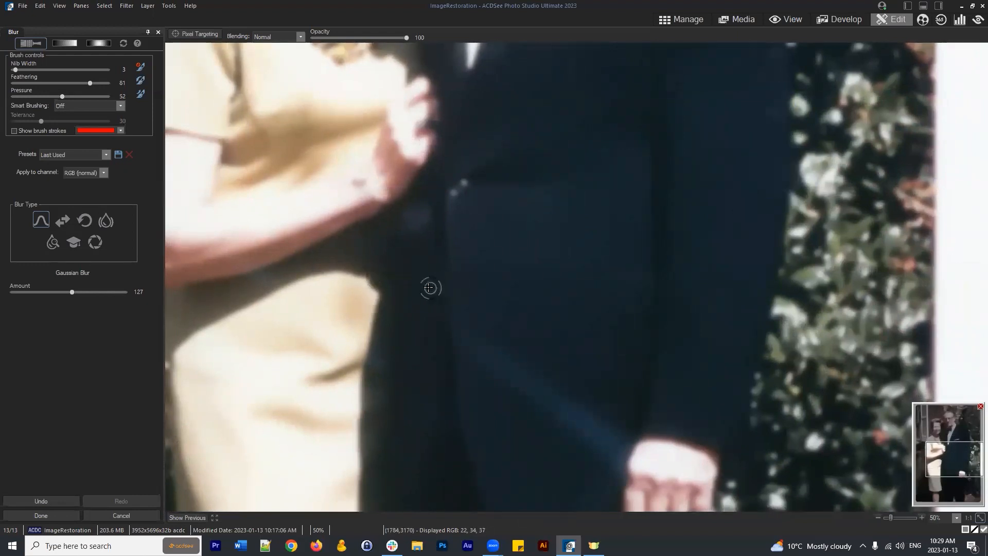
pyautogui.click(432, 286)
pyautogui.moveTo(578, 284); pyautogui.dragTo(601, 130)
pyautogui.click(440, 258)
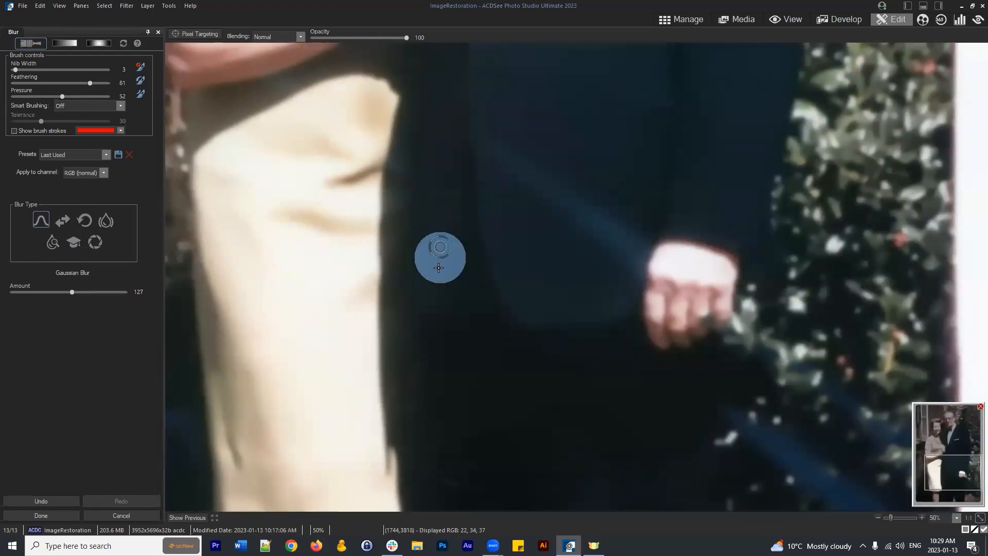
pyautogui.click(412, 409)
# Brush the blur over both legs of the man's dark trousers, and check the suit in the whole photo
pyautogui.moveTo(580, 413); pyautogui.dragTo(580, 230)
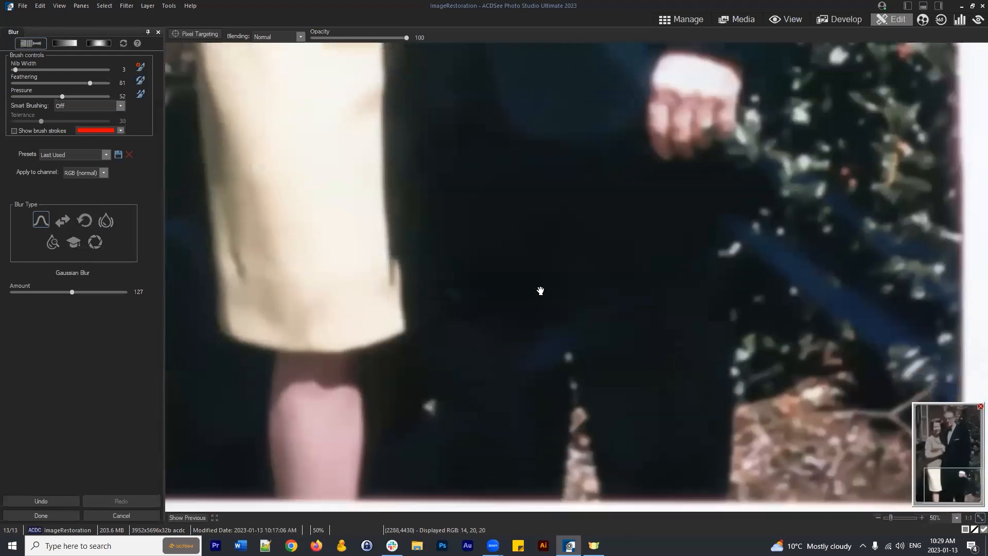
pyautogui.click(459, 295)
pyautogui.click(533, 415)
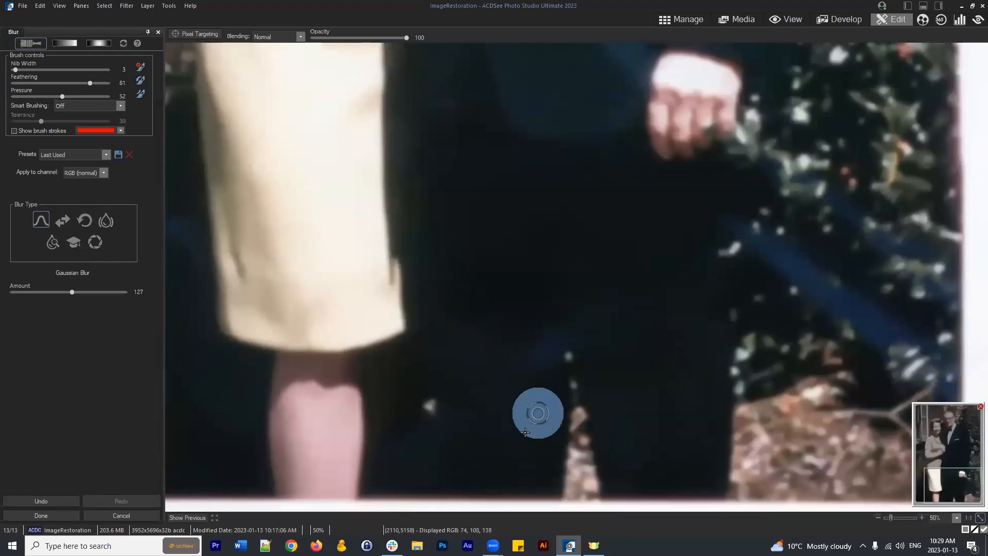
pyautogui.click(676, 341)
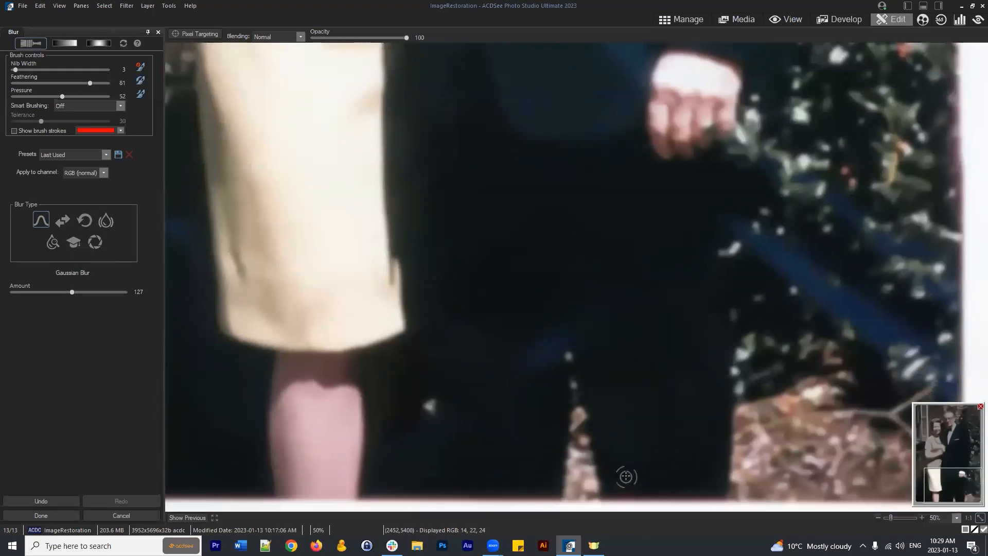
pyautogui.click(626, 476)
pyautogui.click(454, 473)
pyautogui.click(519, 411)
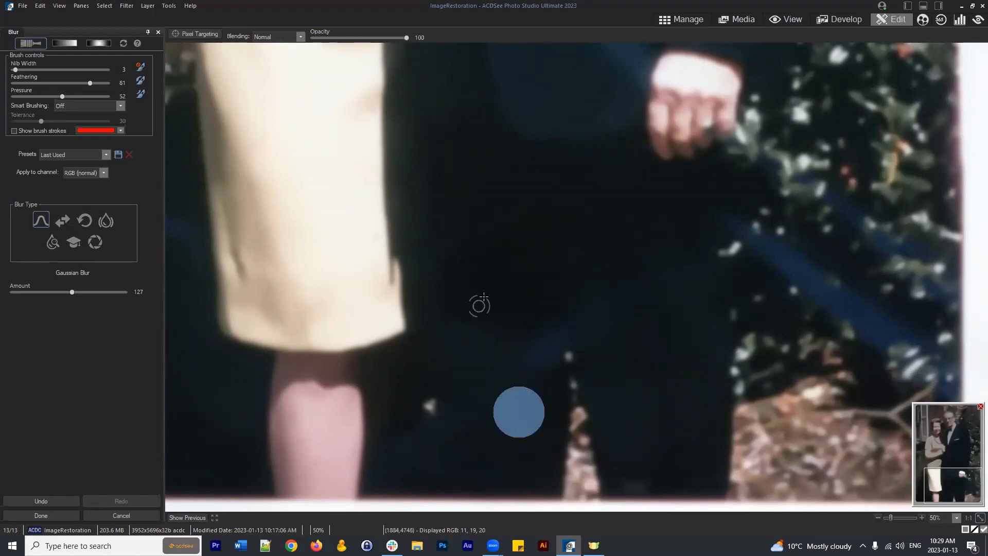
pyautogui.moveTo(542, 219); pyautogui.dragTo(511, 379)
pyautogui.moveTo(547, 204); pyautogui.dragTo(562, 373)
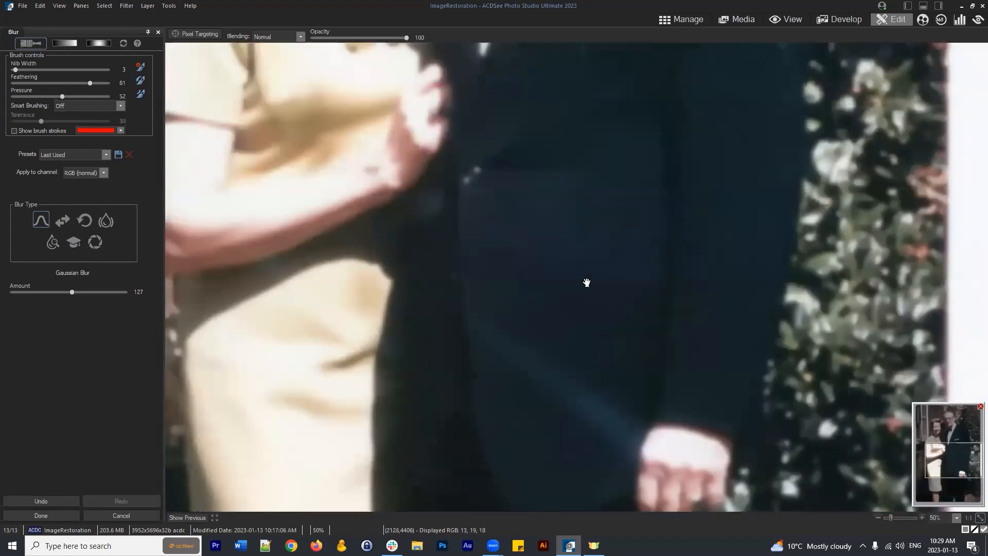
pyautogui.scroll(-3, 597, 249)
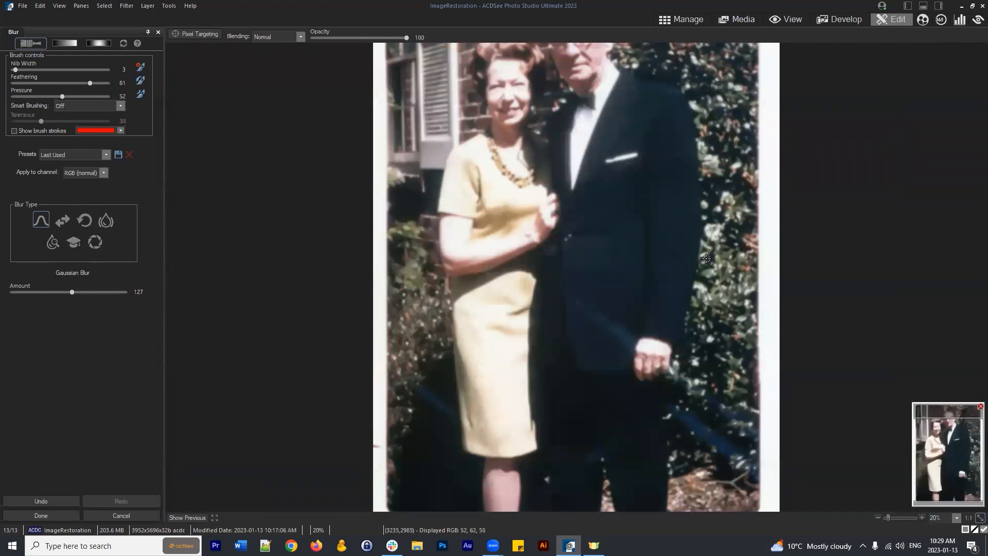
# Inspect the blurred suit from head to hem and compare the photo with its previous state
pyautogui.moveTo(681, 193); pyautogui.dragTo(683, 259)
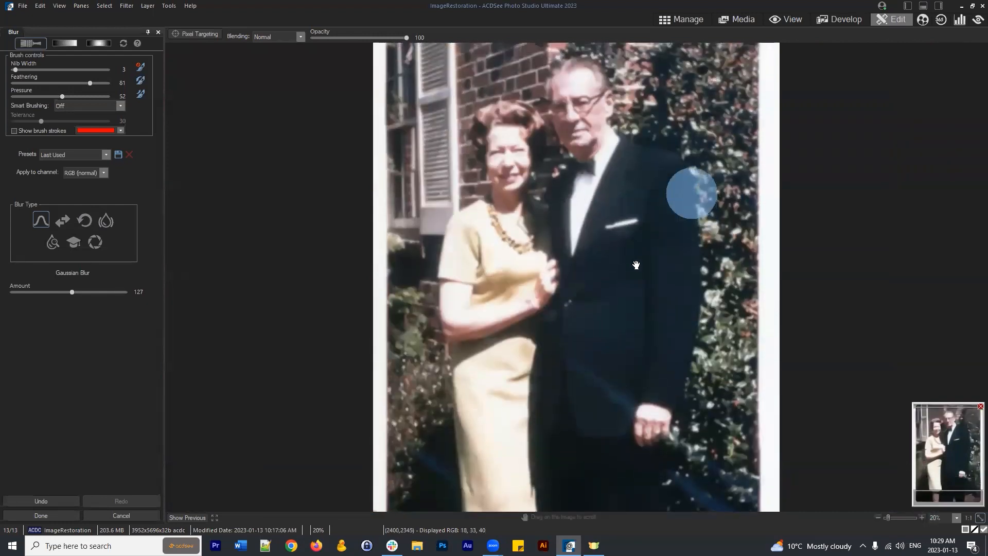
pyautogui.moveTo(653, 312)
pyautogui.mouseDown()
pyautogui.moveTo(632, 272)
pyautogui.moveTo(633, 284)
pyautogui.mouseUp()
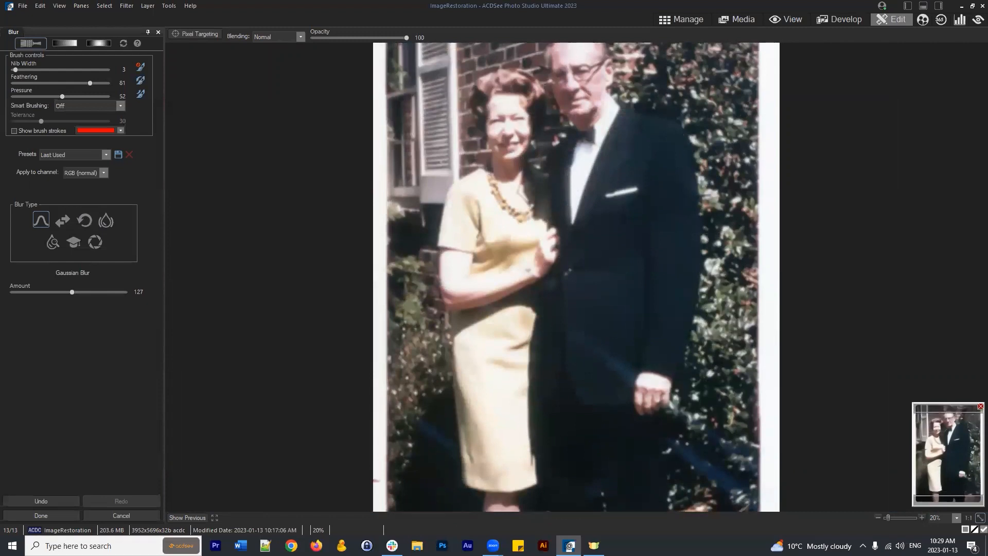
pyautogui.click(185, 514)
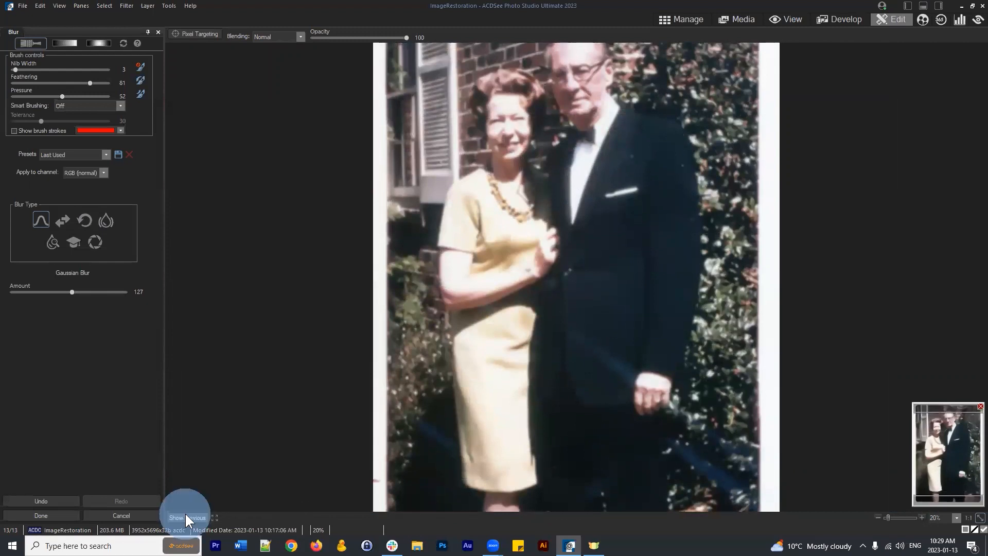
# Try blurring the jacket just below the pocket square, and undo the last brush stroke
pyautogui.scroll(3, 671, 178)
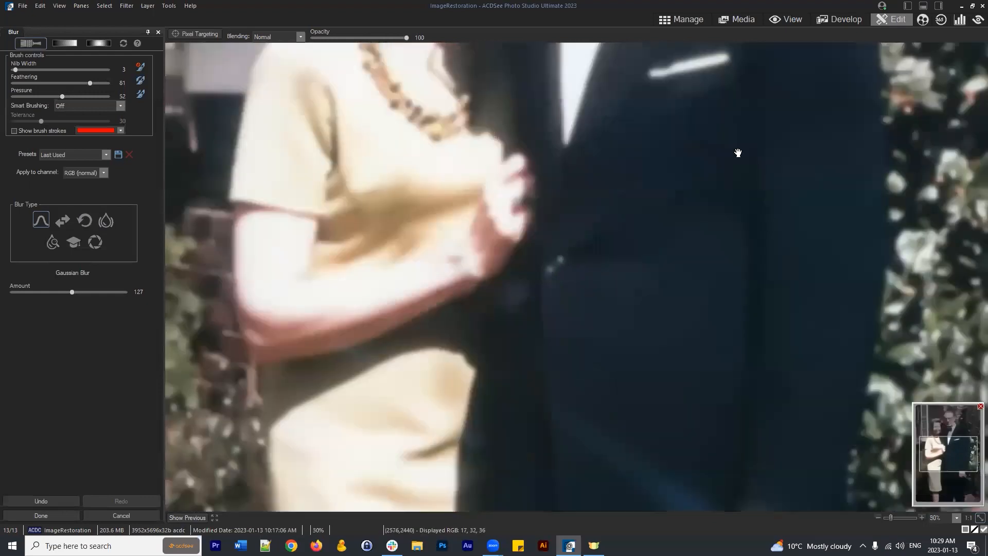
pyautogui.moveTo(739, 136); pyautogui.dragTo(589, 269)
pyautogui.moveTo(589, 198); pyautogui.dragTo(588, 235)
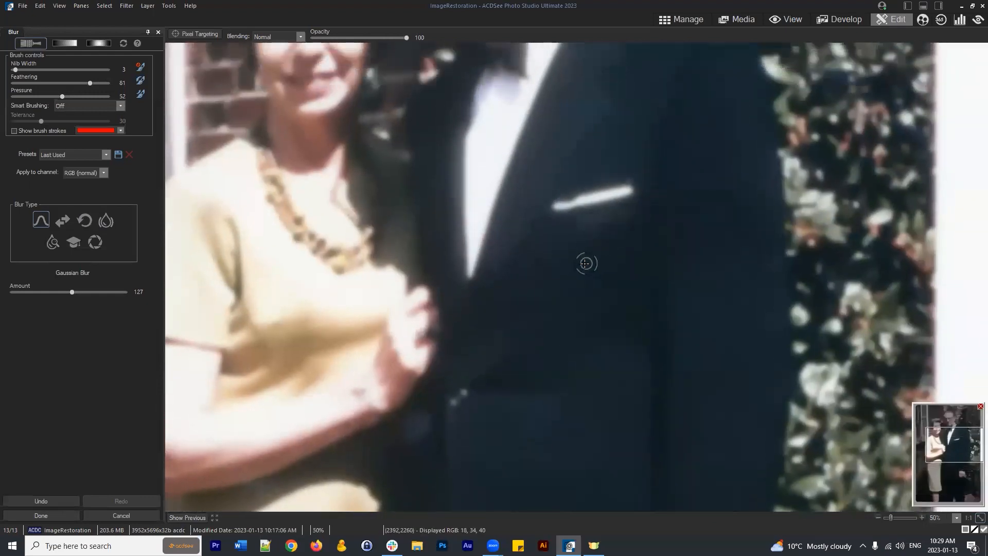
pyautogui.click(583, 244)
pyautogui.click(627, 232)
pyautogui.scroll(-2, 639, 289)
pyautogui.scroll(-1, 639, 289)
pyautogui.click(48, 498)
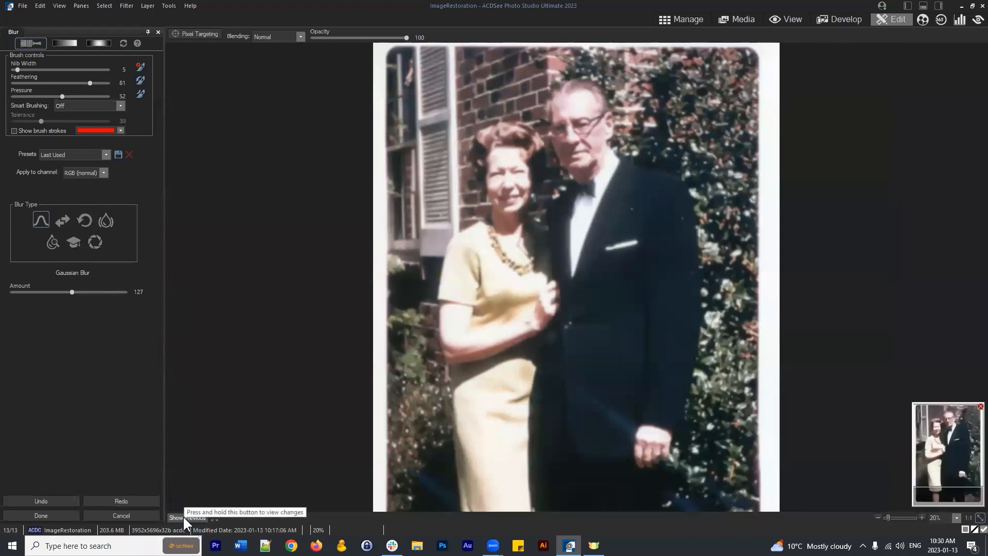
# Brush the Gaussian Blur over the jacket just beneath the pocket square, and compare the photo with its previous state
pyautogui.scroll(4, 698, 232)
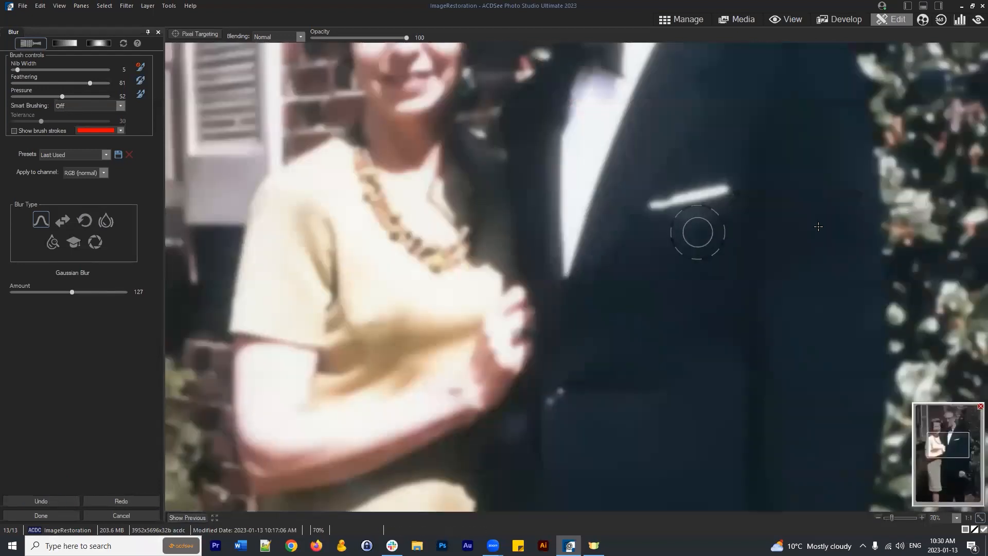
pyautogui.moveTo(854, 221)
pyautogui.mouseDown()
pyautogui.moveTo(759, 249)
pyautogui.moveTo(573, 273)
pyautogui.mouseUp()
pyautogui.click(441, 242)
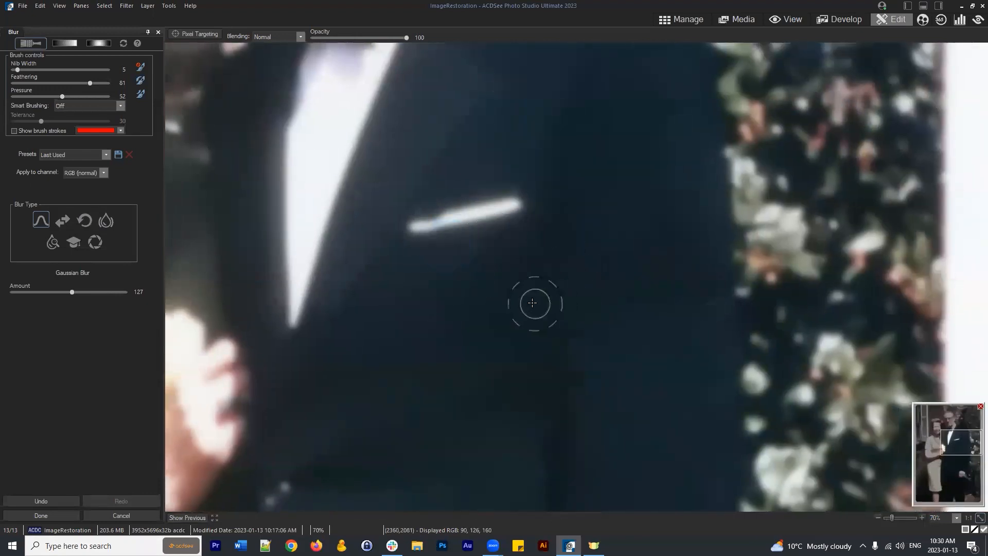
pyautogui.click(438, 253)
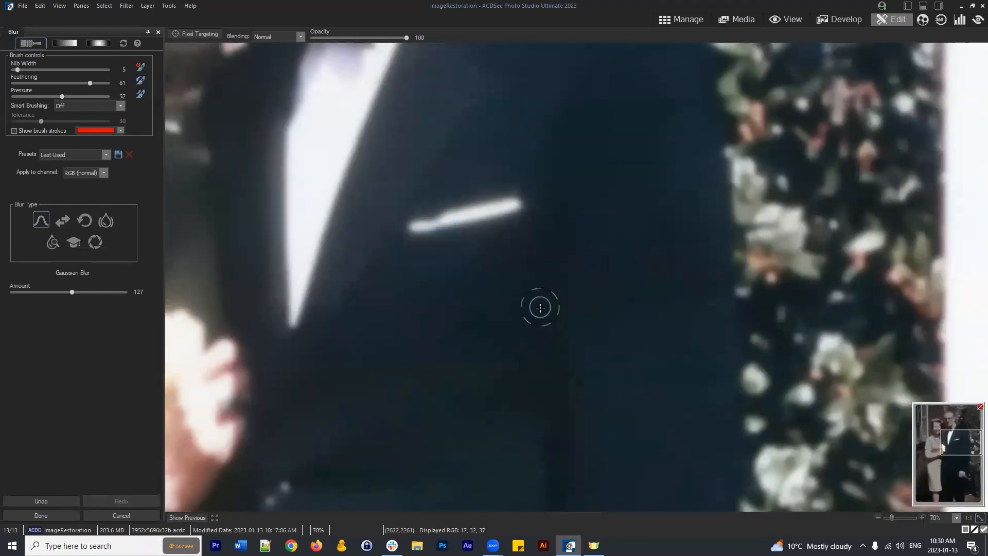
pyautogui.scroll(-3, 540, 307)
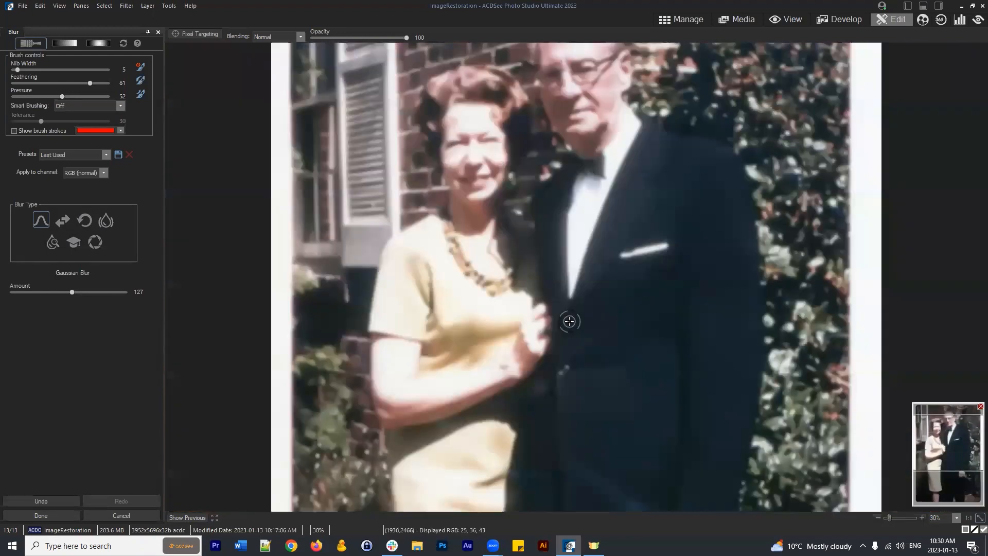
pyautogui.click(191, 516)
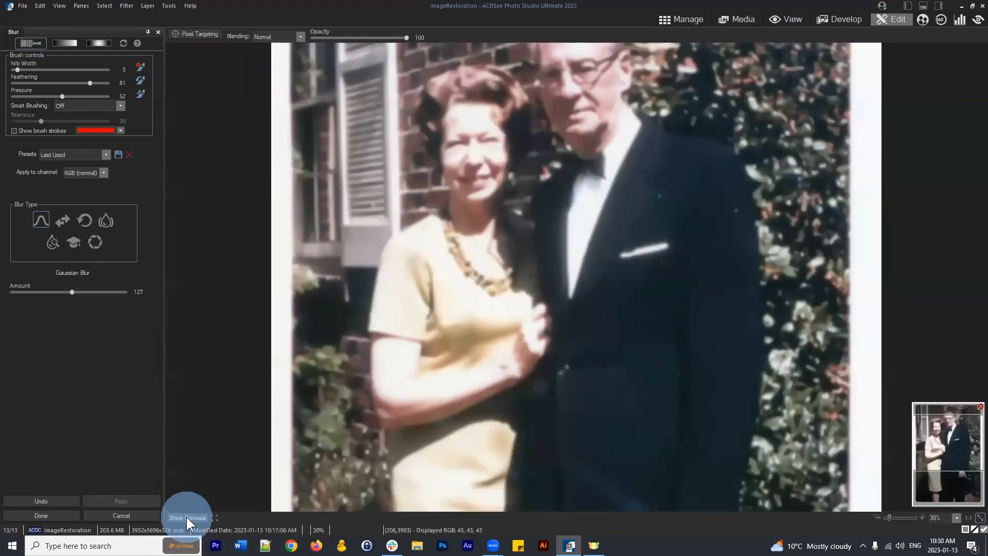
# Set the Gaussian Blur amount to 123, check the whole photo, and apply the brushed blur
pyautogui.scroll(-2, 695, 411)
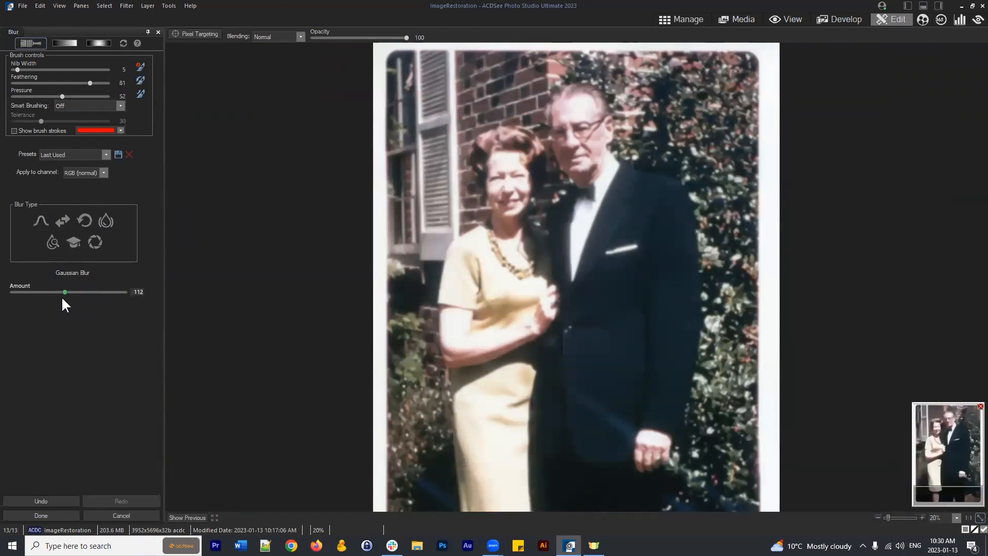
pyautogui.moveTo(63, 298); pyautogui.dragTo(109, 301)
pyautogui.moveTo(57, 294); pyautogui.dragTo(70, 301)
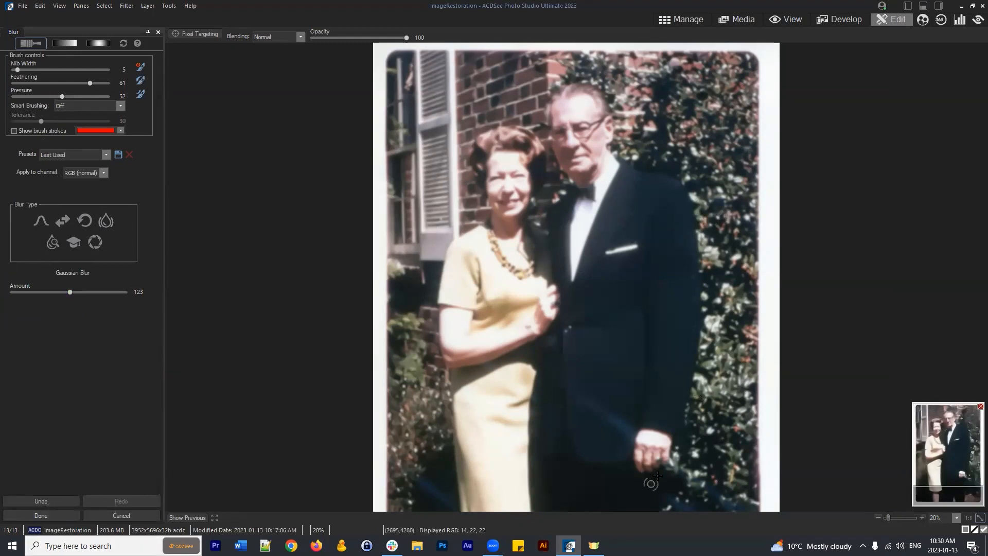
pyautogui.moveTo(953, 457)
pyautogui.mouseDown()
pyautogui.moveTo(953, 493)
pyautogui.moveTo(952, 444)
pyautogui.moveTo(950, 452)
pyautogui.mouseUp()
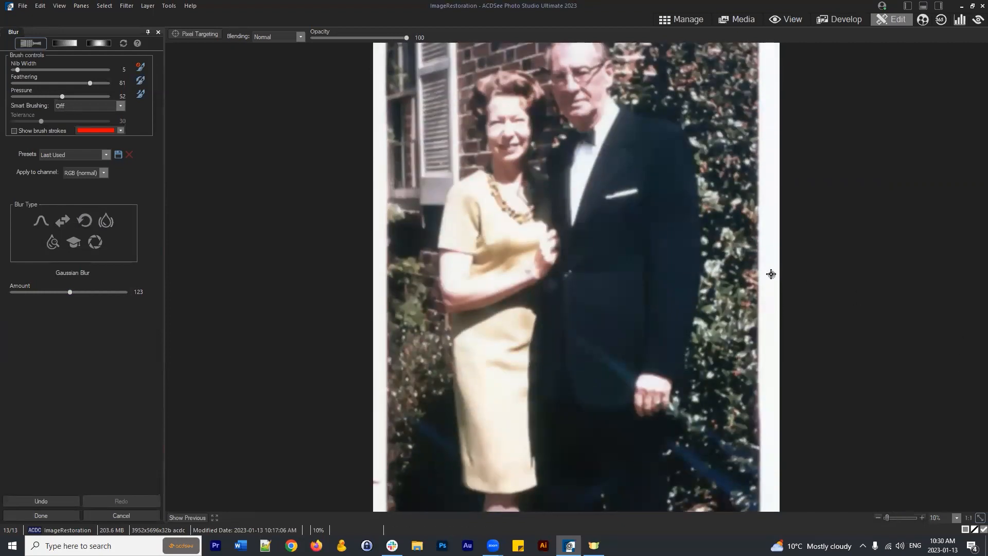
pyautogui.scroll(-2, 770, 273)
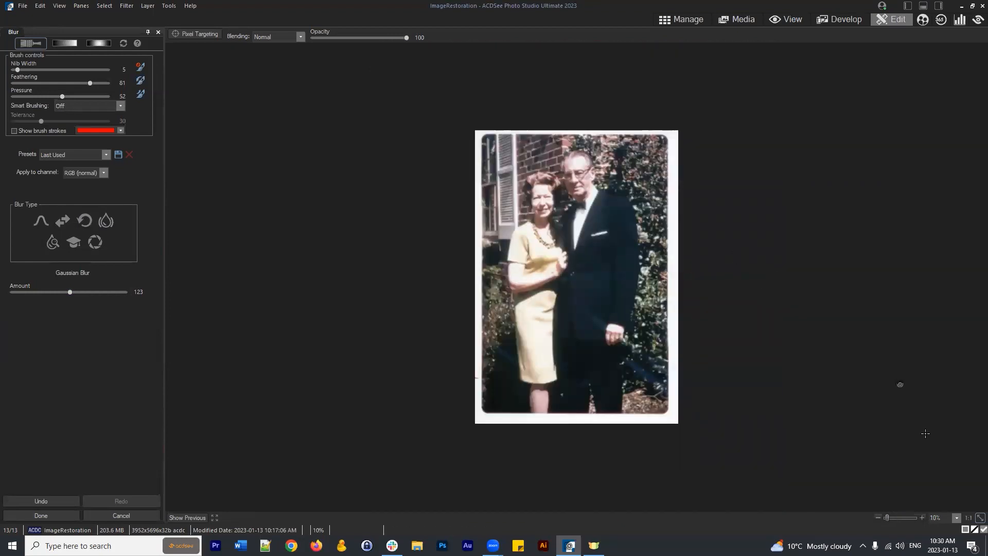
pyautogui.scroll(2, 662, 288)
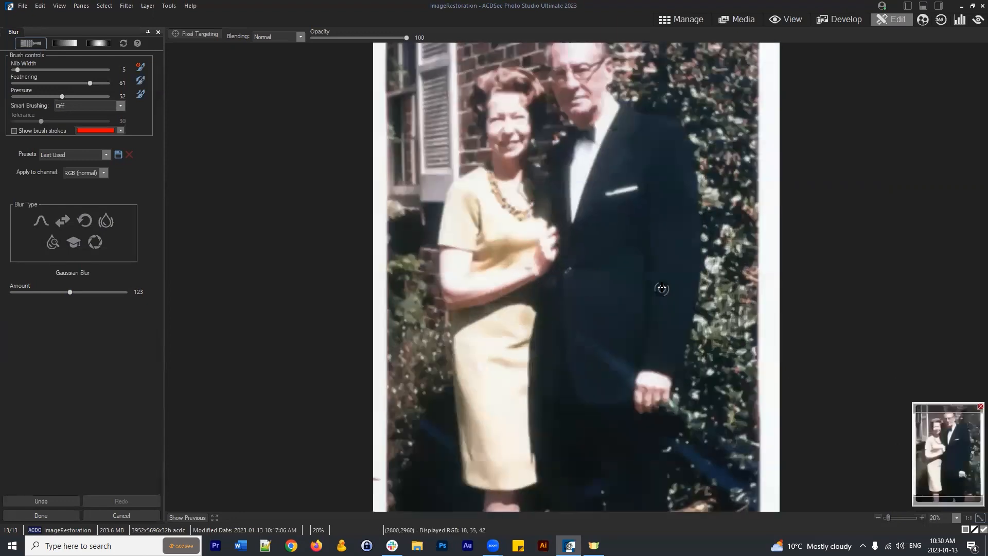
pyautogui.scroll(1, 702, 297)
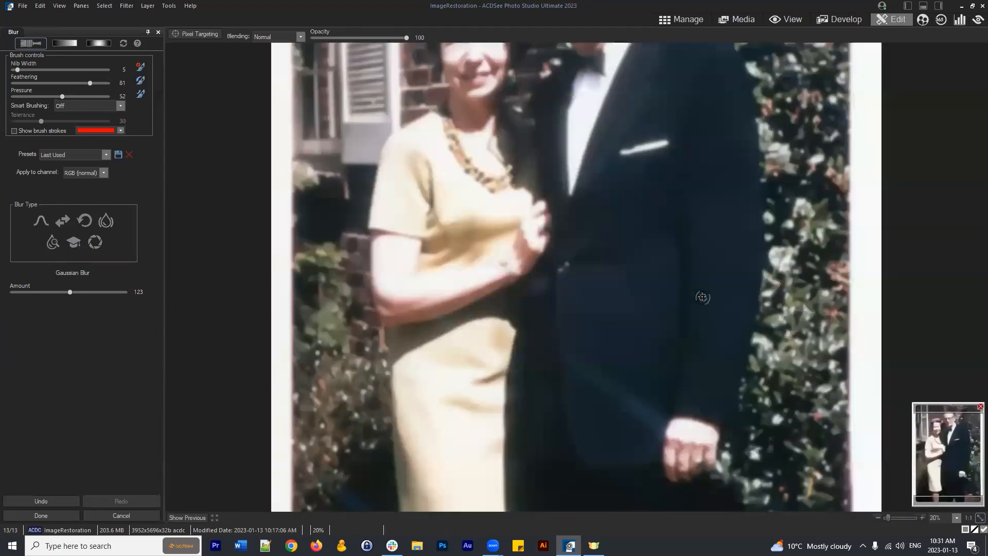
pyautogui.scroll(-1, 702, 296)
pyautogui.moveTo(953, 452); pyautogui.dragTo(954, 435)
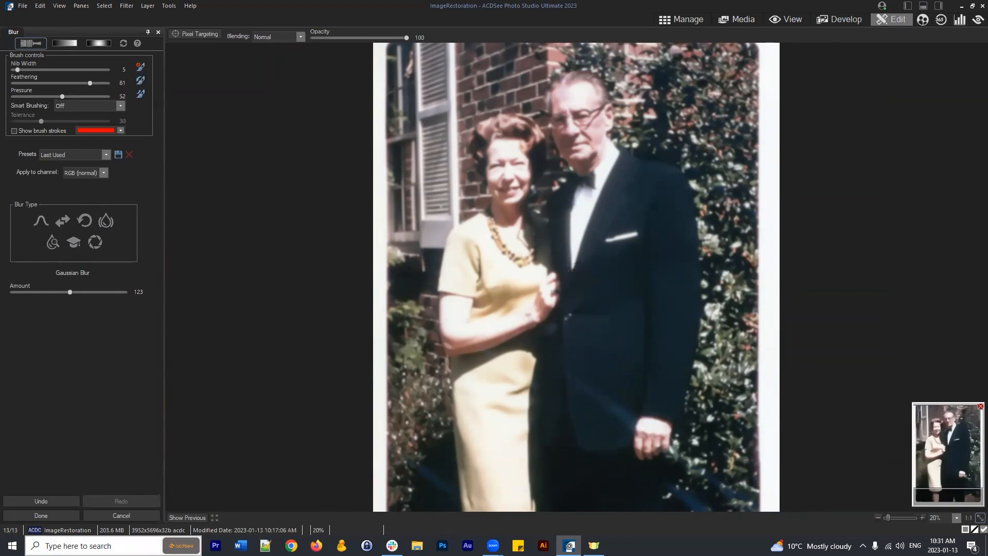
pyautogui.click(54, 515)
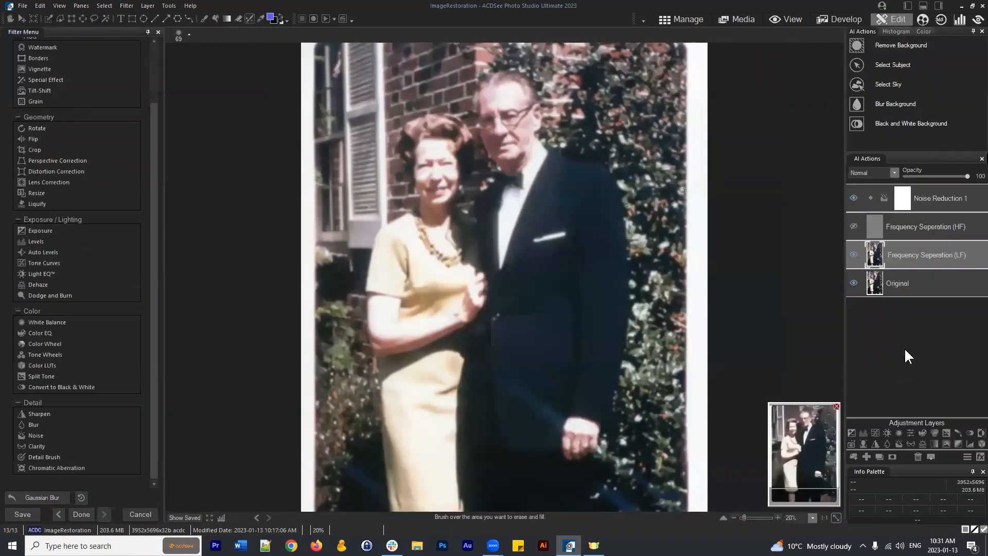
pyautogui.click(904, 349)
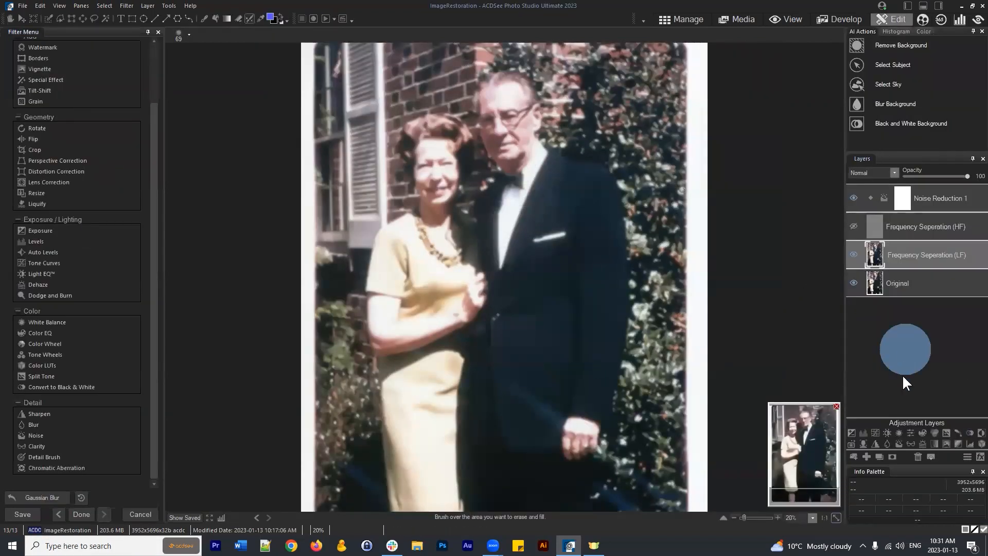
pyautogui.scroll(-1, 586, 289)
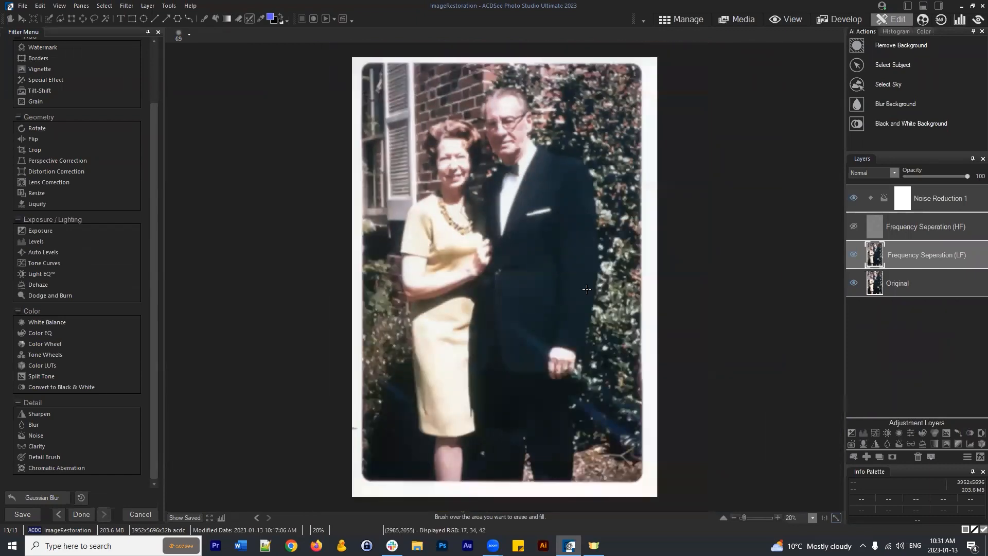
pyautogui.scroll(1, 549, 281)
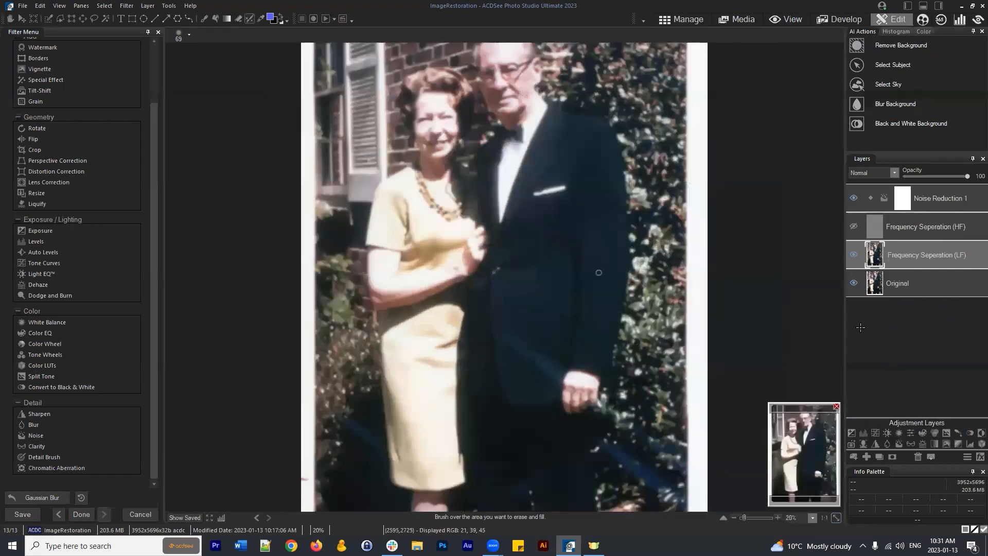
pyautogui.moveTo(625, 222); pyautogui.dragTo(629, 320)
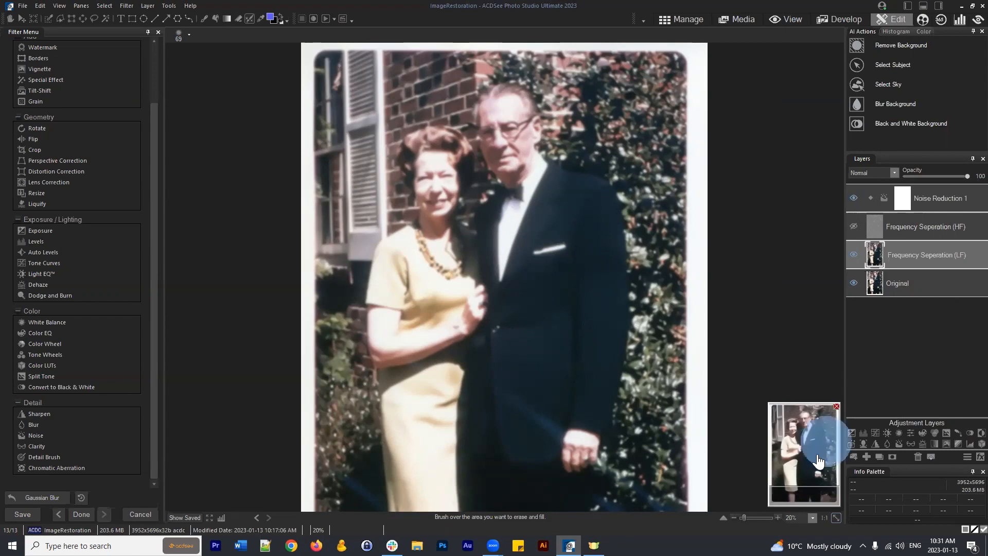
pyautogui.moveTo(817, 462); pyautogui.dragTo(814, 442)
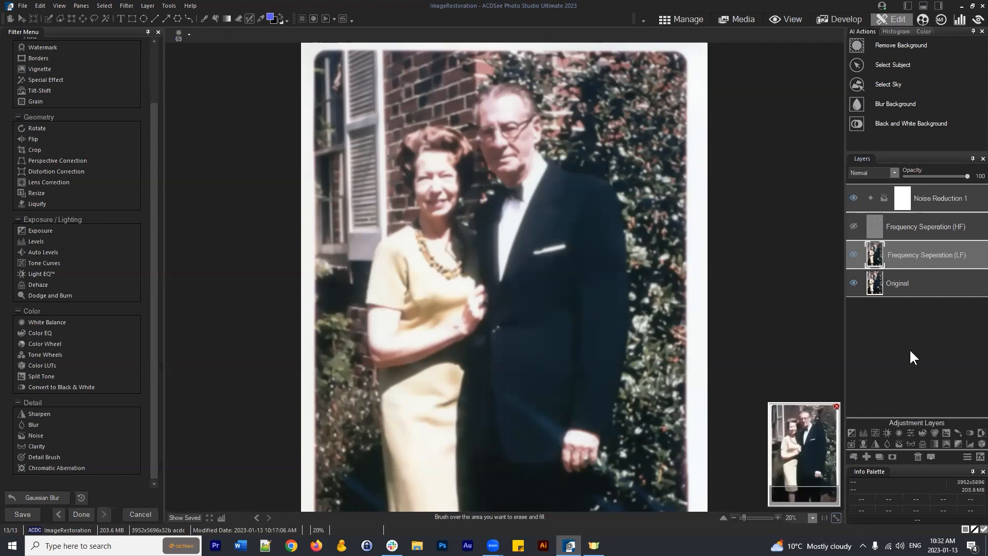
# Make the Frequency Seperation (HF) layer visible and select it
pyautogui.click(854, 227)
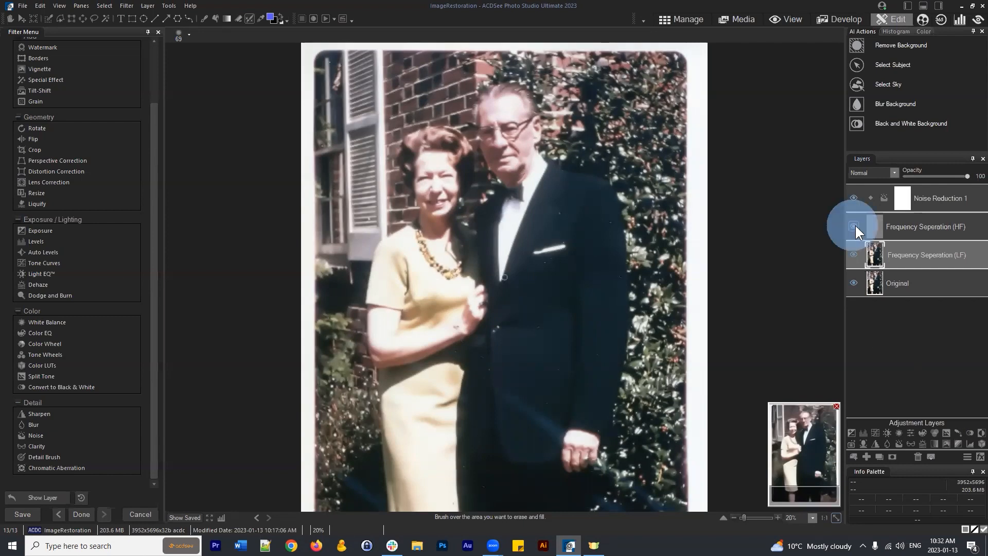
pyautogui.click(905, 227)
# Examine the high-frequency detail on its own by hiding the Frequency Seperation (LF) and Original layers, and show them again
pyautogui.click(857, 253)
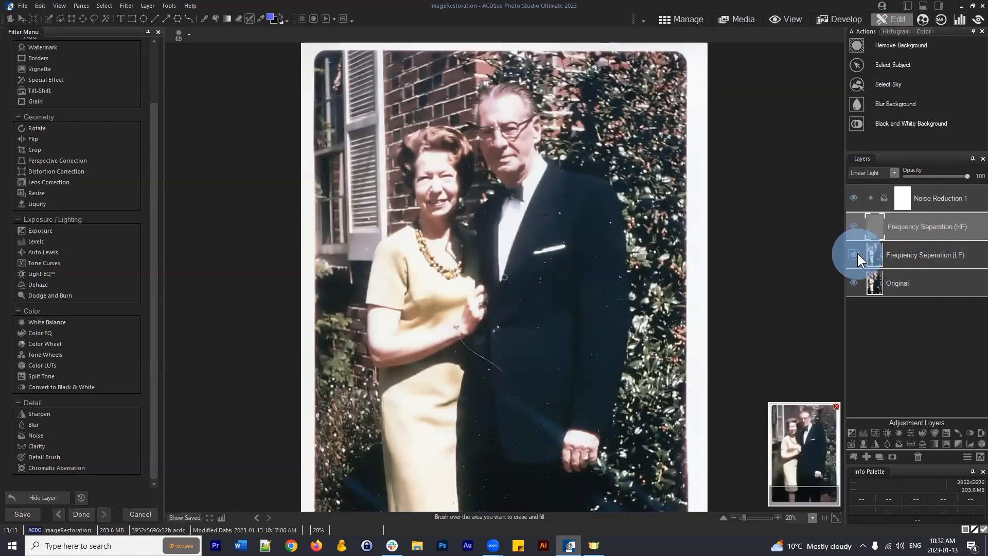
pyautogui.click(851, 283)
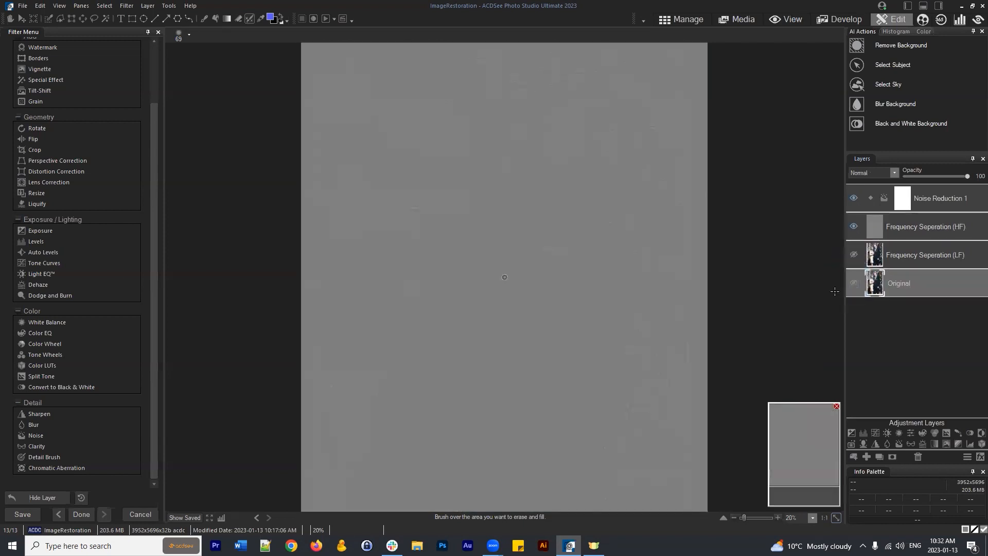
pyautogui.scroll(1, 614, 337)
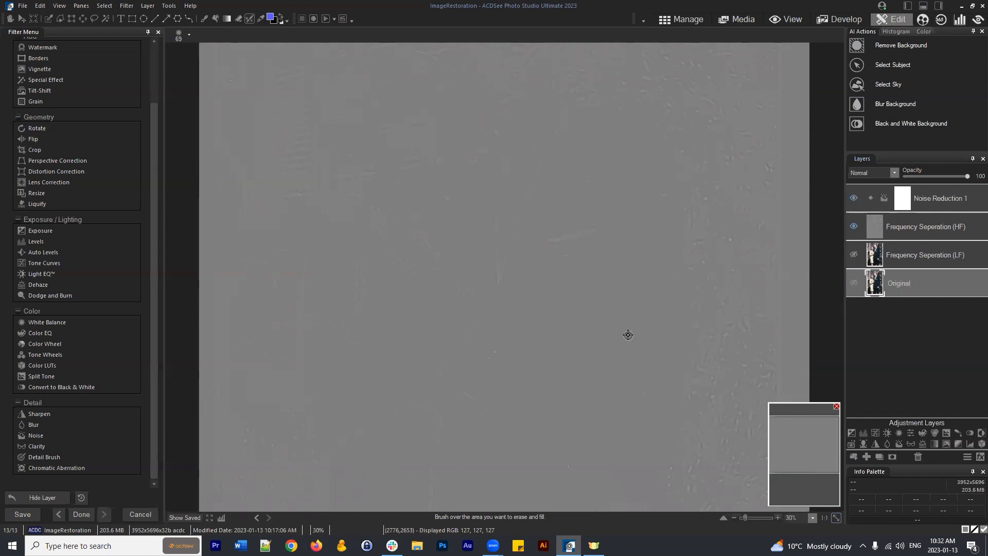
pyautogui.click(853, 254)
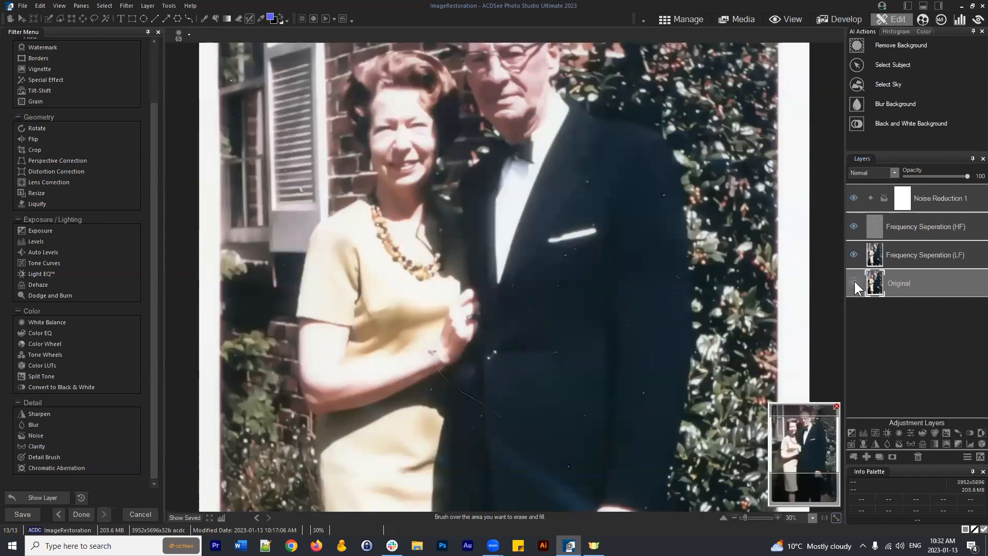
pyautogui.click(854, 254)
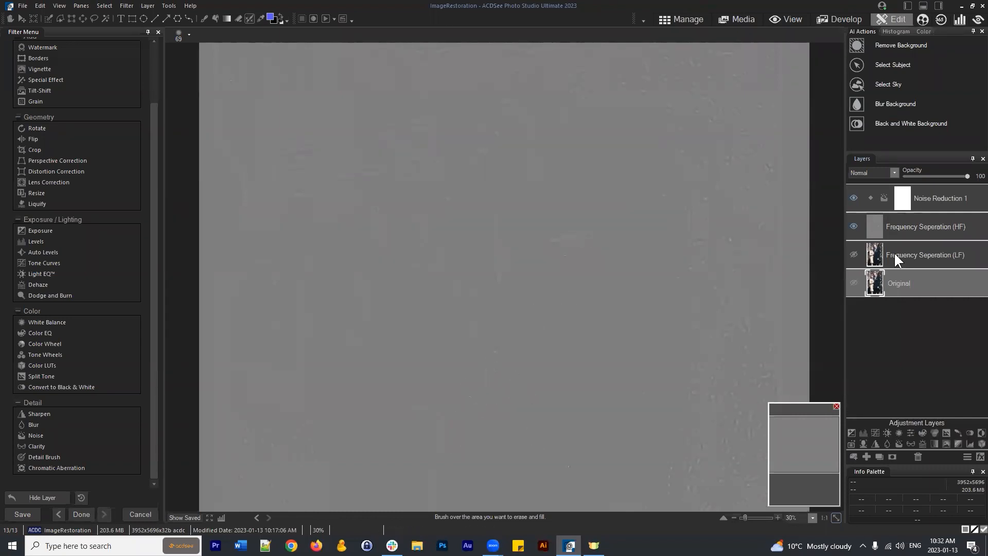
pyautogui.click(853, 255)
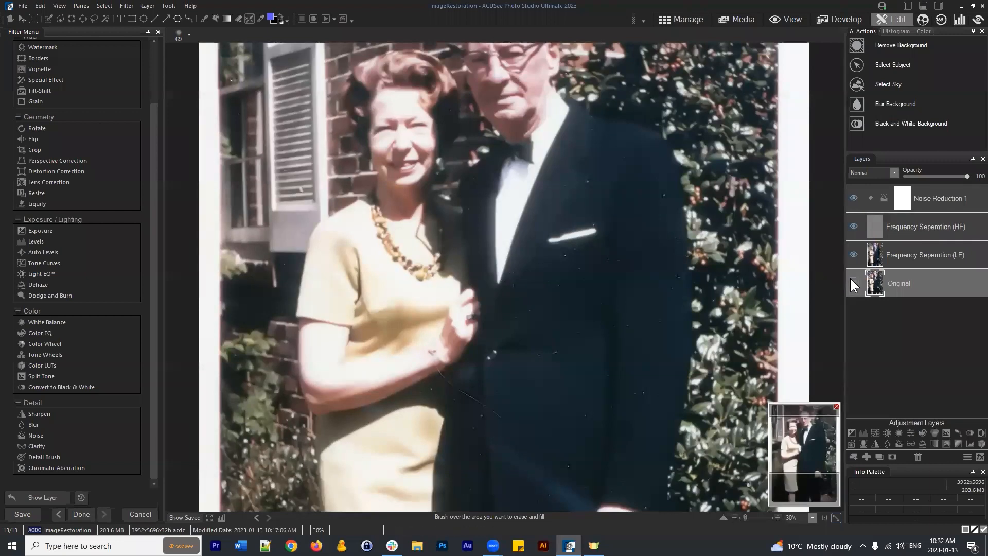
# Inspect the specks and scratch on the man's jacket up close, and select the Frequency Seperation (HF) layer
pyautogui.click(924, 257)
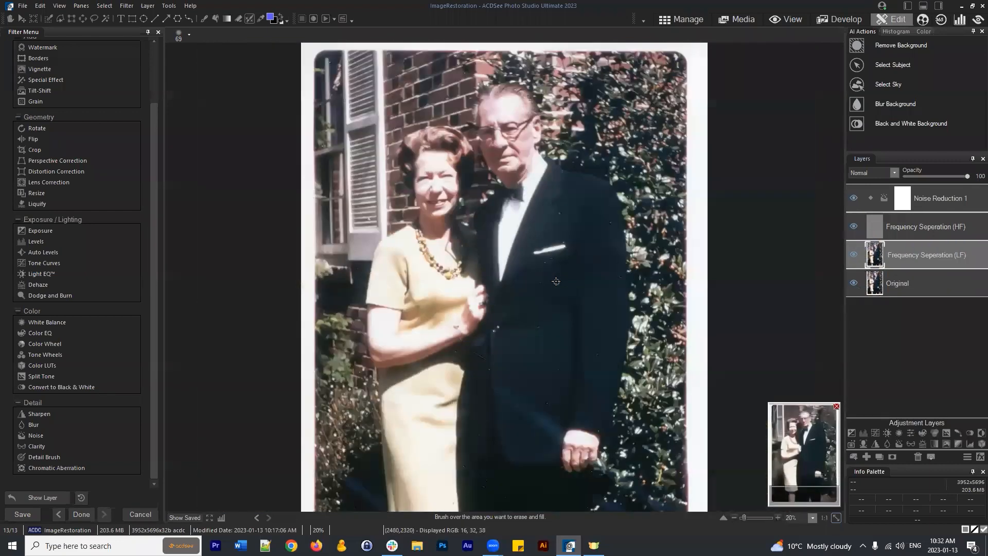
pyautogui.scroll(2, 559, 277)
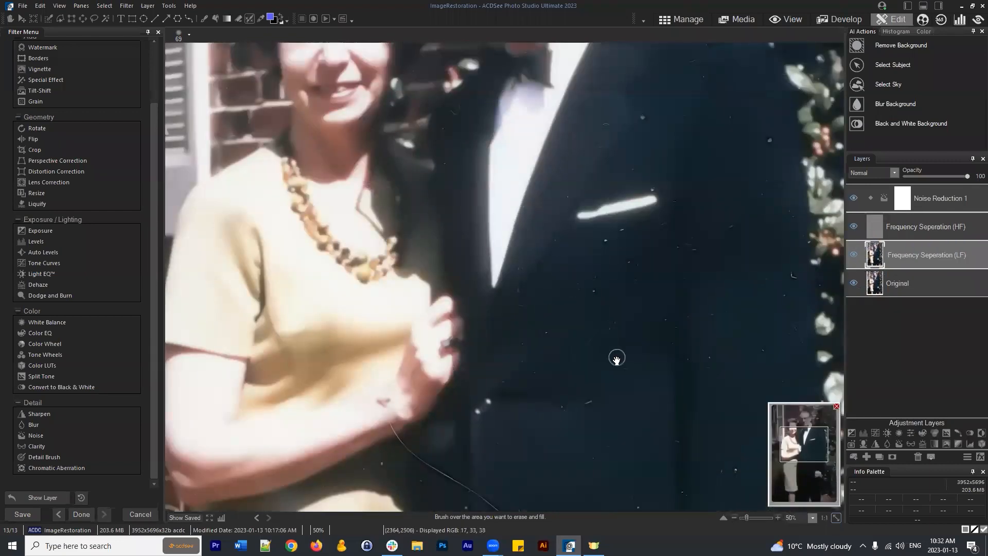
pyautogui.moveTo(585, 308); pyautogui.dragTo(547, 197)
pyautogui.scroll(-2, 618, 230)
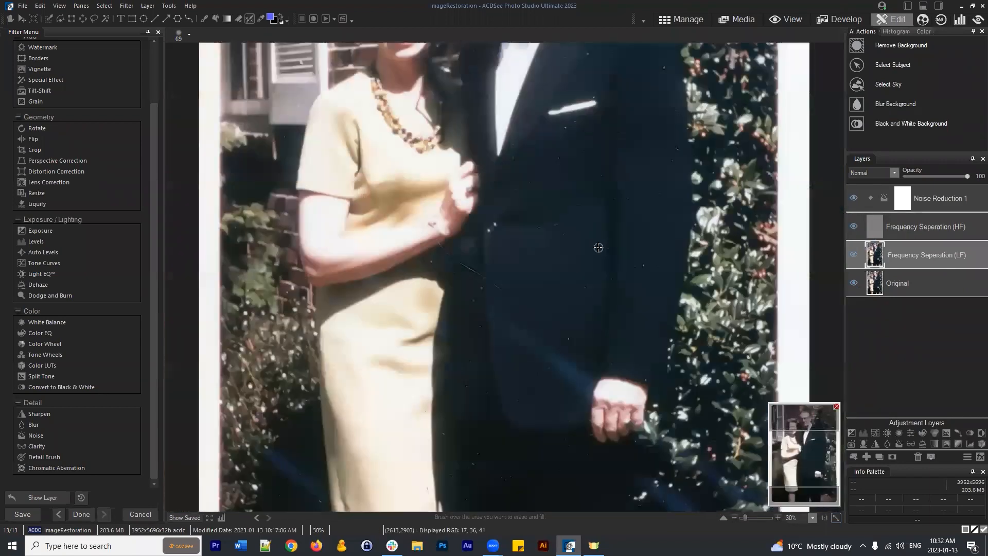
pyautogui.moveTo(611, 206); pyautogui.dragTo(609, 332)
pyautogui.click(935, 227)
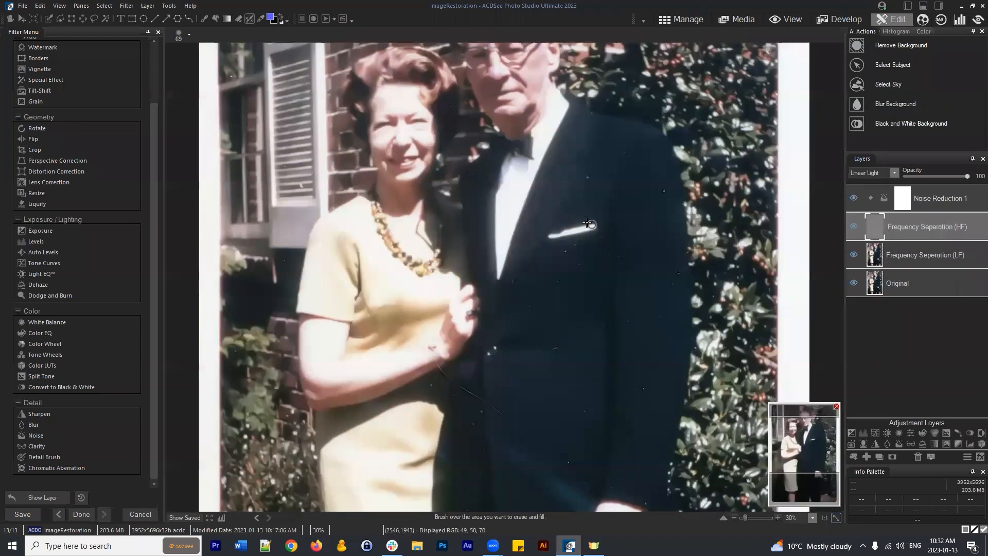
# Switch between the Frequency Seperation (LF) and (HF) layers, inspect the jacket's specks and scratch, and leave the HF layer selected
pyautogui.click(935, 257)
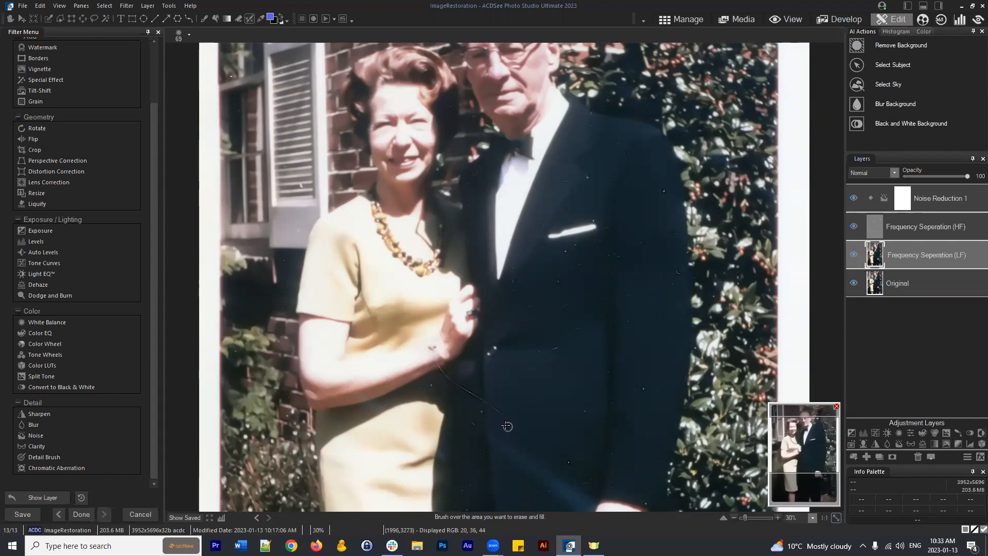
pyautogui.click(921, 227)
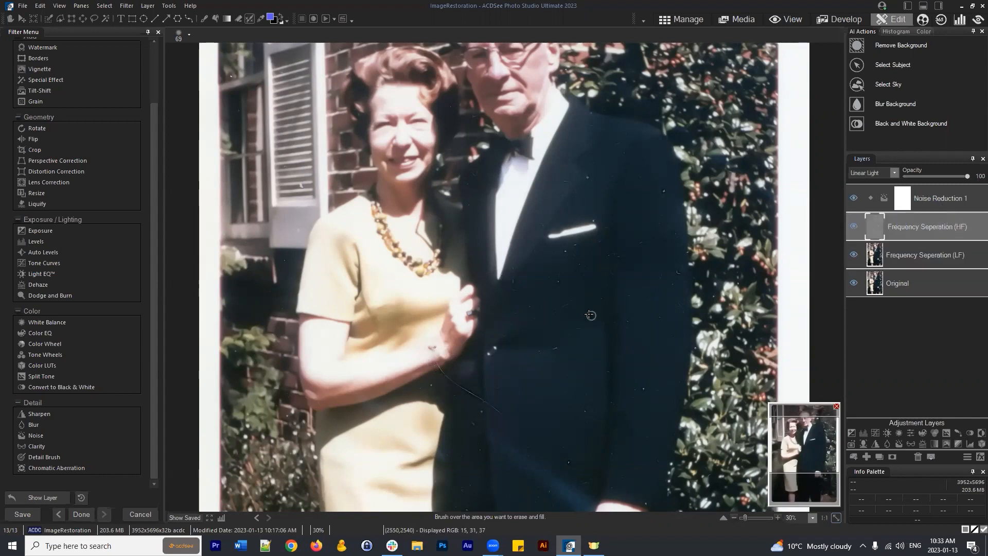
pyautogui.scroll(-1, 547, 283)
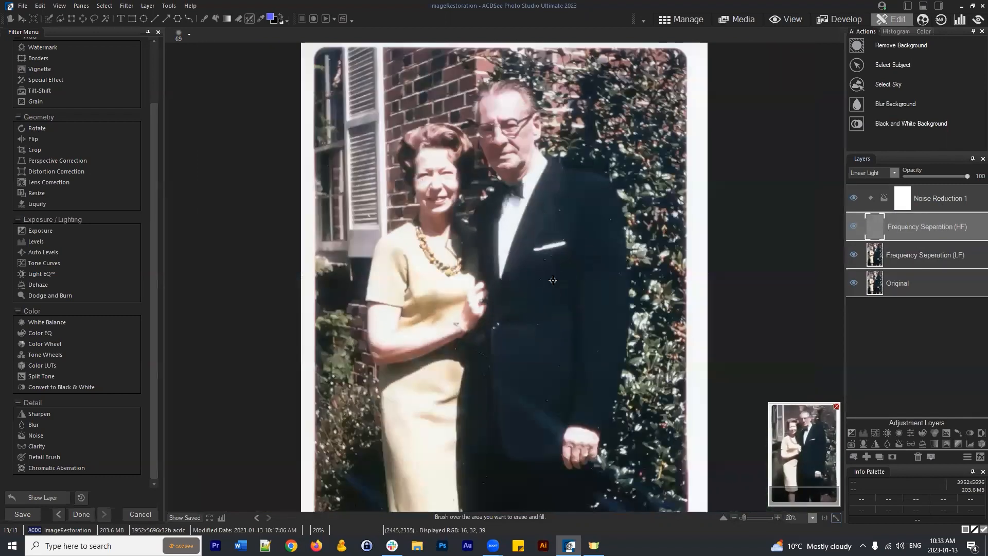
pyautogui.scroll(1, 530, 357)
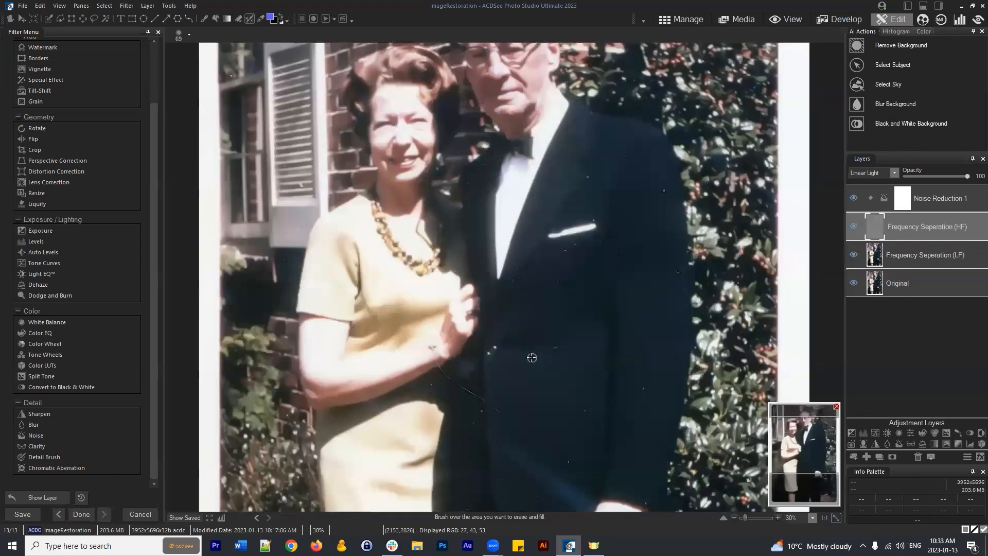
pyautogui.click(854, 225)
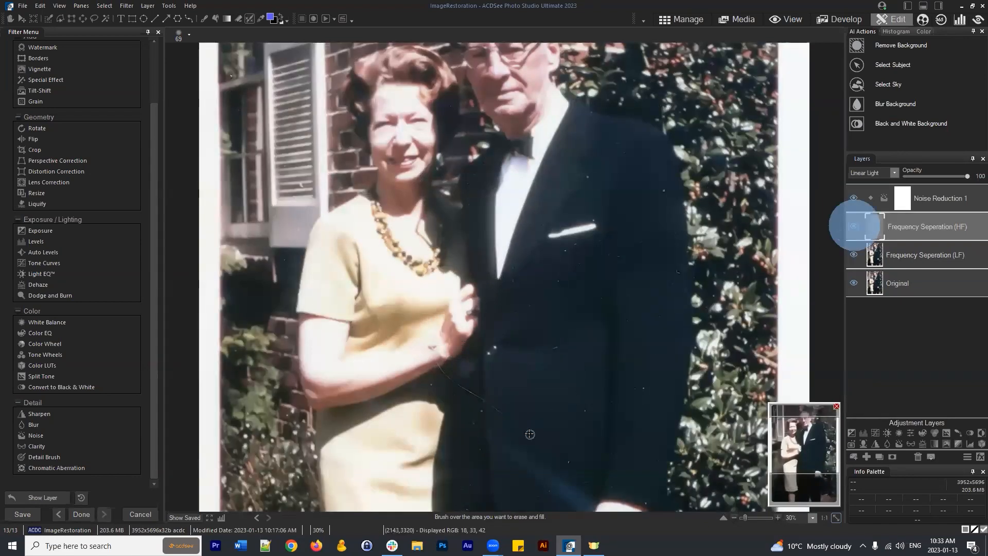
pyautogui.scroll(2, 527, 431)
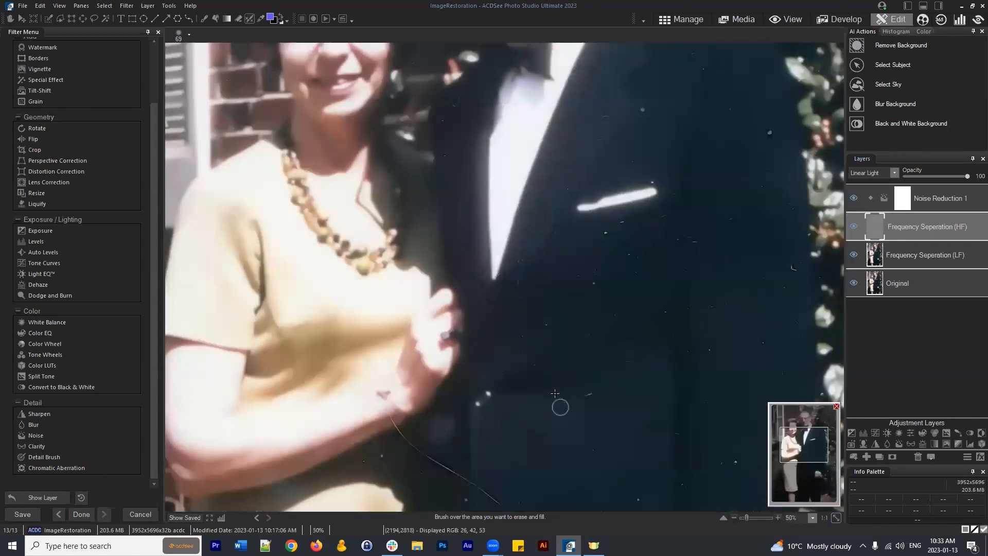
pyautogui.scroll(-2, 544, 412)
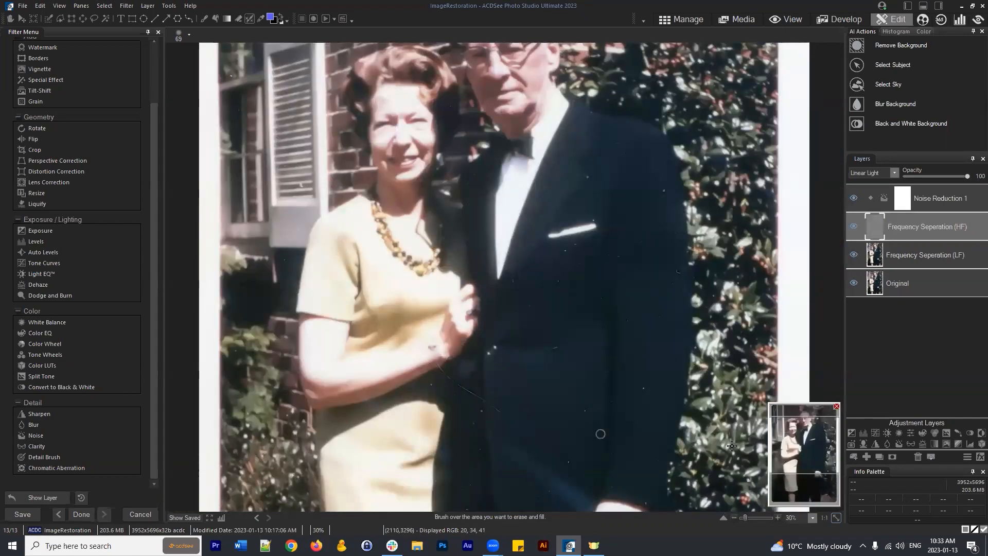
pyautogui.moveTo(812, 452); pyautogui.dragTo(810, 461)
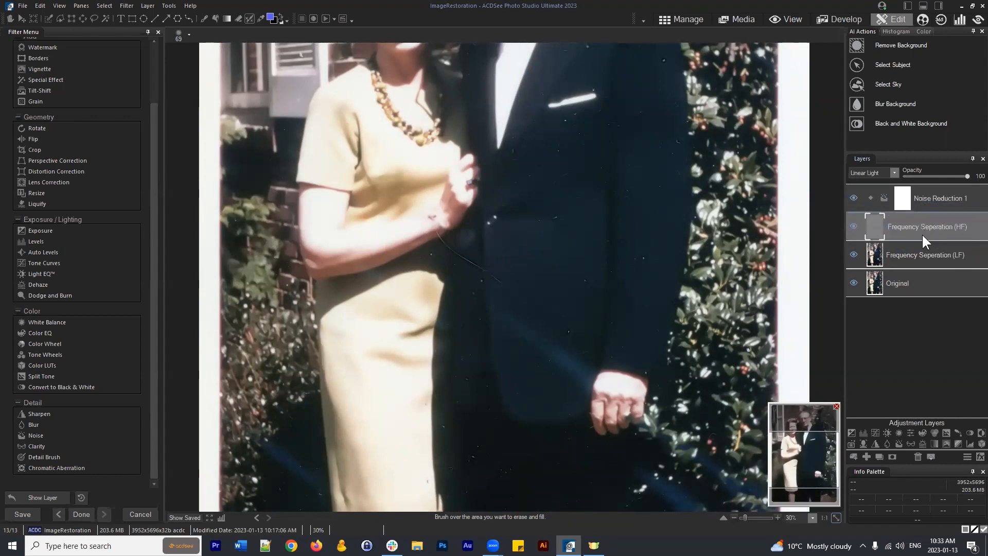
pyautogui.moveTo(920, 227); pyautogui.dragTo(910, 225)
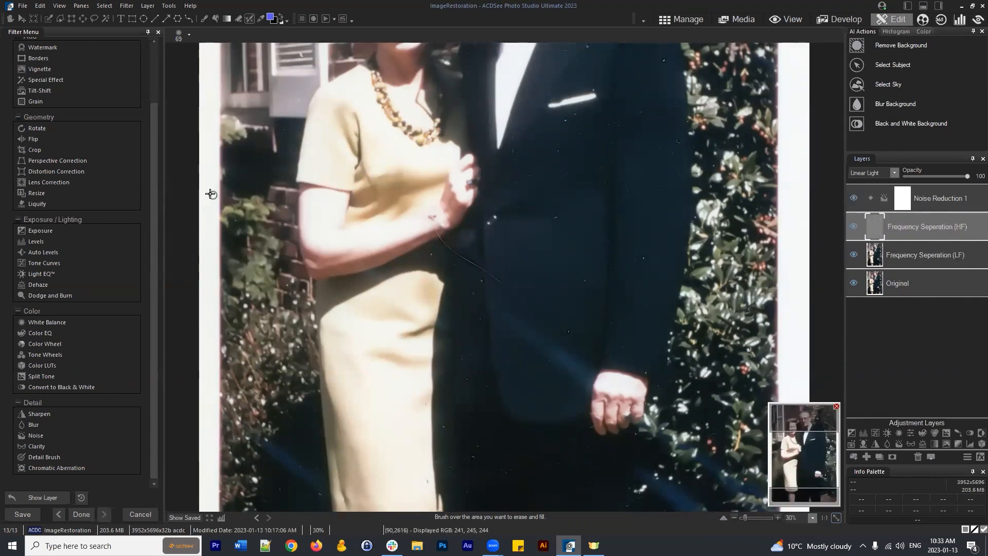
pyautogui.scroll(3, 52, 134)
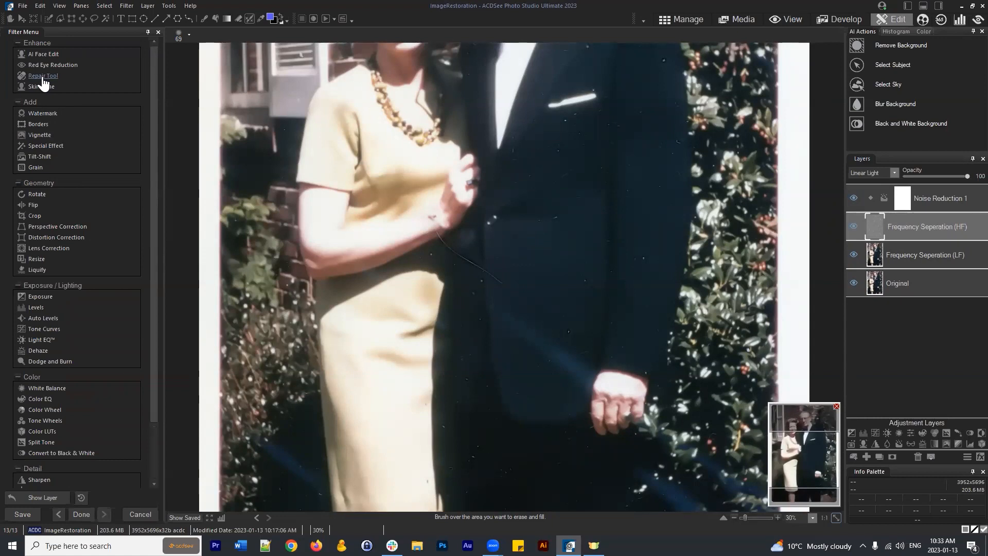
pyautogui.click(937, 220)
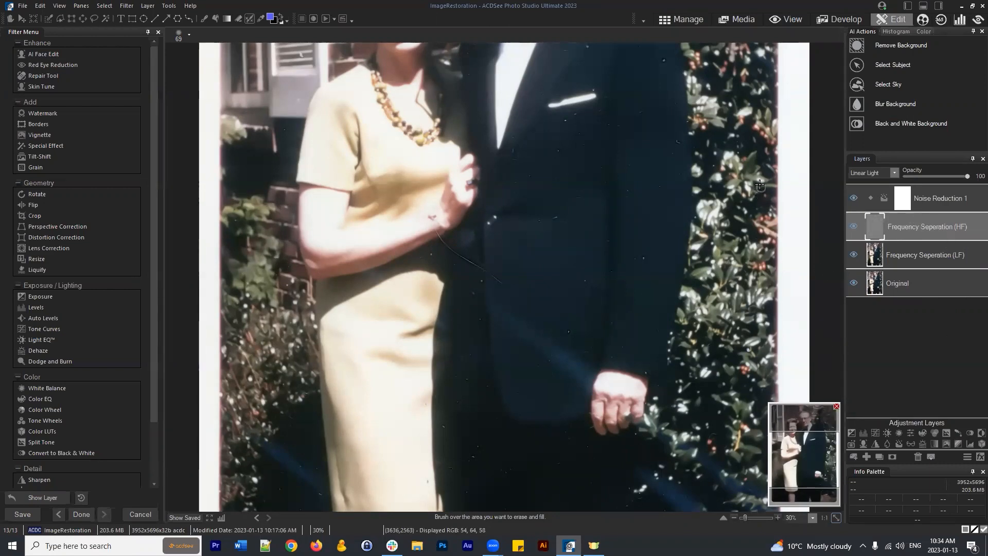
# Compare the dust on the man's jacket with and without the Noise Reduction 1 layer by hiding it and showing it again
pyautogui.scroll(-1, 667, 190)
pyautogui.scroll(1, 606, 124)
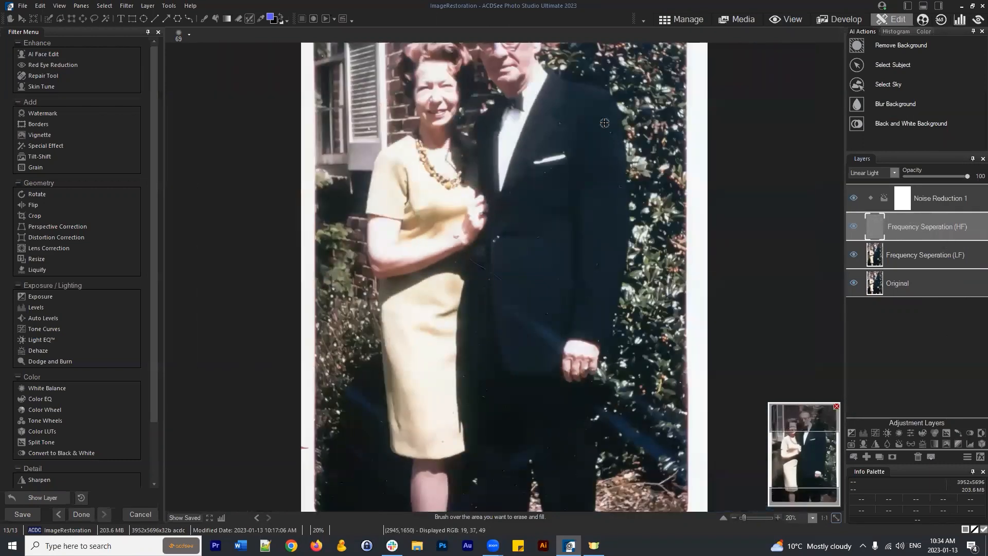
pyautogui.press('space')
pyautogui.moveTo(669, 199); pyautogui.dragTo(669, 316)
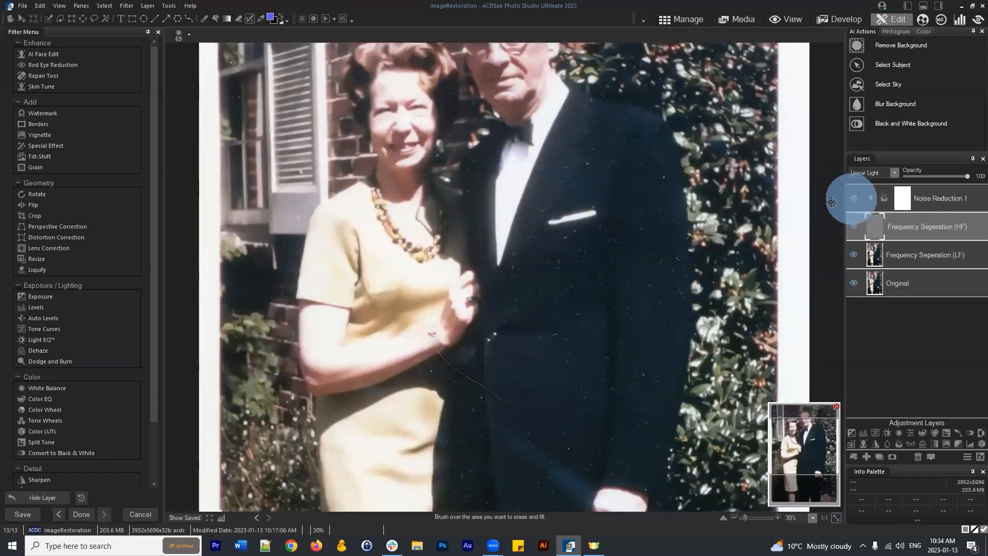
pyautogui.click(852, 197)
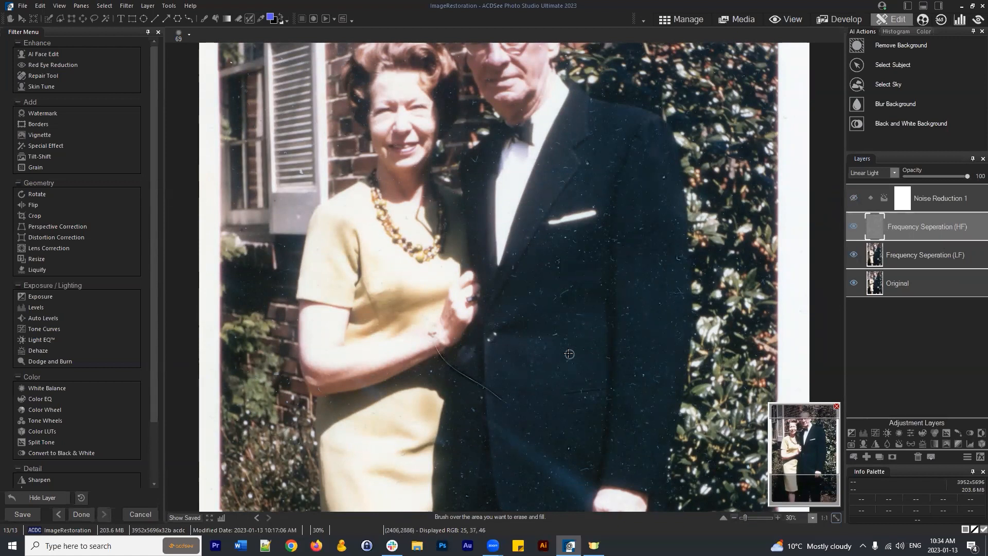
pyautogui.click(853, 199)
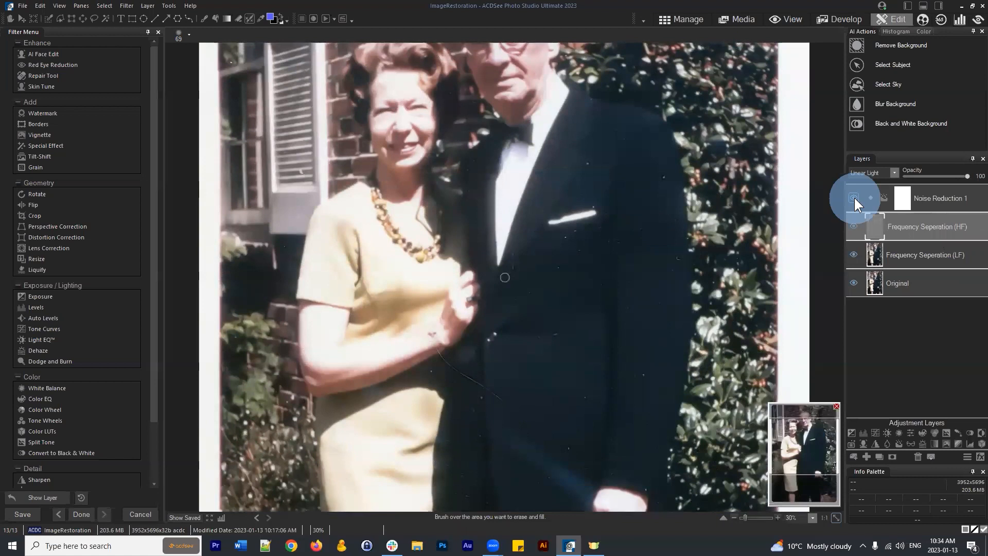
# Select the Noise Reduction 1 layer and toggle its visibility off and on twice to examine its effect on the specks
pyautogui.click(945, 201)
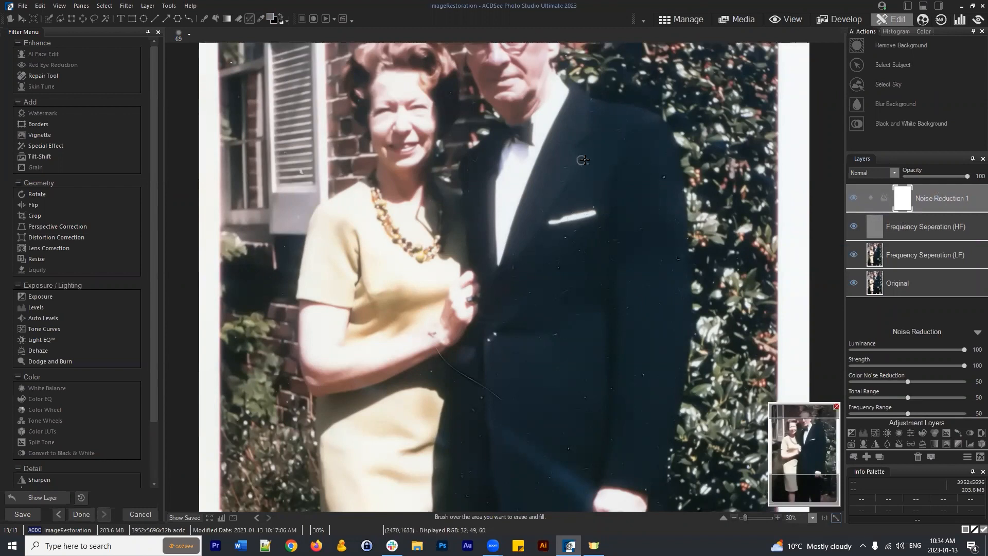
pyautogui.click(853, 197)
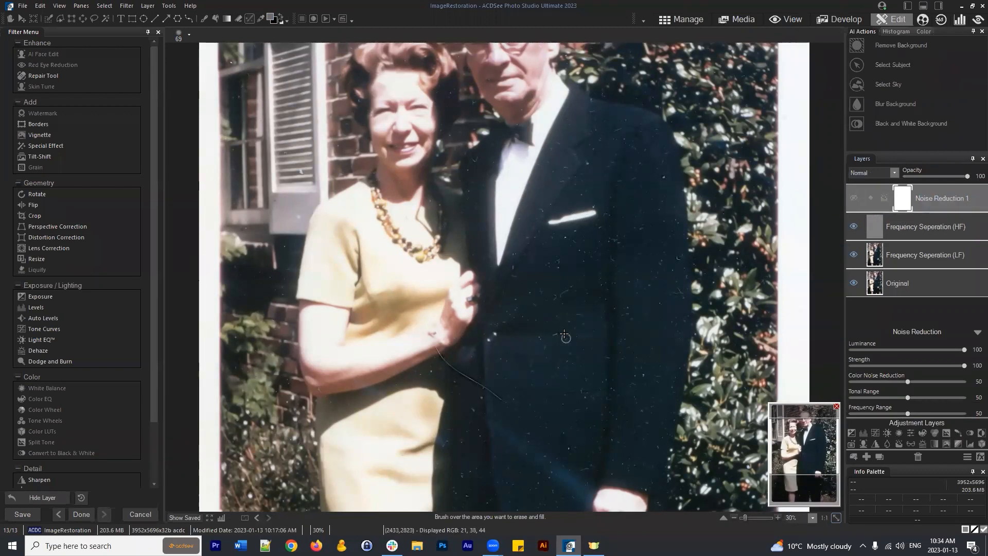
pyautogui.click(854, 197)
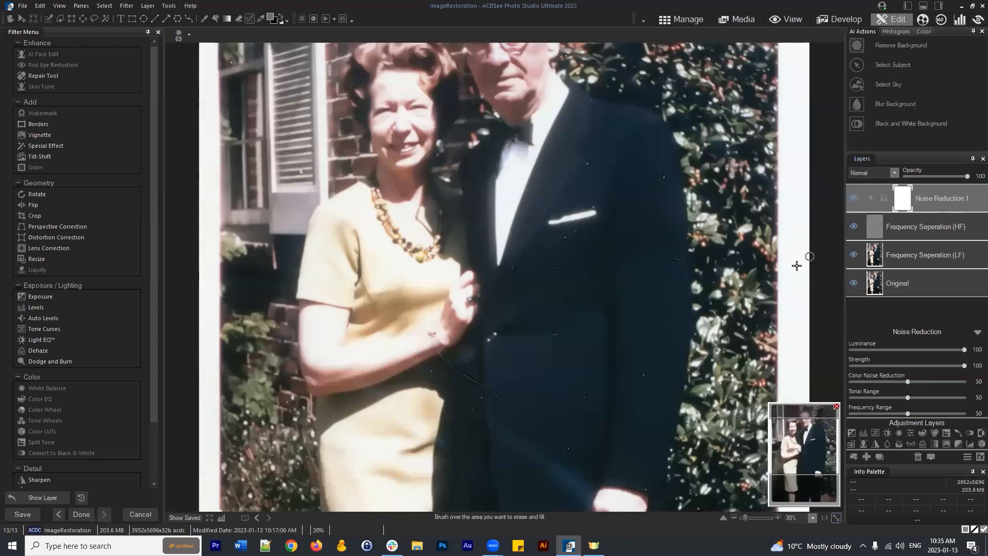
pyautogui.click(854, 198)
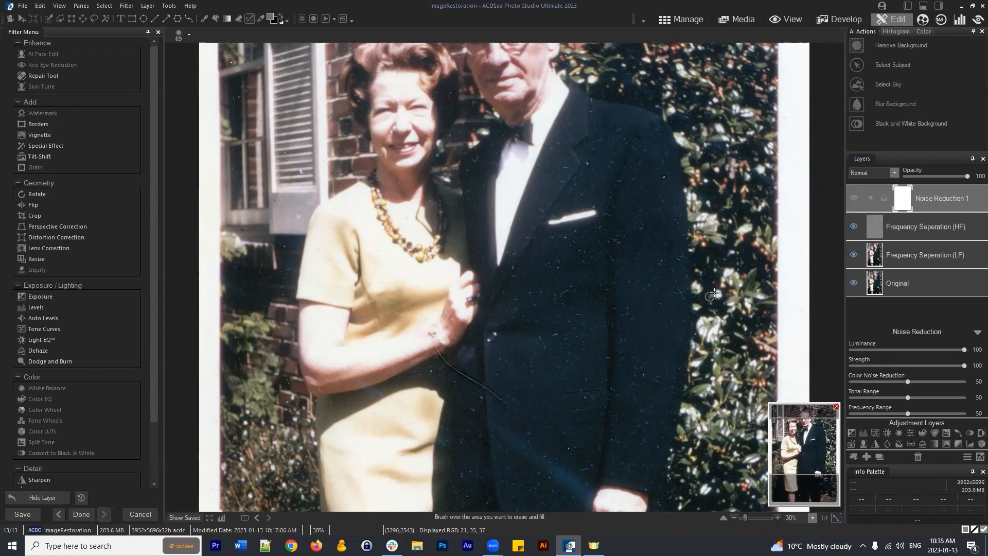
pyautogui.click(851, 200)
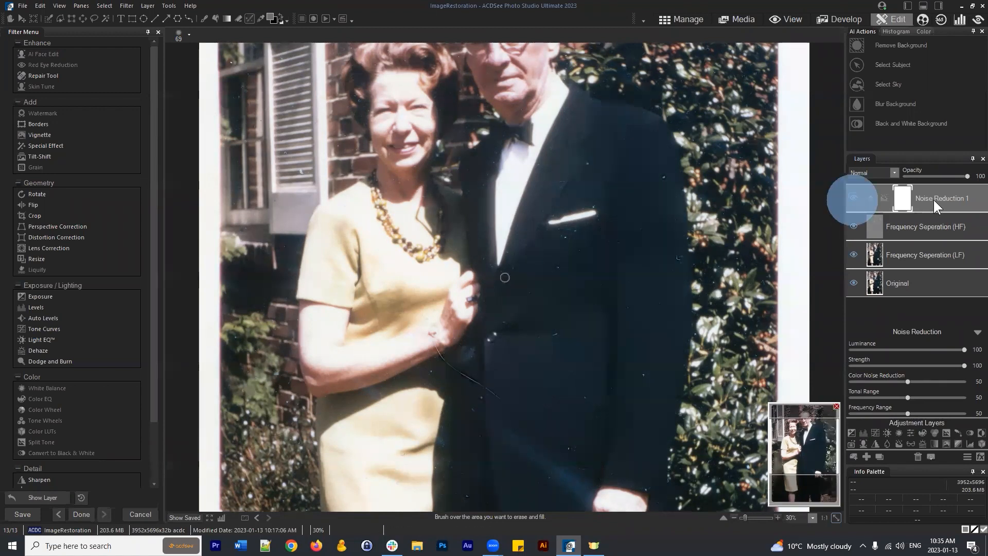
pyautogui.moveTo(937, 200); pyautogui.dragTo(947, 194)
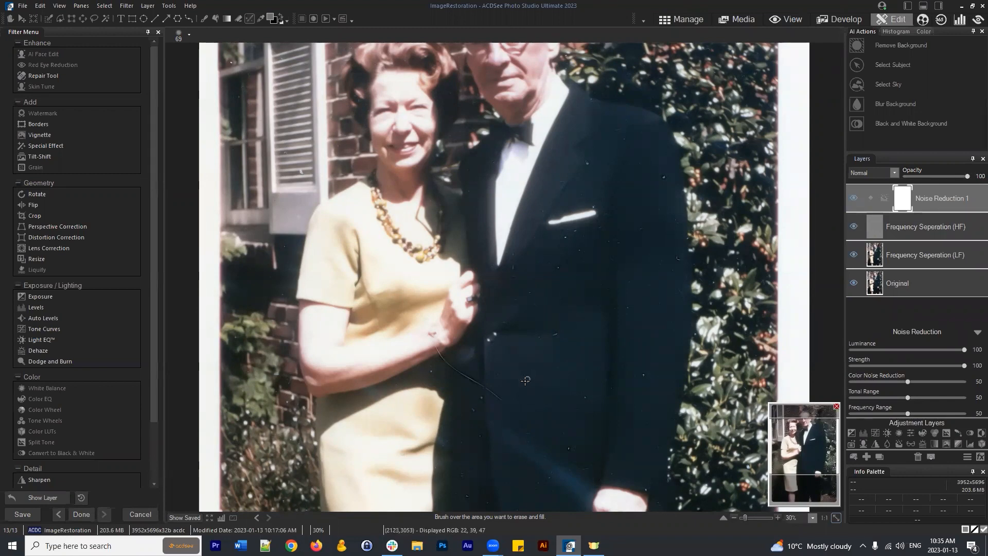
# Check the noise reduction across the whole couple by hiding and showing the selected layer once more
pyautogui.scroll(-1, 525, 380)
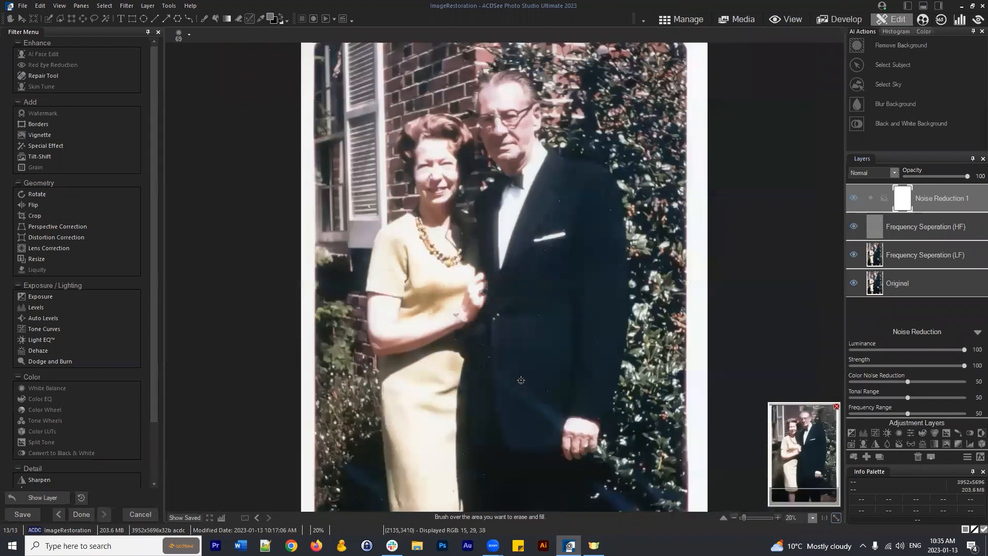
pyautogui.click(943, 198)
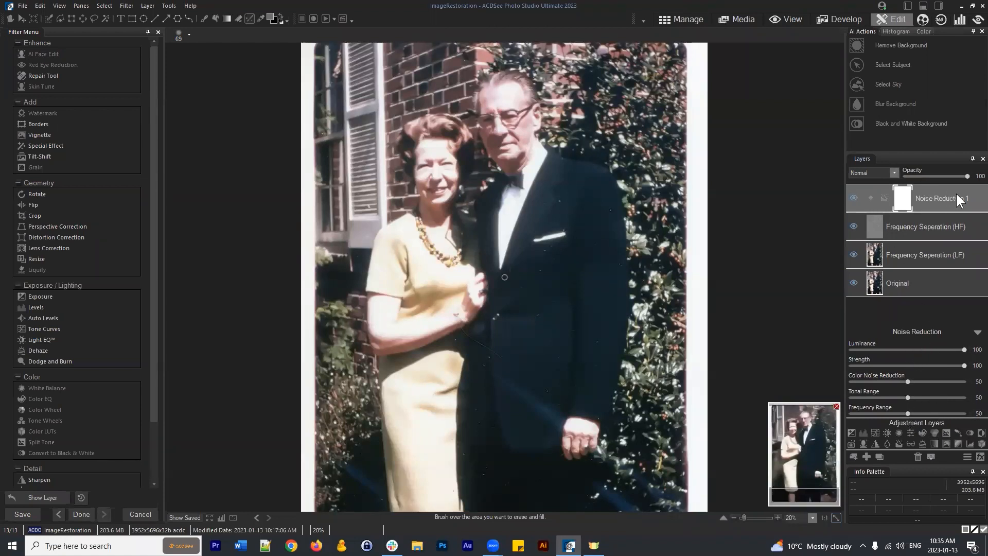
pyautogui.click(853, 197)
pyautogui.click(852, 197)
pyautogui.scroll(2, 522, 345)
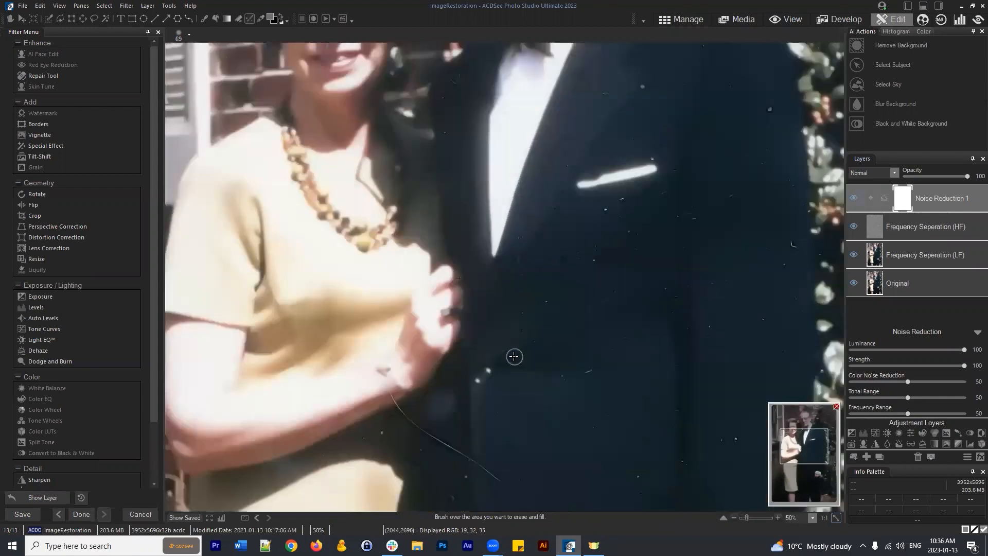
# Select the Frequency Seperation (HF) layer and open the Repair Tool for the scratch below the woman's wrist
pyautogui.moveTo(811, 442); pyautogui.dragTo(803, 462)
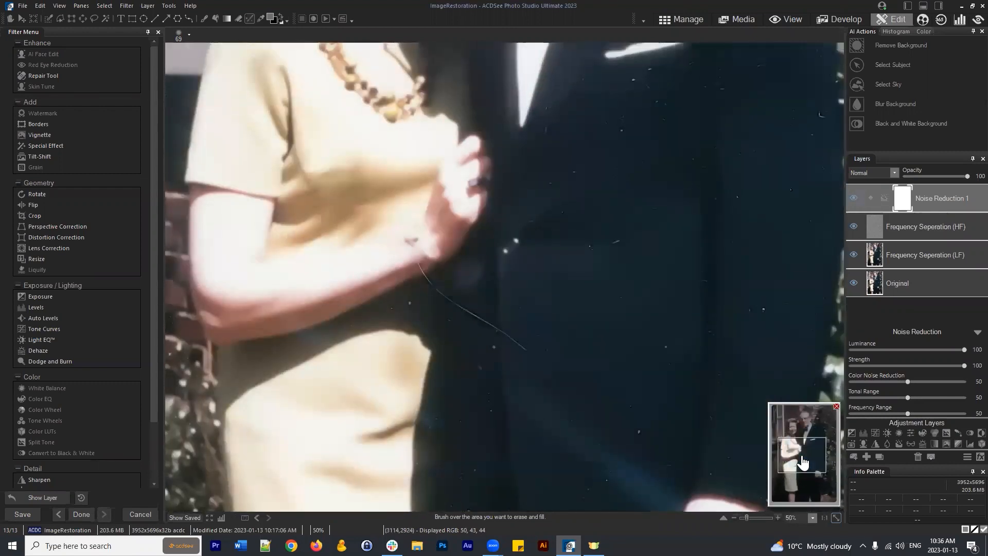
pyautogui.click(923, 223)
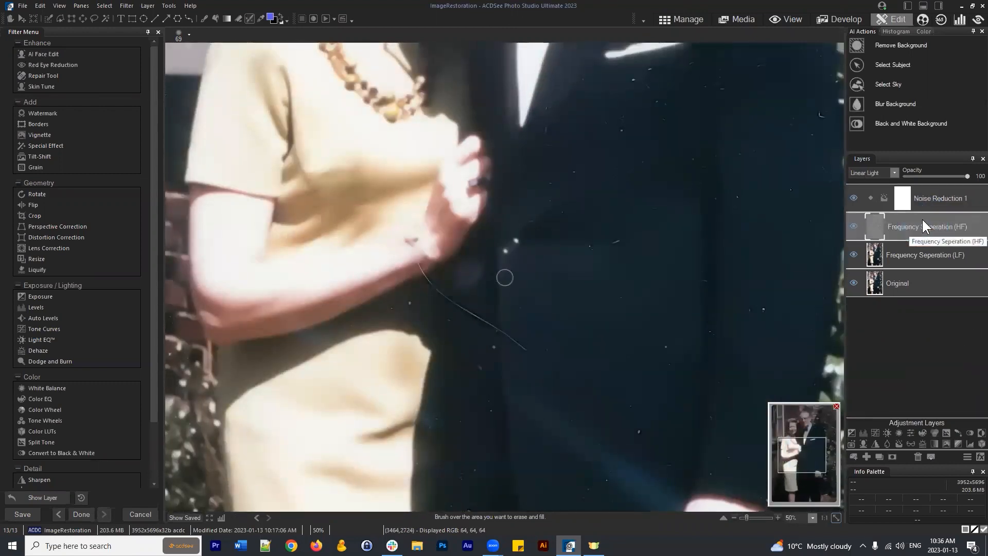
pyautogui.moveTo(918, 225); pyautogui.dragTo(929, 228)
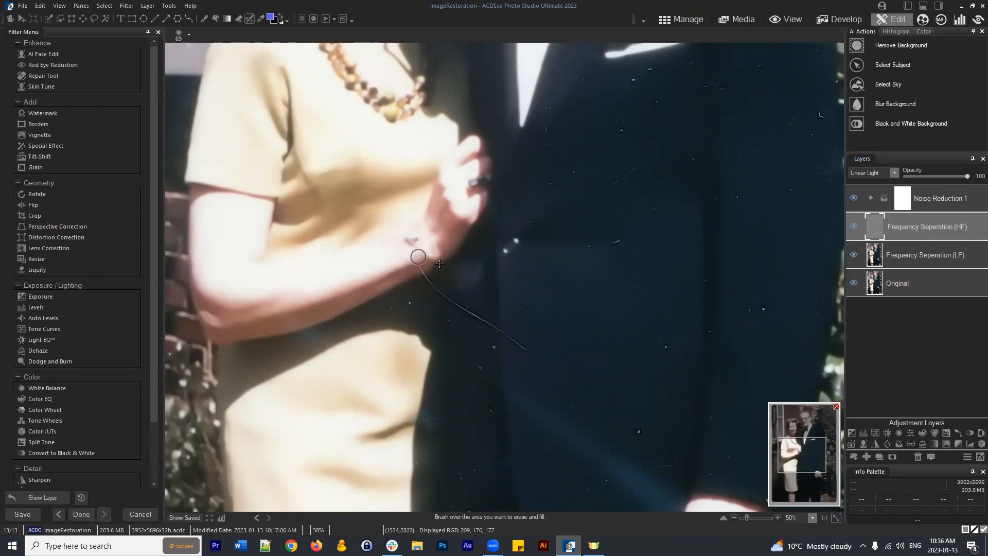
pyautogui.click(35, 77)
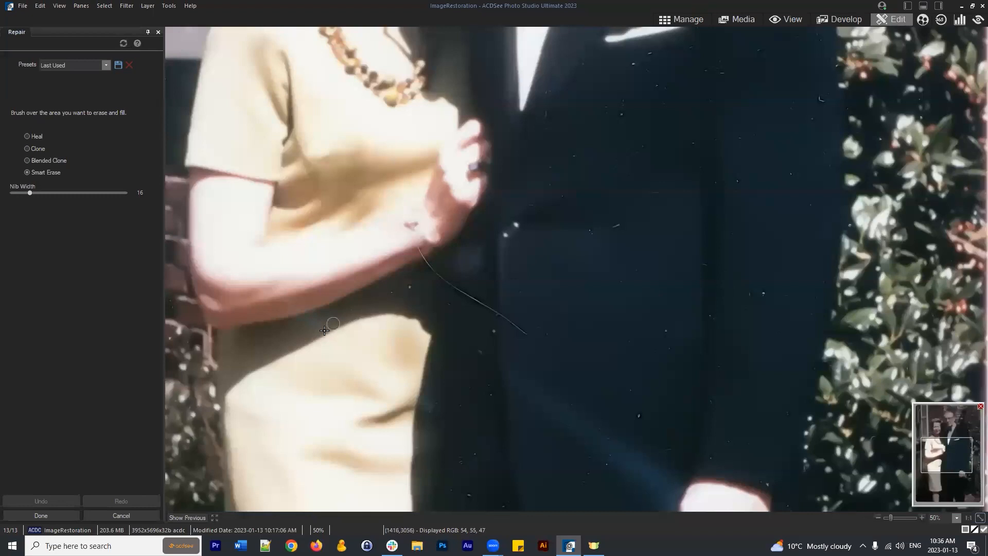
# Erase the long scratch from the woman's wrist to the man's jacket using Smart Erase with a nib width of 13
pyautogui.scroll(2, 364, 331)
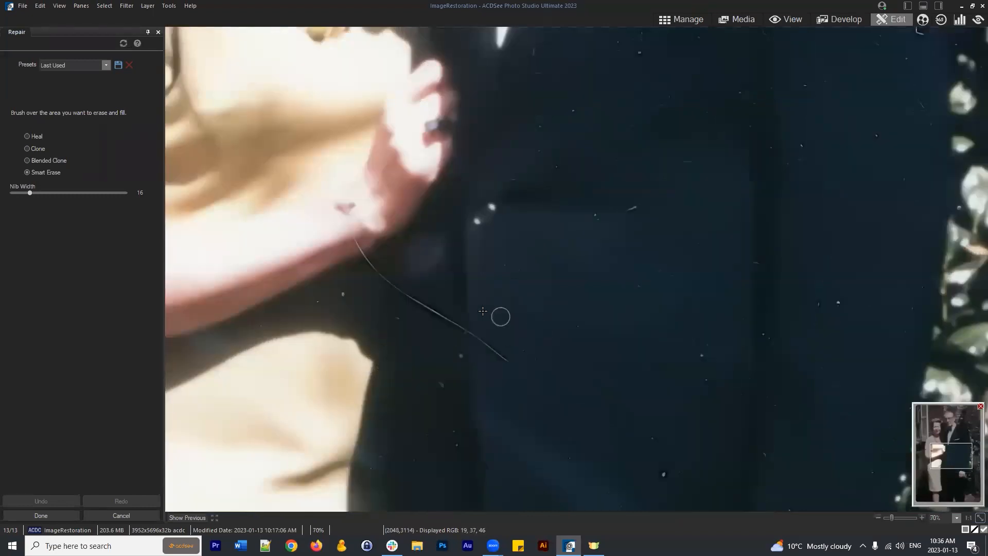
pyautogui.moveTo(436, 352); pyautogui.dragTo(546, 382)
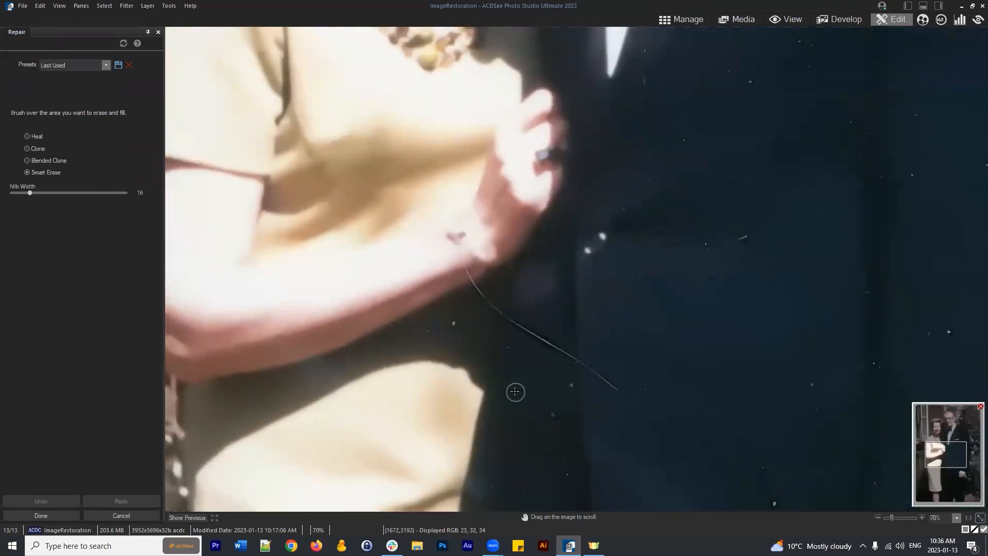
pyautogui.scroll(2, 481, 269)
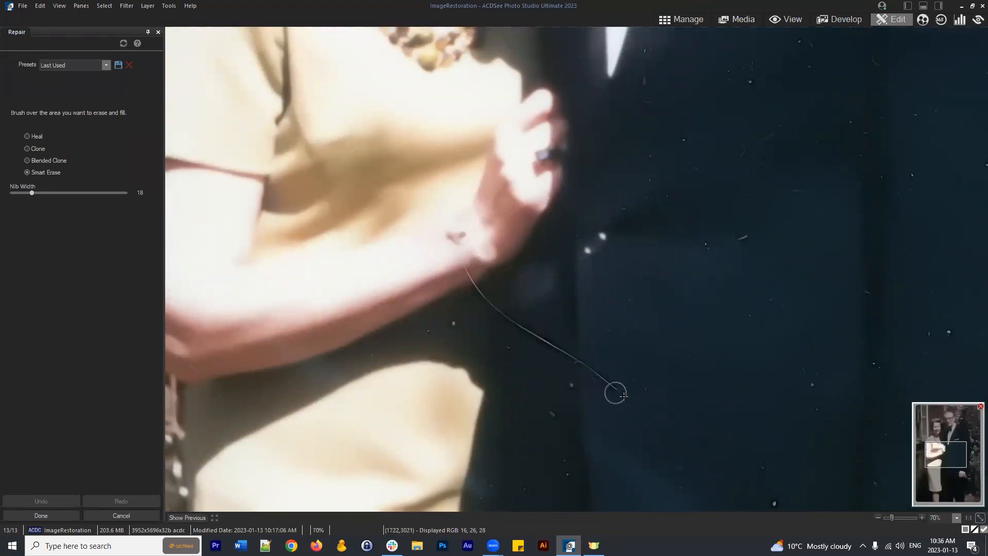
pyautogui.scroll(-4, 623, 393)
pyautogui.moveTo(624, 394)
pyautogui.mouseDown()
pyautogui.moveTo(505, 316)
pyautogui.moveTo(460, 263)
pyautogui.mouseUp()
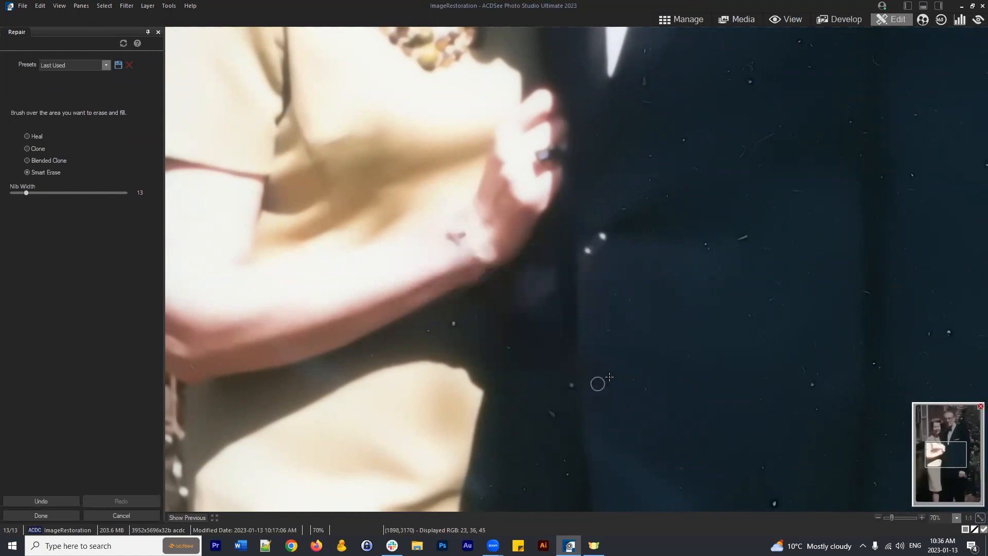
# Check the repaired area in the whole photo and up close, and undo the scratch erase
pyautogui.scroll(-4, 767, 298)
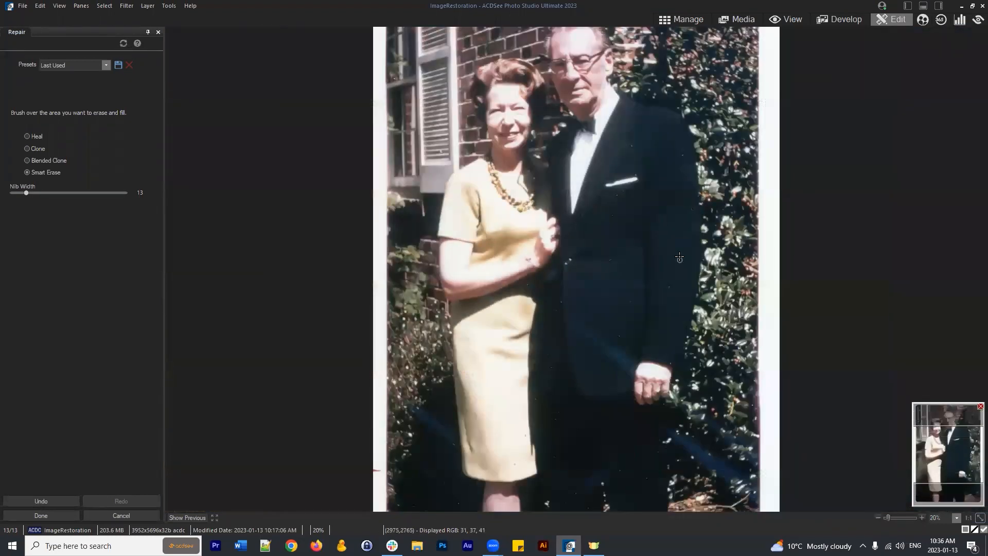
pyautogui.scroll(3, 681, 263)
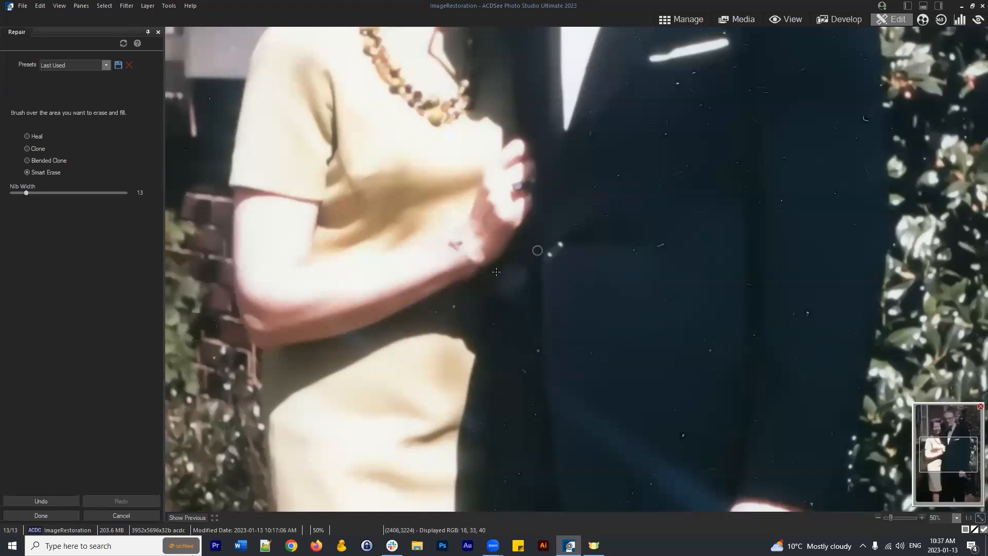
pyautogui.hotkey('ctrl', 'z')
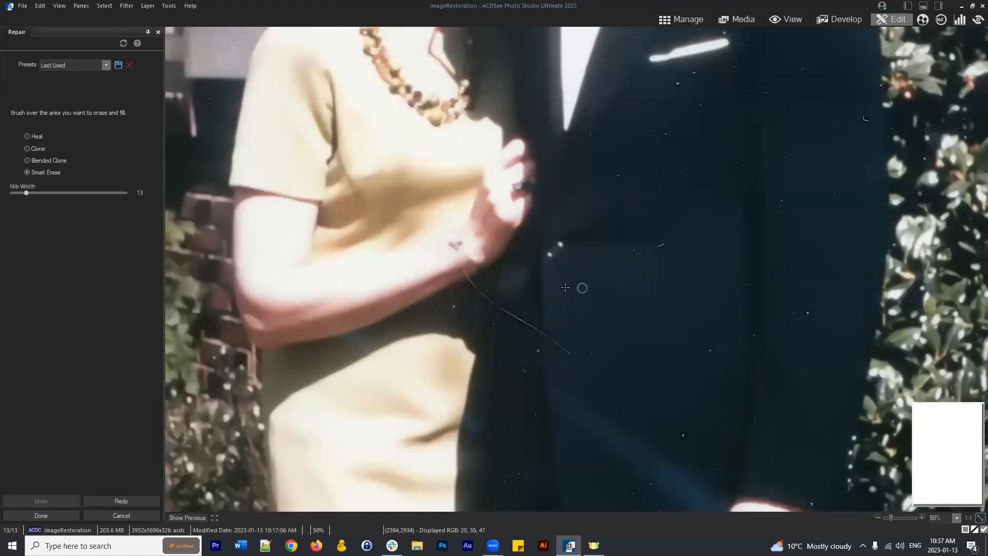
# Clone over the scratch's upper end at the woman's wrist using Blended Clone with a nib width of 33, sampling along the arm's lower edge
pyautogui.scroll(1, 567, 327)
pyautogui.moveTo(653, 377)
pyautogui.mouseDown()
pyautogui.moveTo(692, 265)
pyautogui.moveTo(708, 265)
pyautogui.moveTo(719, 293)
pyautogui.mouseUp()
pyautogui.click(46, 160)
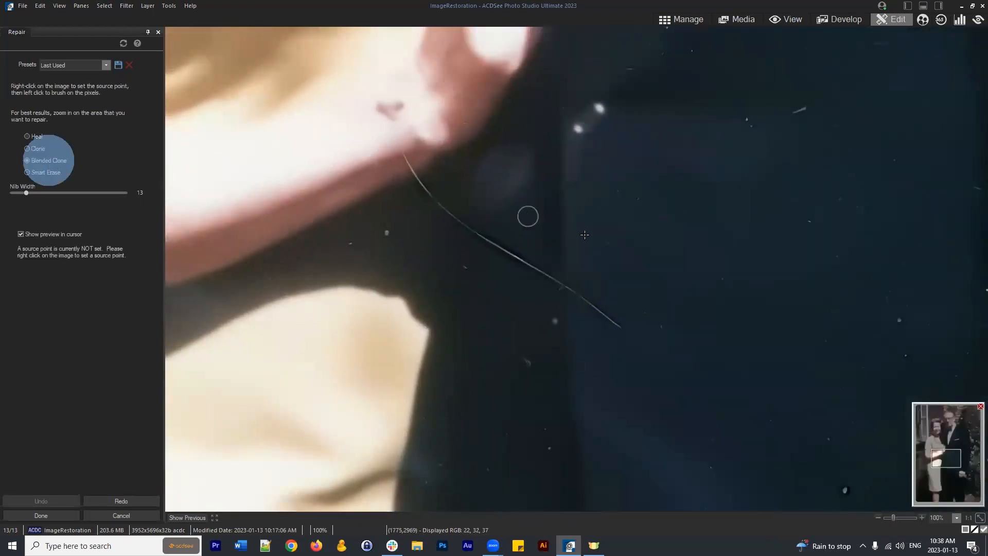
pyautogui.scroll(4, 621, 242)
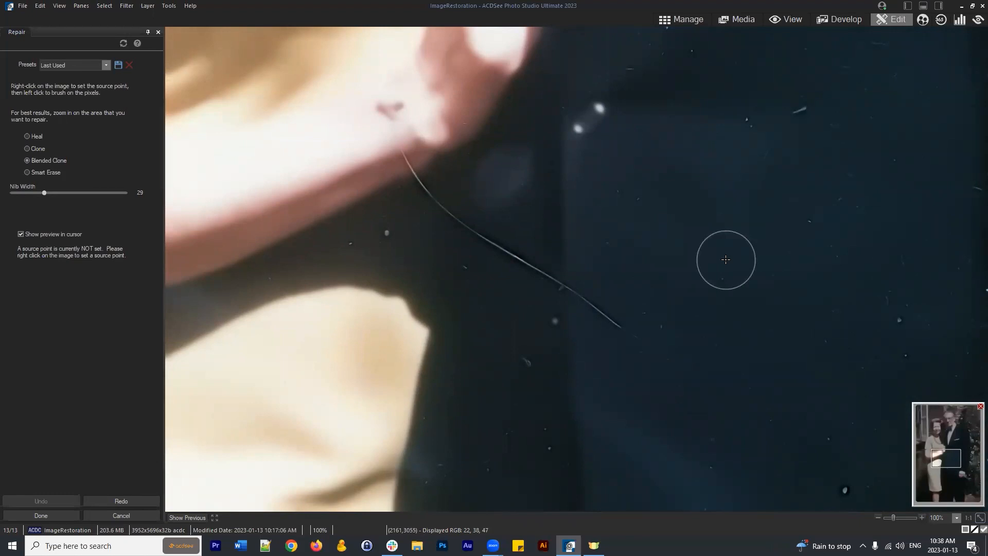
pyautogui.scroll(2, 353, 198)
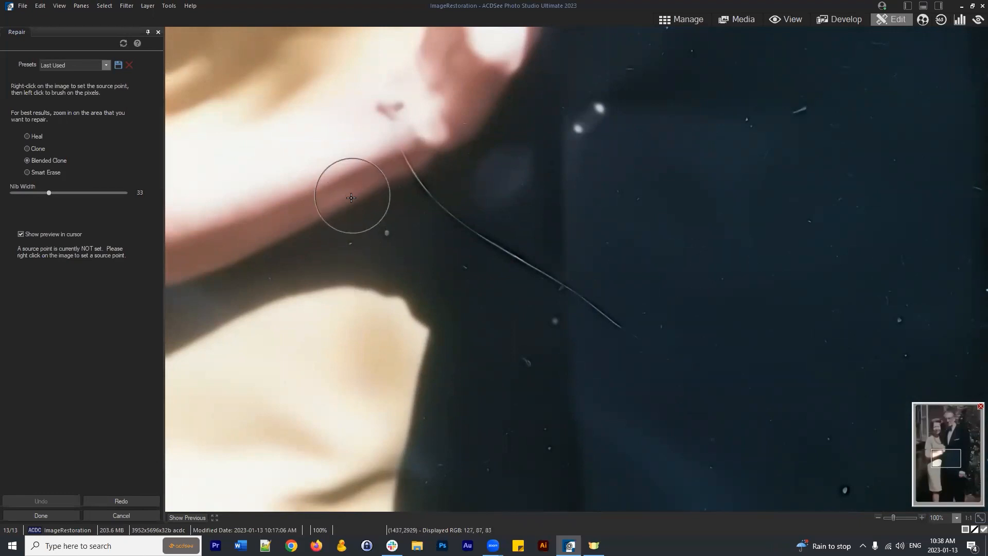
pyautogui.rightClick(351, 198)
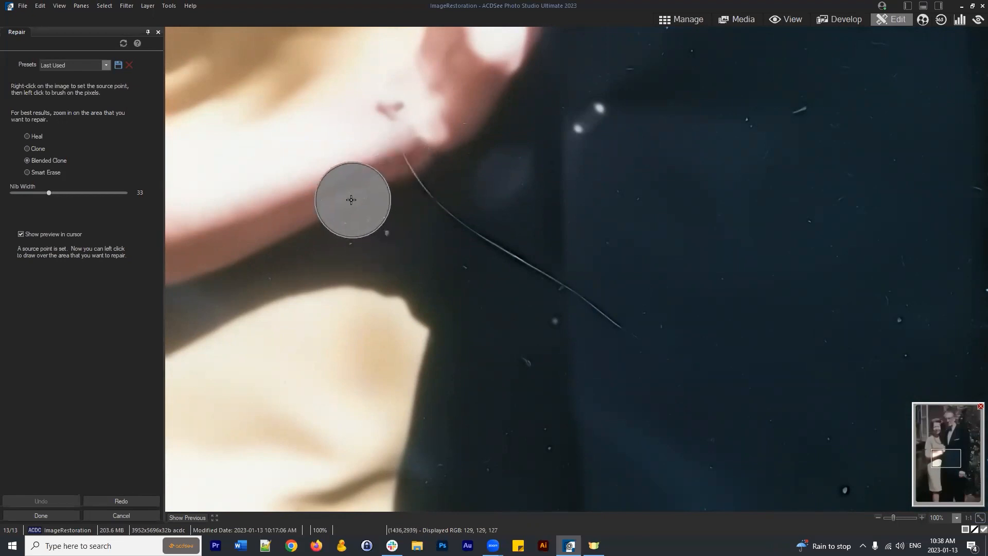
pyautogui.click(400, 176)
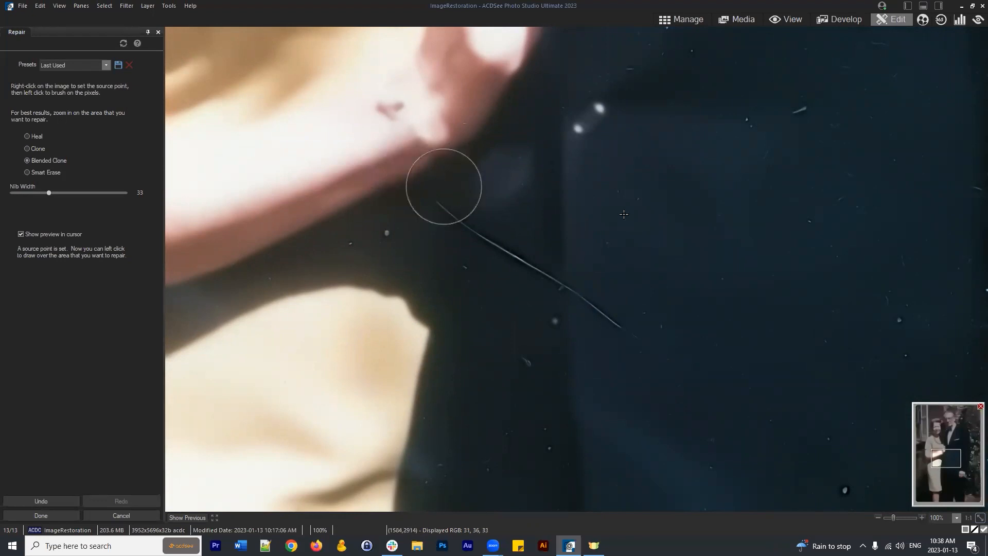
# Clone away the scratch's lower end across the man's jacket edge using Blended Clone with a nib width of 34 and clean jacket areas as sources
pyautogui.scroll(-2, 592, 180)
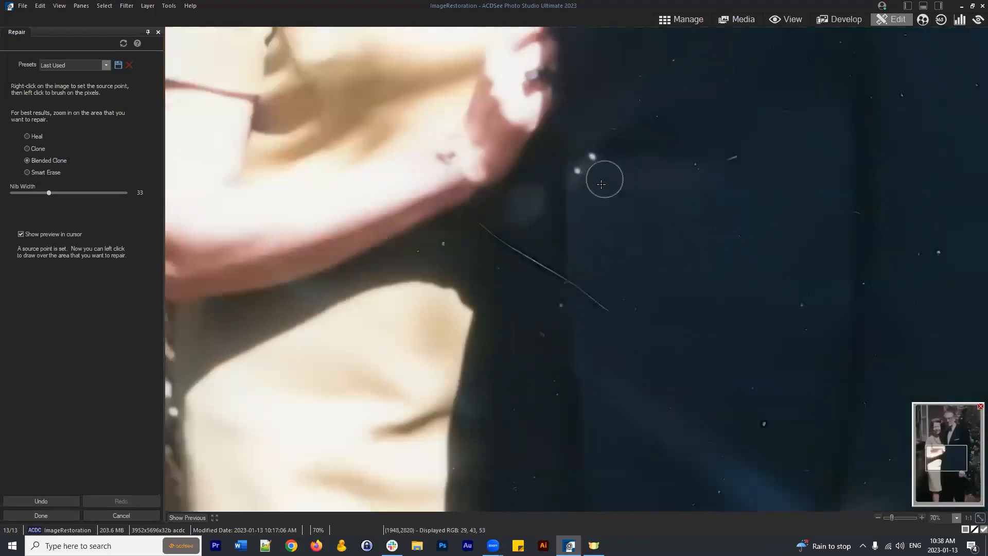
pyautogui.scroll(-3, 592, 191)
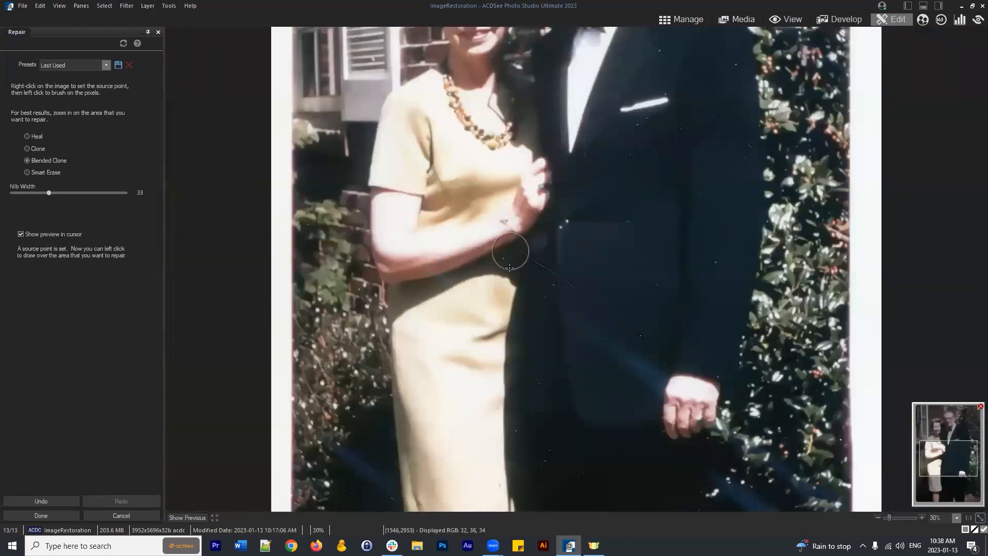
pyautogui.scroll(3, 508, 269)
pyautogui.scroll(3, 509, 269)
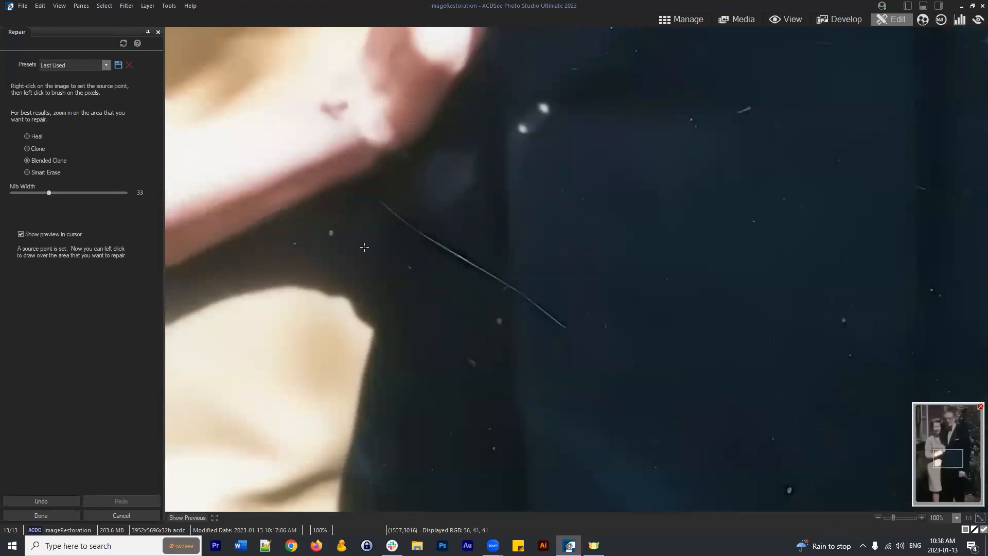
pyautogui.scroll(1, 609, 270)
pyautogui.rightClick(612, 281)
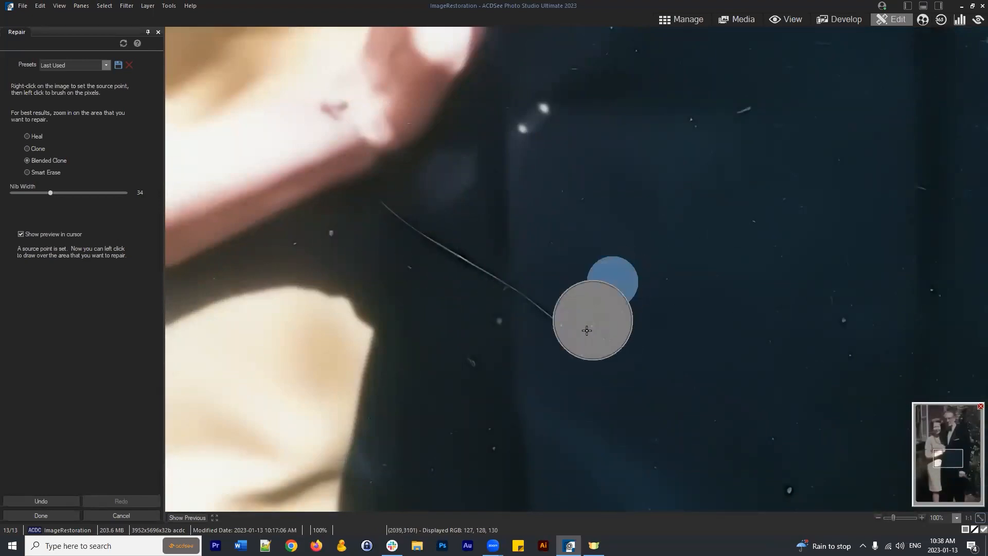
pyautogui.moveTo(568, 326); pyautogui.dragTo(569, 326)
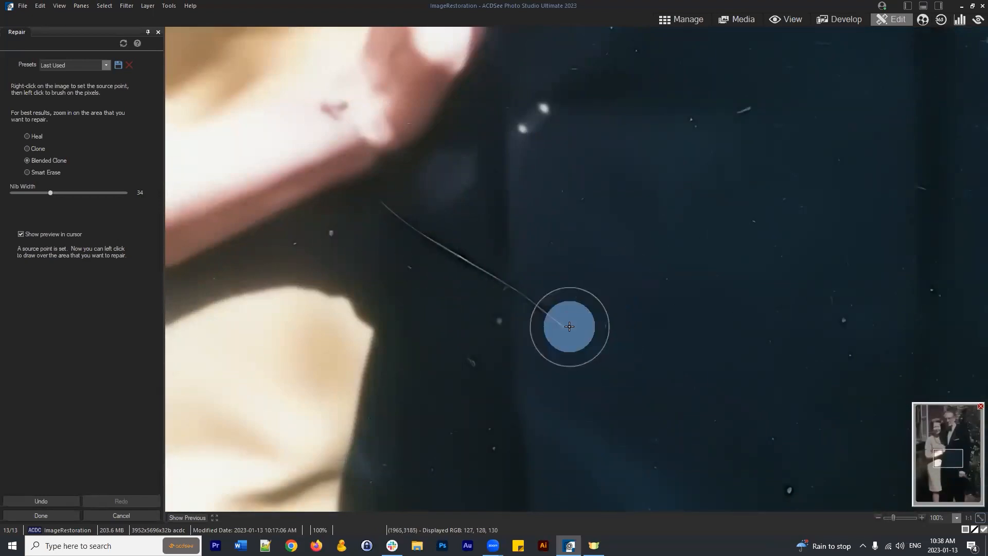
pyautogui.rightClick(508, 214)
pyautogui.click(511, 287)
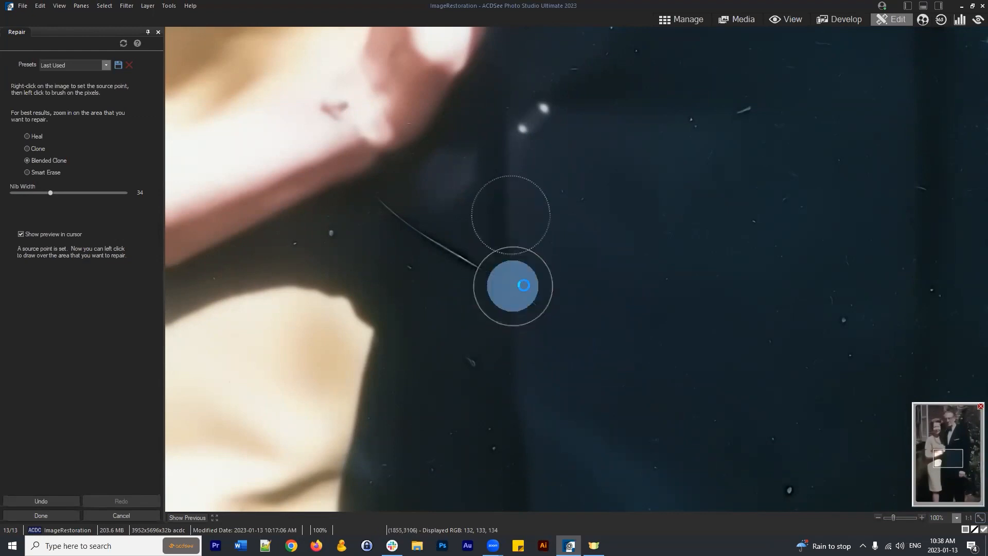
# Clone out the remaining middle part of the scratch in the dark area between the woman's wrist and the man's jacket
pyautogui.click(452, 311)
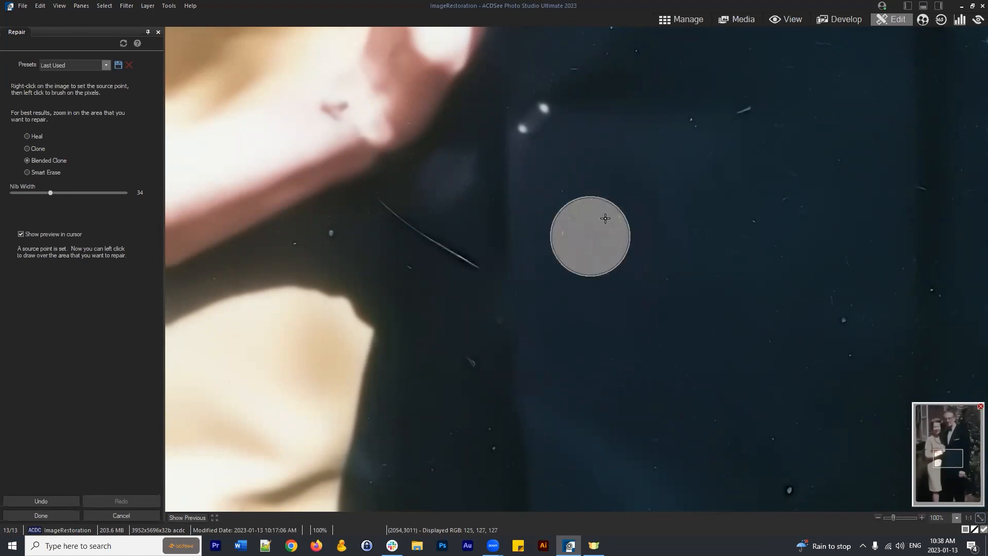
pyautogui.rightClick(607, 220)
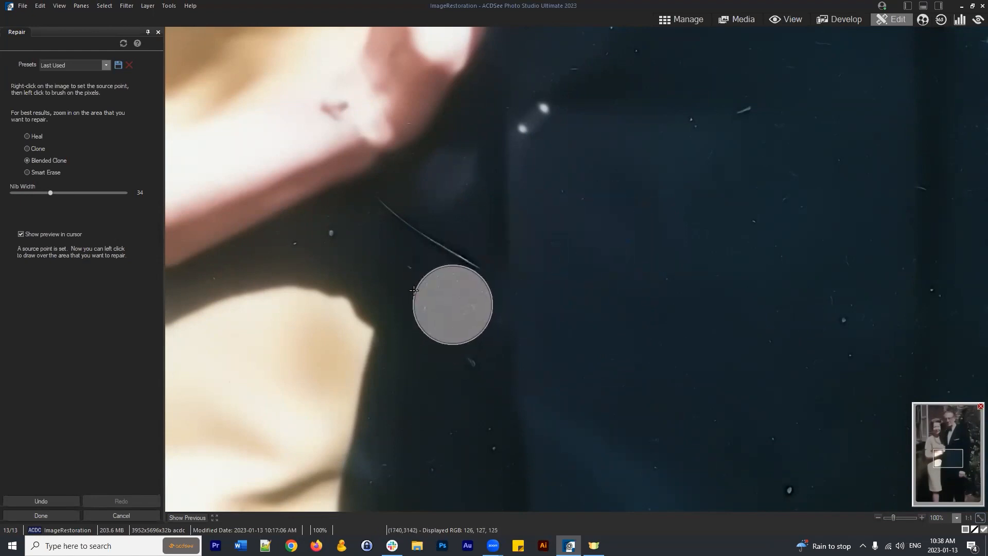
pyautogui.click(452, 260)
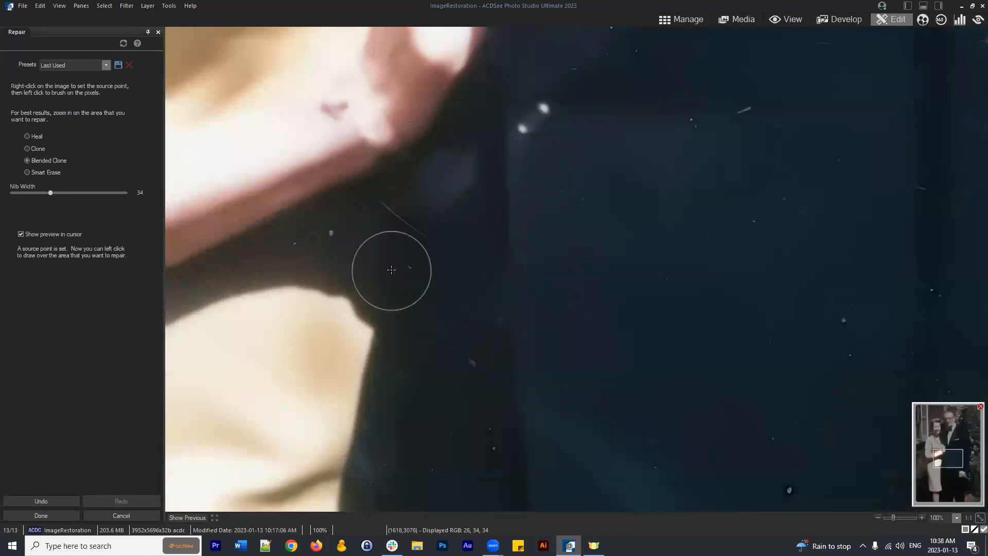
pyautogui.click(391, 270)
pyautogui.rightClick(393, 224)
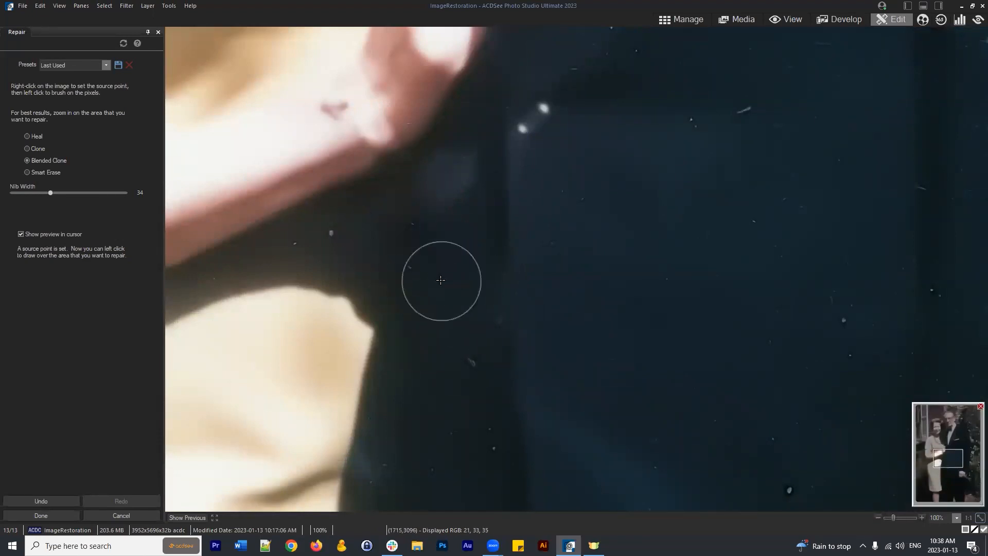
# Clone away the faint spot on the jacket's front edge, sampling from the same edge just above it
pyautogui.scroll(1, 342, 206)
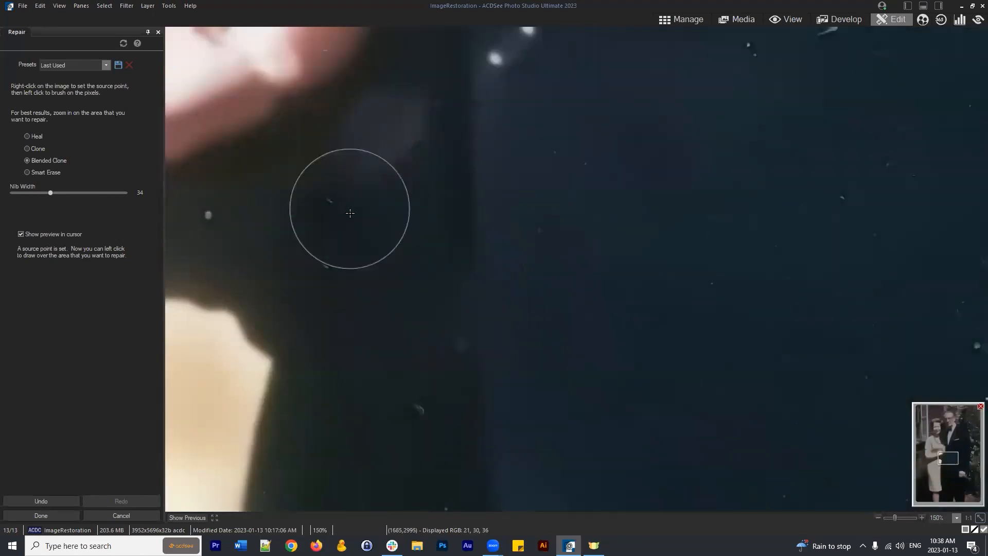
pyautogui.press('space')
pyautogui.moveTo(343, 188)
pyautogui.mouseDown()
pyautogui.moveTo(657, 348)
pyautogui.moveTo(547, 277)
pyautogui.mouseUp()
pyautogui.press('space')
pyautogui.moveTo(803, 383); pyautogui.dragTo(675, 226)
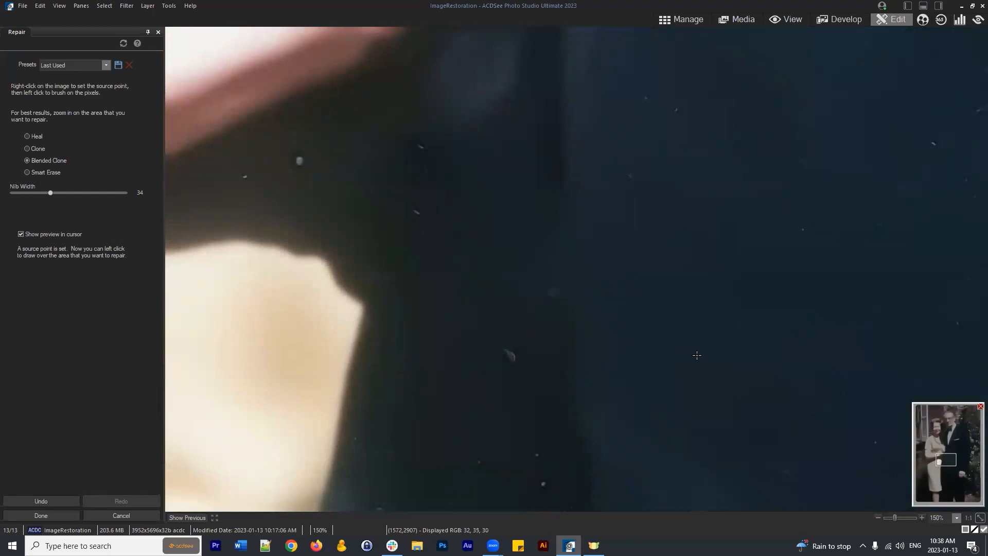
pyautogui.rightClick(562, 137)
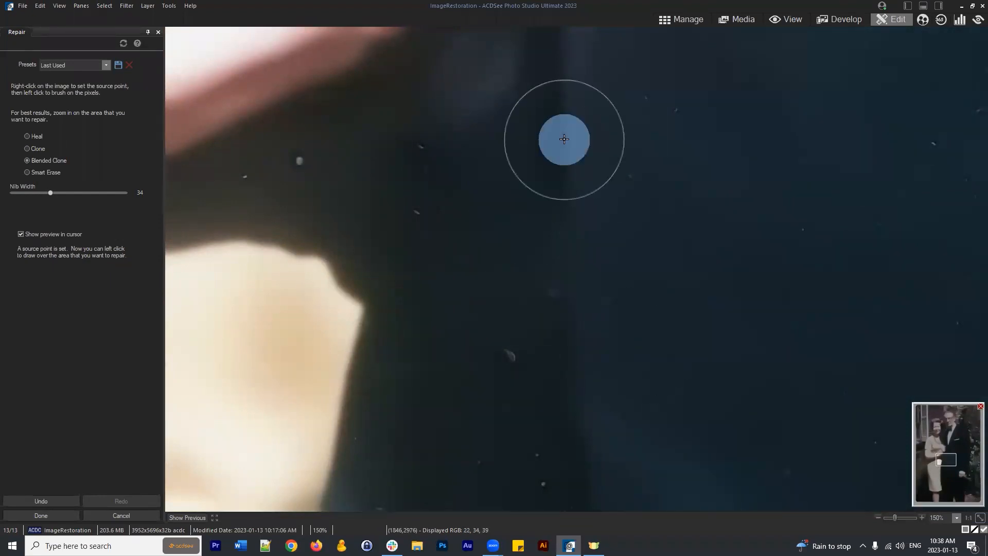
pyautogui.click(569, 252)
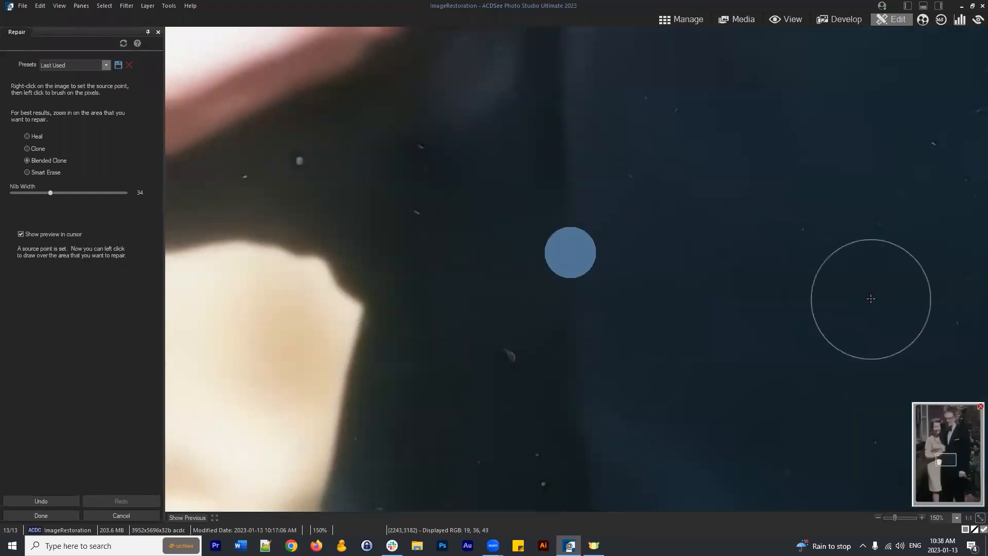
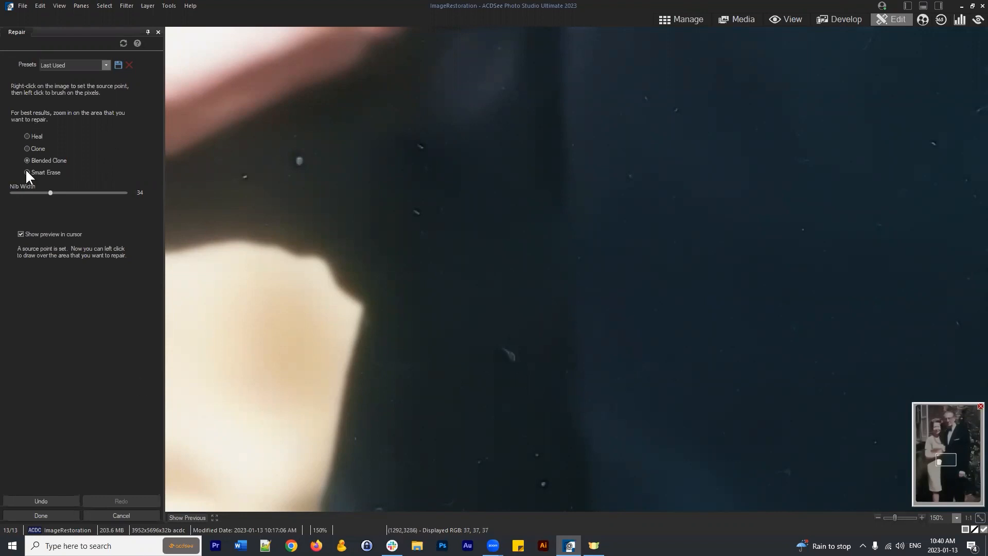
# Remove specks below the woman's arm and on the man's sleeve using Clone with nib width 16, feathering 0 and pressure 100
pyautogui.click(36, 149)
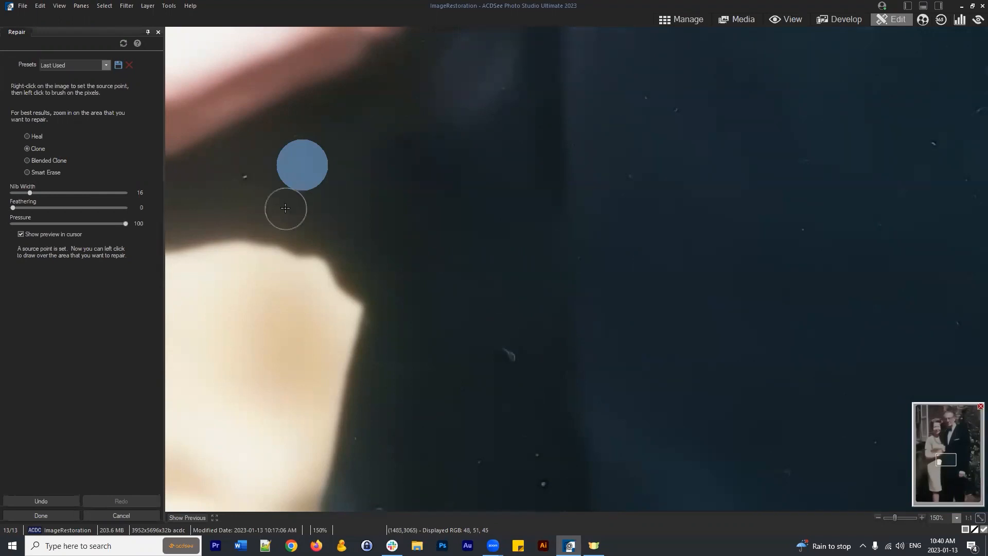
pyautogui.scroll(-3, 643, 247)
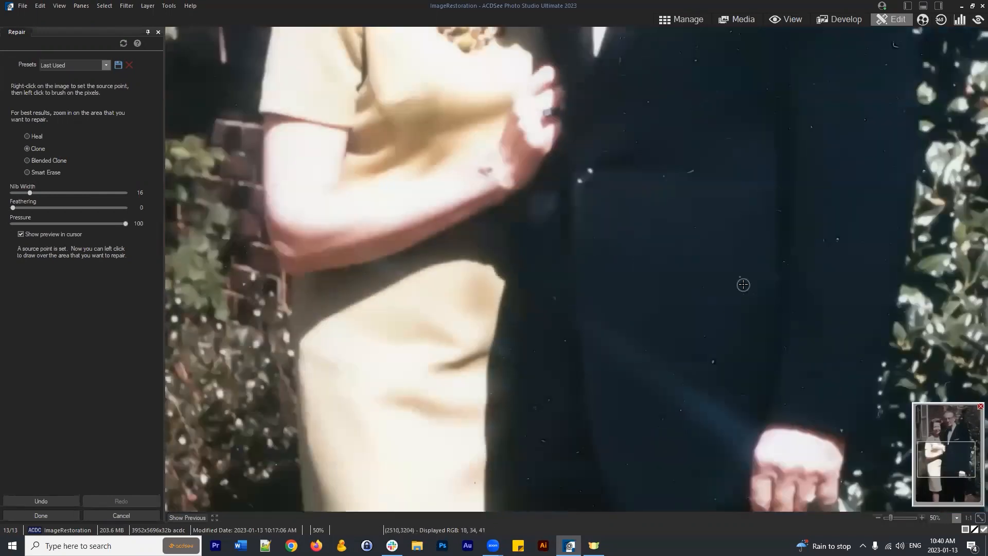
pyautogui.moveTo(720, 242); pyautogui.dragTo(493, 252)
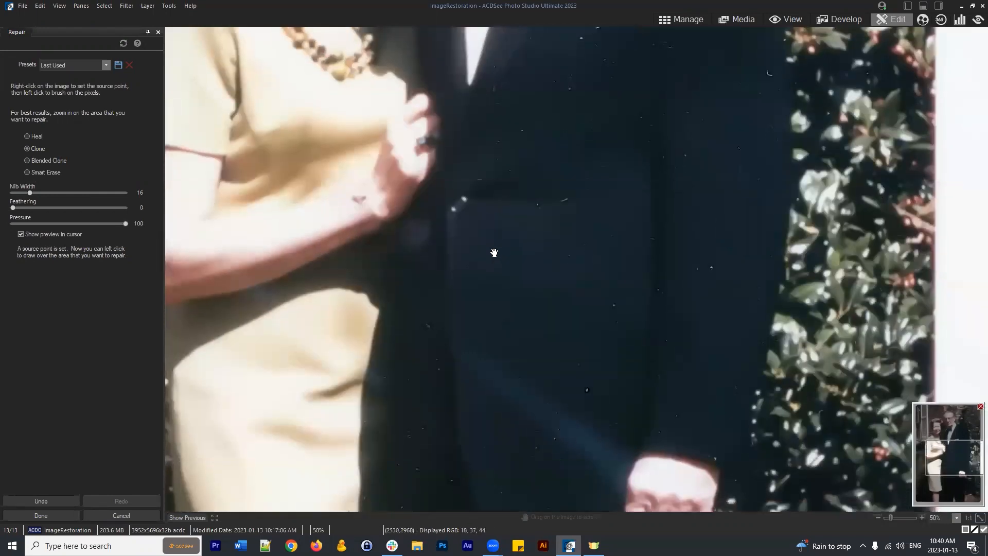
pyautogui.scroll(2, 715, 289)
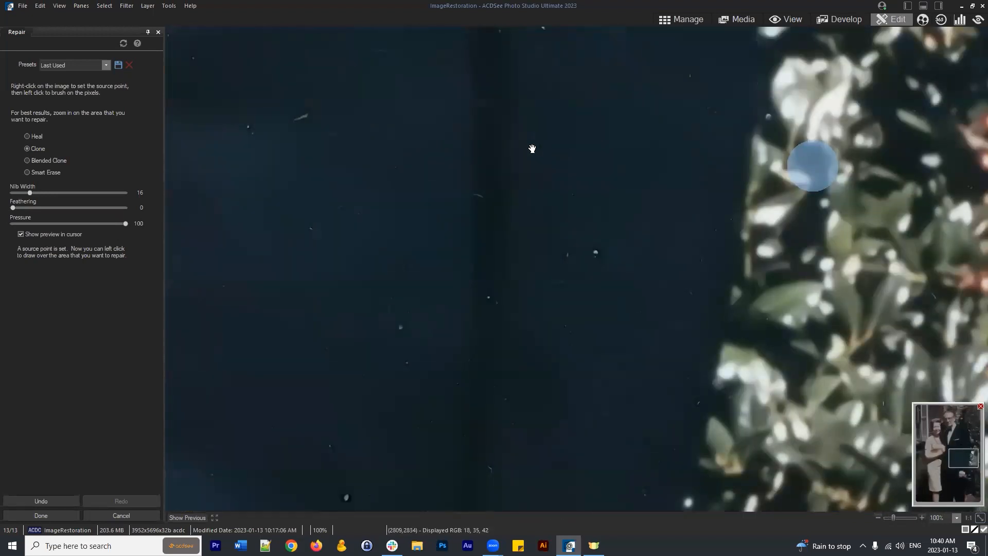
pyautogui.scroll(2, 673, 296)
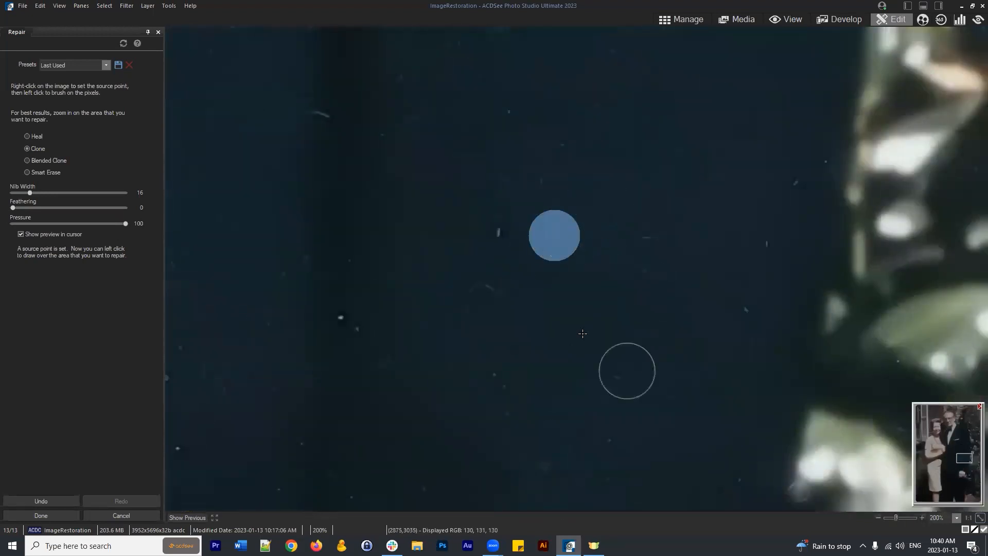
pyautogui.moveTo(381, 157); pyautogui.dragTo(427, 213)
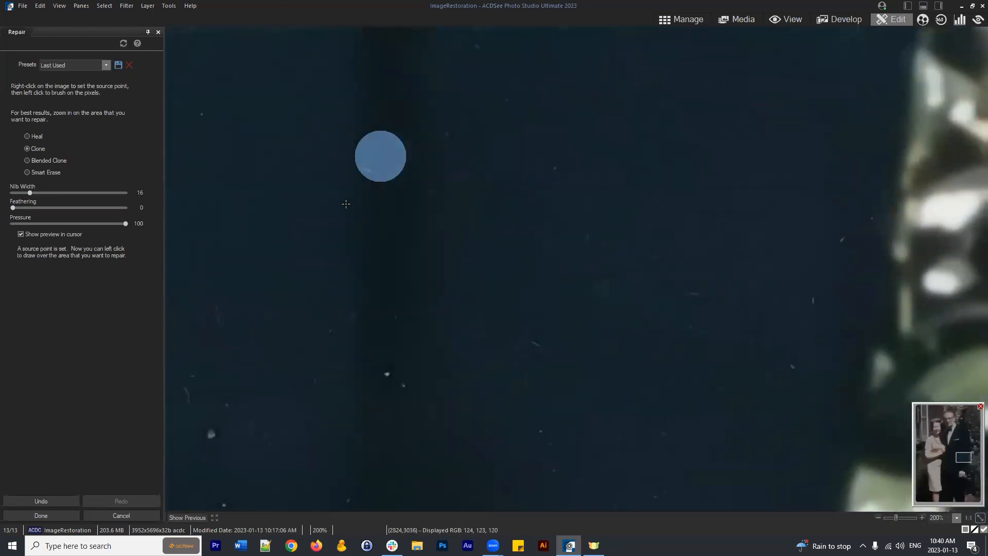
pyautogui.scroll(-2, 569, 159)
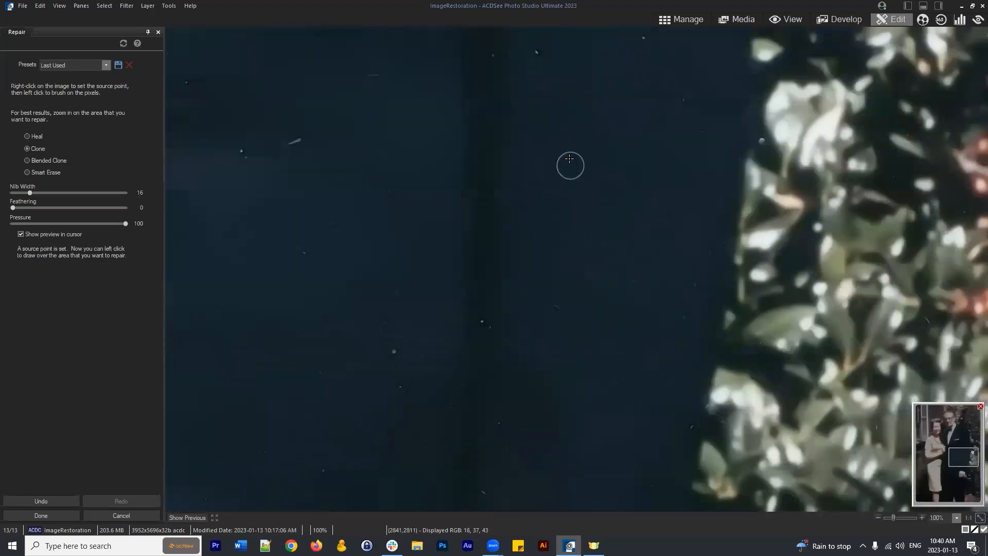
pyautogui.moveTo(618, 163); pyautogui.dragTo(621, 425)
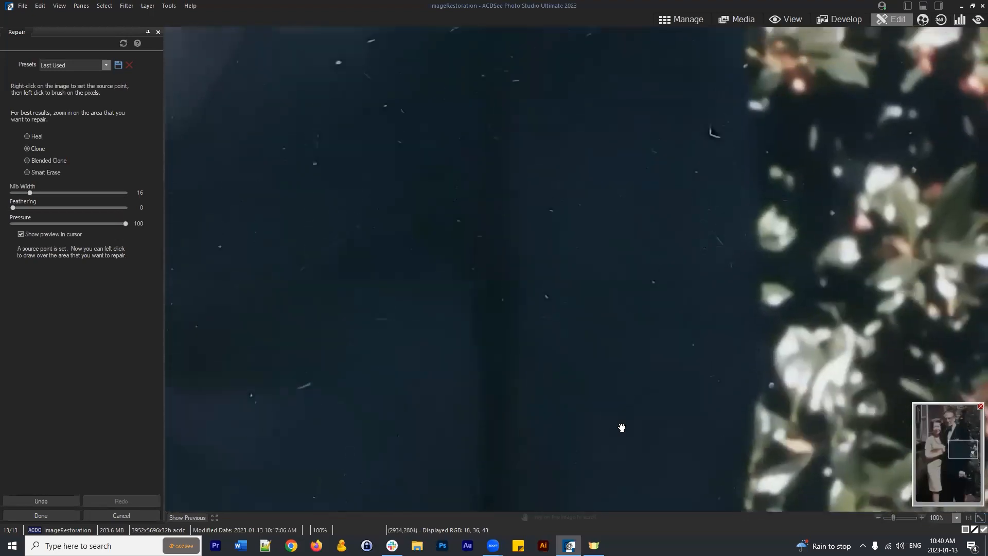
# Remove the L-shaped mark and the bright speck below it on the man's sleeve using Blended Clone with a nib width of 16
pyautogui.click(36, 160)
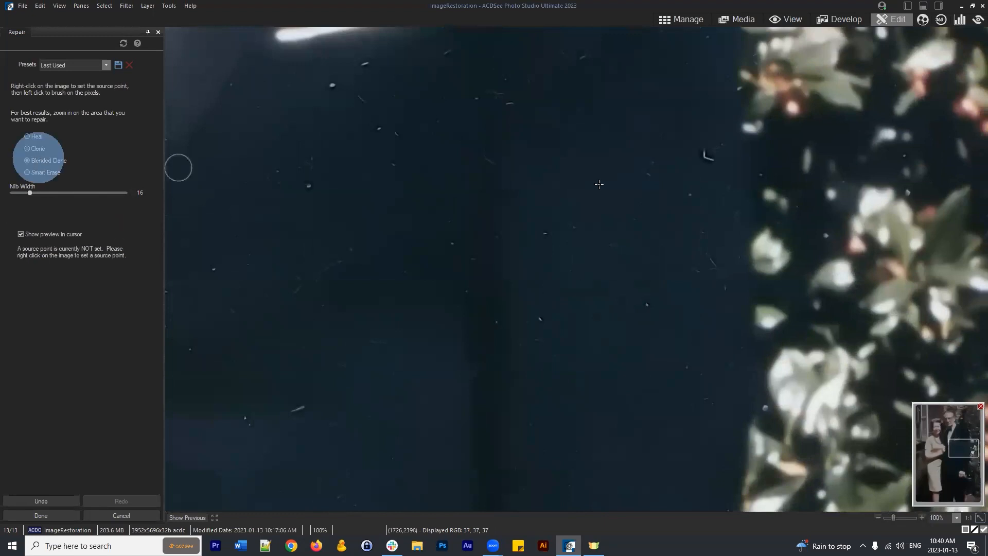
pyautogui.scroll(2, 635, 188)
pyautogui.moveTo(778, 169); pyautogui.dragTo(613, 311)
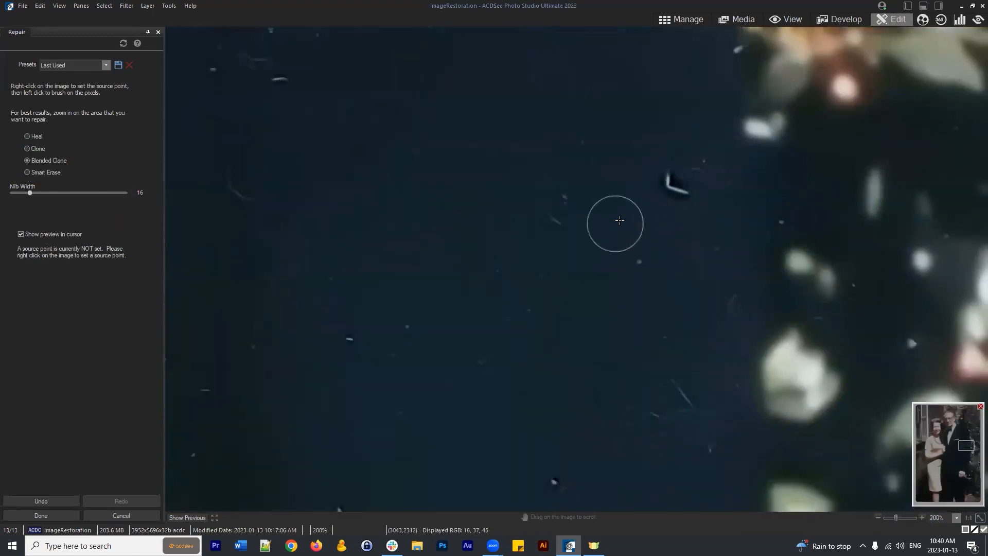
pyautogui.rightClick(621, 217)
pyautogui.click(674, 183)
pyautogui.rightClick(536, 424)
pyautogui.click(553, 485)
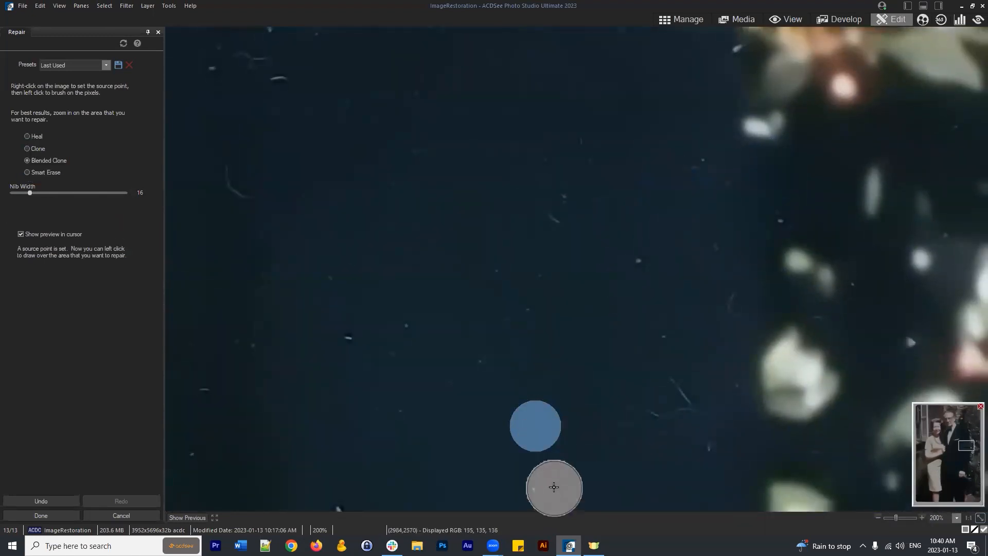
# Clone out the scattered specks on the man's jacket just below the pocket square, using Blended Clone with nib width 16
pyautogui.scroll(-2, 552, 323)
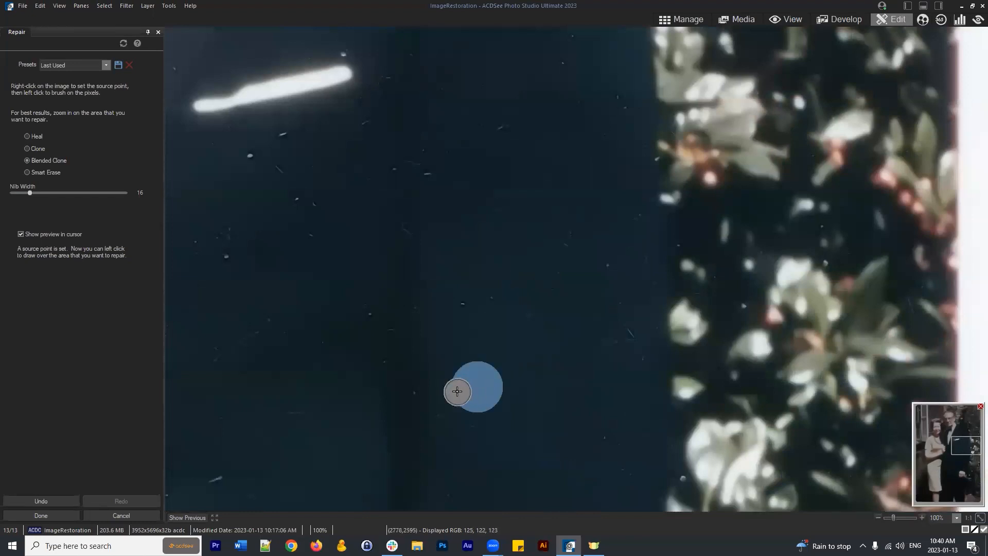
pyautogui.moveTo(463, 205); pyautogui.dragTo(551, 253)
pyautogui.rightClick(551, 254)
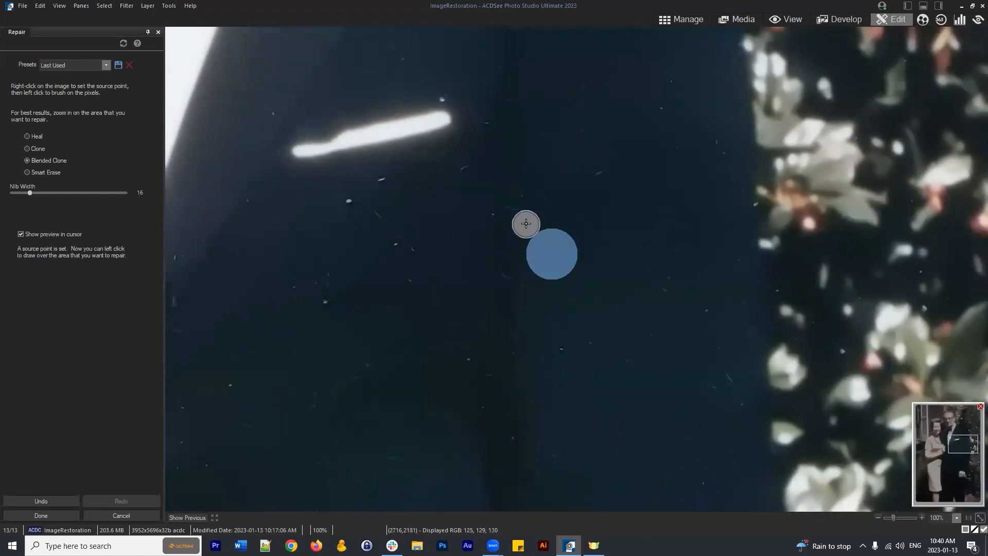
pyautogui.click(530, 221)
pyautogui.rightClick(401, 194)
pyautogui.click(383, 180)
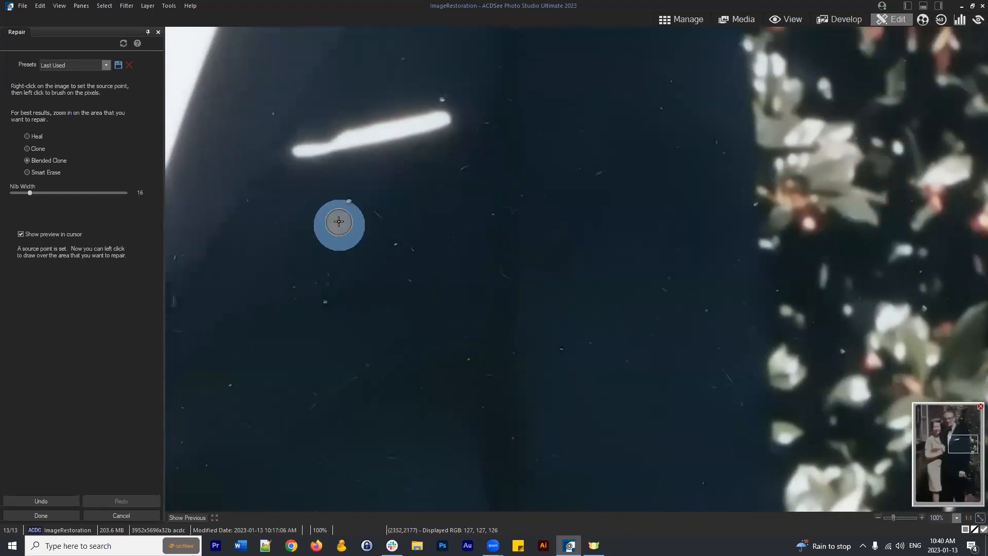
pyautogui.click(351, 199)
pyautogui.rightClick(390, 242)
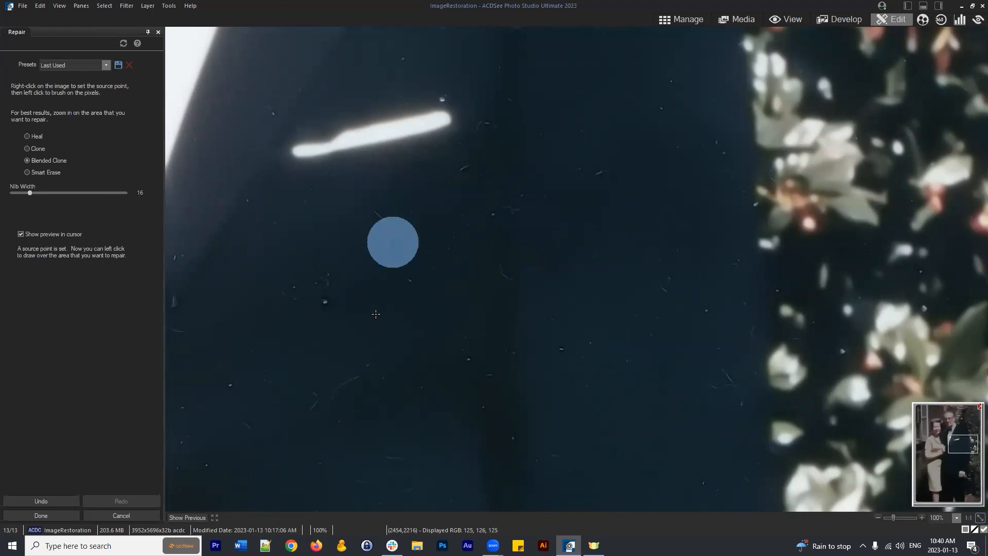
pyautogui.click(329, 300)
# Remove the round speck above the pocket square and the bright one near the jacket's outer edge with Blended Clone
pyautogui.moveTo(389, 234)
pyautogui.mouseDown()
pyautogui.moveTo(438, 346)
pyautogui.moveTo(432, 392)
pyautogui.mouseUp()
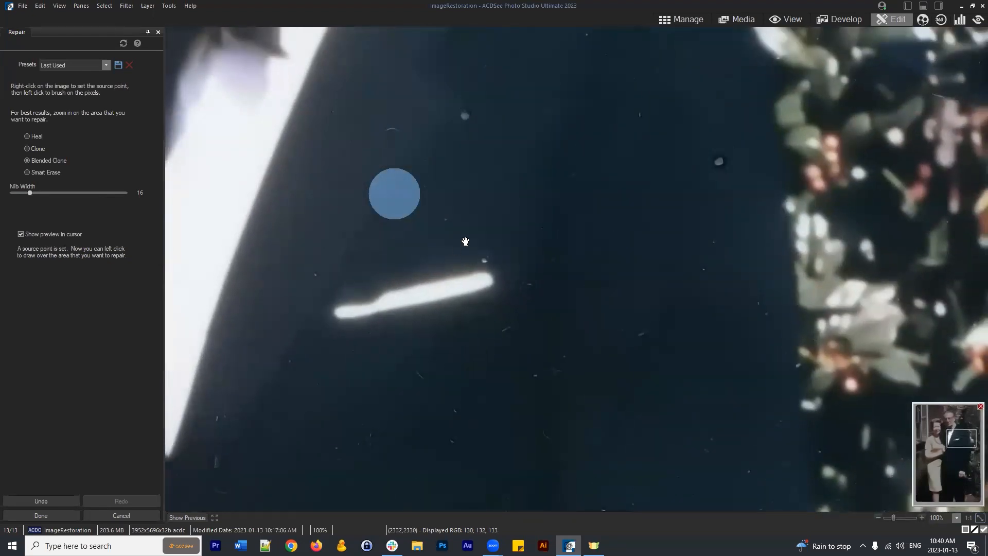
pyautogui.click(466, 110)
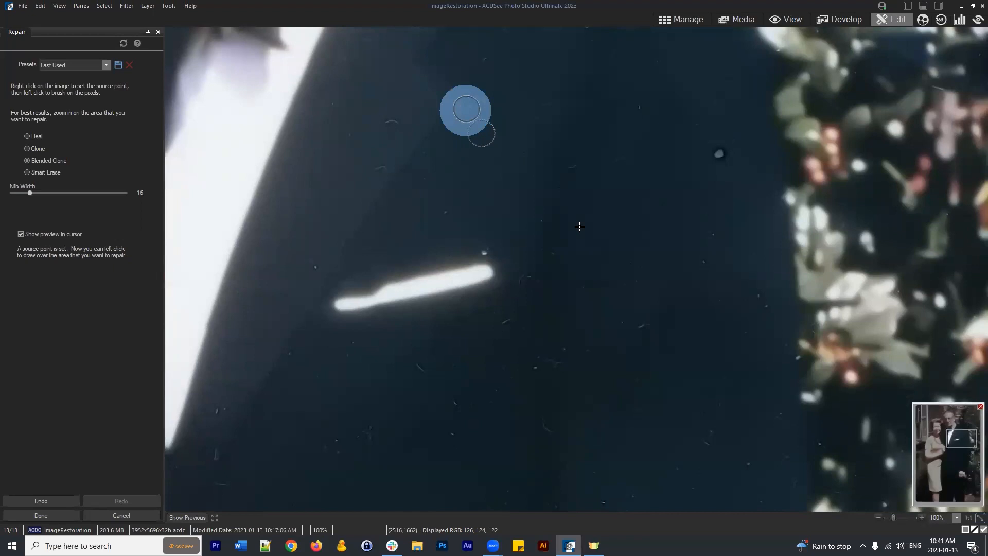
pyautogui.rightClick(690, 168)
pyautogui.click(719, 157)
# Clone out the small specks on the jacket's shoulder and beside the collar
pyautogui.moveTo(678, 145); pyautogui.dragTo(674, 258)
pyautogui.rightClick(649, 247)
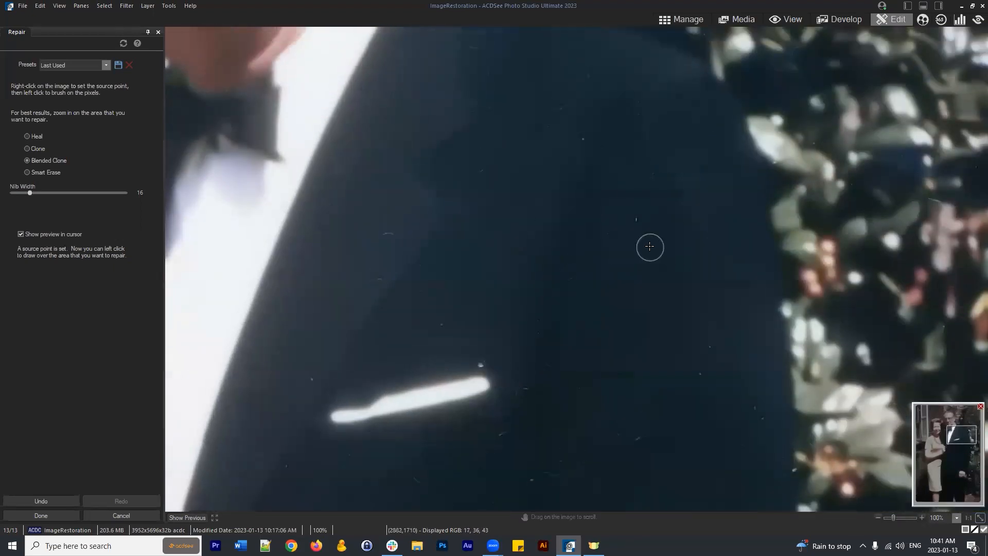
pyautogui.moveTo(529, 155); pyautogui.dragTo(535, 231)
pyautogui.rightClick(558, 242)
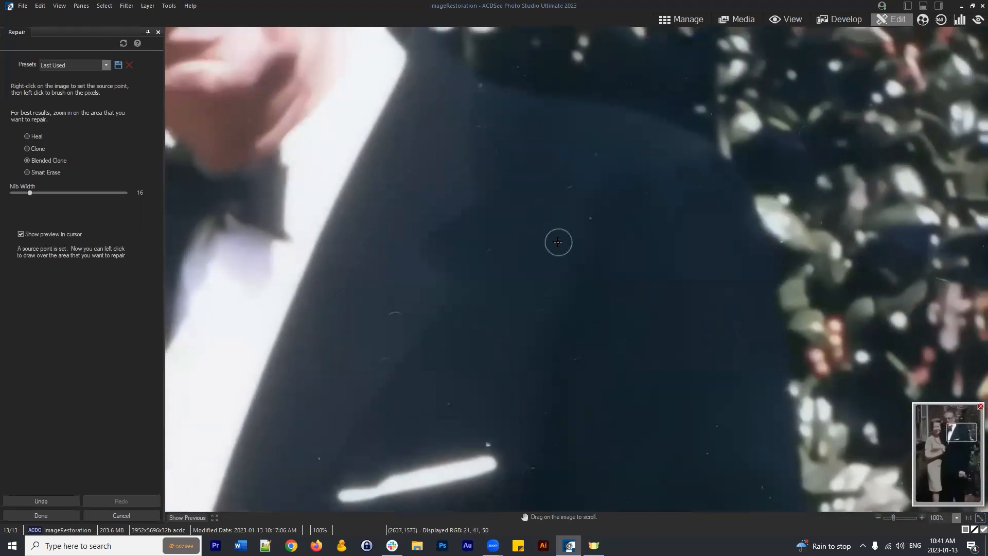
pyautogui.rightClick(498, 100)
pyautogui.click(482, 95)
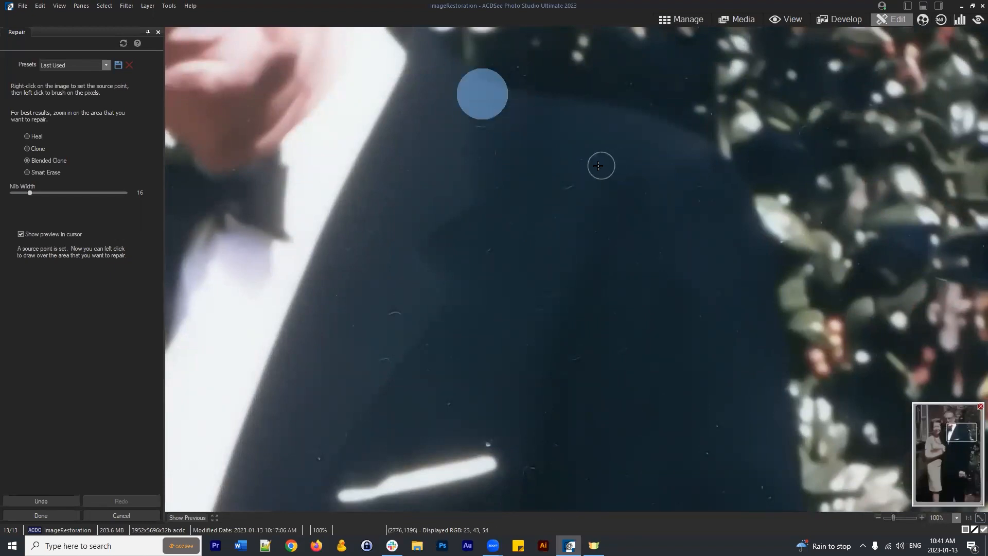
# Set the nib width to 17 and remove the specks on the upper chest and the curved mark on the lapel
pyautogui.moveTo(562, 306); pyautogui.dragTo(599, 141)
pyautogui.scroll(1, 577, 99)
pyautogui.rightClick(577, 83)
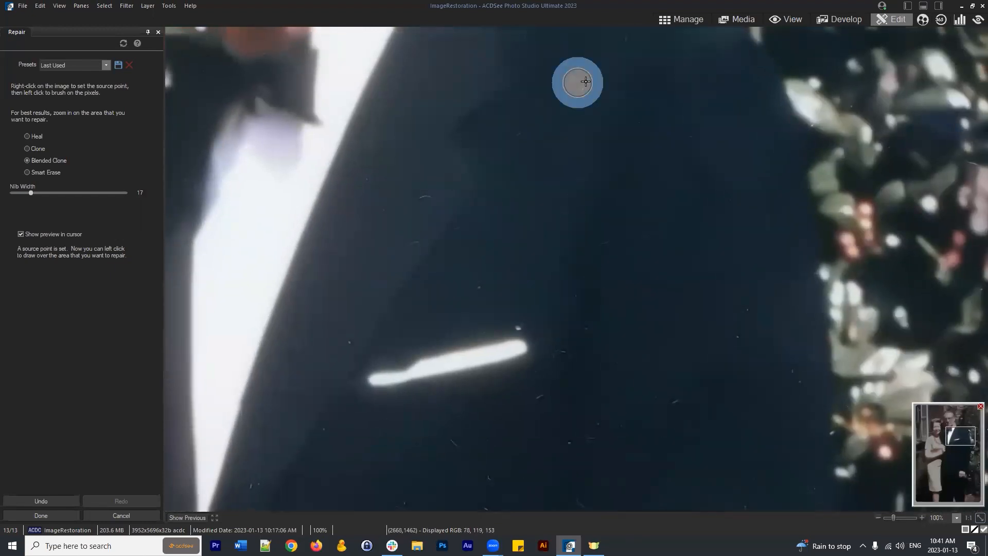
pyautogui.click(600, 73)
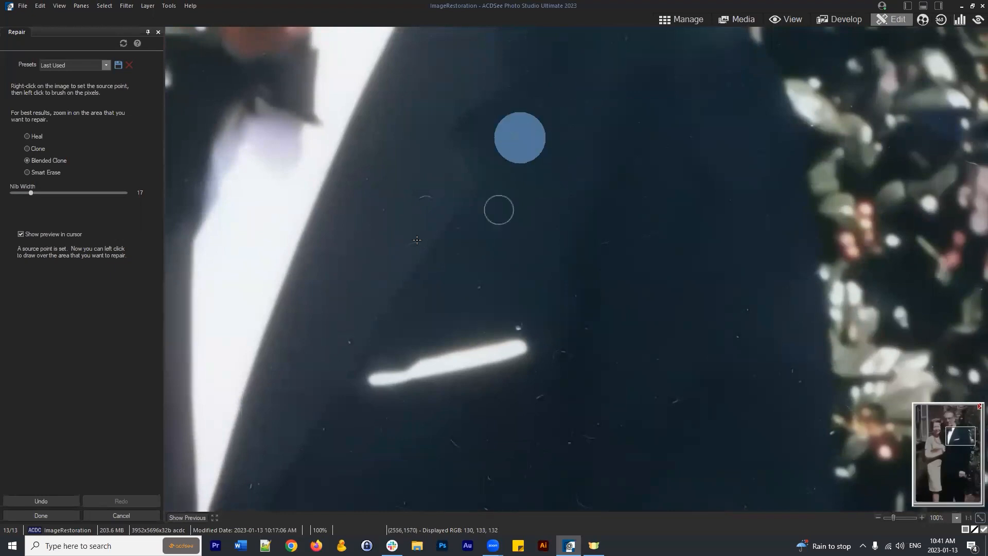
pyautogui.rightClick(429, 198)
pyautogui.scroll(-1, 367, 270)
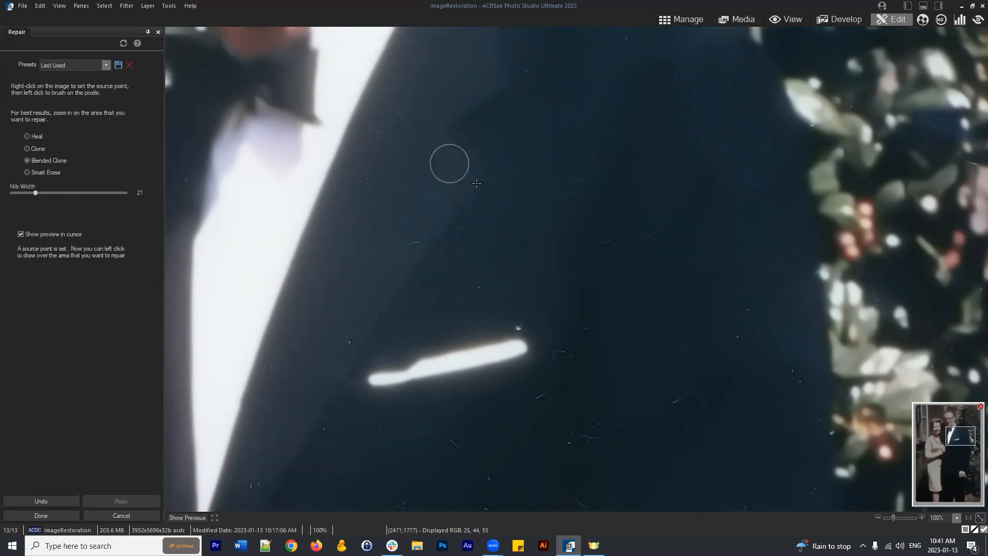
# Set the nib width to 15 and clone out the faint specks on the lapel and around the pocket square
pyautogui.scroll(20, 525, 214)
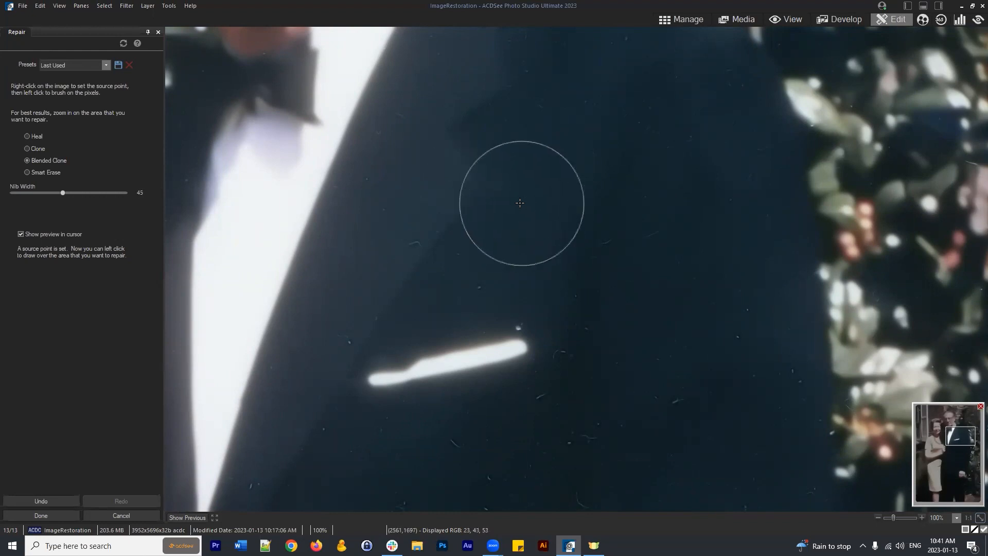
pyautogui.scroll(13, 512, 206)
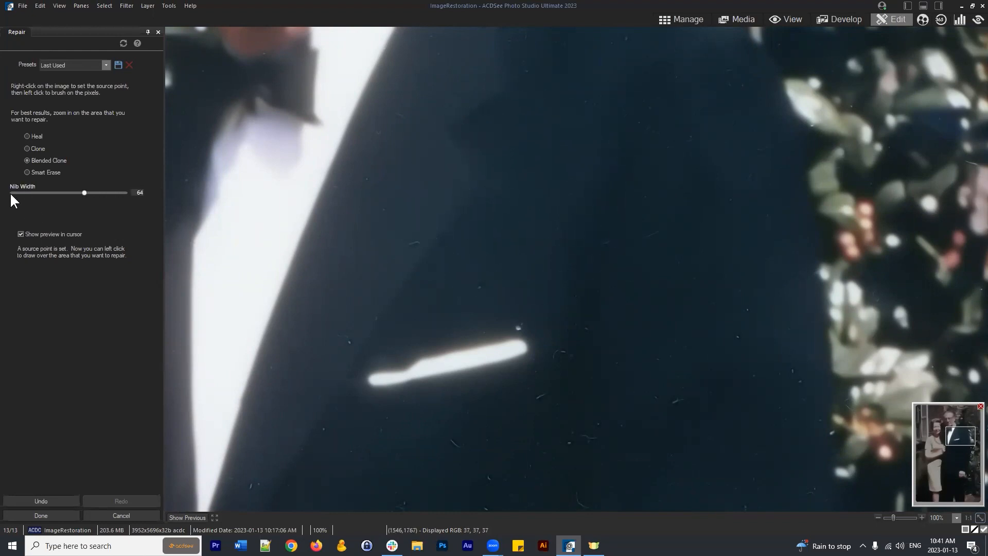
pyautogui.scroll(-20, 516, 230)
pyautogui.scroll(2, 404, 269)
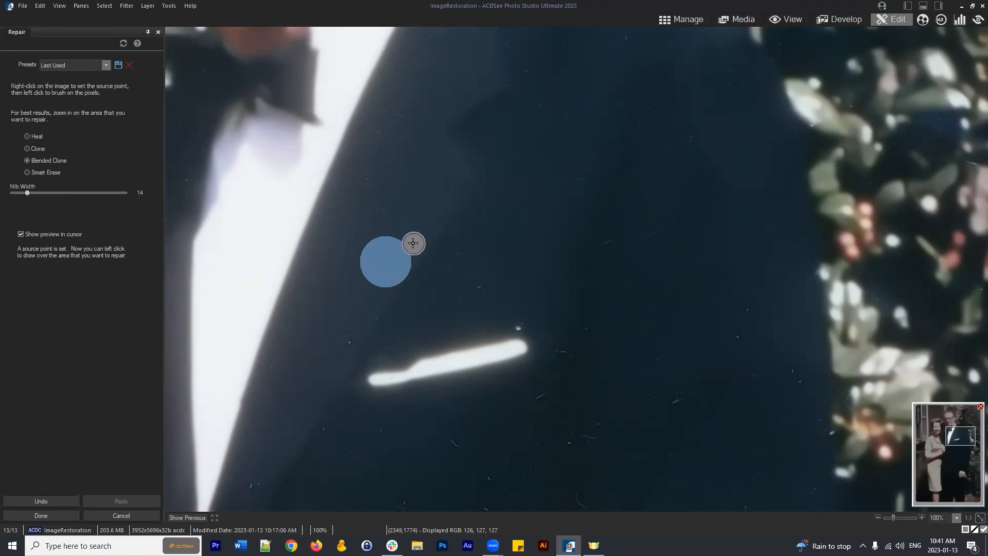
pyautogui.scroll(5, 539, 228)
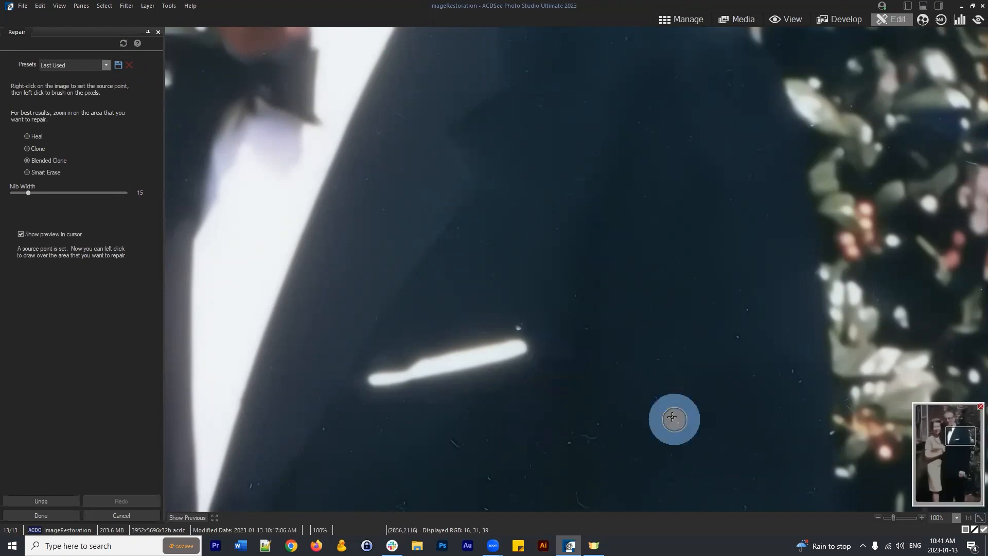
# Examine the jacket from the pocket square down to the woman's hand at several zoom levels for remaining specks
pyautogui.moveTo(698, 437); pyautogui.dragTo(664, 240)
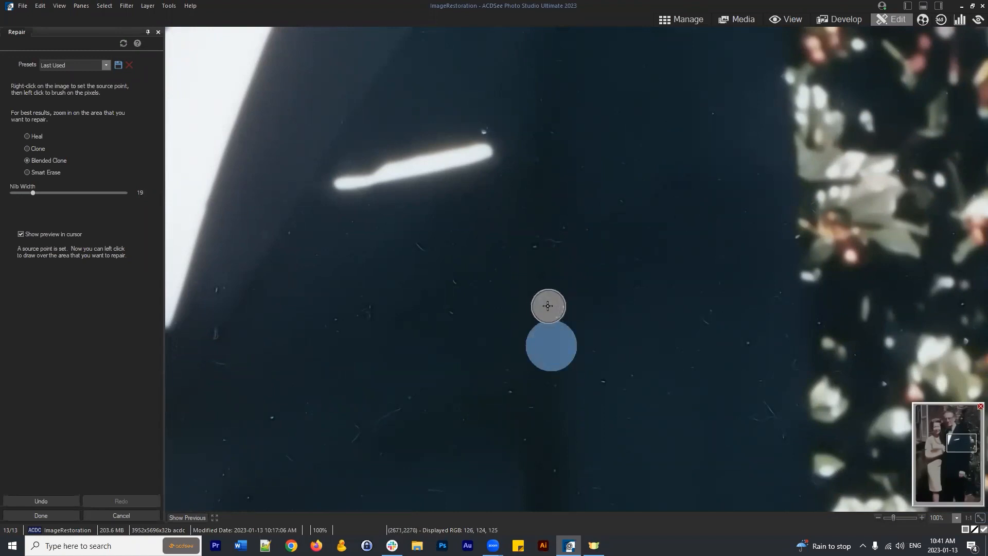
pyautogui.moveTo(498, 337)
pyautogui.mouseDown()
pyautogui.moveTo(518, 319)
pyautogui.moveTo(549, 326)
pyautogui.moveTo(529, 339)
pyautogui.moveTo(530, 313)
pyautogui.moveTo(555, 288)
pyautogui.mouseUp()
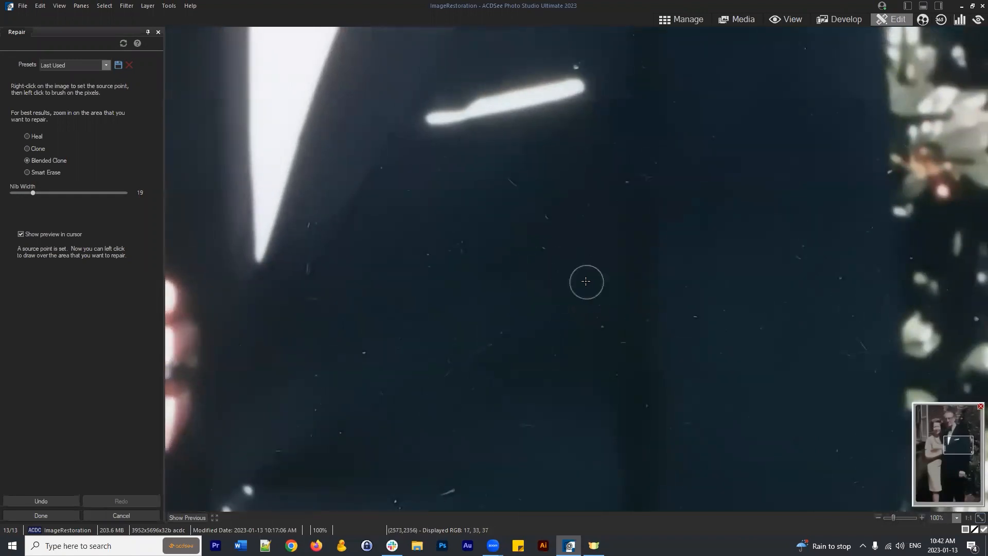
pyautogui.moveTo(893, 516); pyautogui.dragTo(891, 517)
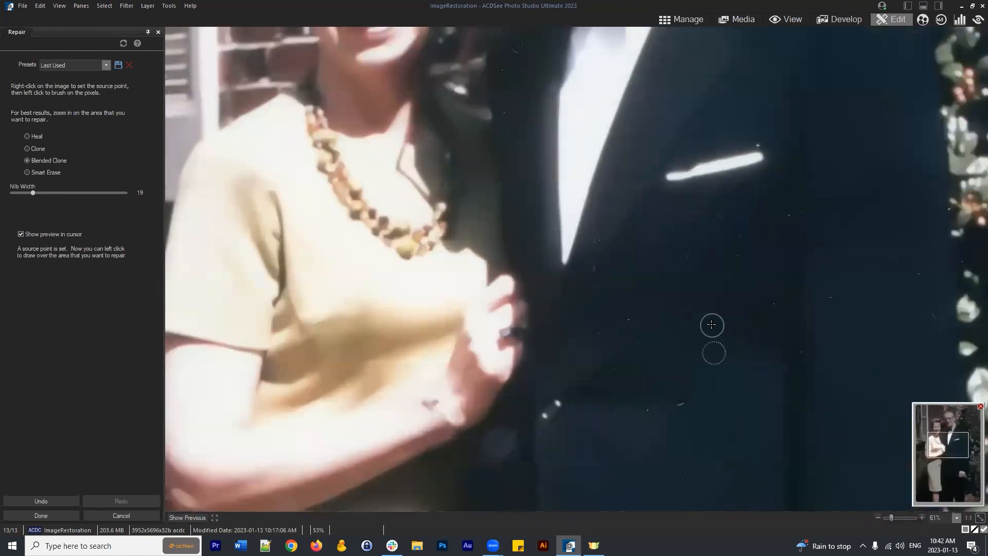
pyautogui.scroll(1, 712, 325)
pyautogui.moveTo(771, 307)
pyautogui.mouseDown()
pyautogui.moveTo(659, 295)
pyautogui.moveTo(482, 307)
pyautogui.mouseUp()
pyautogui.moveTo(722, 281)
pyautogui.mouseDown()
pyautogui.moveTo(741, 489)
pyautogui.moveTo(748, 478)
pyautogui.mouseUp()
pyautogui.moveTo(587, 284)
pyautogui.mouseDown()
pyautogui.moveTo(699, 271)
pyautogui.moveTo(723, 154)
pyautogui.mouseUp()
pyautogui.moveTo(692, 312); pyautogui.dragTo(619, 198)
pyautogui.moveTo(632, 269)
pyautogui.mouseDown()
pyautogui.moveTo(728, 414)
pyautogui.moveTo(664, 425)
pyautogui.moveTo(631, 375)
pyautogui.moveTo(686, 348)
pyautogui.moveTo(666, 348)
pyautogui.moveTo(671, 309)
pyautogui.mouseUp()
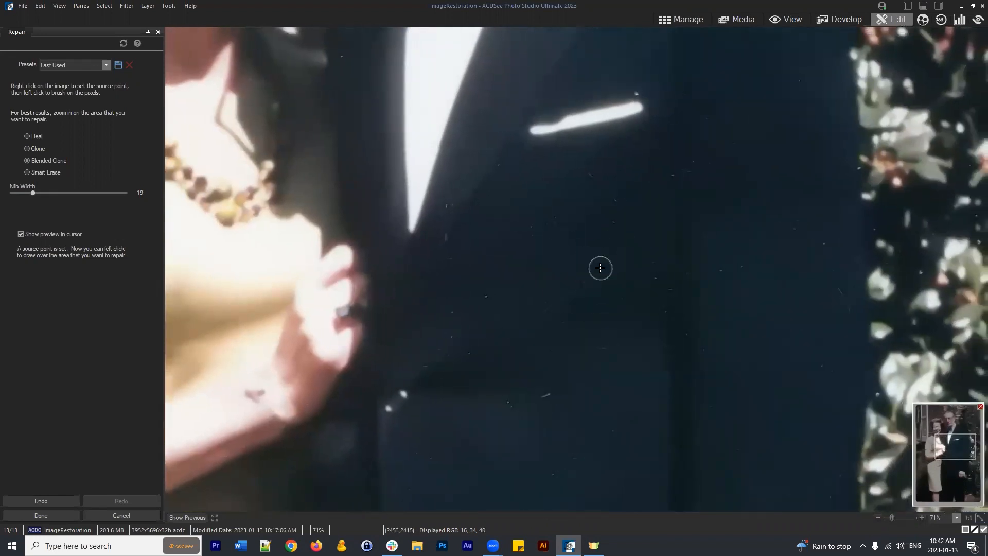
pyautogui.scroll(1, 612, 286)
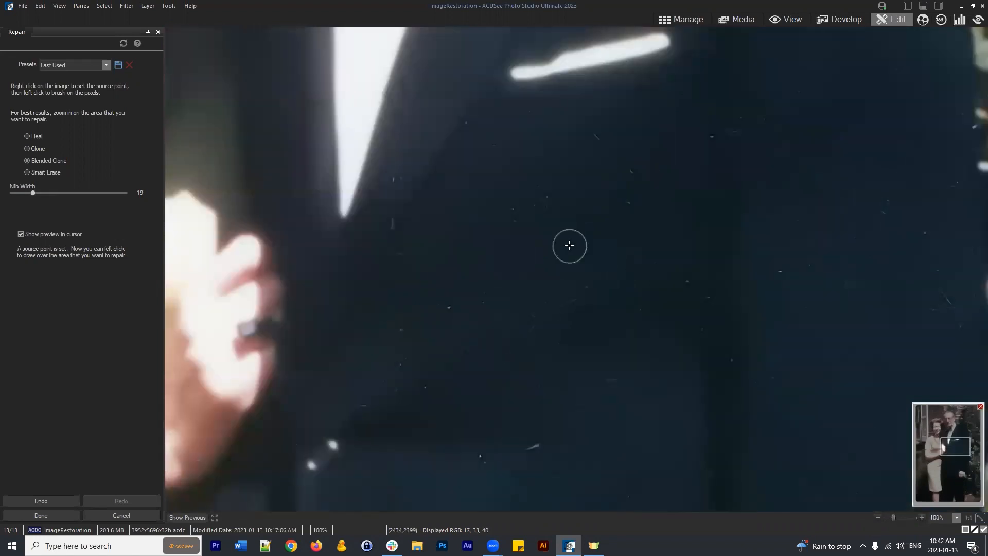
pyautogui.scroll(1, 569, 245)
pyautogui.scroll(-2, 569, 246)
pyautogui.scroll(-1, 569, 246)
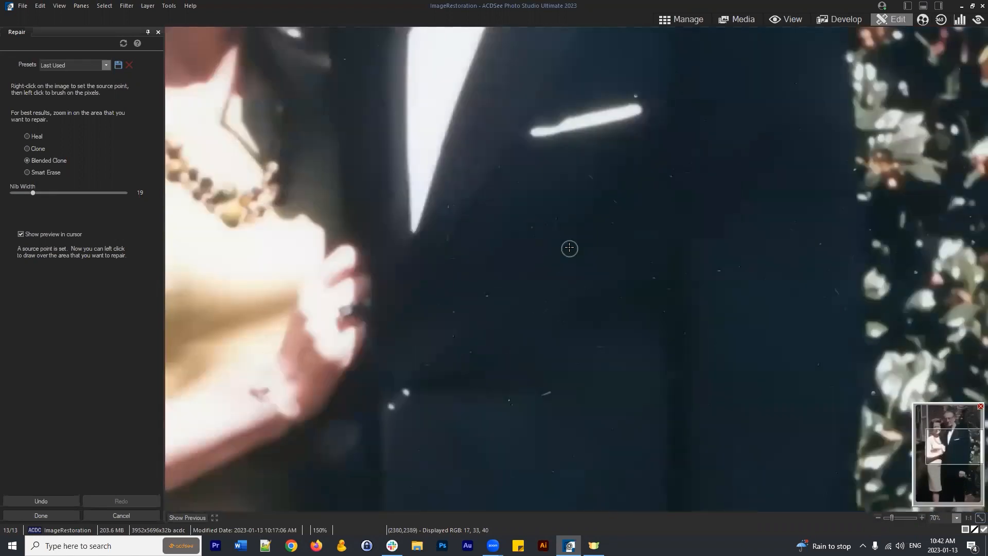
pyautogui.scroll(1, 569, 246)
pyautogui.scroll(1, 591, 256)
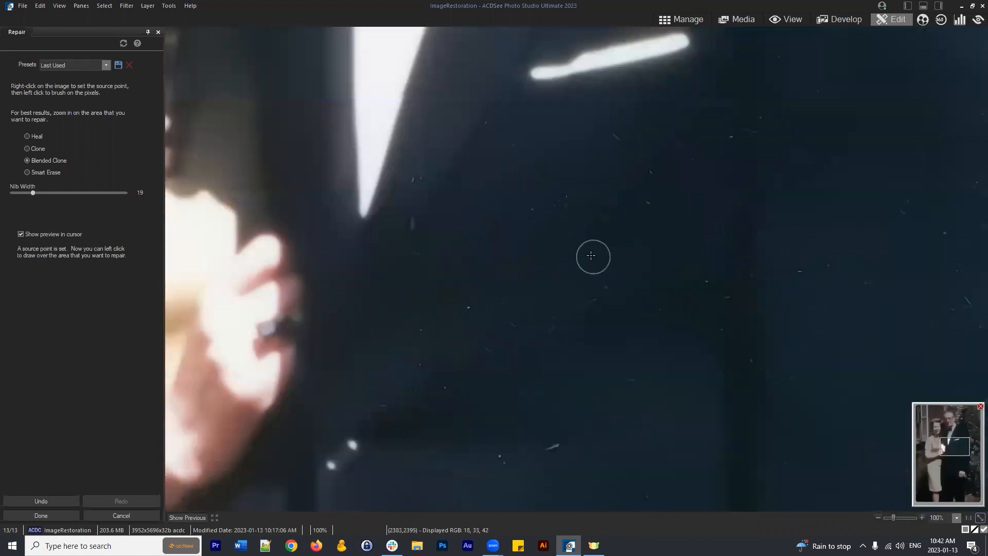
# Clone out the marks below the tip of the white shirt and the small scratch beneath the pocket square with nib width 19
pyautogui.click(576, 244)
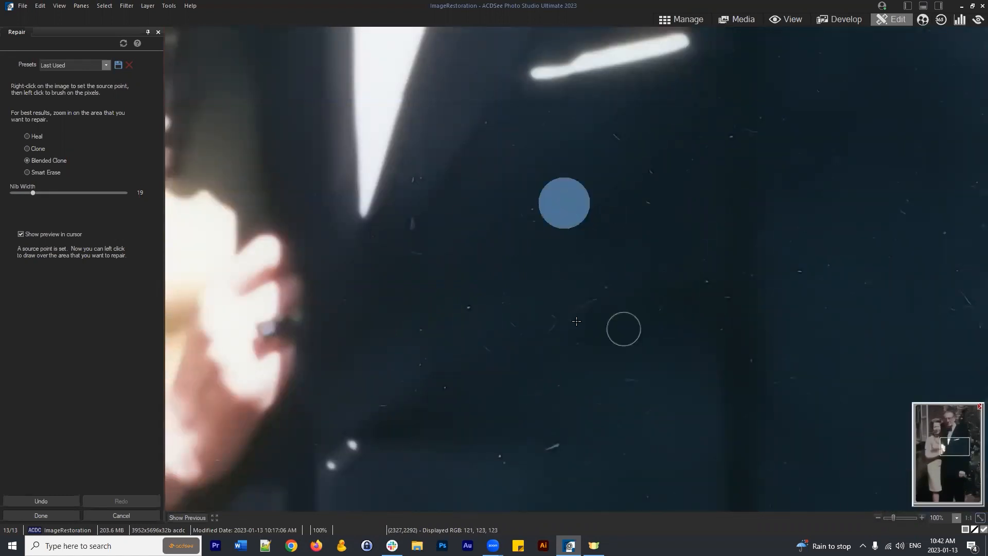
pyautogui.rightClick(400, 251)
pyautogui.click(414, 222)
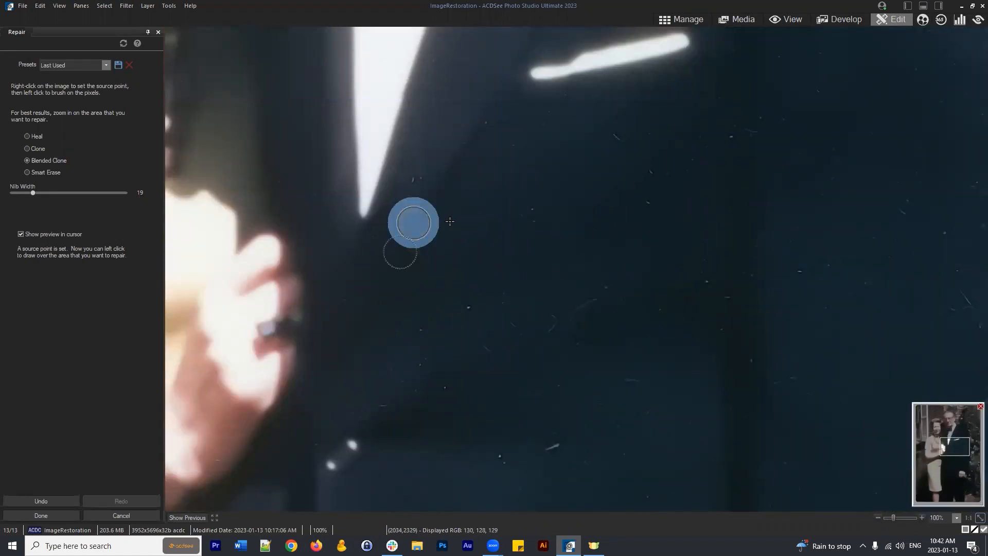
pyautogui.rightClick(406, 200)
pyautogui.click(416, 176)
pyautogui.rightClick(445, 264)
pyautogui.click(422, 257)
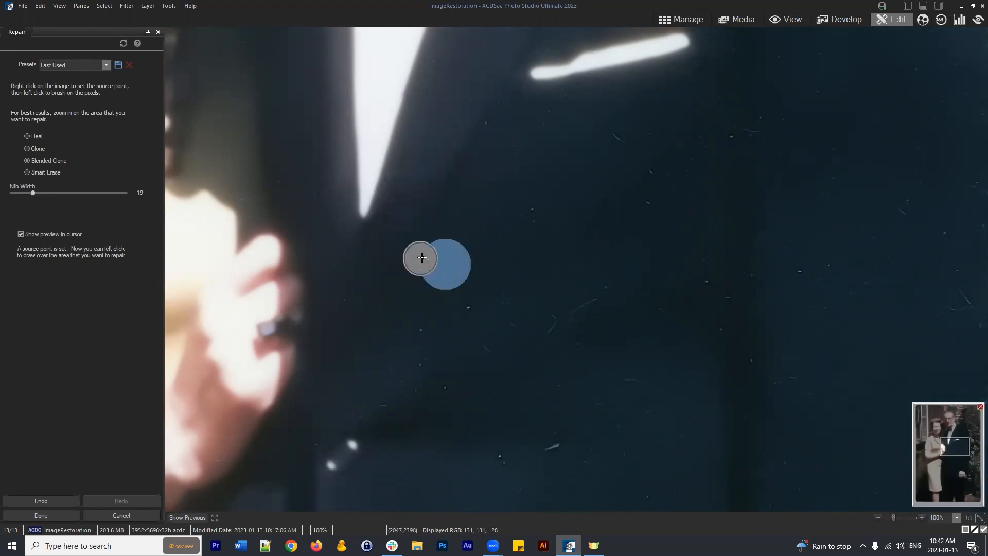
pyautogui.rightClick(597, 153)
pyautogui.click(620, 139)
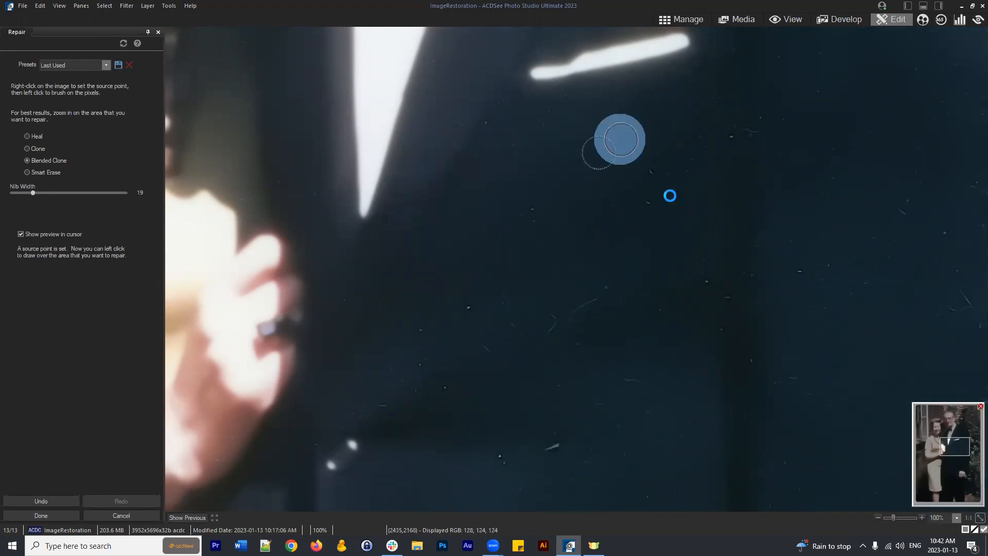
# Remove the short bright scratch on the jacket front and the marks on the sleeve beside the flowers, raising the nib width to 23
pyautogui.moveTo(695, 358); pyautogui.dragTo(576, 254)
pyautogui.rightClick(441, 381)
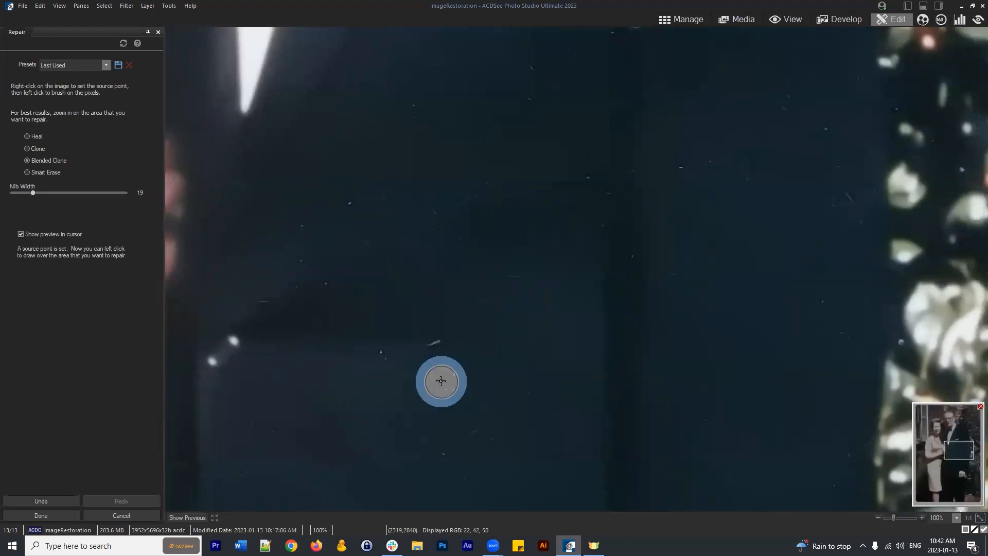
pyautogui.moveTo(619, 331)
pyautogui.mouseDown()
pyautogui.moveTo(458, 338)
pyautogui.moveTo(516, 407)
pyautogui.mouseUp()
pyautogui.scroll(4, 702, 341)
pyautogui.rightClick(680, 324)
pyautogui.click(723, 291)
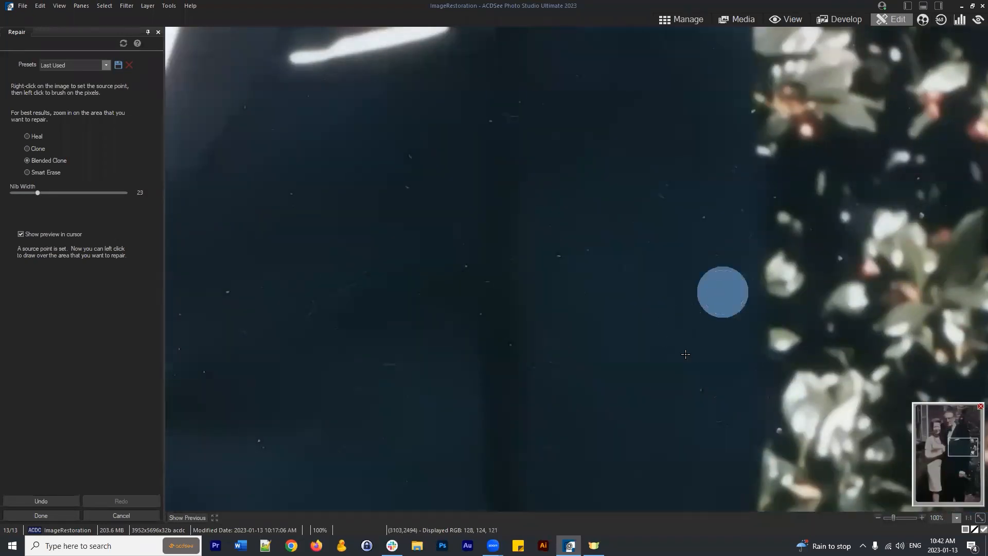
pyautogui.rightClick(658, 210)
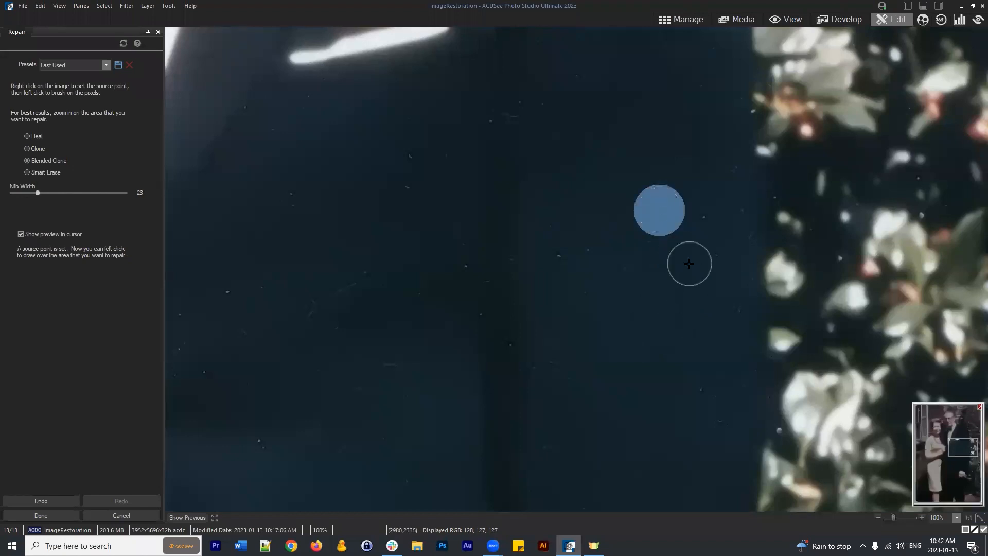
pyautogui.rightClick(677, 263)
pyautogui.click(701, 225)
# Clone out the specks across the middle of the jacket front and on the adjacent sleeve with nib width 24
pyautogui.moveTo(576, 357); pyautogui.dragTo(656, 240)
pyautogui.scroll(-1, 569, 286)
pyautogui.moveTo(517, 239); pyautogui.dragTo(586, 209)
pyautogui.rightClick(493, 203)
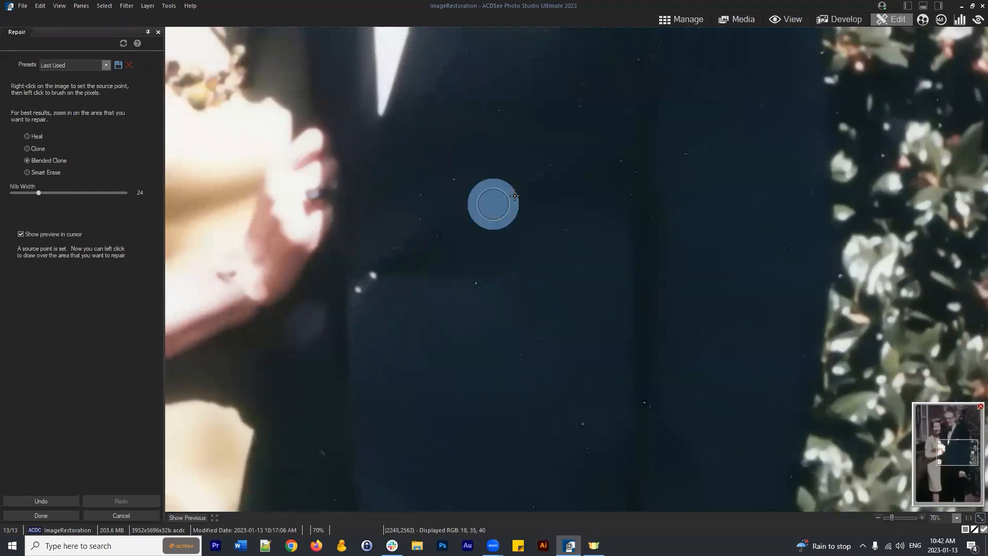
pyautogui.click(520, 192)
pyautogui.rightClick(572, 188)
pyautogui.rightClick(537, 188)
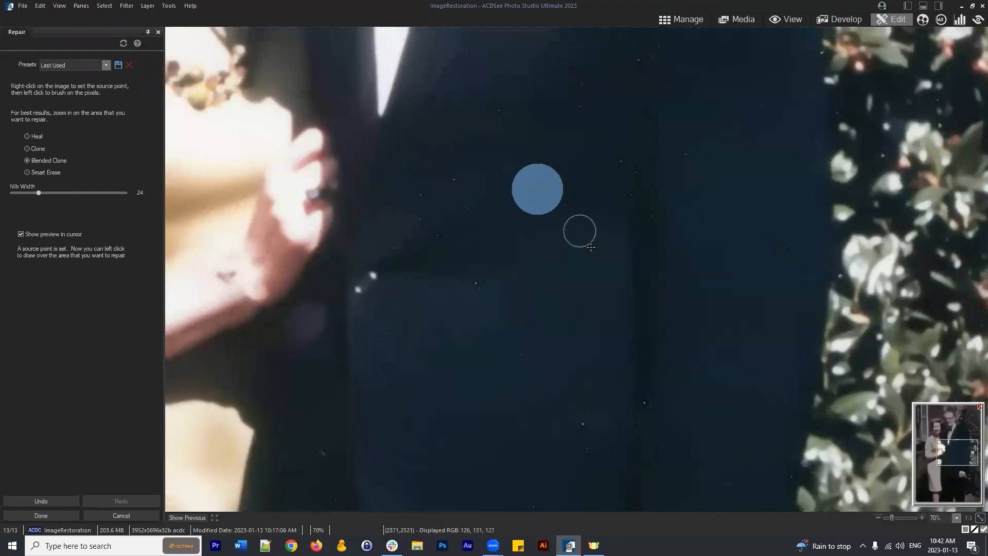
pyautogui.rightClick(607, 185)
pyautogui.click(619, 174)
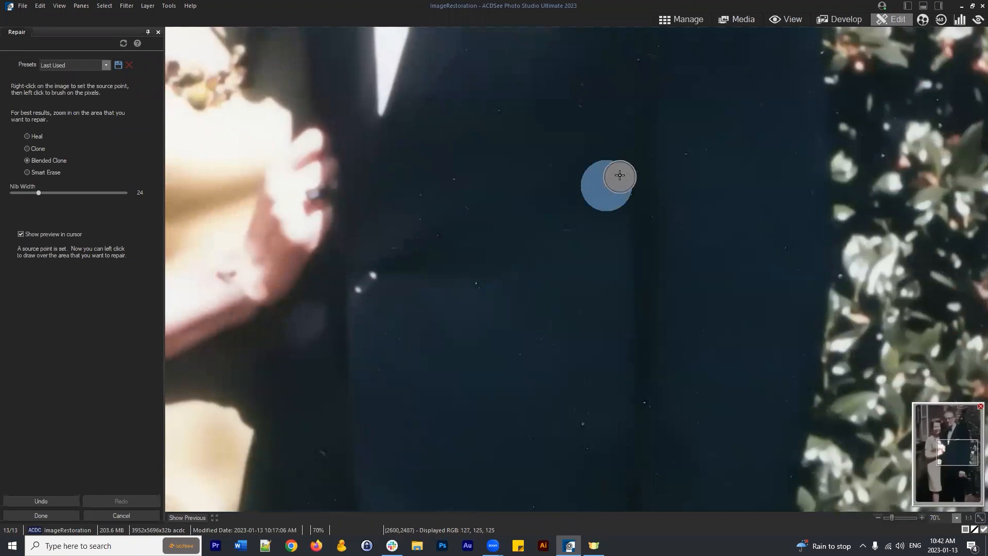
pyautogui.rightClick(698, 177)
pyautogui.click(695, 160)
pyautogui.rightClick(691, 156)
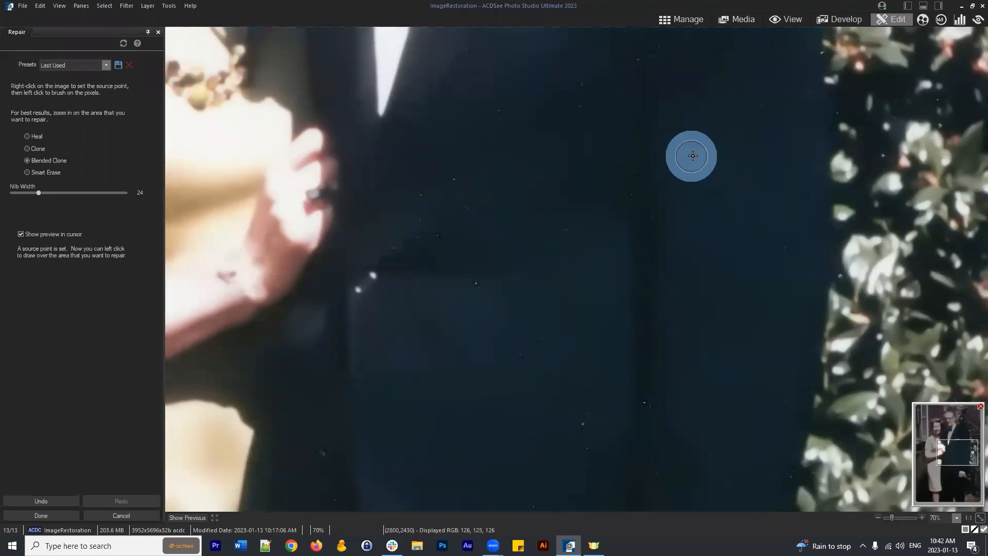
# Remove the bright specks on the jacket front near the two light spots beside the woman's hand
pyautogui.moveTo(495, 378); pyautogui.dragTo(509, 320)
pyautogui.rightClick(470, 259)
pyautogui.moveTo(485, 247); pyautogui.dragTo(485, 235)
pyautogui.rightClick(485, 234)
pyautogui.click(485, 251)
pyautogui.rightClick(456, 139)
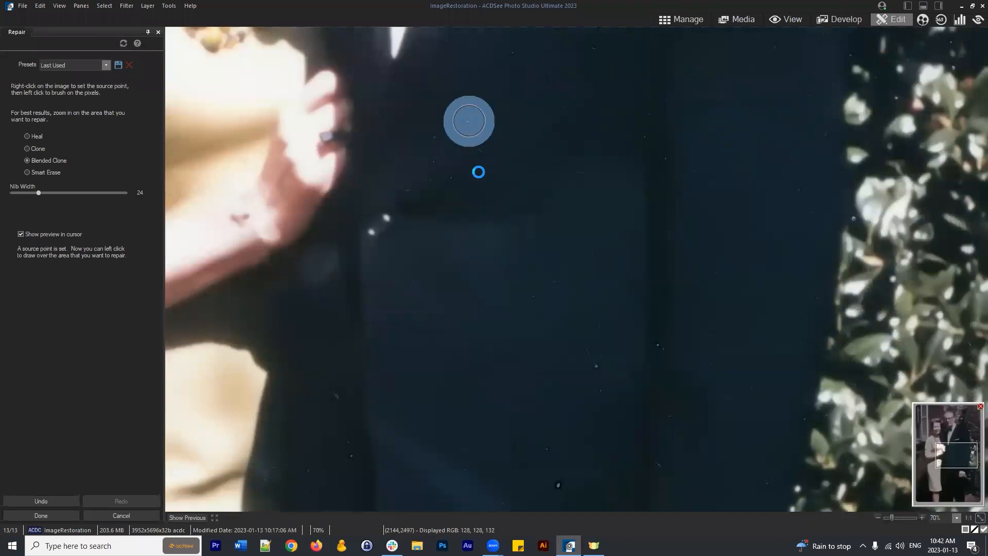
# Clone out the scratch beside the woman's dress and the specks on the lower jacket above the man's hand
pyautogui.rightClick(496, 350)
pyautogui.moveTo(496, 351); pyautogui.dragTo(494, 273)
pyautogui.rightClick(335, 335)
pyautogui.rightClick(335, 314)
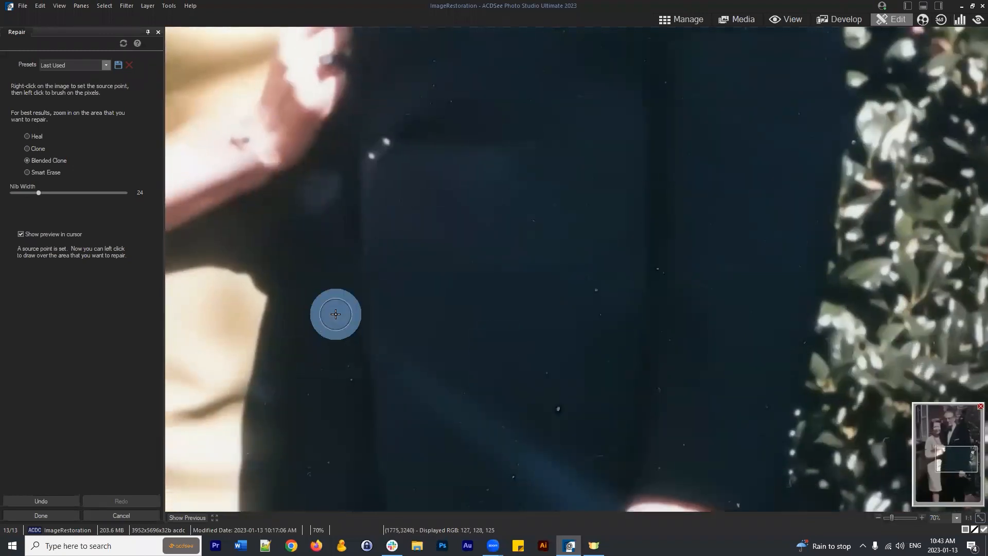
pyautogui.rightClick(564, 300)
pyautogui.click(597, 287)
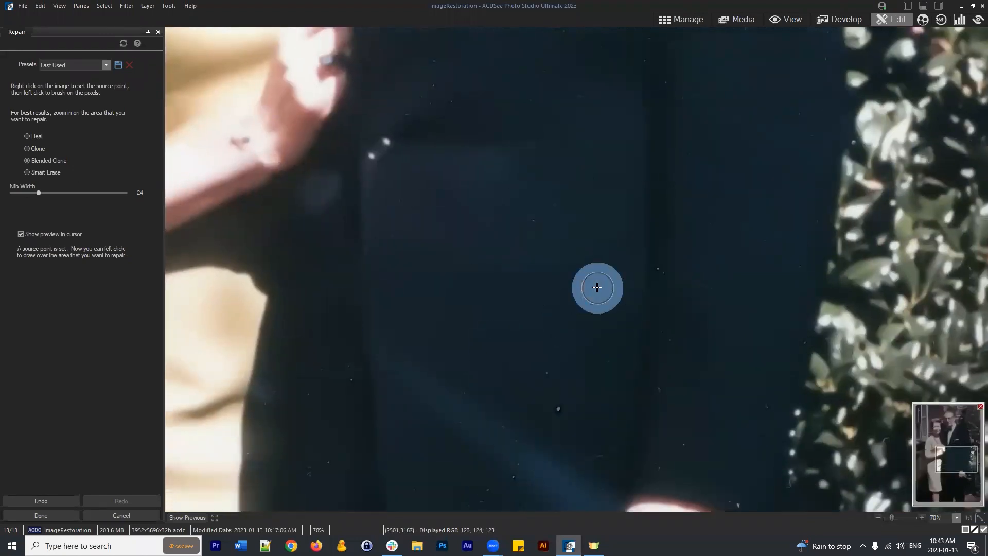
pyautogui.moveTo(611, 401); pyautogui.dragTo(587, 311)
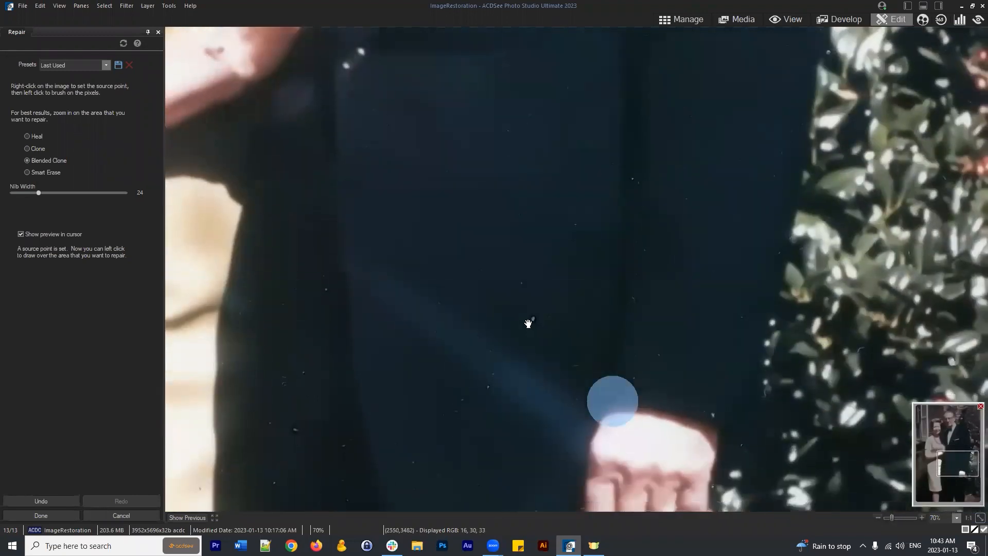
pyautogui.click(535, 318)
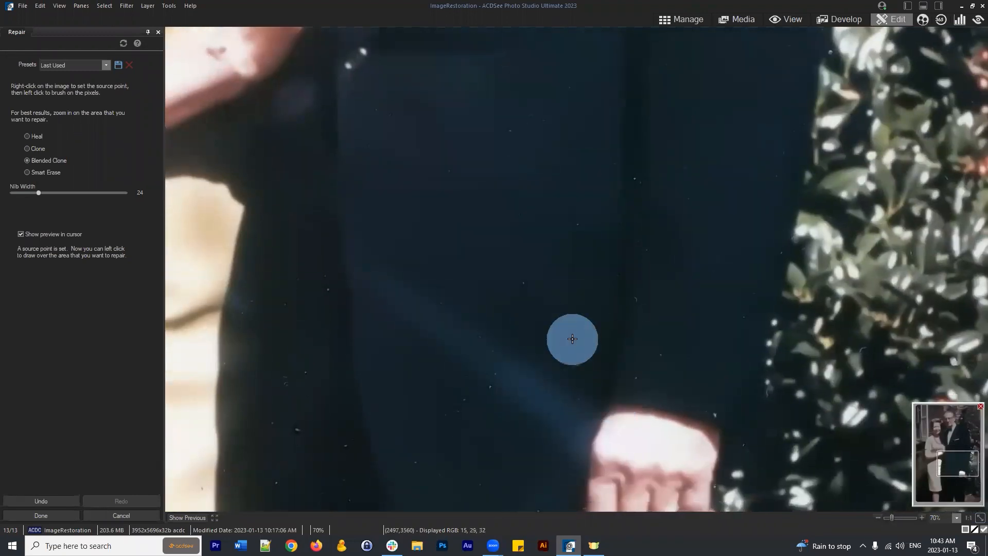
# Clean the white specks off the man's jacket and sleeve just above his hand, using Blended Clone with nearby clean fabric
pyautogui.click(575, 361)
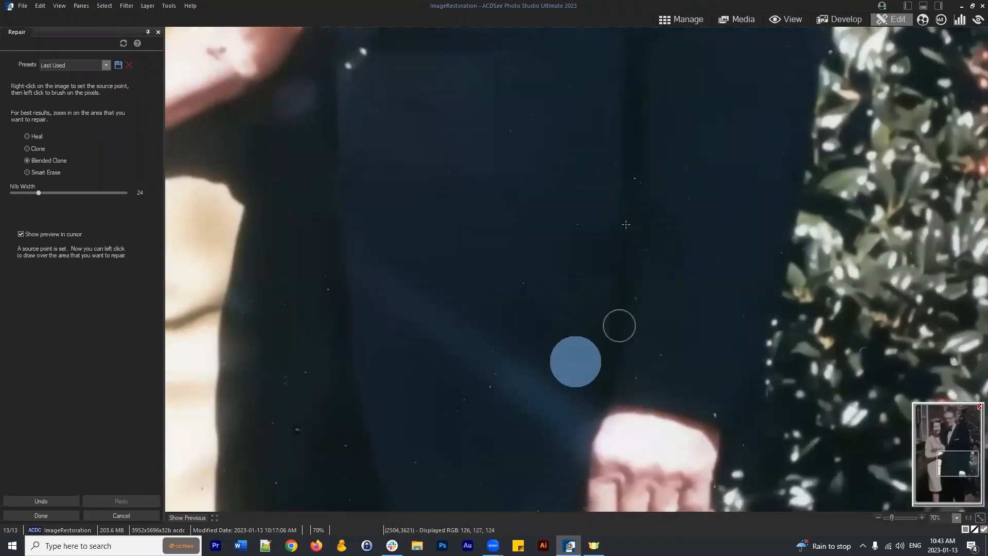
pyautogui.rightClick(634, 148)
pyautogui.click(633, 179)
pyautogui.rightClick(701, 371)
pyautogui.click(720, 400)
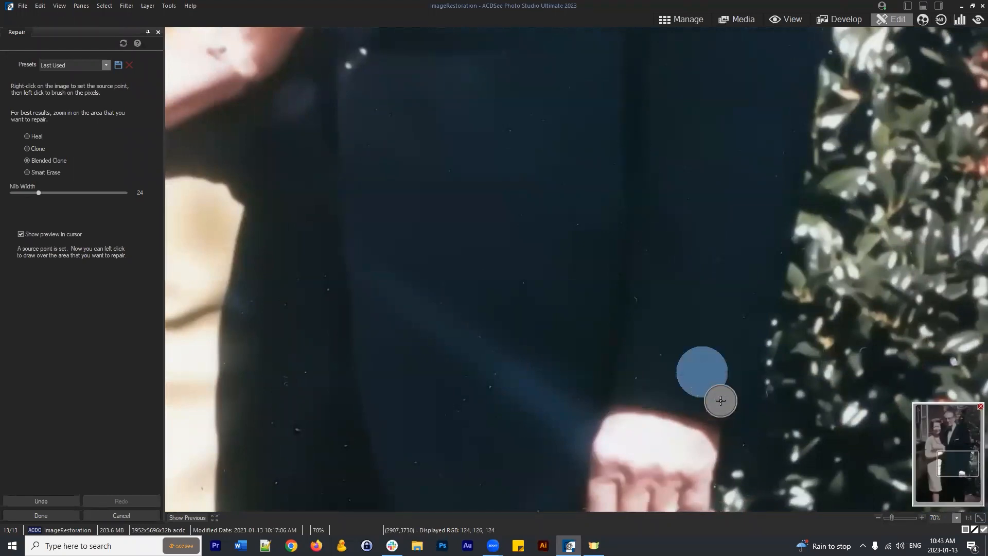
pyautogui.rightClick(687, 329)
pyautogui.click(664, 353)
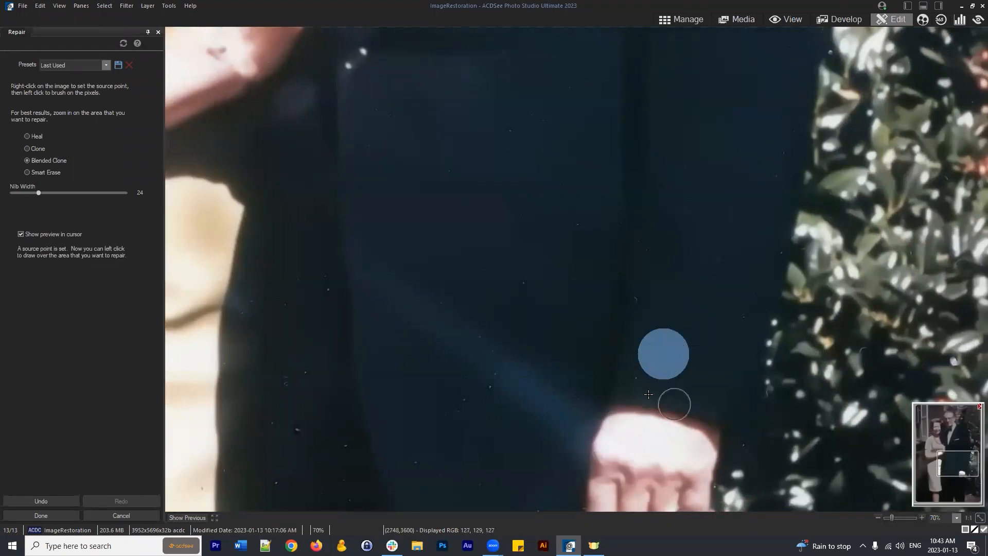
pyautogui.rightClick(663, 375)
pyautogui.click(640, 375)
# Clone out the specks on the dark fabric between the woman's cream skirt and the front edge of the man's jacket
pyautogui.moveTo(681, 331)
pyautogui.mouseDown()
pyautogui.moveTo(679, 254)
pyautogui.moveTo(767, 197)
pyautogui.moveTo(769, 266)
pyautogui.mouseUp()
pyautogui.rightClick(418, 296)
pyautogui.click(393, 299)
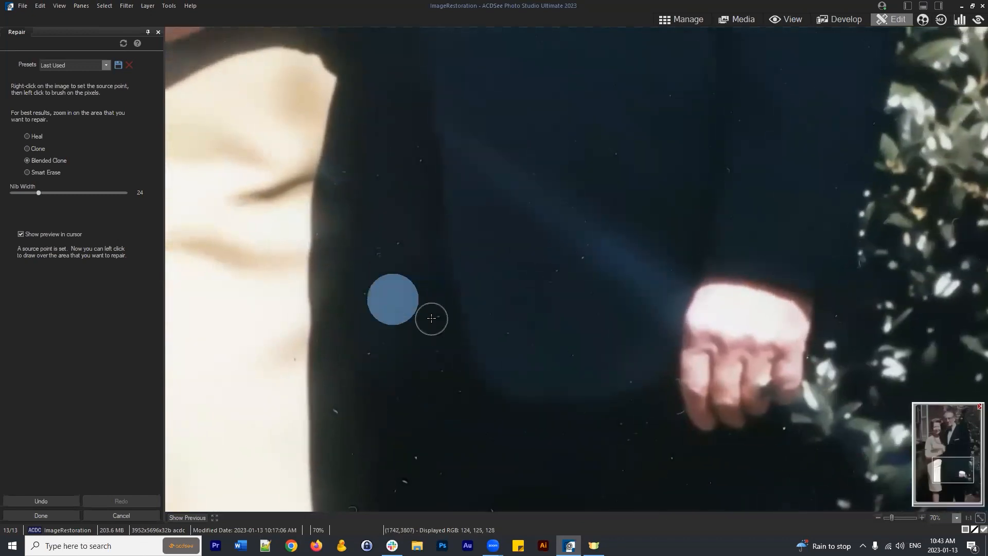
pyautogui.rightClick(427, 268)
pyautogui.click(410, 244)
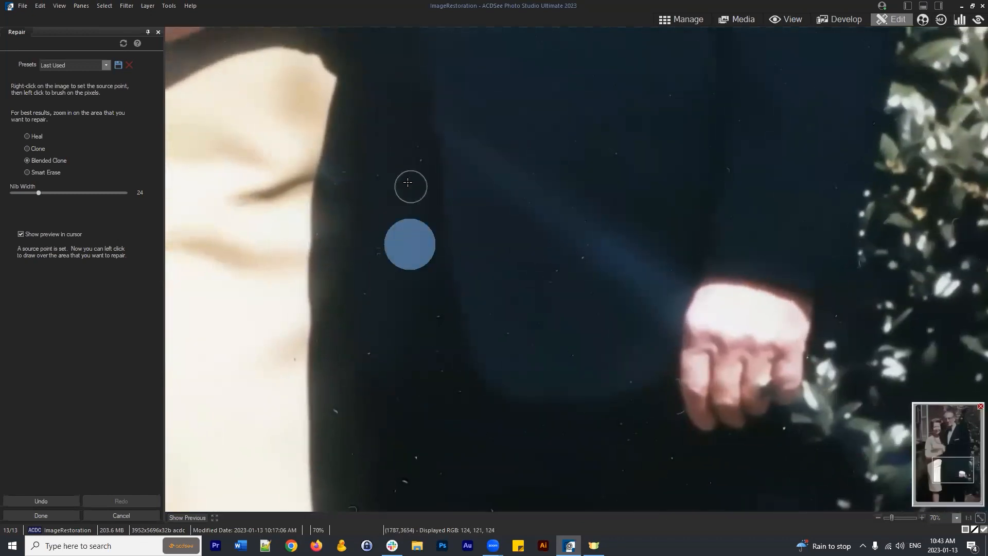
pyautogui.rightClick(407, 182)
pyautogui.click(410, 152)
# Clone out the specks on the lower jacket panel and on the trousers just below the hem beside the hand
pyautogui.rightClick(580, 282)
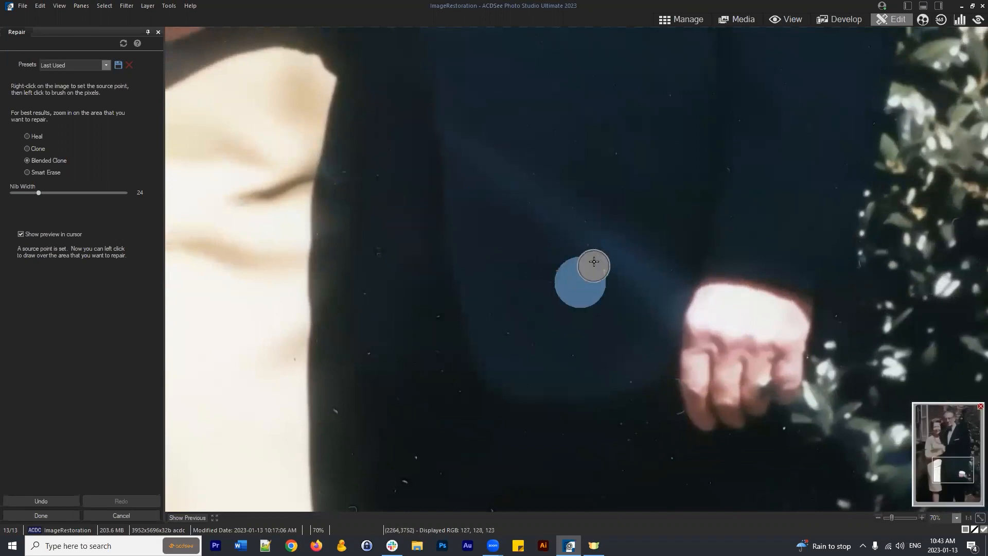
pyautogui.click(585, 257)
pyautogui.moveTo(605, 335); pyautogui.dragTo(576, 196)
pyautogui.moveTo(620, 357); pyautogui.dragTo(627, 334)
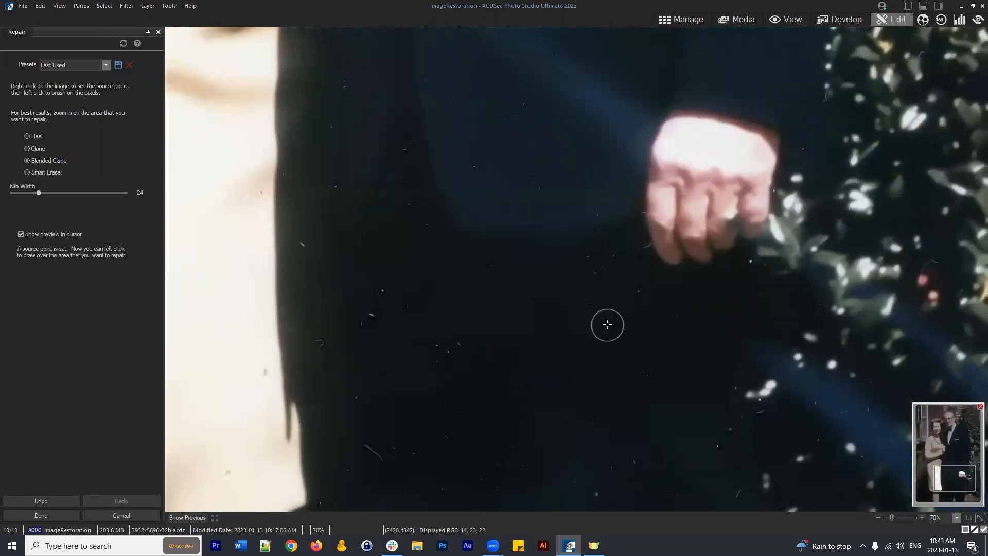
pyautogui.click(608, 324)
pyautogui.click(645, 292)
pyautogui.click(591, 316)
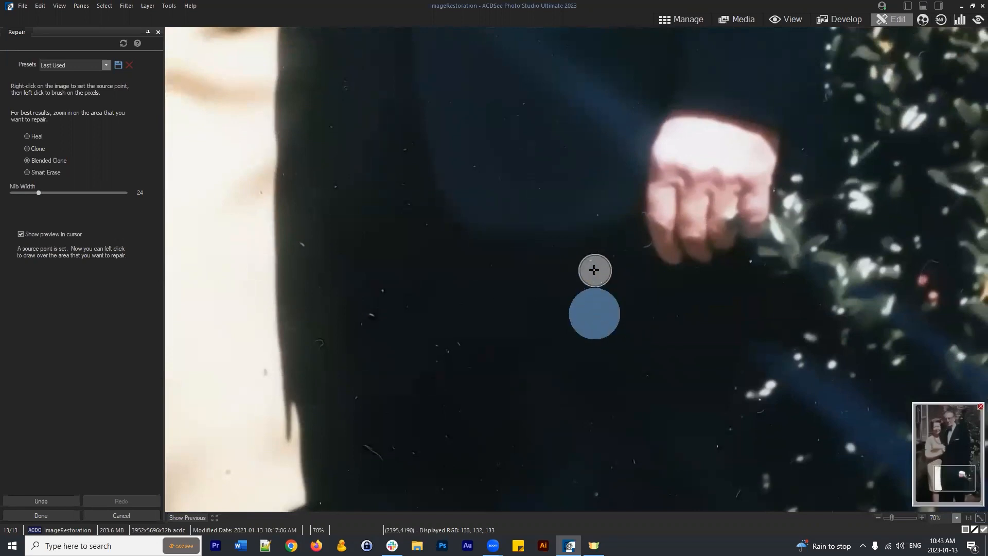
pyautogui.click(591, 267)
# Remove the spots and the curved hair mark from the dark trouser fabric running along the skirt's edge
pyautogui.click(382, 376)
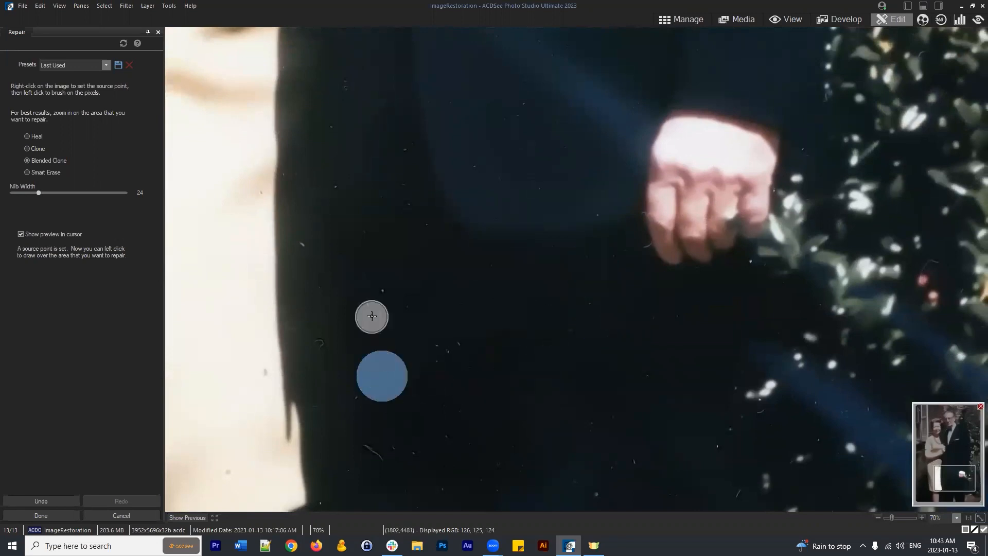
pyautogui.click(377, 303)
pyautogui.click(315, 247)
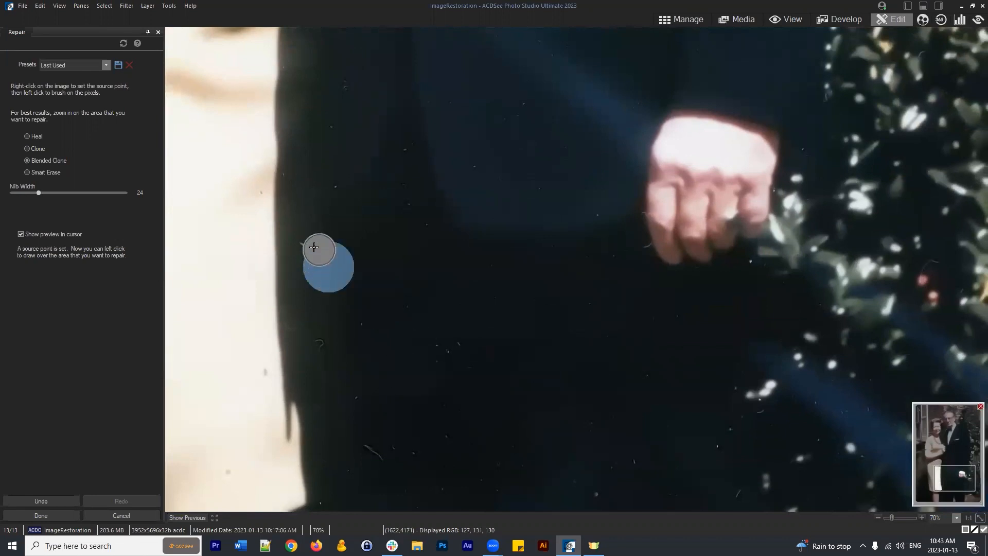
pyautogui.click(316, 350)
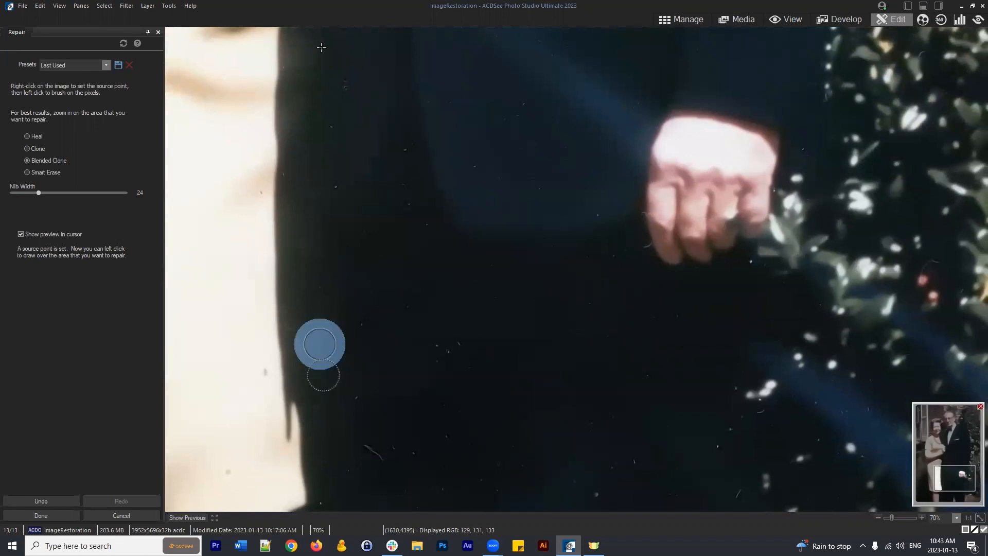
pyautogui.click(367, 171)
pyautogui.click(348, 185)
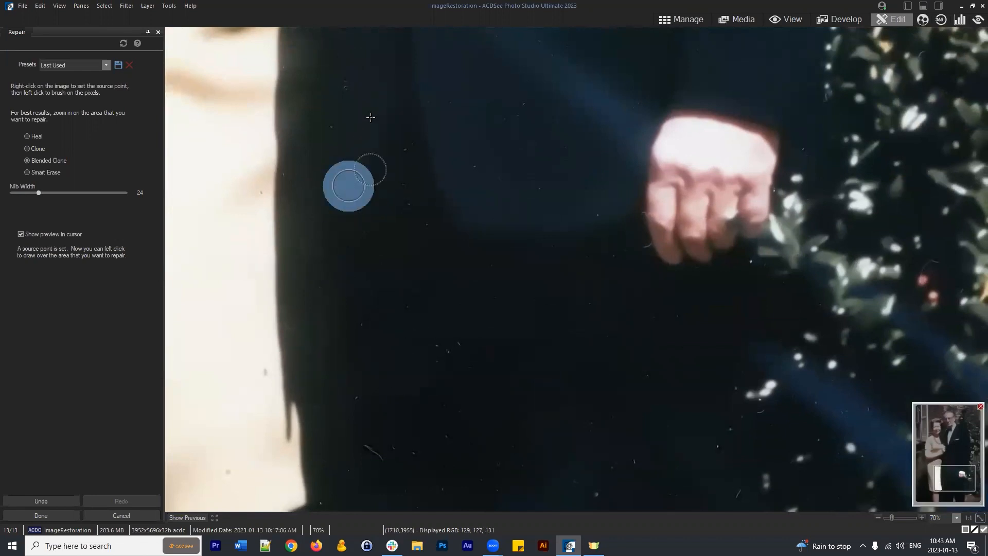
# Clone over the remaining specks higher up the dark strip between the skirt and the jacket front
pyautogui.moveTo(369, 122); pyautogui.dragTo(375, 167)
pyautogui.click(384, 165)
pyautogui.click(354, 128)
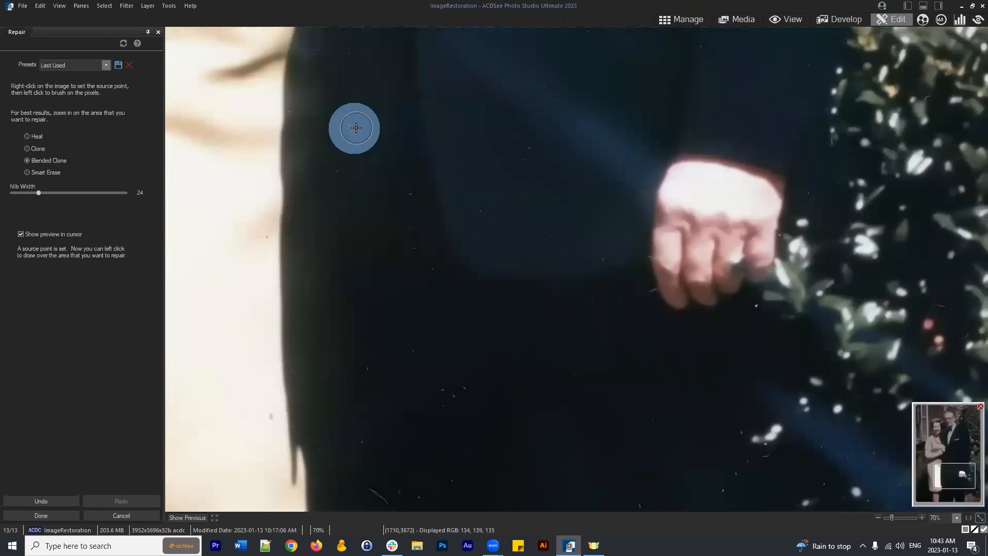
pyautogui.click(390, 209)
pyautogui.click(403, 193)
# Repair the specks along the jacket's lower front and rounded hem, across to the area beside the hand
pyautogui.click(491, 241)
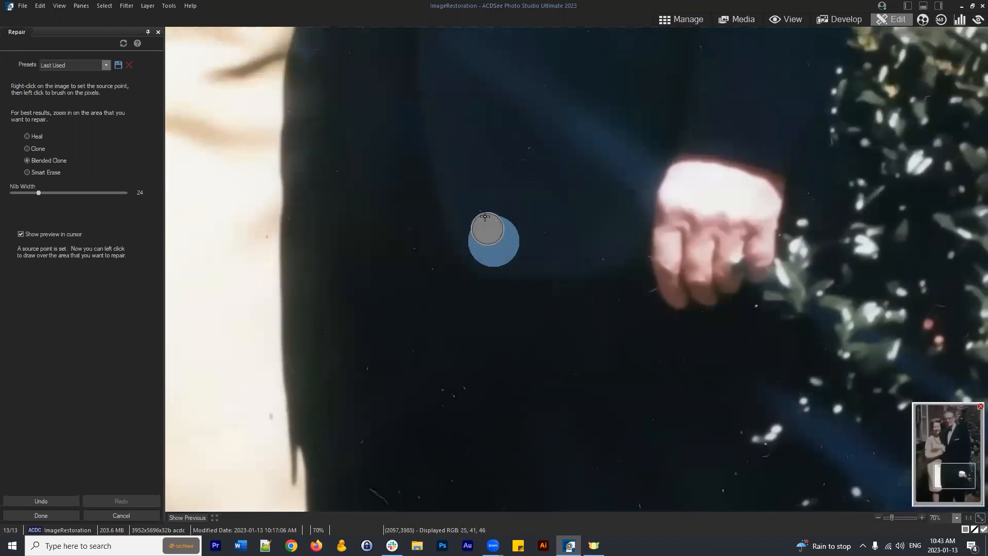
pyautogui.click(478, 212)
pyautogui.click(536, 252)
pyautogui.click(545, 233)
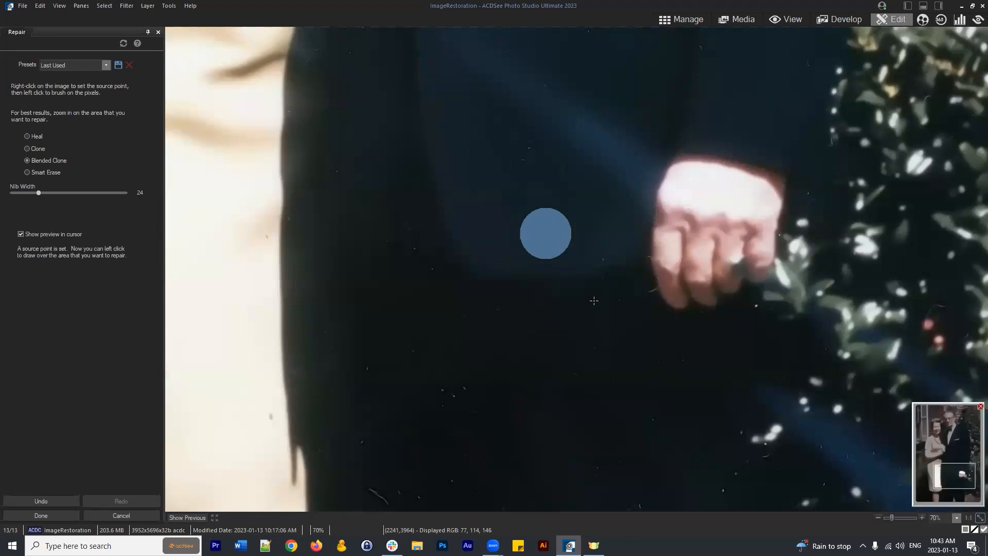
pyautogui.rightClick(578, 248)
pyautogui.click(606, 253)
# Clone out the specks on the upper trouser leg below the man's hand, on the side nearer the bushes
pyautogui.moveTo(699, 398)
pyautogui.mouseDown()
pyautogui.moveTo(613, 279)
pyautogui.moveTo(696, 202)
pyautogui.mouseUp()
pyautogui.click(681, 377)
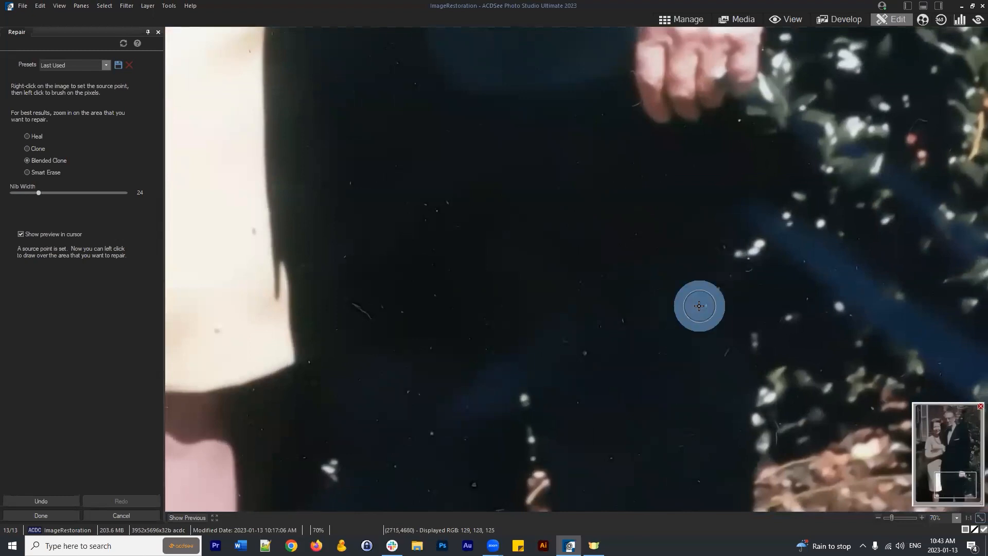
pyautogui.click(638, 371)
pyautogui.click(626, 377)
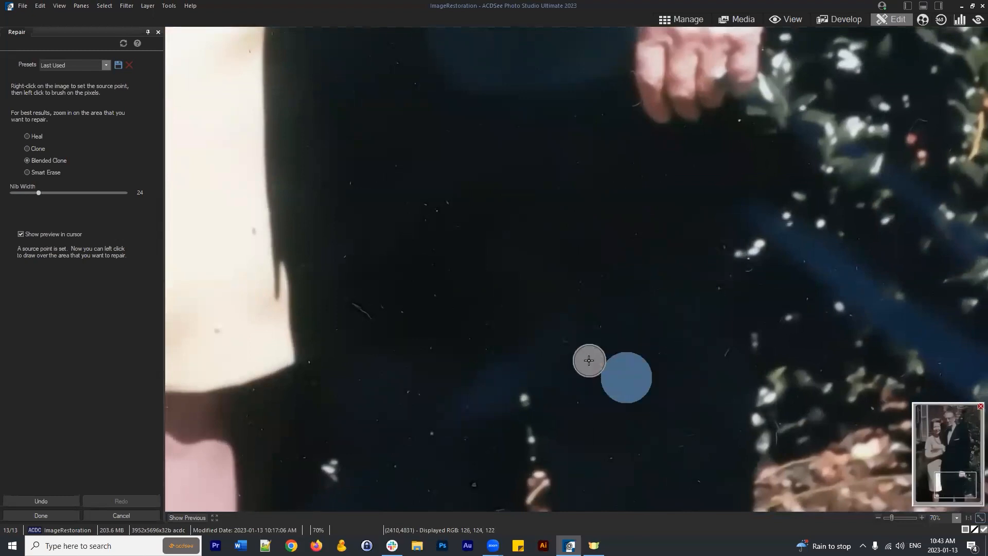
pyautogui.click(588, 359)
pyautogui.click(593, 324)
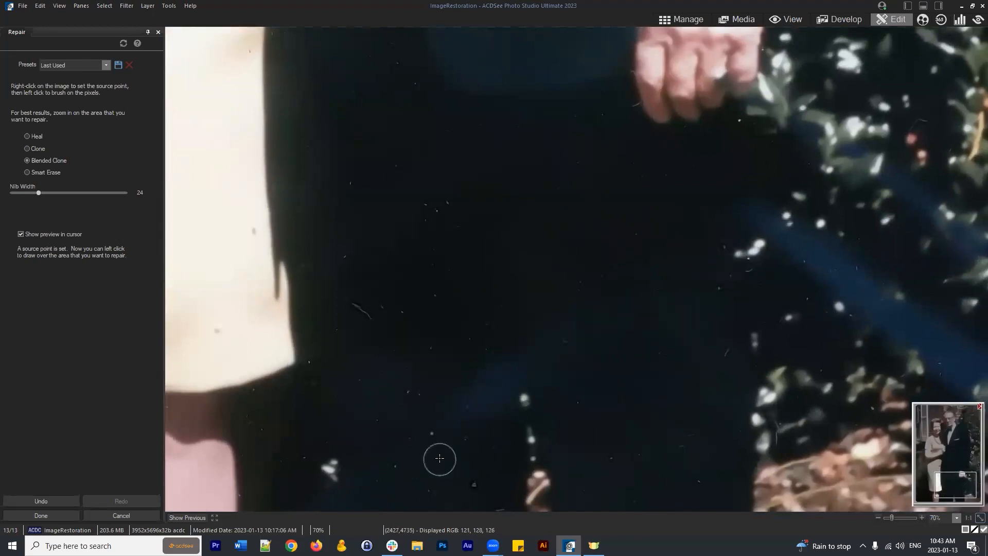
# Remove the long scratch on the trousers near the skirt's lower corner, along with the small specks around it
pyautogui.click(435, 434)
pyautogui.click(368, 333)
pyautogui.click(366, 312)
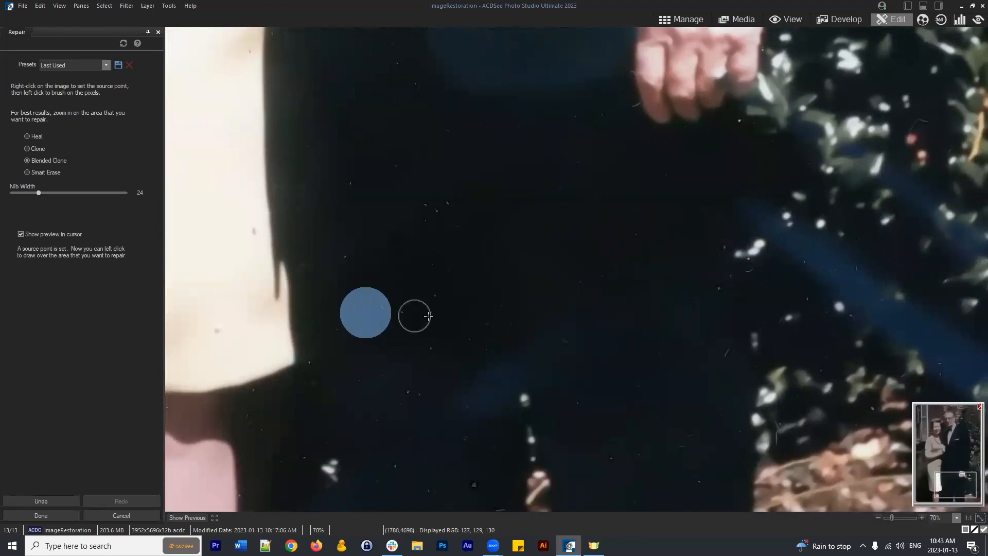
pyautogui.click(375, 319)
pyautogui.click(387, 309)
pyautogui.click(417, 322)
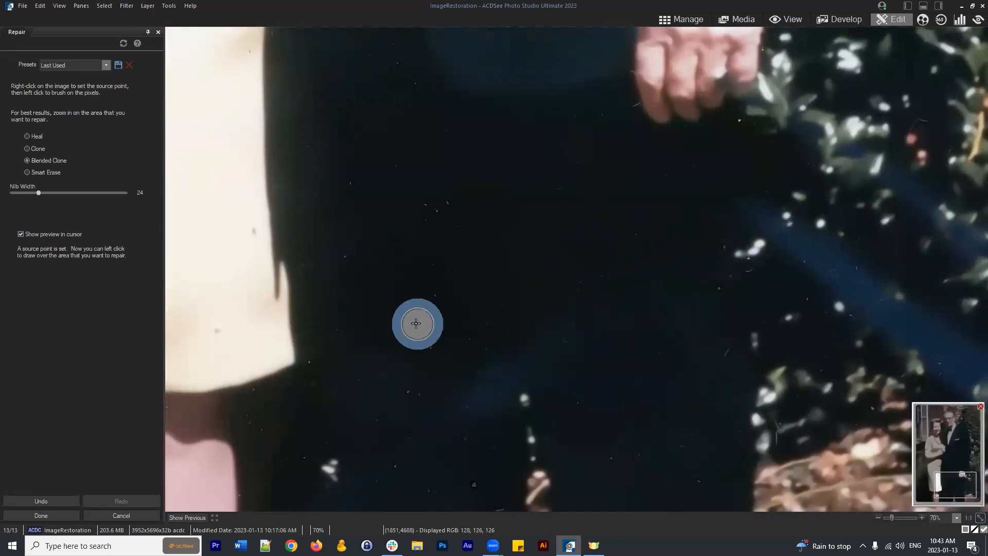
# Clone over the cluster of specks on the upper middle of the trousers, between the skirt and the hand
pyautogui.click(428, 293)
pyautogui.click(404, 232)
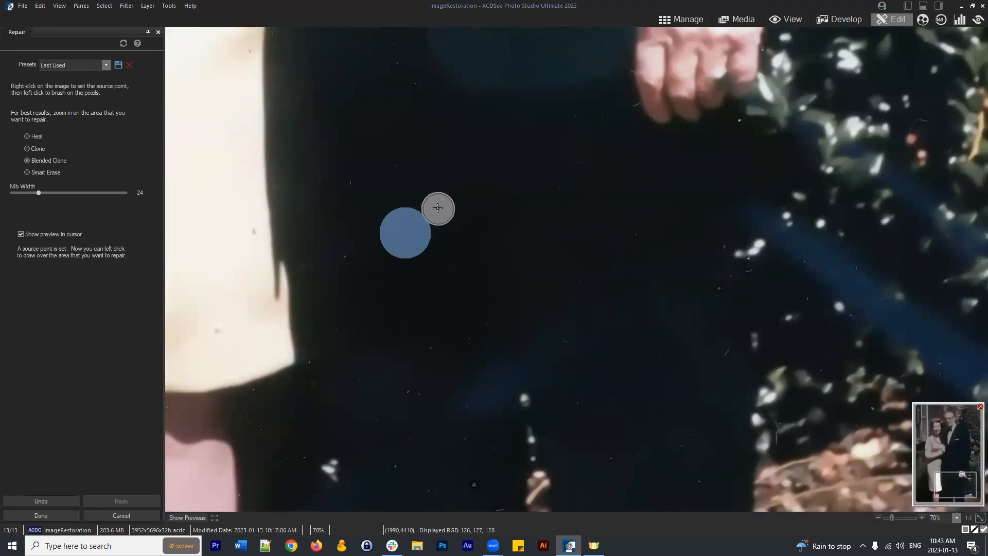
pyautogui.click(435, 208)
pyautogui.click(562, 216)
pyautogui.click(558, 200)
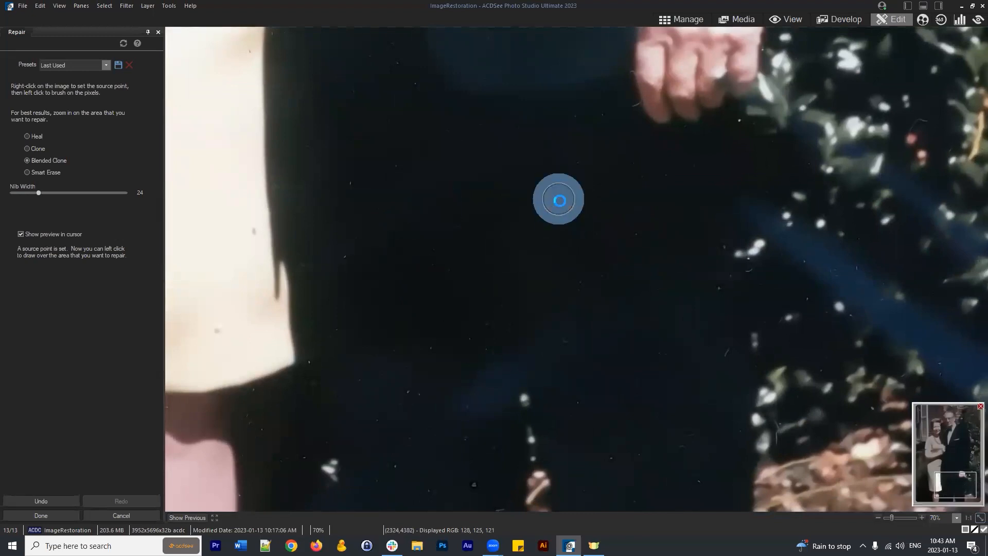
# Clean the specks off the lower trouser leg nearer the woman, beside the leaf-filled gap between the legs
pyautogui.click(603, 445)
pyautogui.moveTo(592, 431); pyautogui.dragTo(570, 347)
pyautogui.click(460, 449)
pyautogui.click(452, 403)
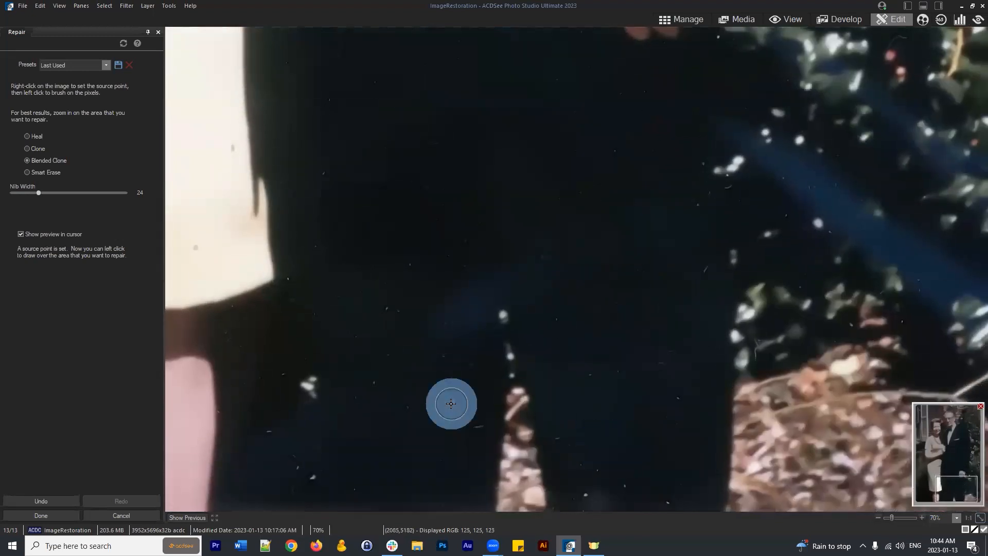
pyautogui.click(442, 451)
pyautogui.click(479, 422)
pyautogui.click(415, 449)
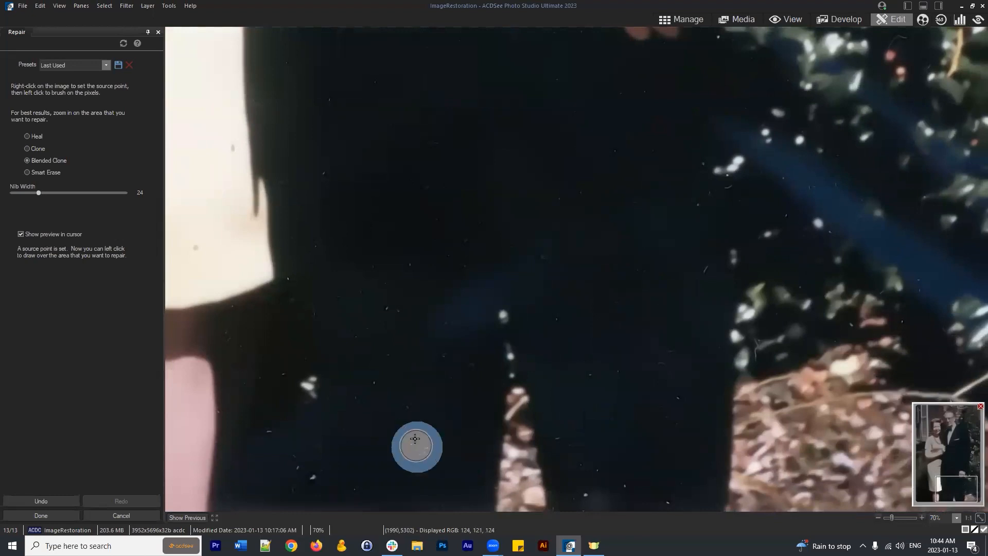
pyautogui.click(410, 414)
pyautogui.click(459, 393)
pyautogui.click(453, 361)
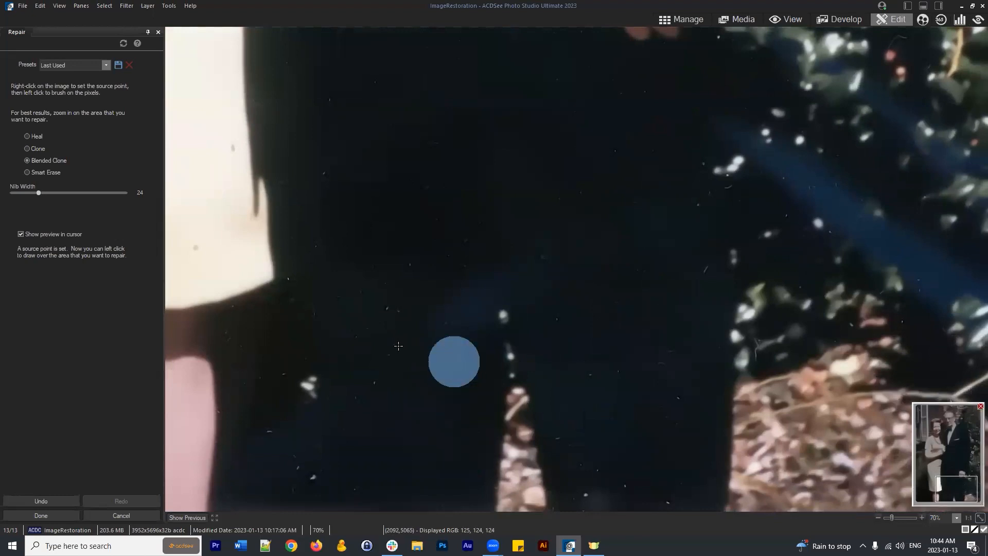
# Clone out the specks on the thigh and middle of the trouser leg nearer the woman
pyautogui.click(390, 312)
pyautogui.click(398, 247)
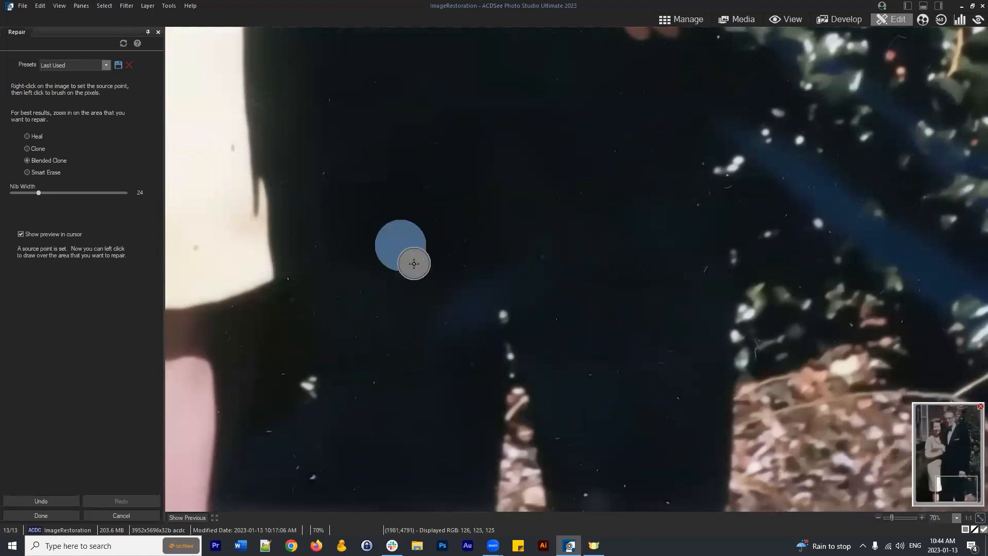
pyautogui.click(414, 266)
pyautogui.click(370, 418)
pyautogui.click(371, 386)
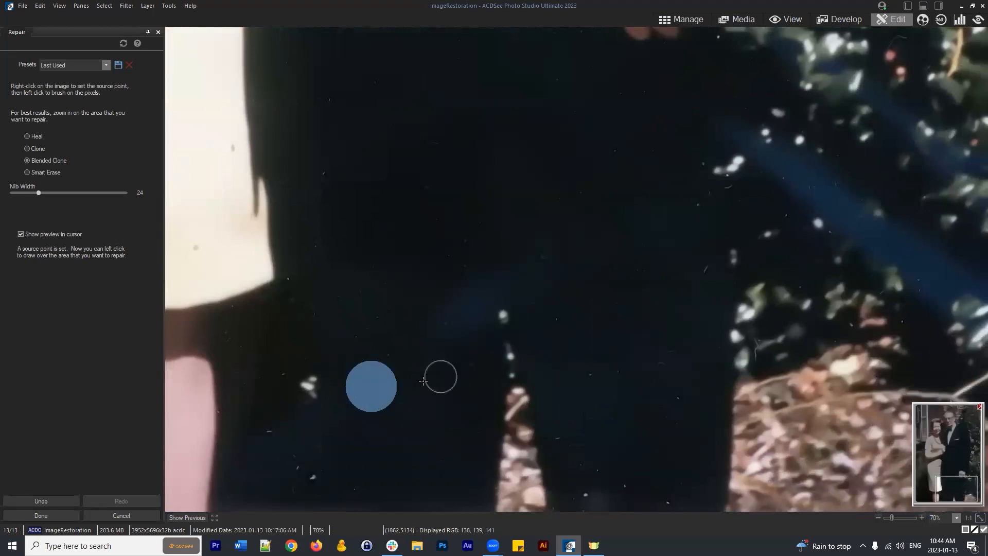
pyautogui.click(424, 344)
pyautogui.click(444, 325)
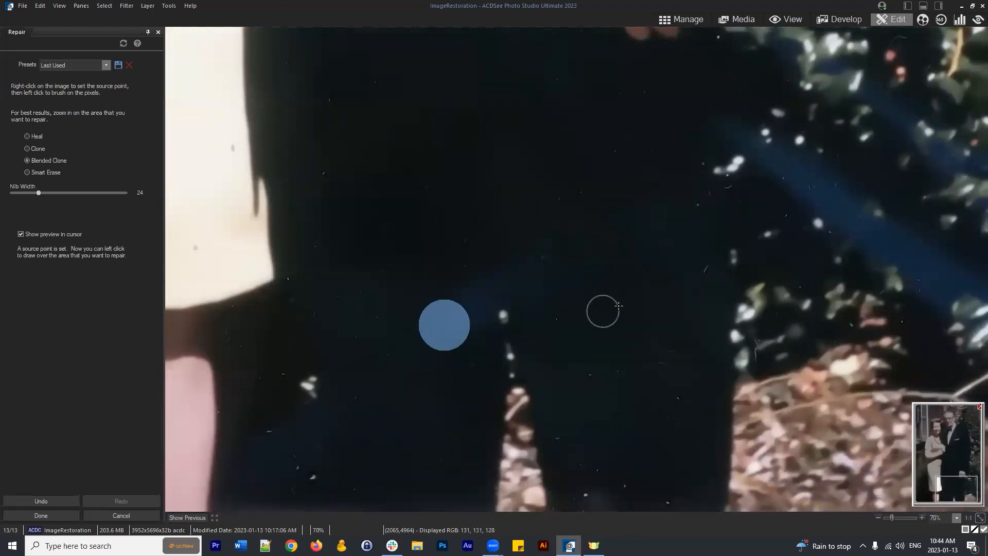
# Remove the scratch and specks near the outer trouser edge by the bushes and the speck above the leg gap
pyautogui.click(668, 291)
pyautogui.click(703, 268)
pyautogui.click(669, 254)
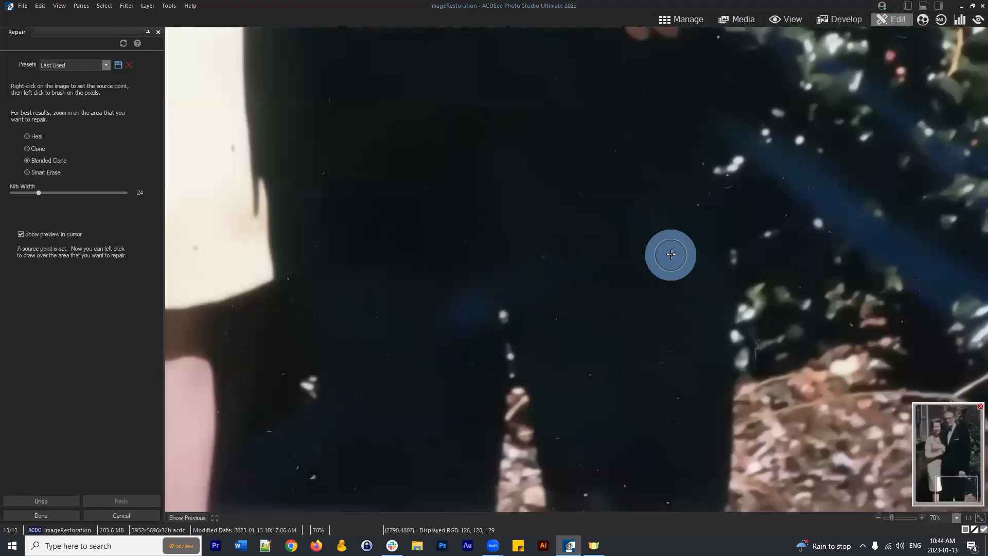
pyautogui.click(690, 205)
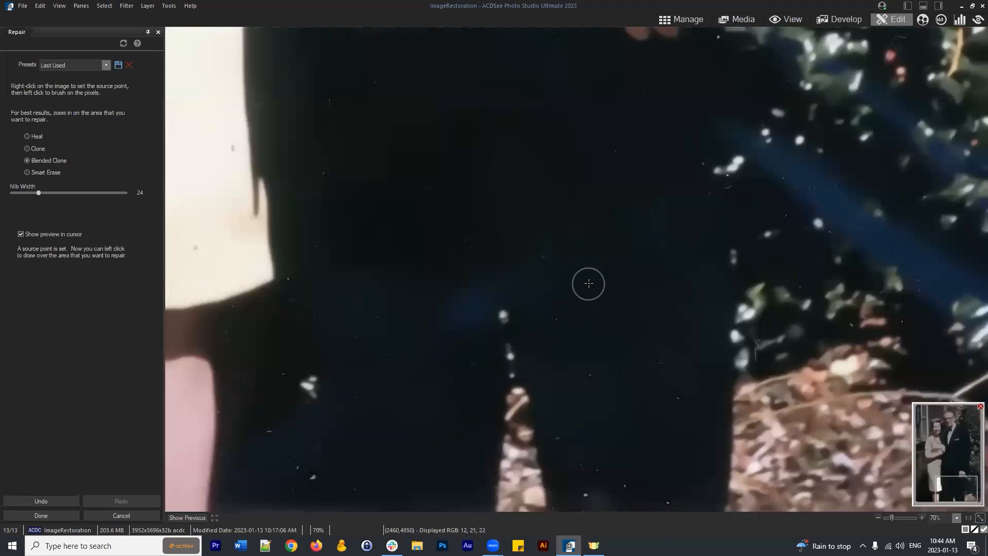
pyautogui.click(573, 282)
pyautogui.click(542, 257)
# Clone over the three specks across the middle of the trouser leg nearer the bushes
pyautogui.click(610, 406)
pyautogui.click(591, 375)
pyautogui.click(629, 404)
pyautogui.click(625, 370)
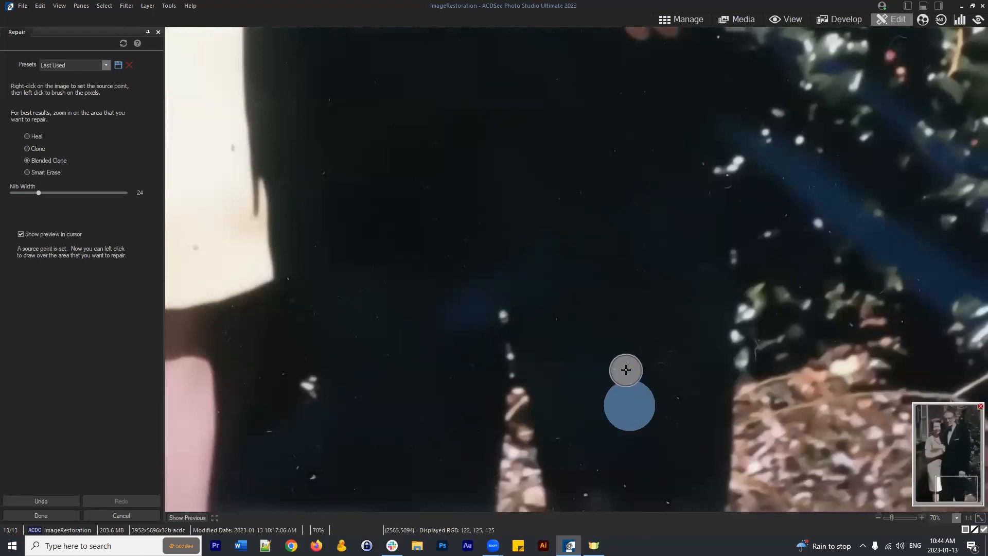
pyautogui.click(655, 414)
pyautogui.click(677, 404)
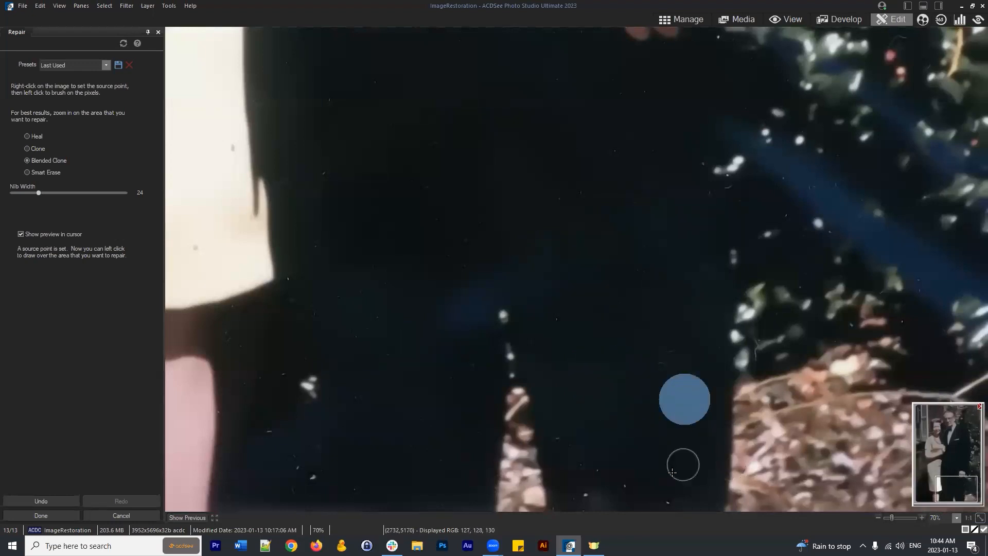
# Clone out specks near the photo's bottom edge on the trouser leg nearer the bushes, and reduce the nib width to 11
pyautogui.click(670, 454)
pyautogui.moveTo(670, 433)
pyautogui.mouseDown()
pyautogui.moveTo(647, 363)
pyautogui.moveTo(663, 368)
pyautogui.mouseUp()
pyautogui.click(597, 370)
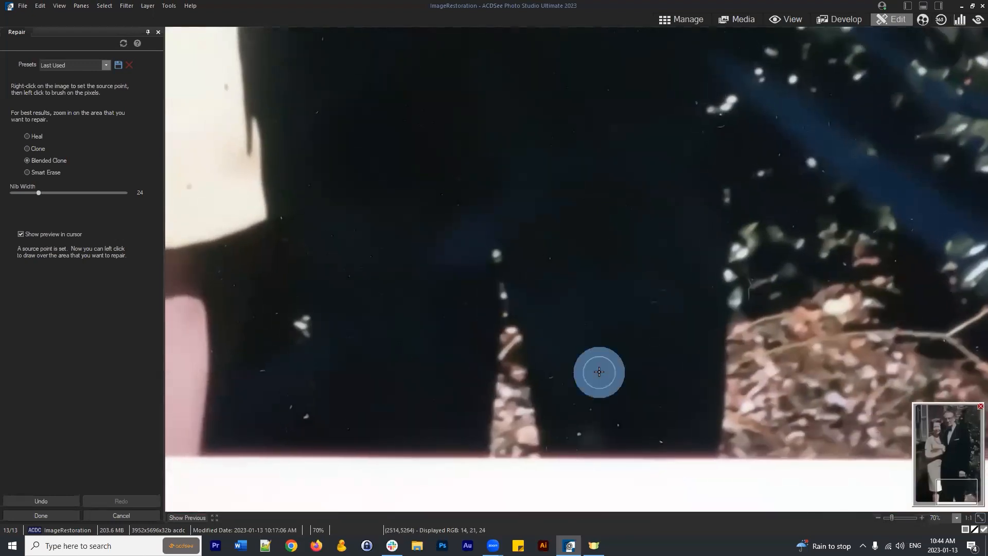
pyautogui.click(556, 377)
pyautogui.click(585, 402)
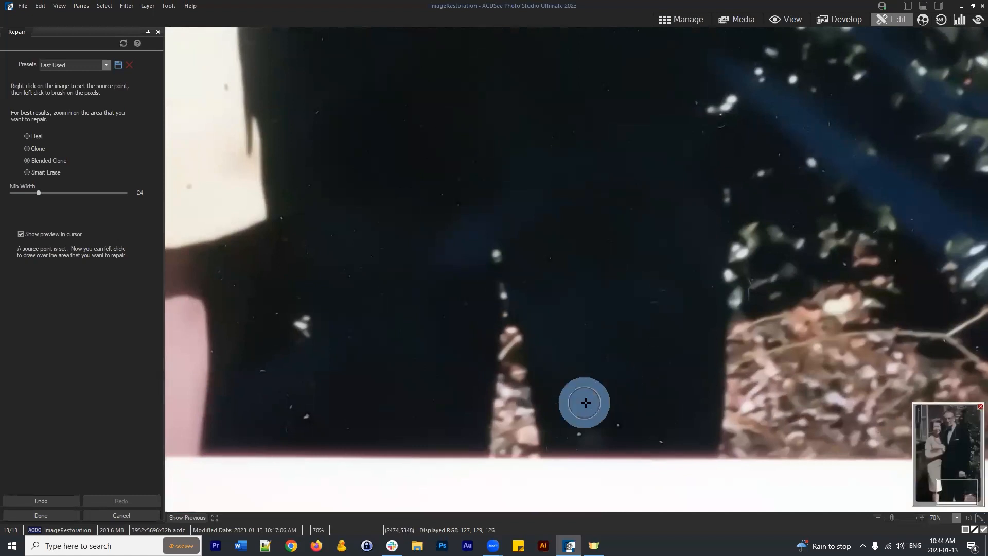
pyautogui.click(624, 391)
pyautogui.click(622, 417)
pyautogui.scroll(-3, 649, 412)
pyautogui.scroll(-2, 649, 412)
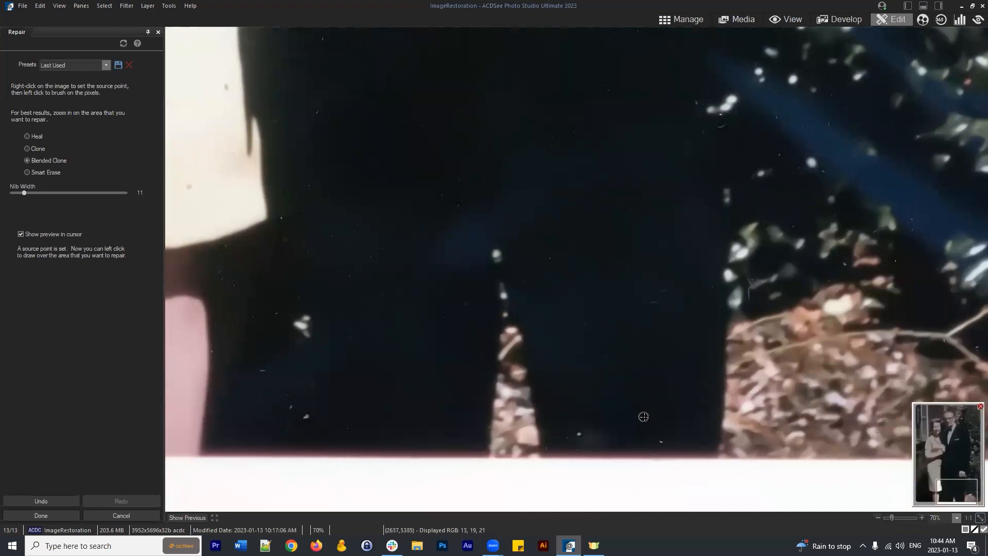
# Clone out the two remaining specks just above the photo's bottom border on the trouser leg nearer the bushes
pyautogui.click(644, 416)
pyautogui.click(663, 442)
pyautogui.click(594, 416)
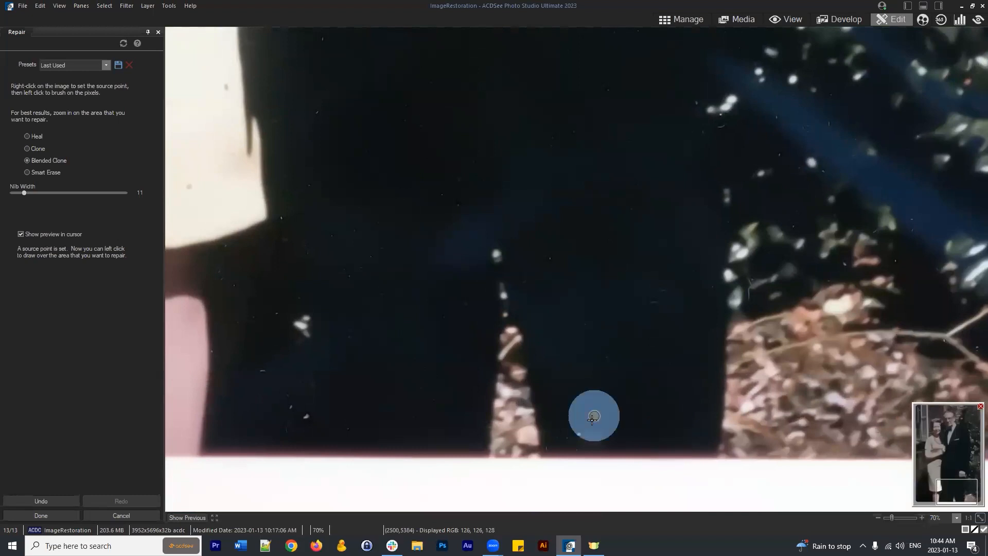
pyautogui.click(578, 433)
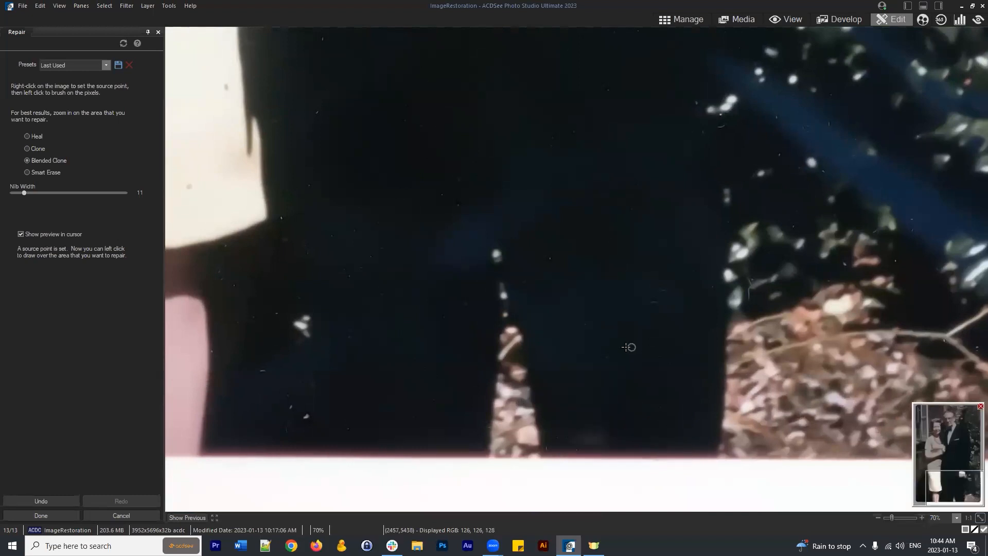
# Check the man's suit and the whole photo for remaining specks, and apply the repairs
pyautogui.scroll(-4, 631, 346)
pyautogui.scroll(-1, 651, 340)
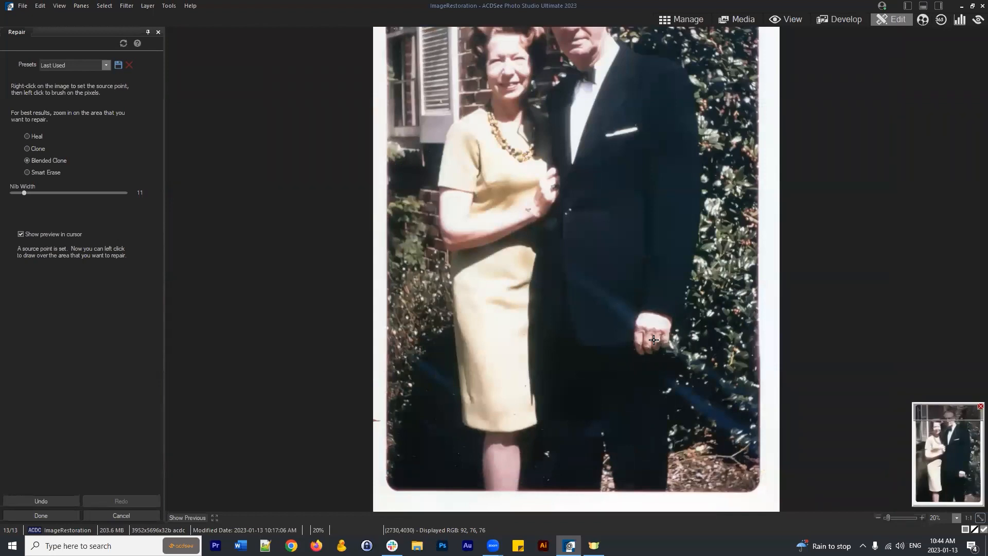
pyautogui.scroll(-1, 712, 307)
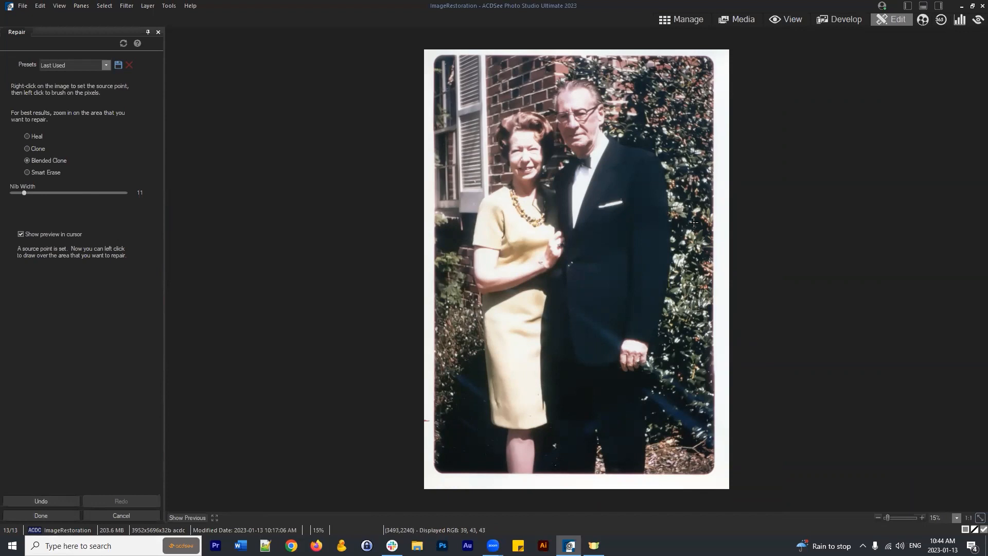
pyautogui.scroll(1, 667, 218)
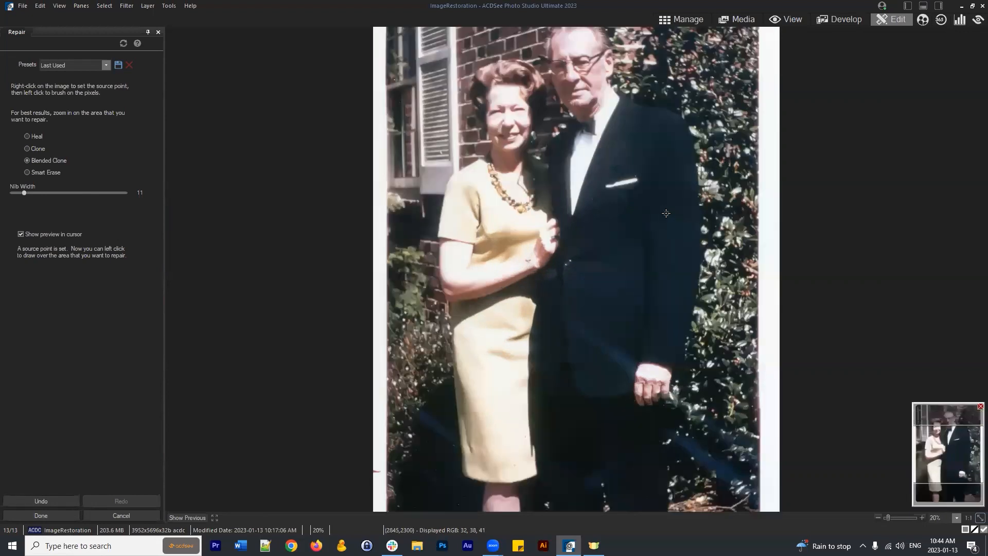
pyautogui.scroll(1, 666, 213)
pyautogui.scroll(2, 754, 203)
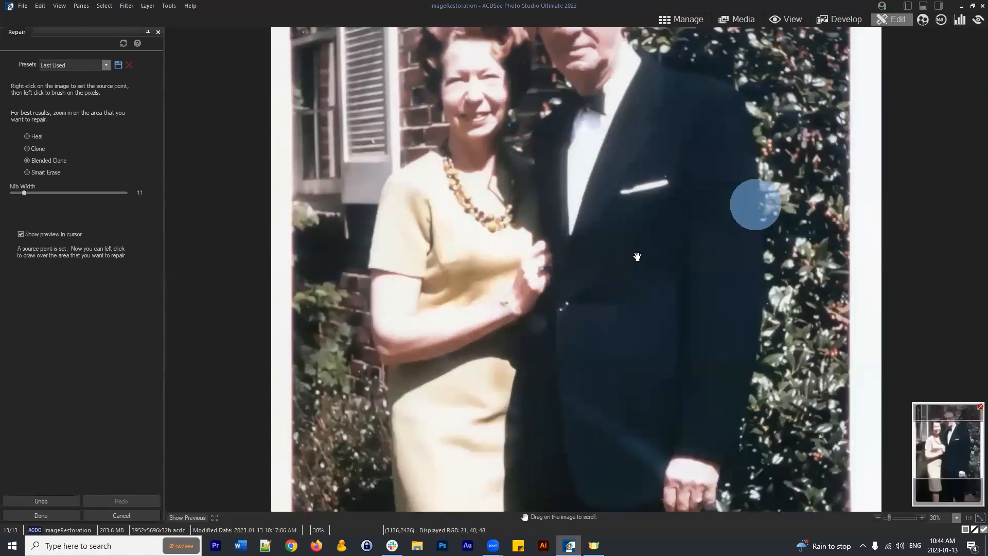
pyautogui.scroll(2, 690, 128)
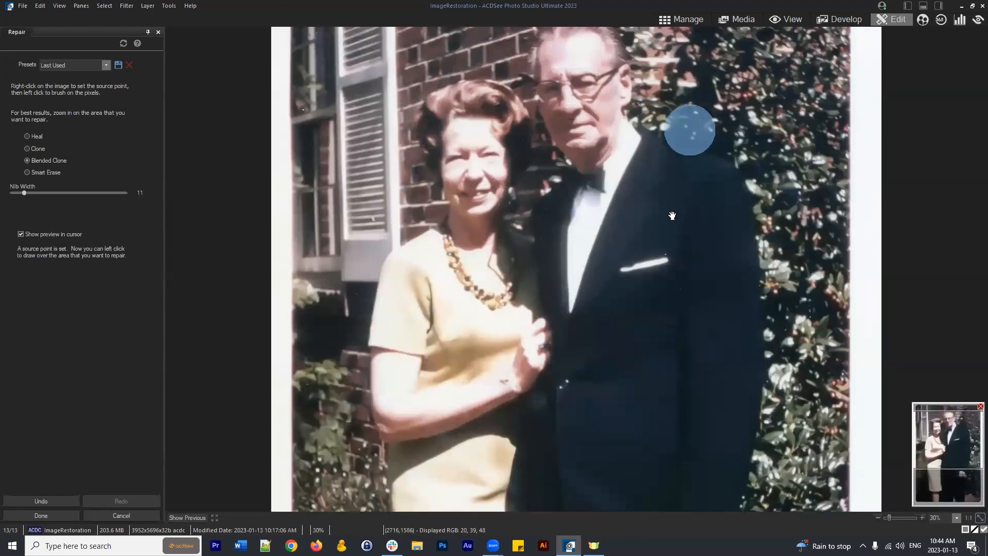
pyautogui.scroll(-8, 659, 191)
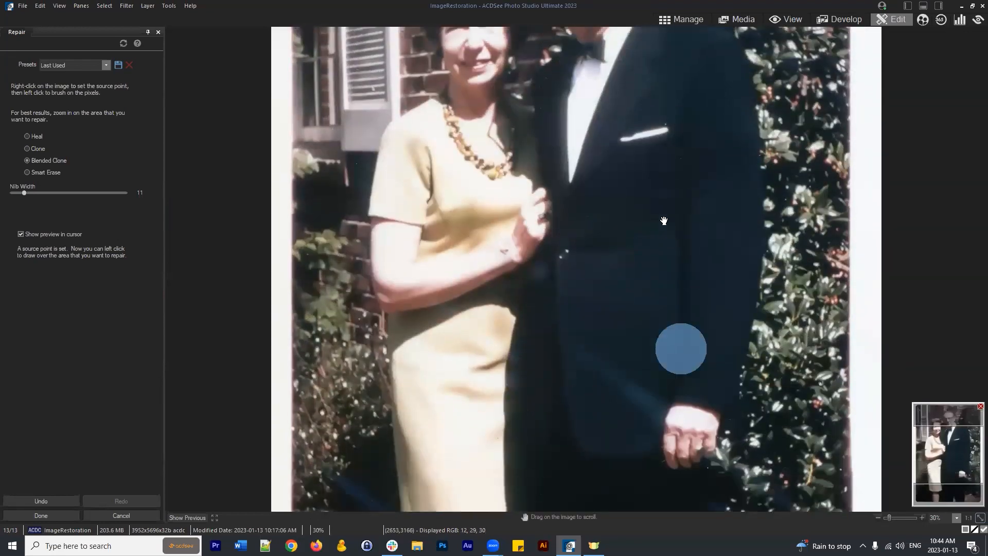
pyautogui.scroll(6, 675, 197)
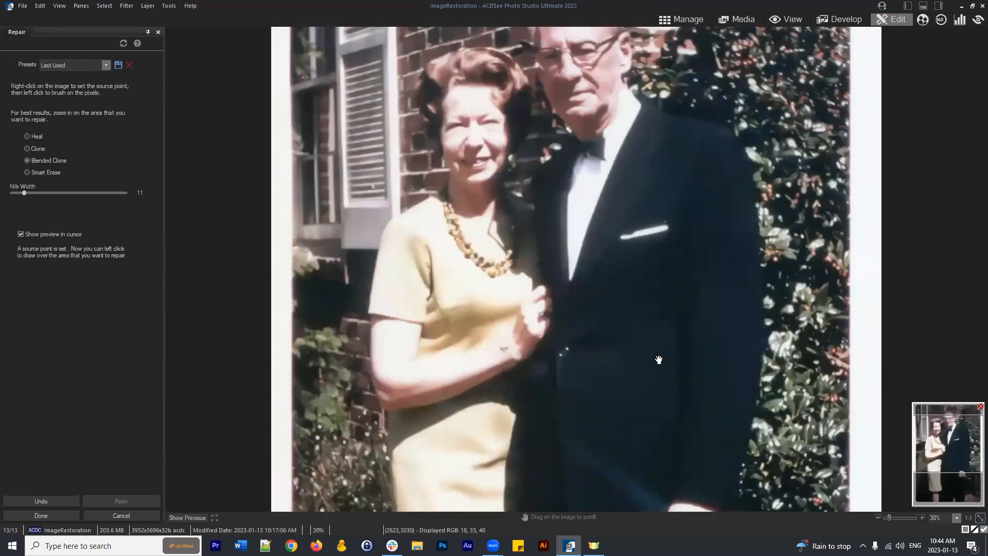
pyautogui.scroll(-1, 648, 206)
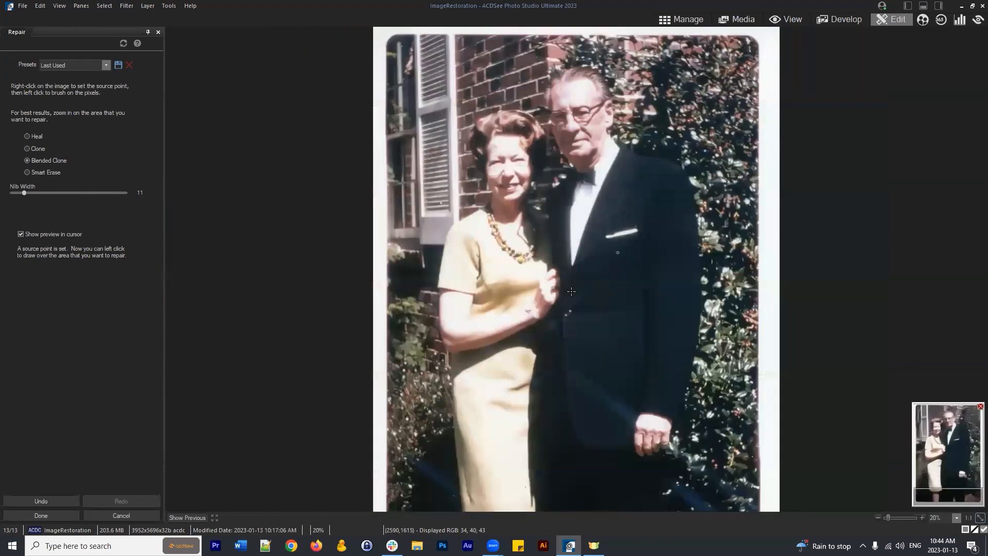
pyautogui.click(45, 514)
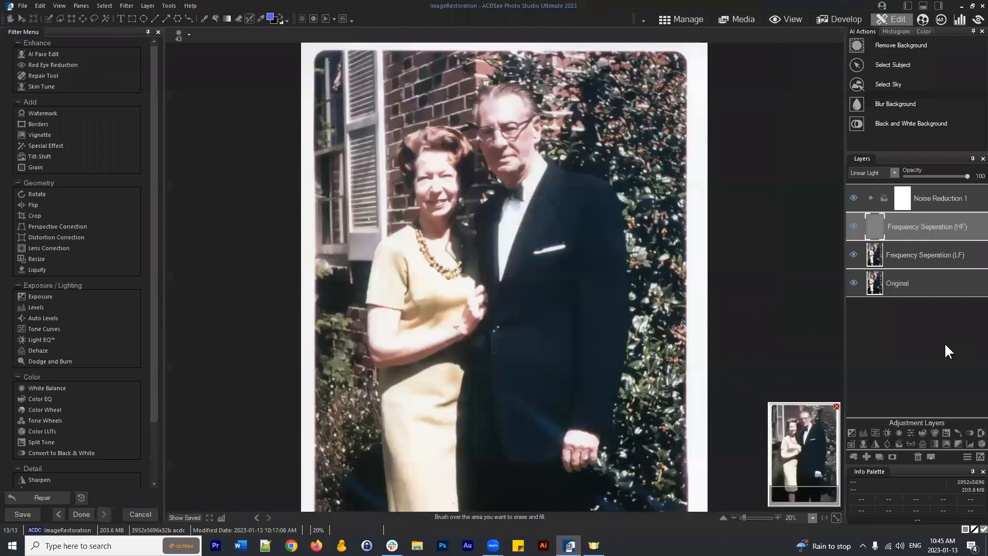
# Add a Sharpen adjustment layer above Noise Reduction 1 with a strength of 90 and a radius of 5
pyautogui.click(944, 344)
pyautogui.click(937, 202)
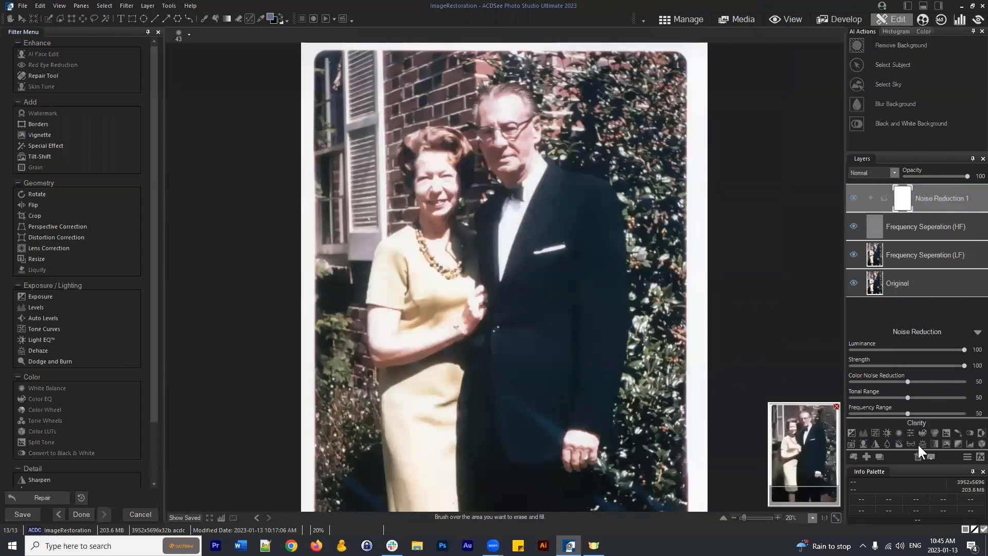
pyautogui.click(872, 443)
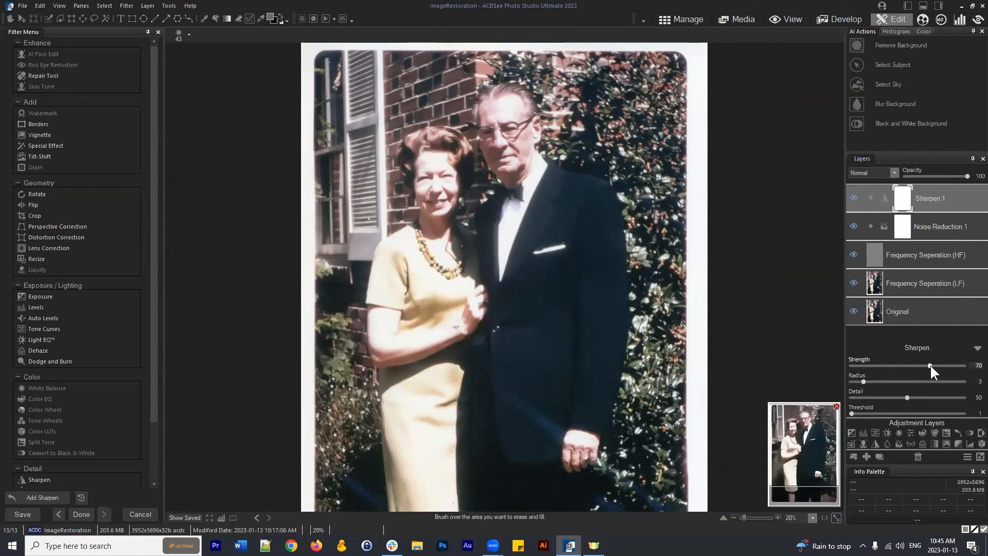
pyautogui.moveTo(930, 364); pyautogui.dragTo(946, 365)
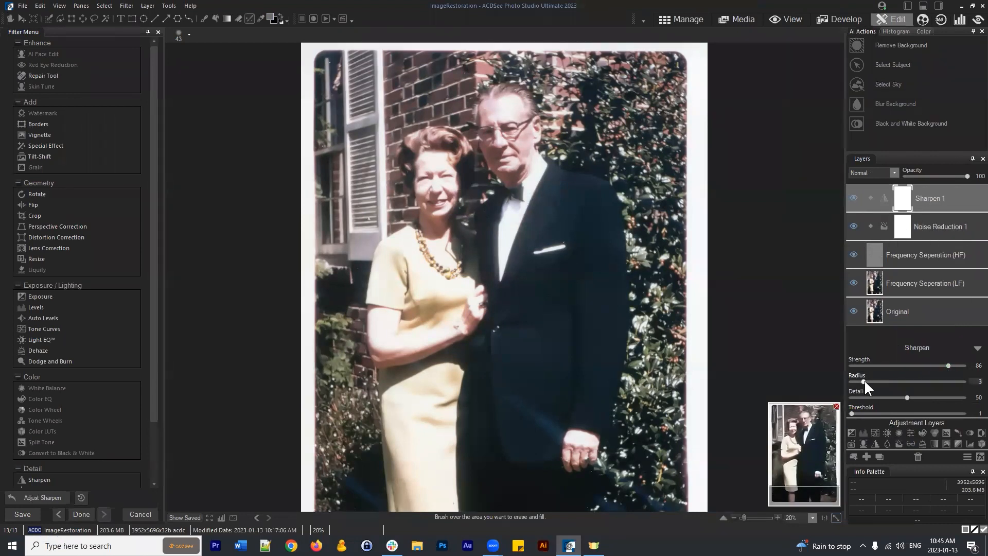
pyautogui.moveTo(864, 382); pyautogui.dragTo(875, 382)
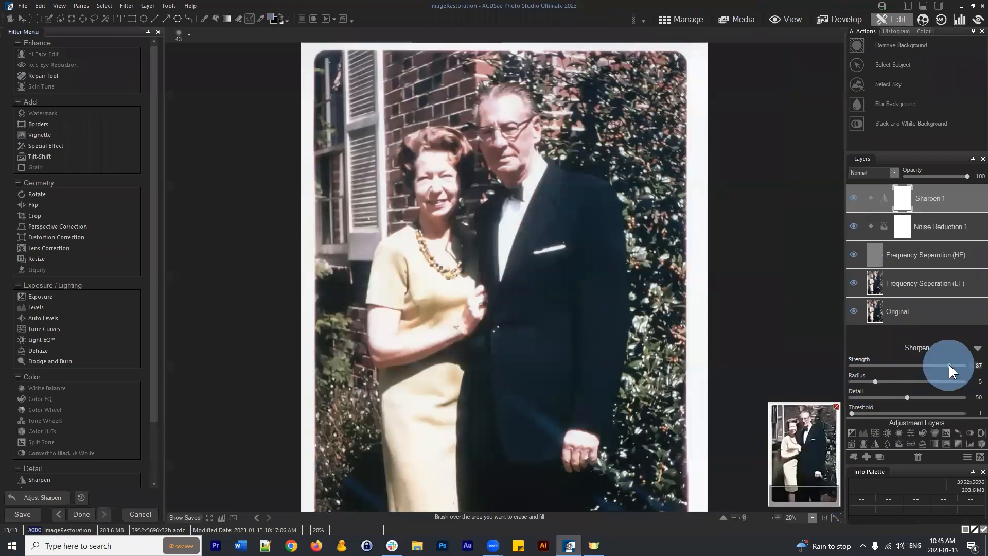
pyautogui.moveTo(950, 362); pyautogui.dragTo(952, 363)
pyautogui.click(949, 193)
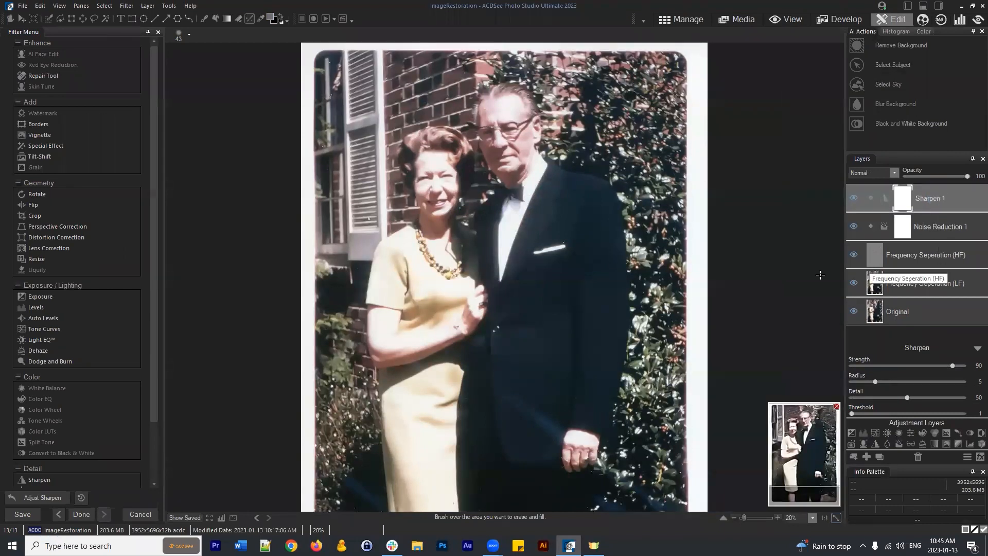
# Compare the photo with and without the Sharpen 1 layer, and save the image
pyautogui.click(852, 198)
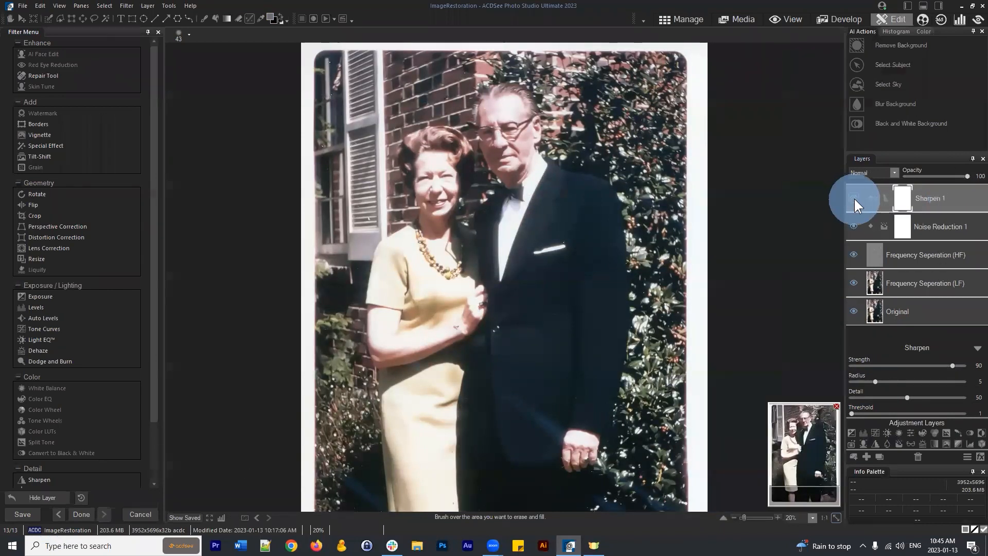
pyautogui.click(853, 198)
pyautogui.scroll(-1, 698, 228)
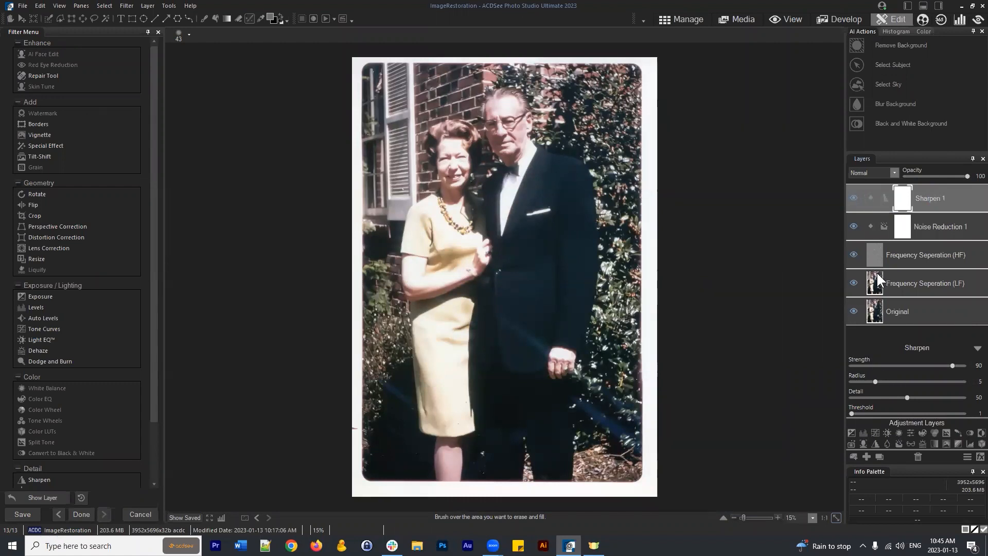
pyautogui.click(22, 6)
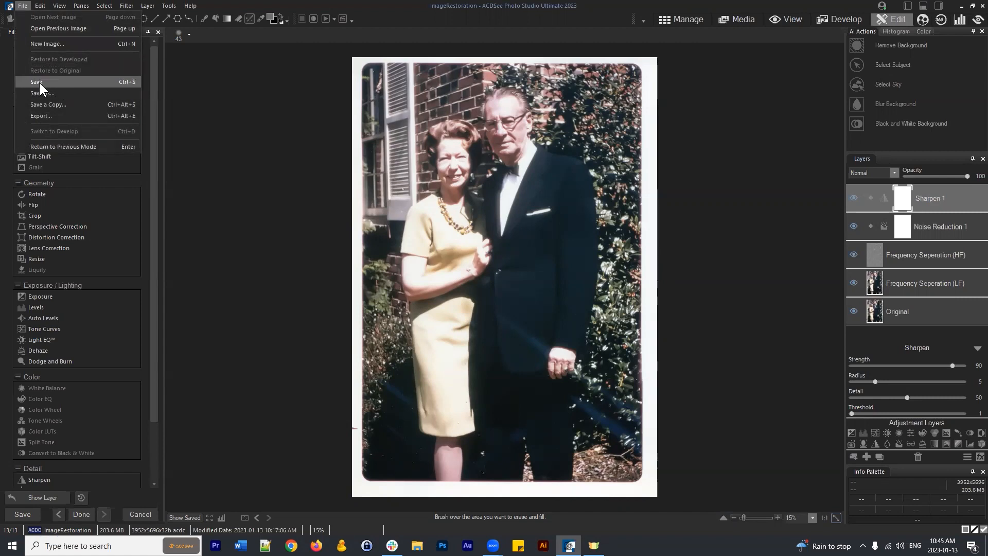
pyautogui.click(39, 81)
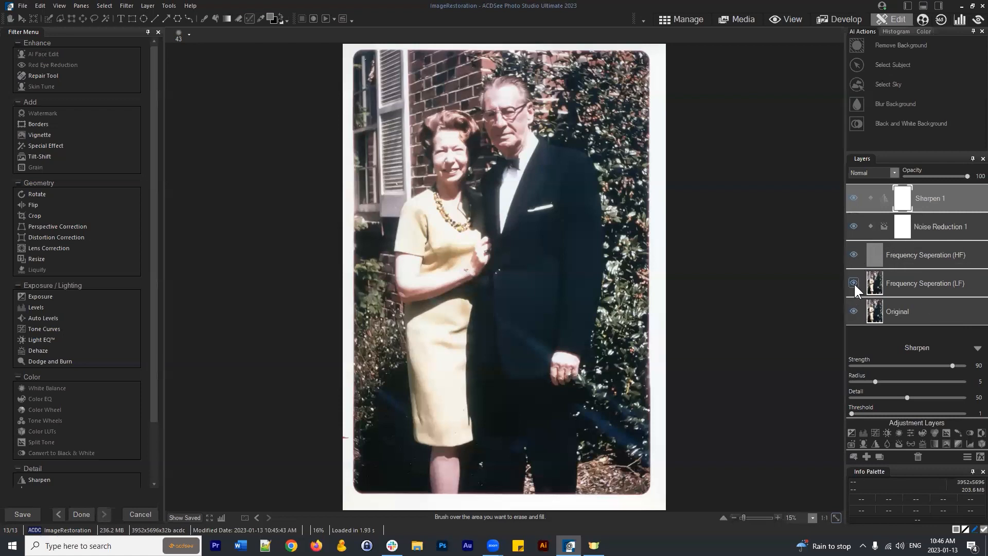
# Compare the restoration with the Original layer by hiding and reshowing the four layers above it, and select Sharpen 1
pyautogui.moveTo(850, 282); pyautogui.dragTo(857, 199)
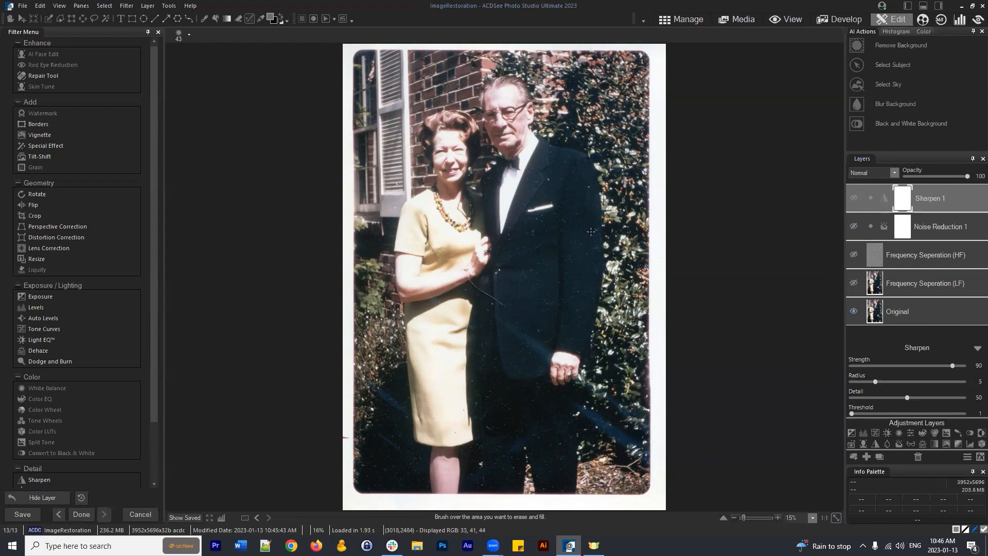
pyautogui.click(853, 281)
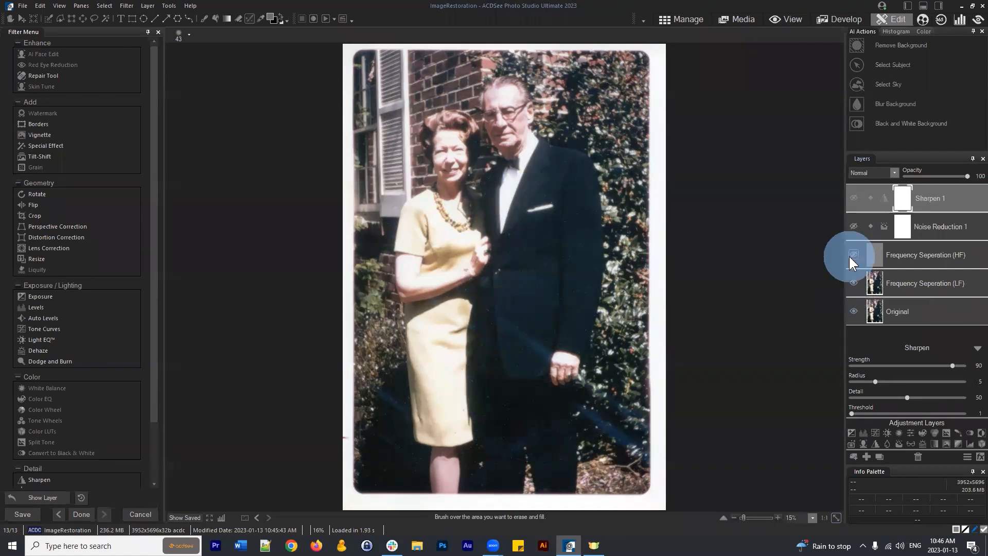
pyautogui.click(851, 255)
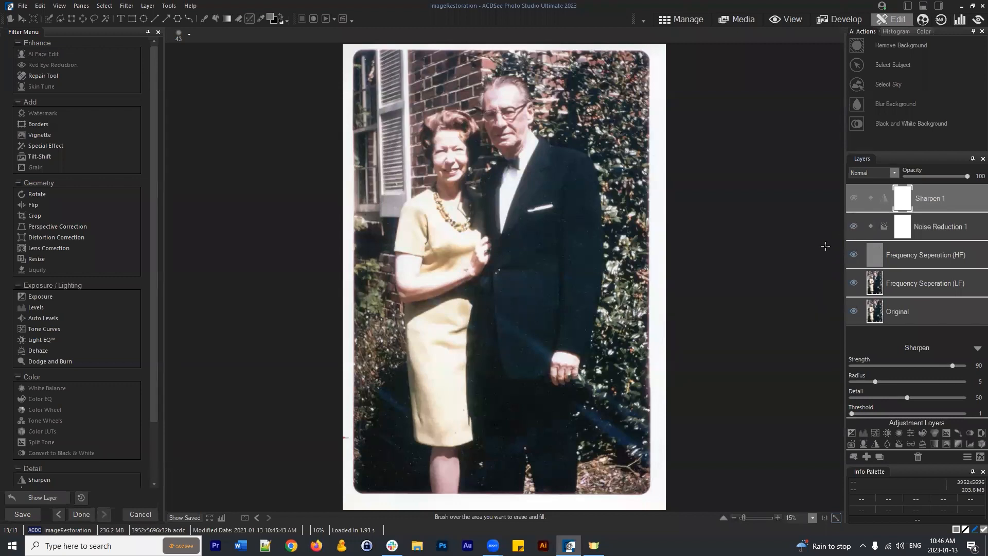
pyautogui.click(938, 260)
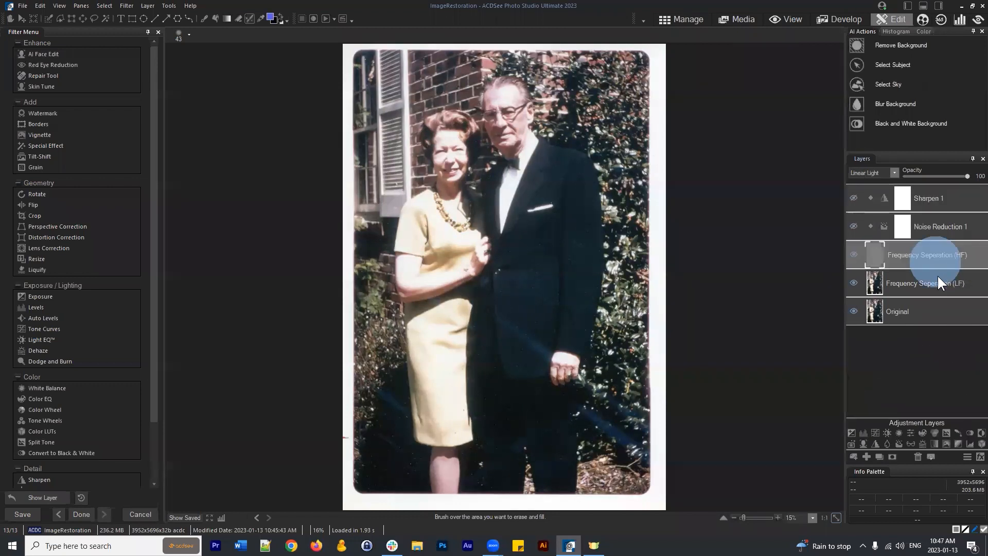
pyautogui.click(942, 247)
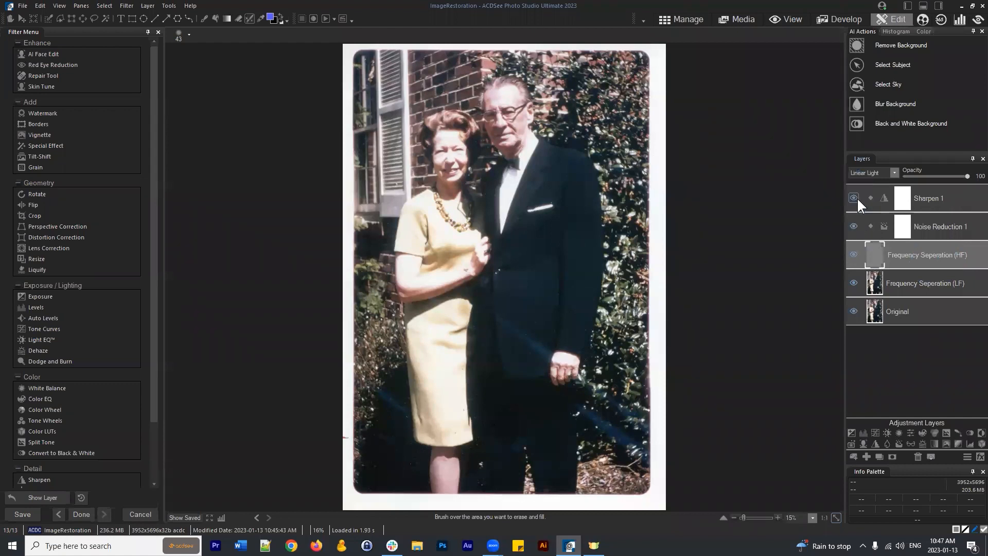
pyautogui.click(908, 376)
pyautogui.click(935, 197)
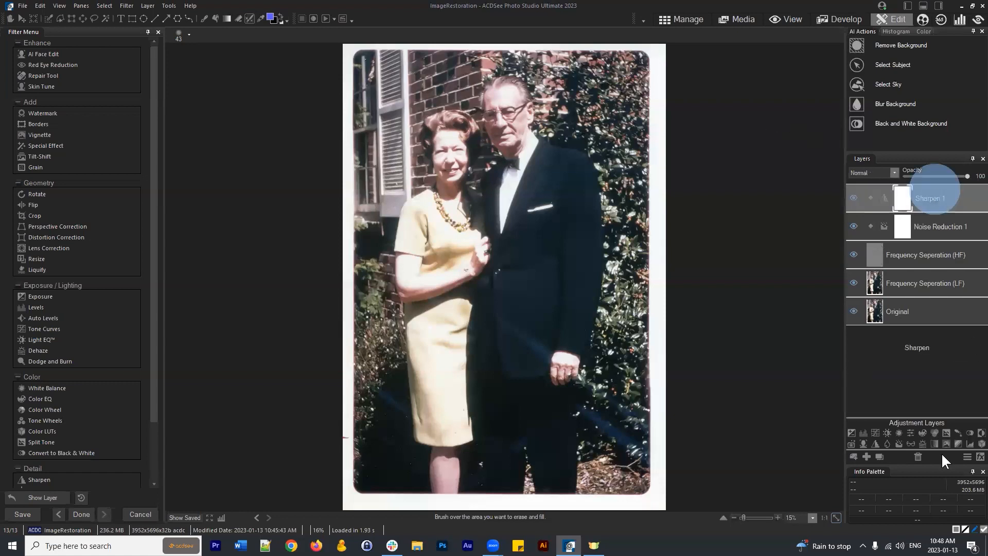
pyautogui.click(906, 430)
pyautogui.moveTo(909, 382); pyautogui.dragTo(909, 380)
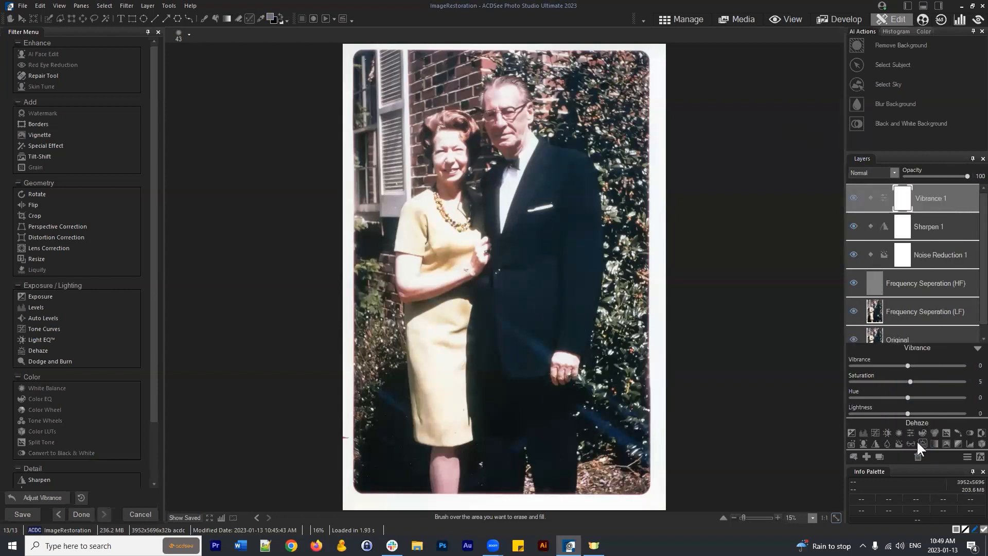
pyautogui.click(916, 456)
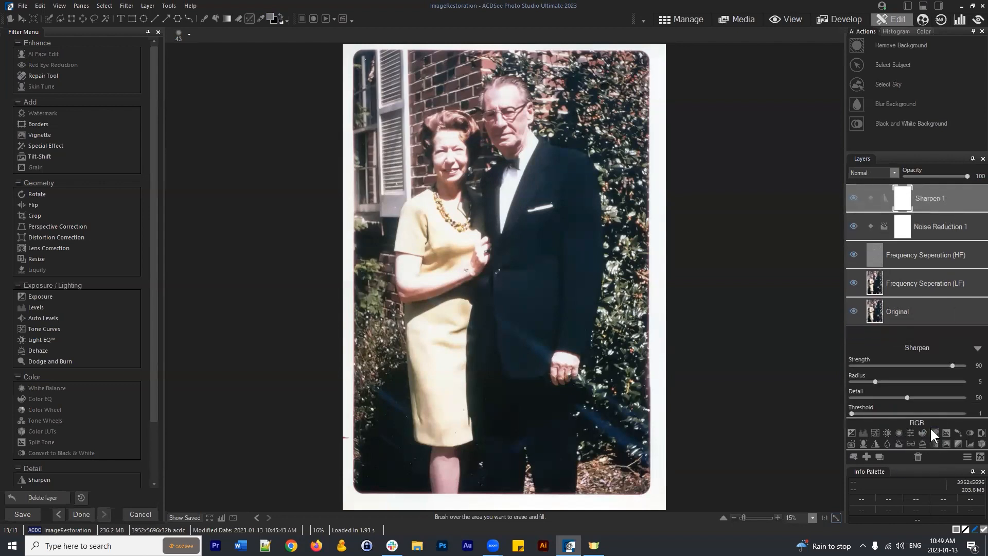
# Add a Color EQ adjustment layer above Sharpen 1 and try a green hue of 51
pyautogui.click(921, 432)
pyautogui.click(889, 354)
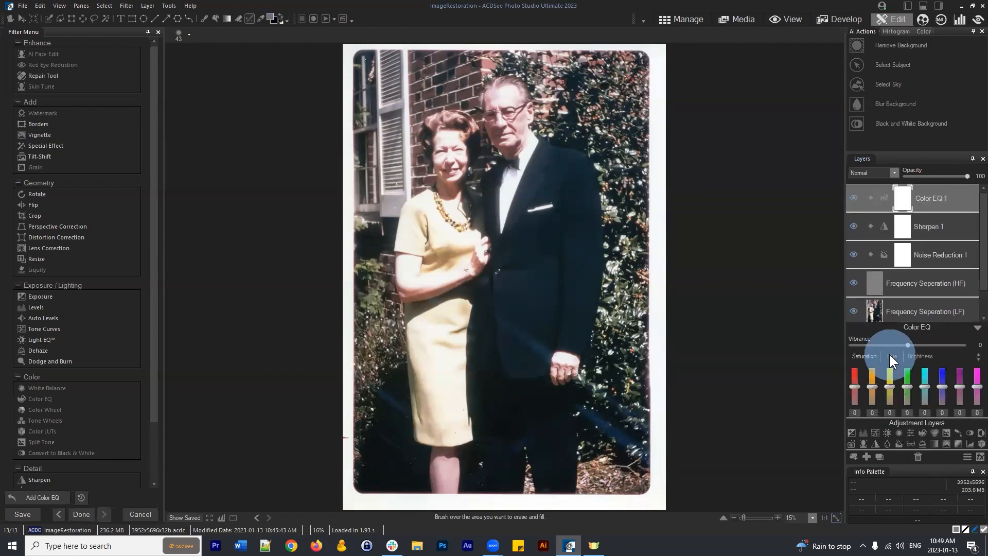
pyautogui.click(906, 379)
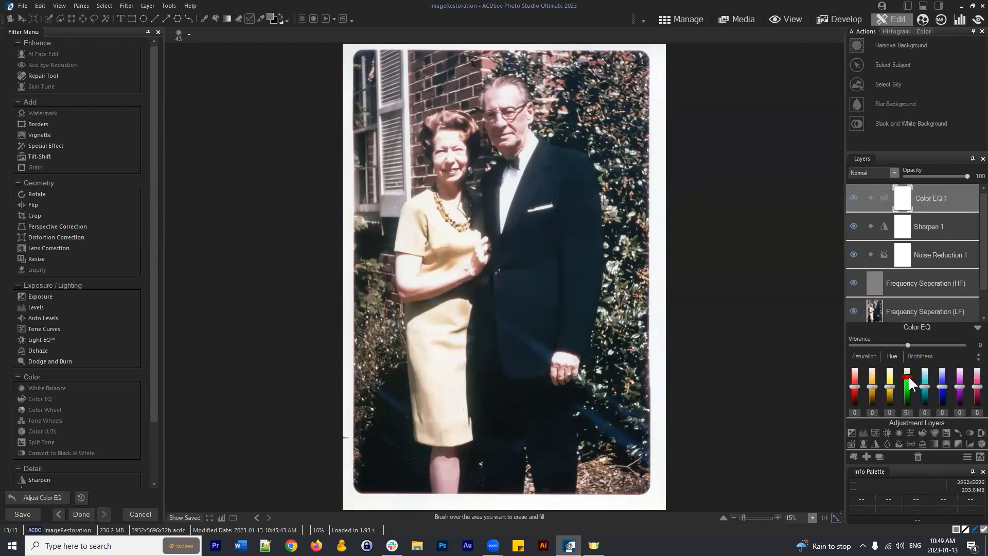
# Set the green saturation of the Color EQ layer to 45
pyautogui.click(865, 355)
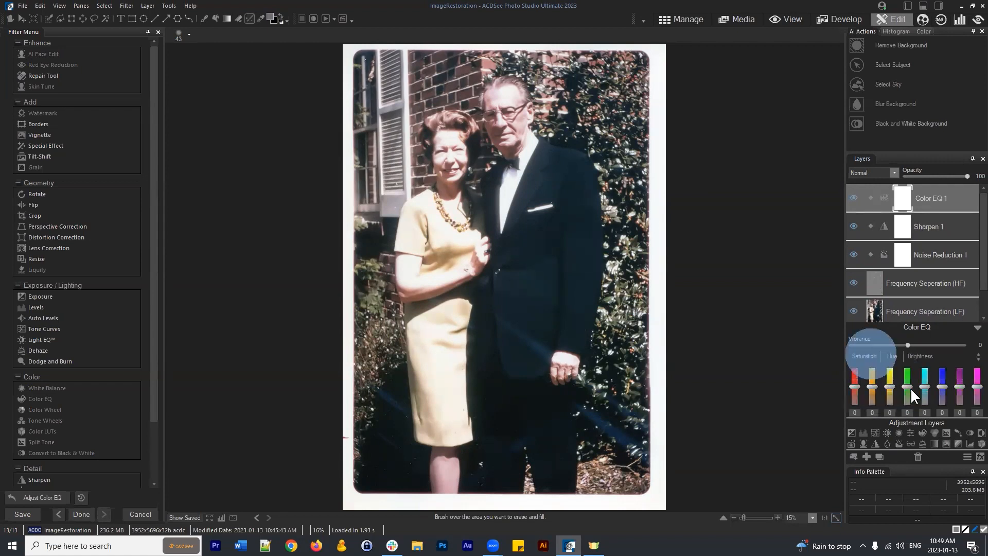
pyautogui.click(907, 382)
pyautogui.click(906, 378)
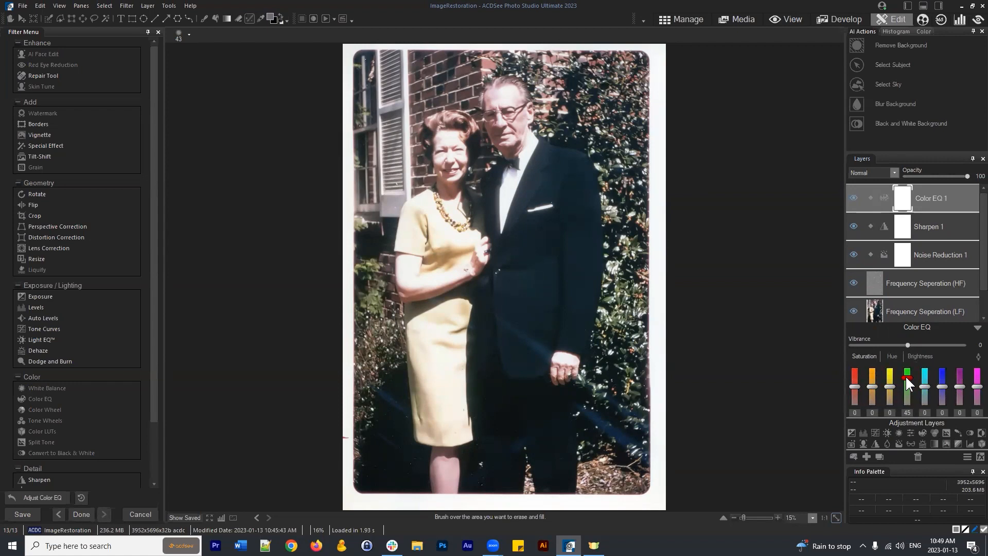
# Try raising the green hue of the Color EQ layer, and set its green brightness to 37
pyautogui.click(890, 355)
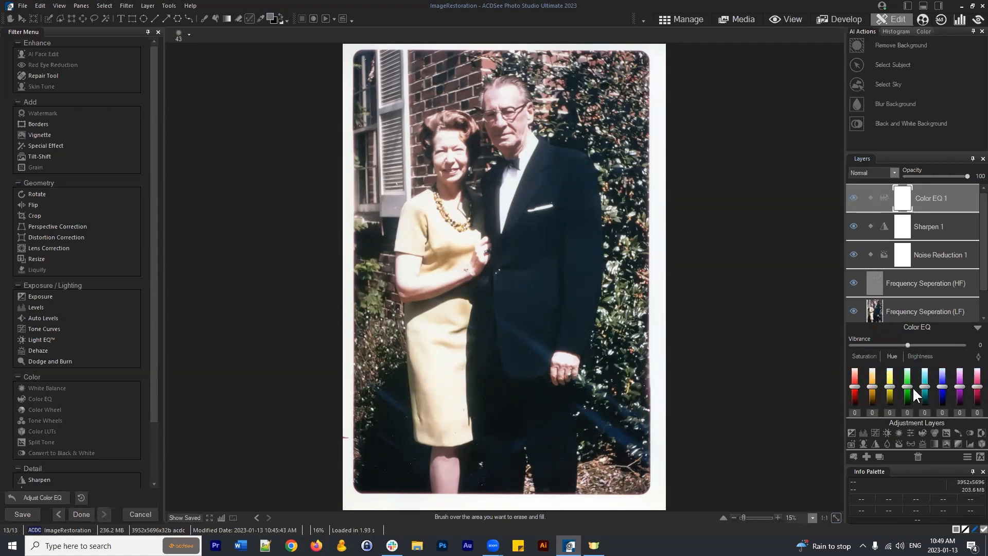
pyautogui.moveTo(906, 386)
pyautogui.mouseDown()
pyautogui.moveTo(908, 400)
pyautogui.moveTo(909, 380)
pyautogui.mouseUp()
pyautogui.moveTo(909, 380)
pyautogui.mouseDown()
pyautogui.moveTo(894, 390)
pyautogui.moveTo(908, 376)
pyautogui.mouseUp()
pyautogui.click(913, 356)
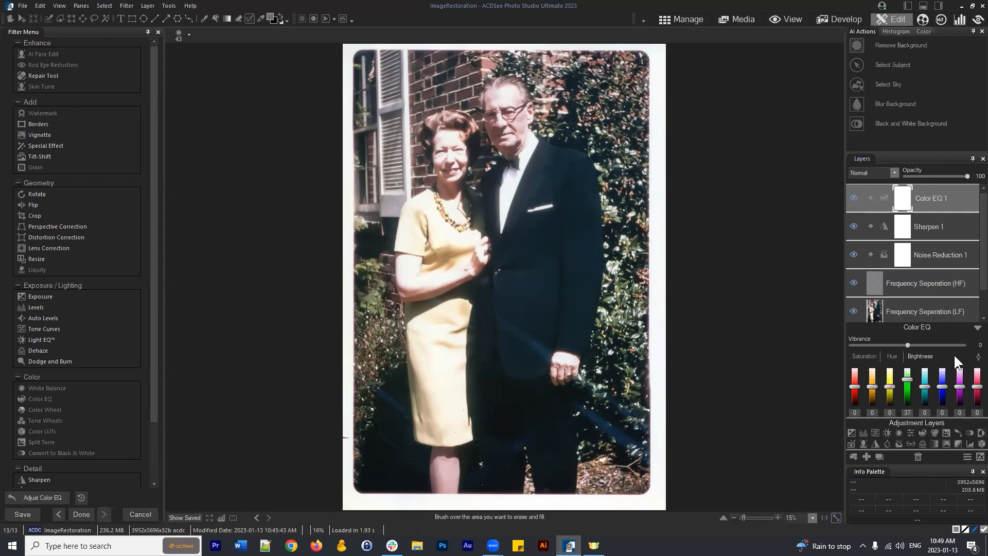
# Collapse the Color EQ settings and compare the photo with and without the Color EQ 1 layer
pyautogui.click(977, 328)
pyautogui.click(853, 199)
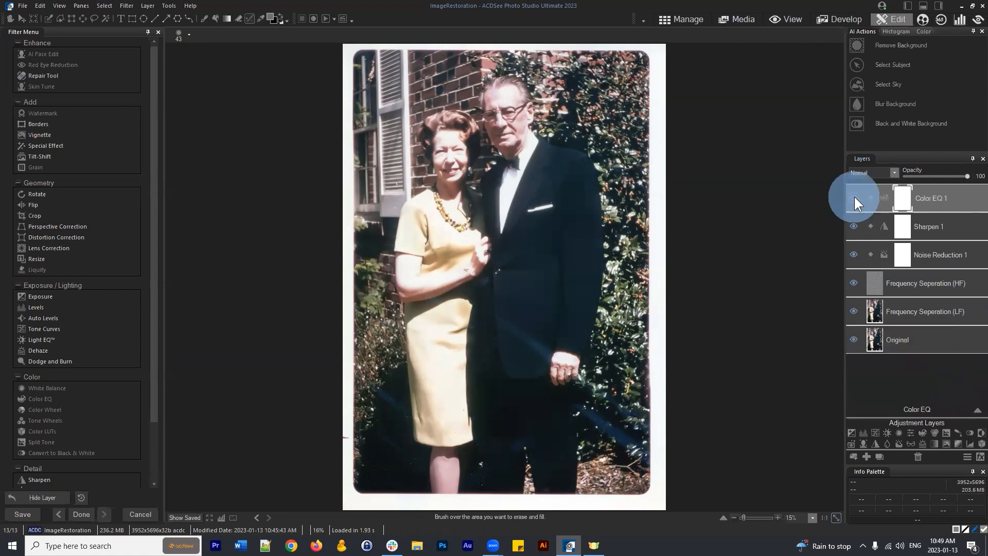
pyautogui.click(854, 197)
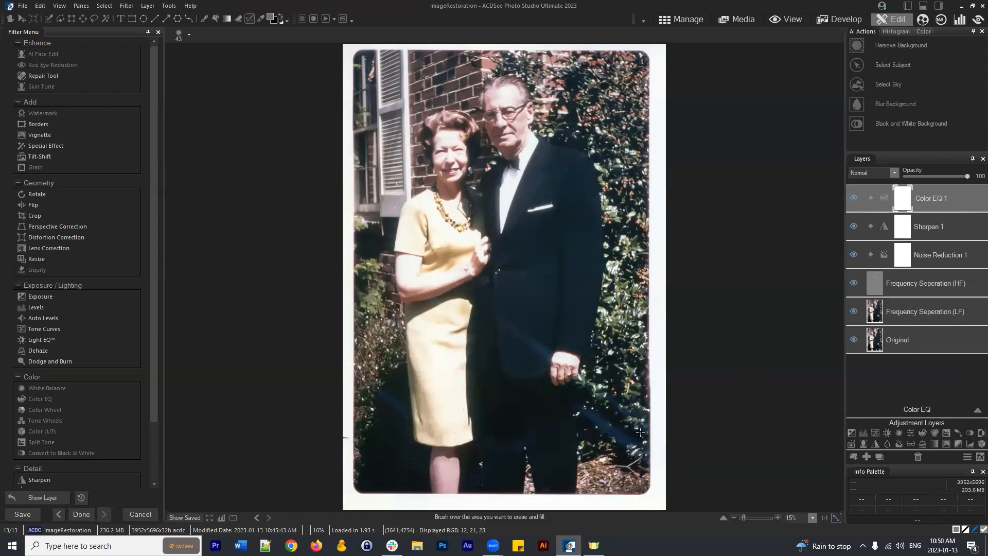
# Compare the photo with each frequency separation layer hidden and reshown, and select the Frequency Seperation (LF) layer
pyautogui.click(854, 281)
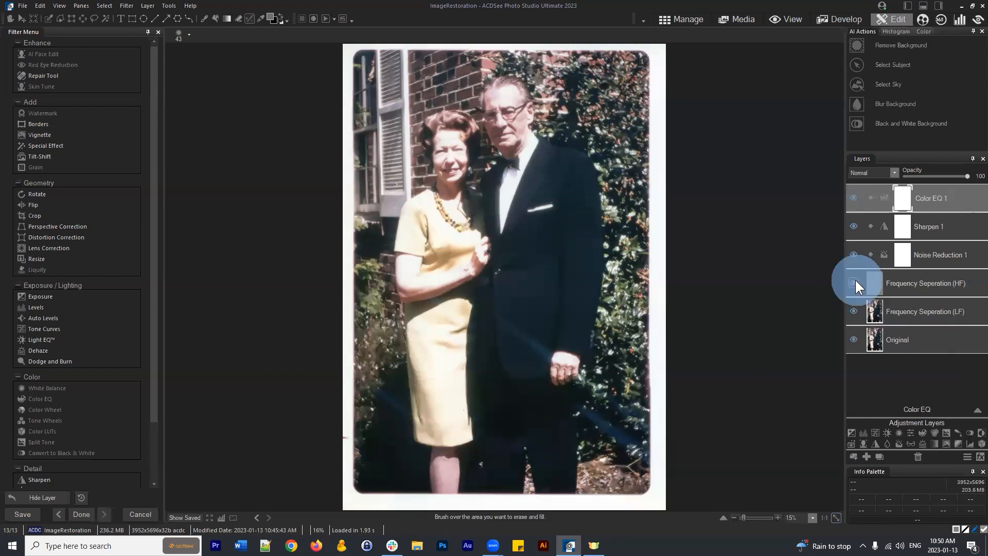
pyautogui.click(854, 281)
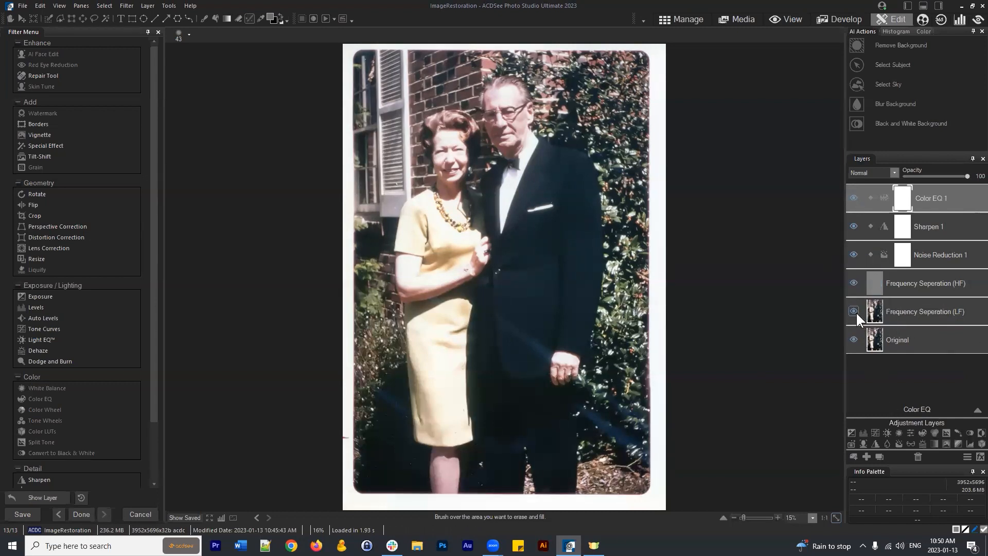
pyautogui.click(855, 312)
pyautogui.click(854, 311)
pyautogui.click(923, 308)
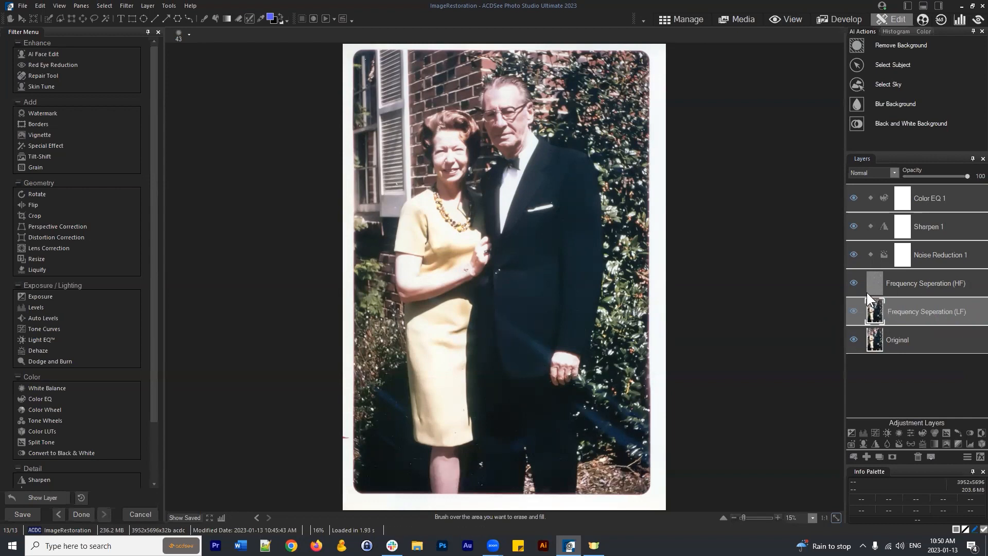
# Examine the Frequency Seperation (LF) layer on its own by hiding all the other layers
pyautogui.click(853, 283)
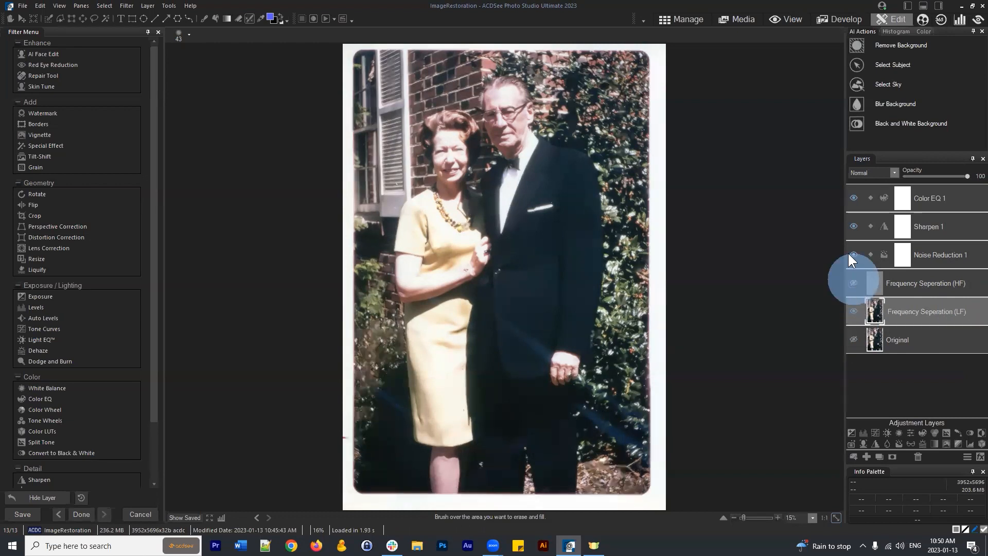
pyautogui.click(850, 253)
pyautogui.click(854, 224)
pyautogui.click(854, 196)
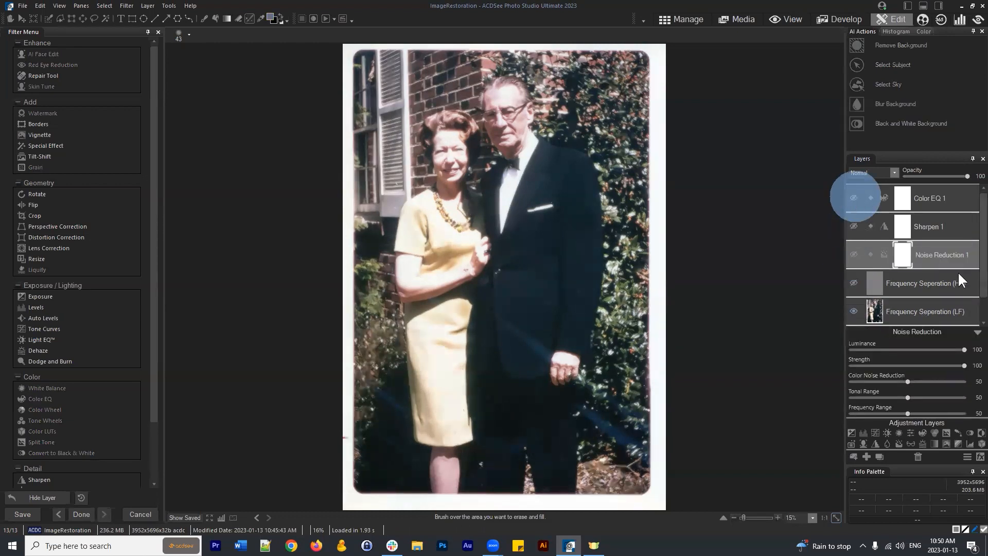
pyautogui.moveTo(984, 224); pyautogui.dragTo(983, 257)
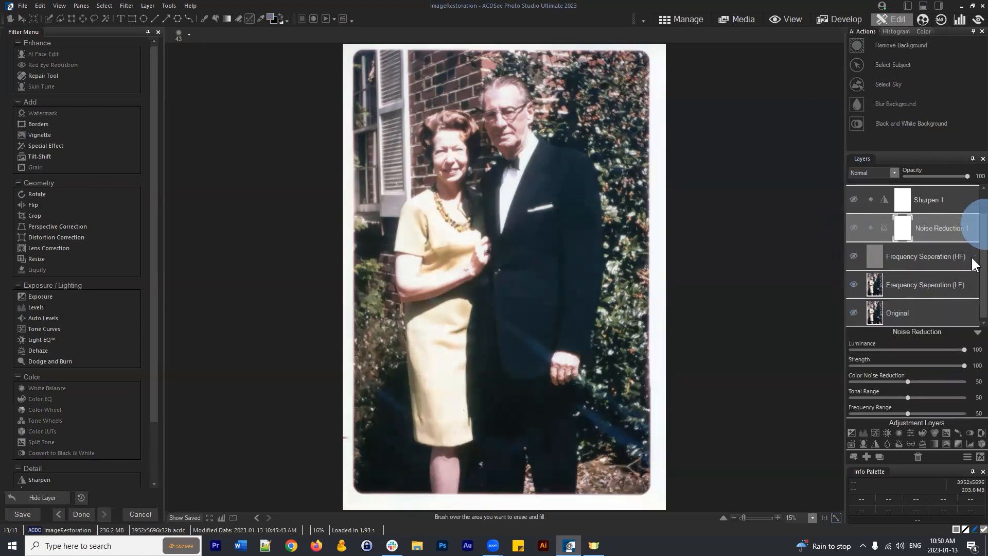
pyautogui.click(852, 281)
pyautogui.click(853, 282)
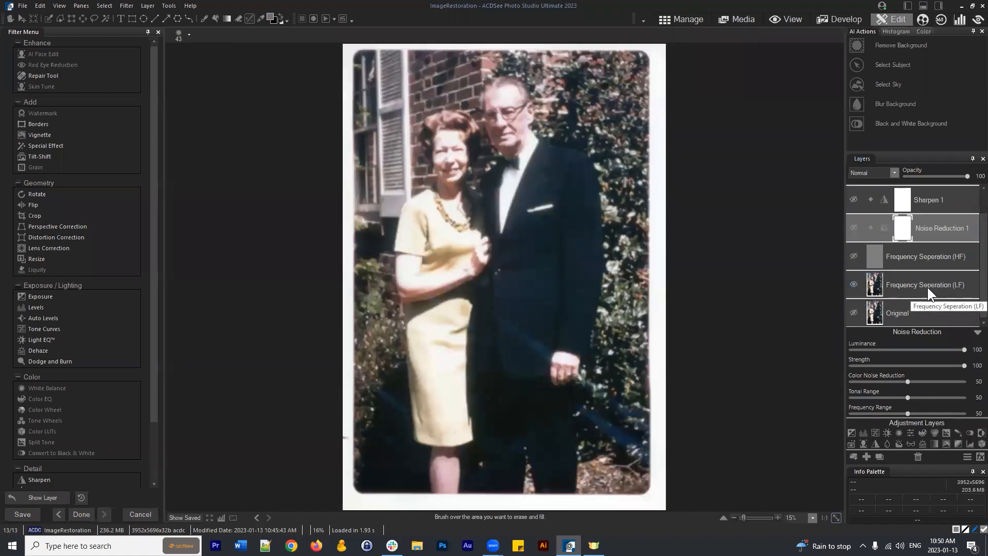
# Examine the Frequency Seperation (HF) layer on its own, with the low-frequency layer hidden
pyautogui.click(854, 284)
pyautogui.click(853, 283)
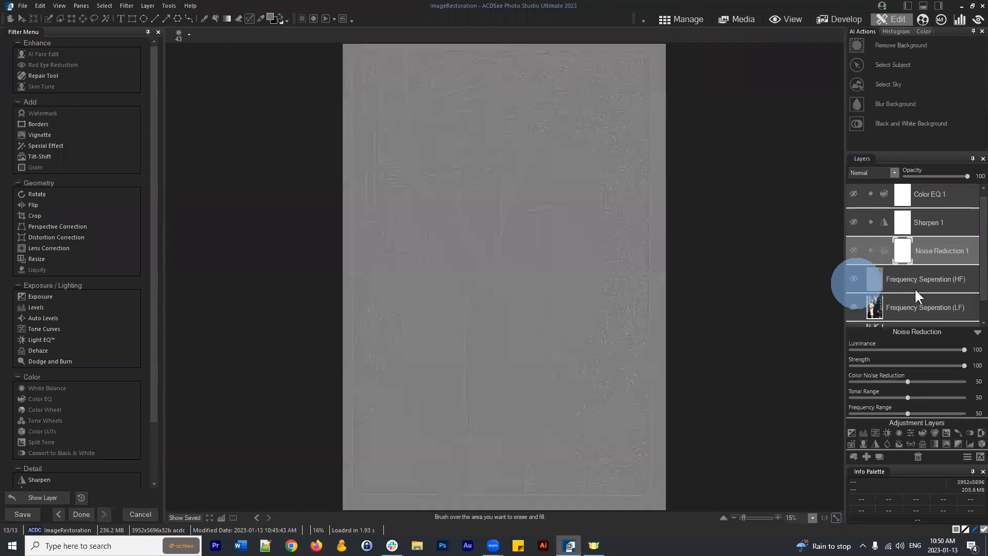
pyautogui.scroll(-2, 918, 286)
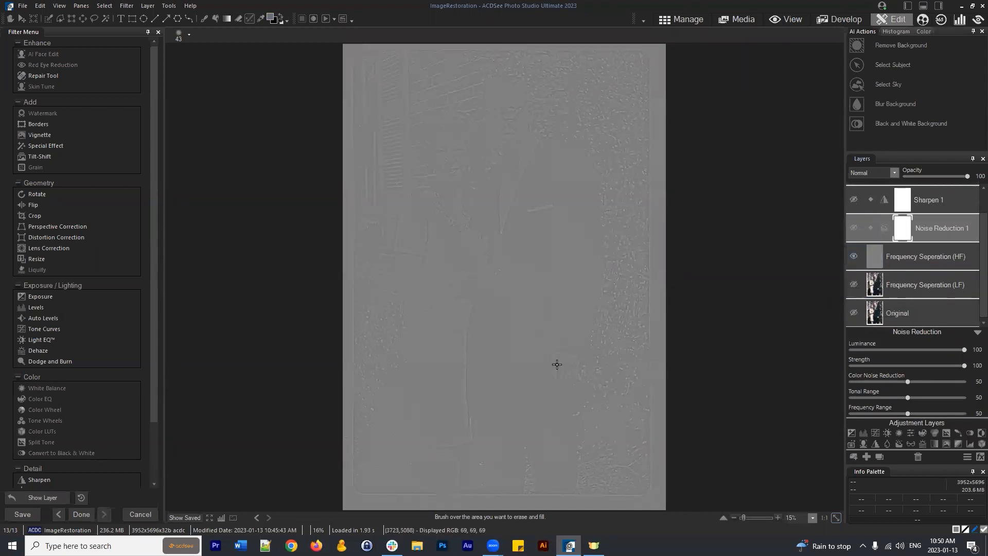
pyautogui.scroll(1, 850, 227)
# Show all the layers again and select the Frequency Seperation (LF) layer
pyautogui.click(853, 248)
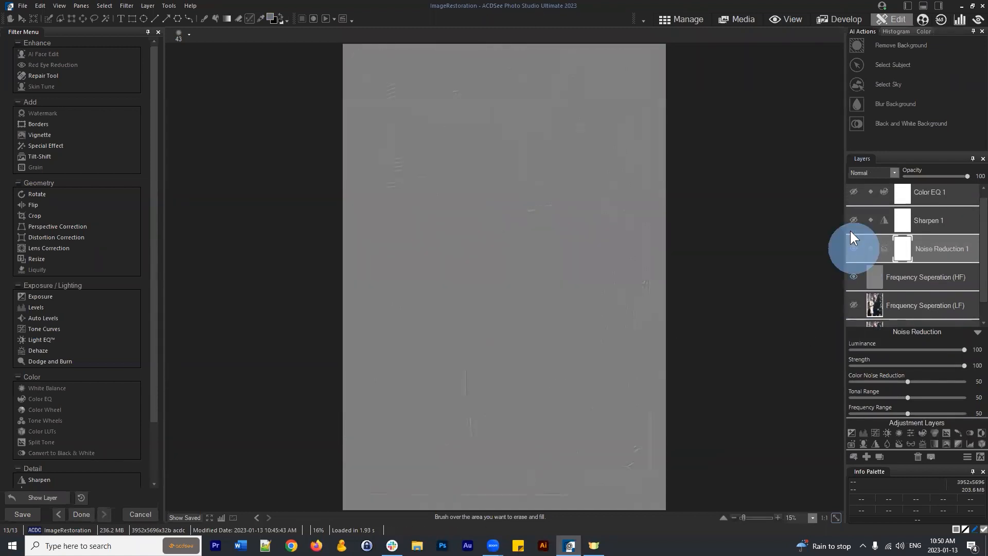
pyautogui.click(855, 218)
pyautogui.scroll(-1, 859, 241)
pyautogui.click(854, 297)
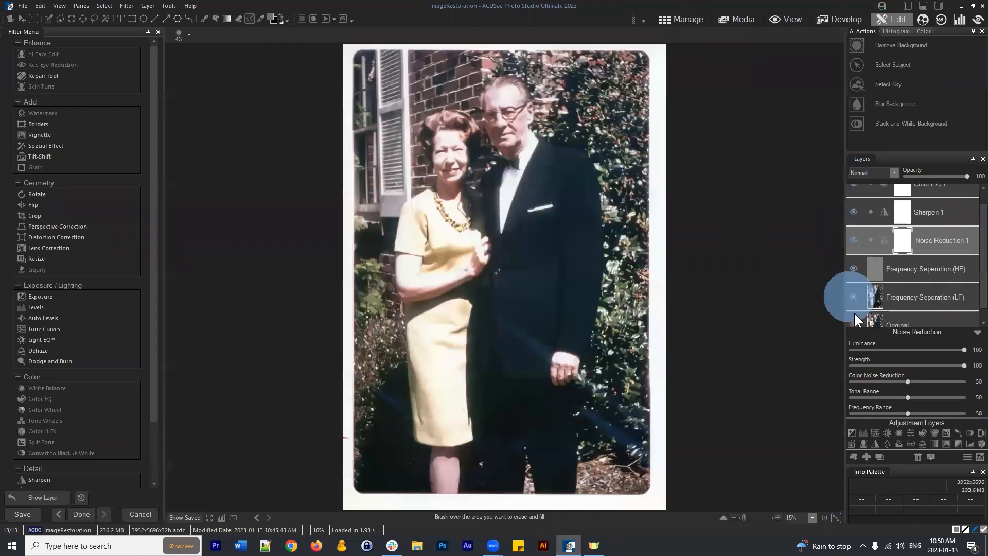
pyautogui.click(887, 305)
pyautogui.scroll(1, 625, 364)
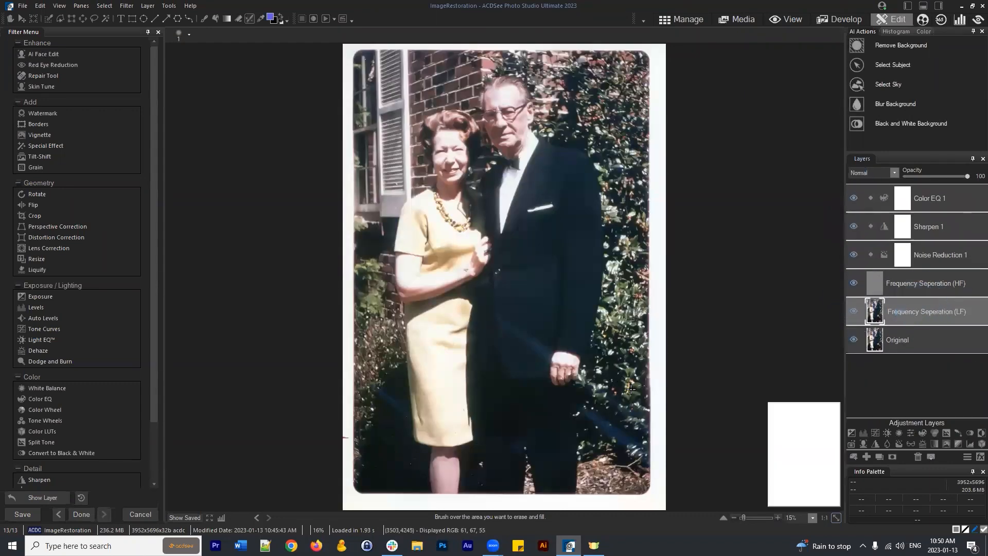
# Start a brushed Gaussian Blur on the Frequency Seperation (LF) layer and paint over the blue light streak on the man's jacket
pyautogui.scroll(2, 626, 364)
pyautogui.scroll(-4, 639, 396)
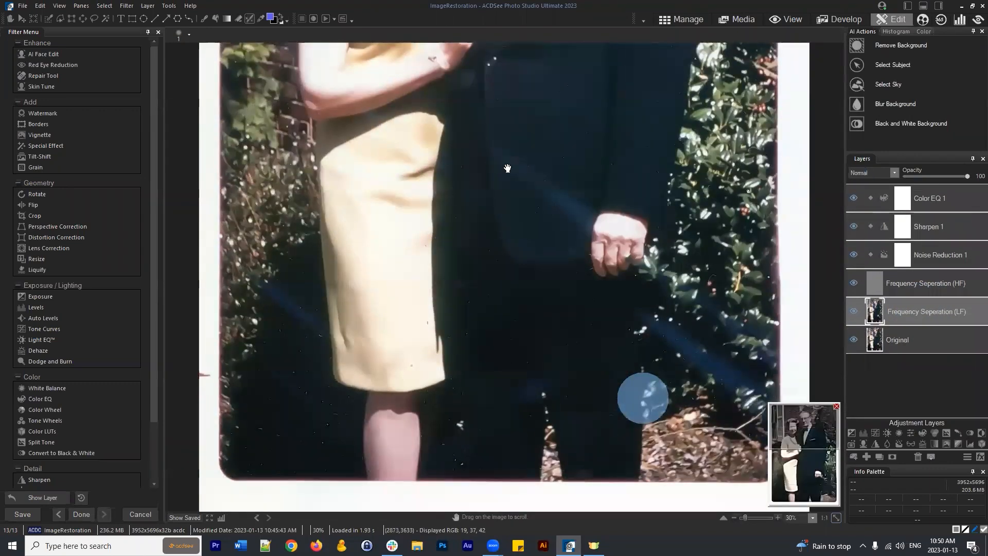
pyautogui.scroll(1, 790, 309)
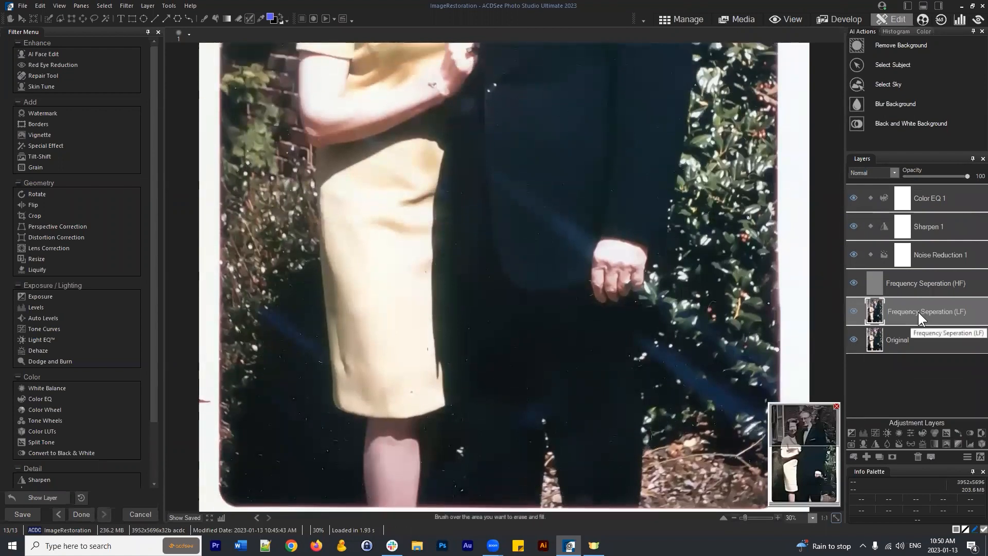
pyautogui.scroll(-1, 41, 214)
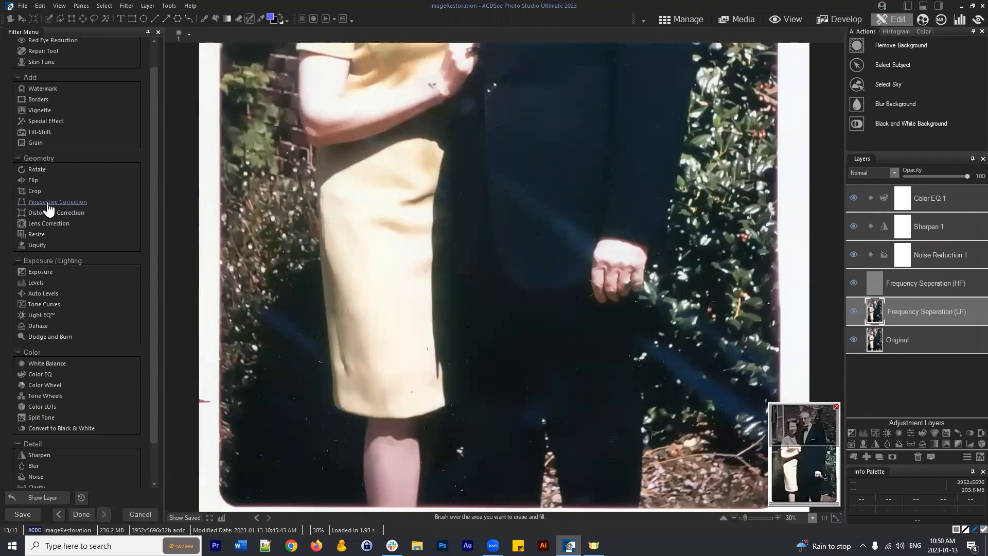
pyautogui.scroll(-2, 48, 196)
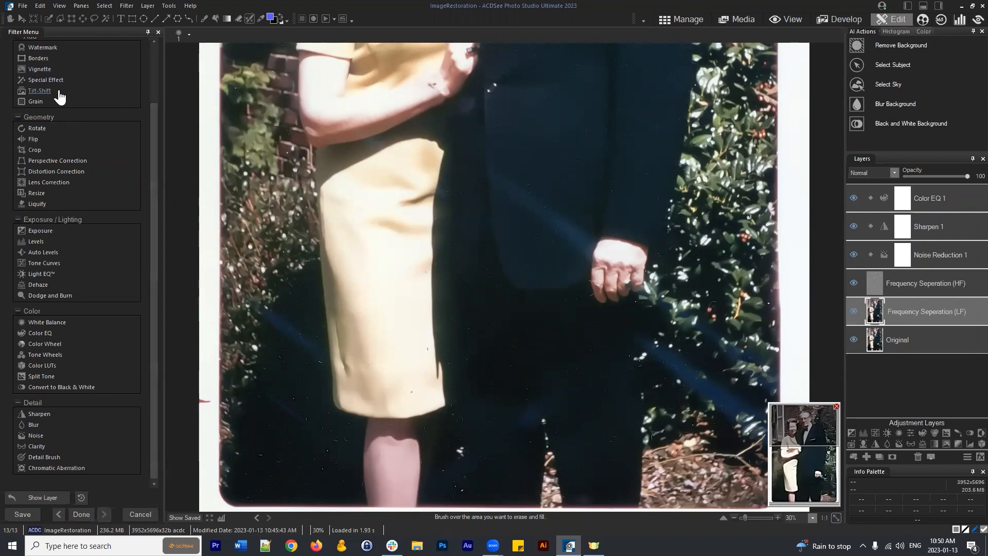
pyautogui.click(853, 311)
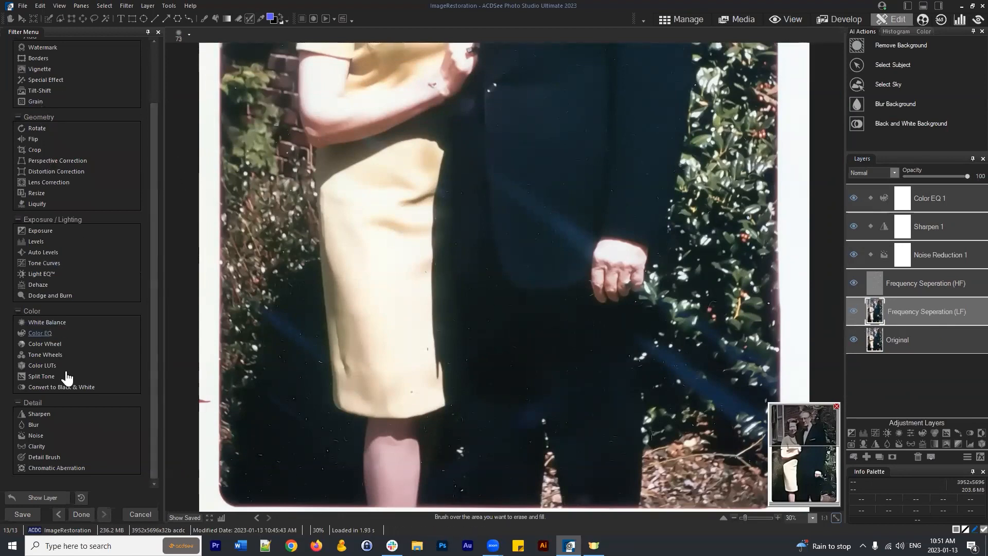
pyautogui.click(34, 424)
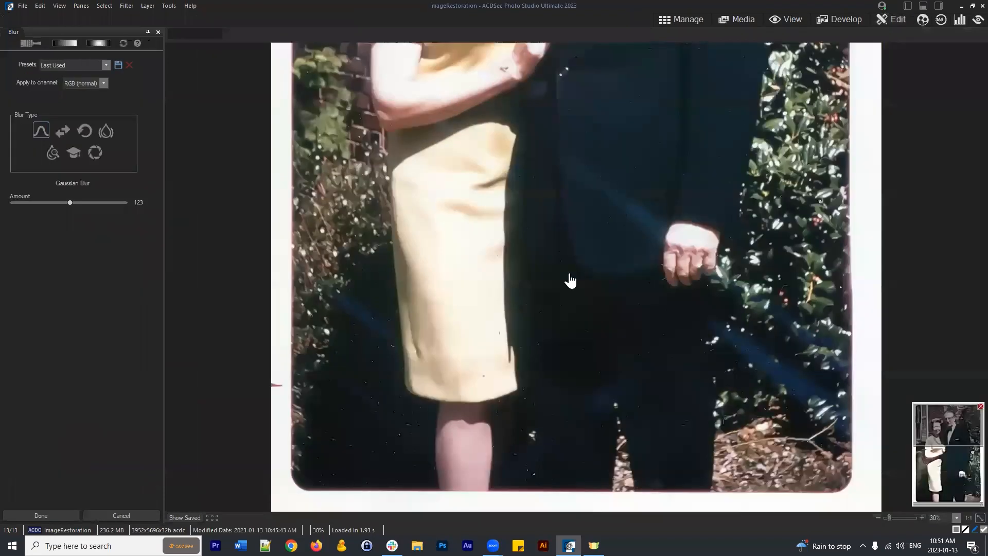
pyautogui.click(29, 43)
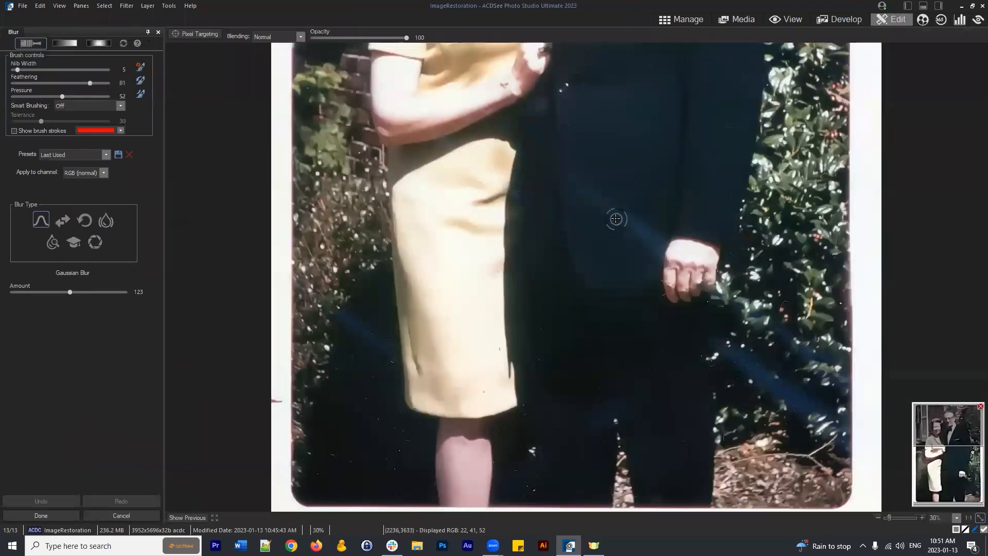
pyautogui.moveTo(592, 190); pyautogui.dragTo(637, 206)
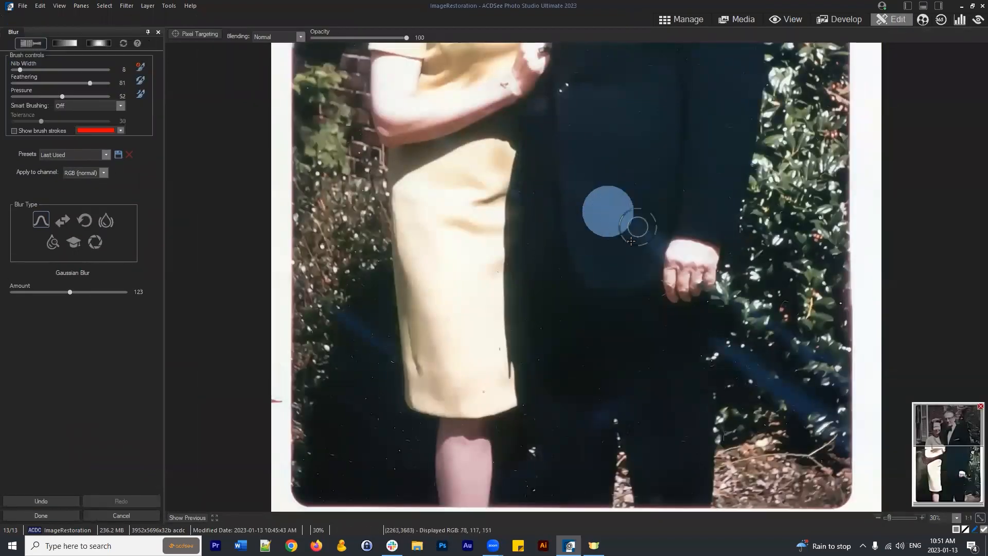
pyautogui.moveTo(631, 241)
pyautogui.mouseDown()
pyautogui.moveTo(602, 259)
pyautogui.moveTo(596, 221)
pyautogui.moveTo(611, 232)
pyautogui.moveTo(587, 204)
pyautogui.moveTo(629, 199)
pyautogui.moveTo(644, 233)
pyautogui.moveTo(640, 252)
pyautogui.moveTo(660, 236)
pyautogui.moveTo(636, 236)
pyautogui.mouseUp()
pyautogui.scroll(2, 616, 211)
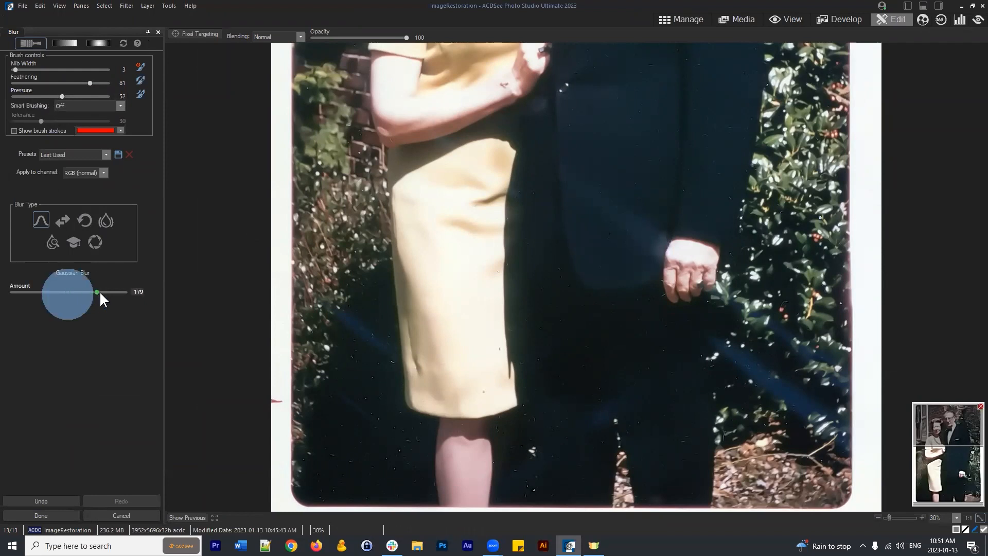
# Set the blur amount to 192 and brush over the rest of the jacket streak beside the man's hand, using a nib width up to 9
pyautogui.moveTo(100, 292); pyautogui.dragTo(103, 292)
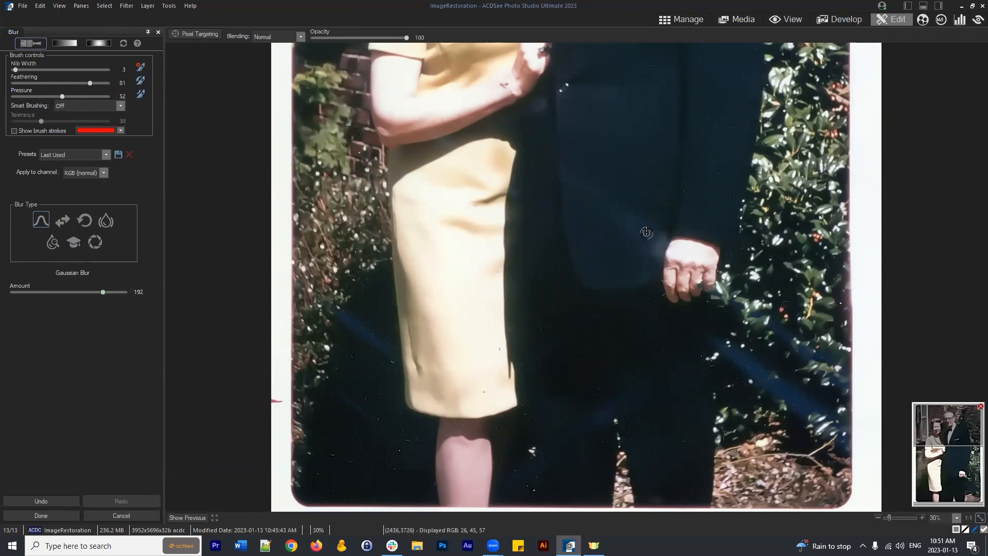
pyautogui.moveTo(648, 230); pyautogui.dragTo(657, 248)
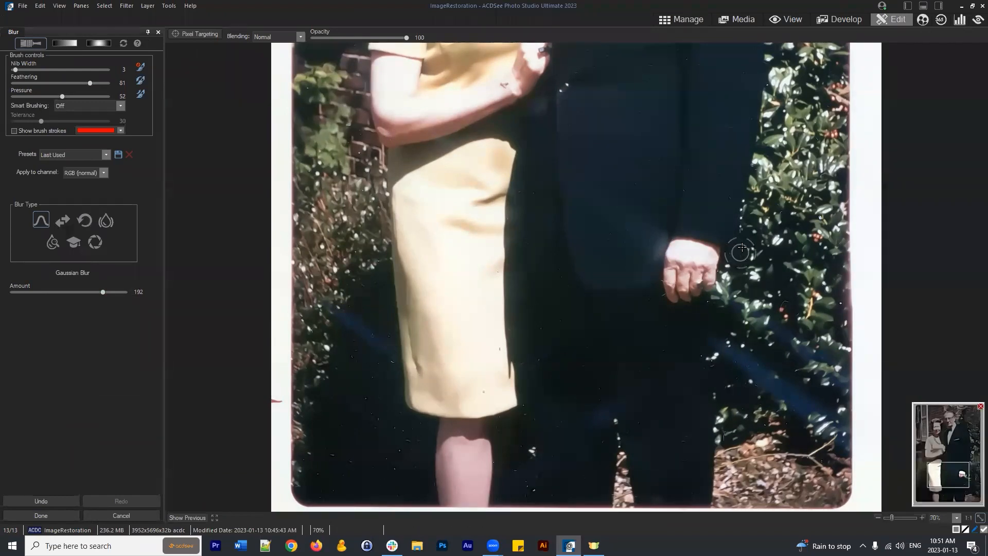
pyautogui.scroll(4, 745, 243)
pyautogui.moveTo(827, 238); pyautogui.dragTo(593, 315)
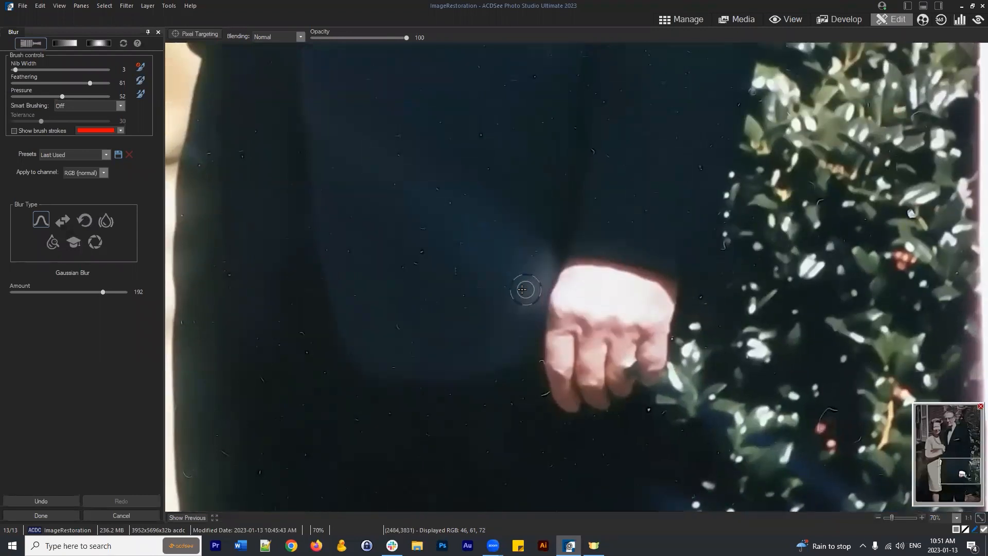
pyautogui.moveTo(540, 239)
pyautogui.mouseDown()
pyautogui.moveTo(530, 305)
pyautogui.moveTo(519, 301)
pyautogui.moveTo(513, 255)
pyautogui.moveTo(471, 265)
pyautogui.mouseUp()
pyautogui.click(507, 267)
pyautogui.scroll(6, 494, 261)
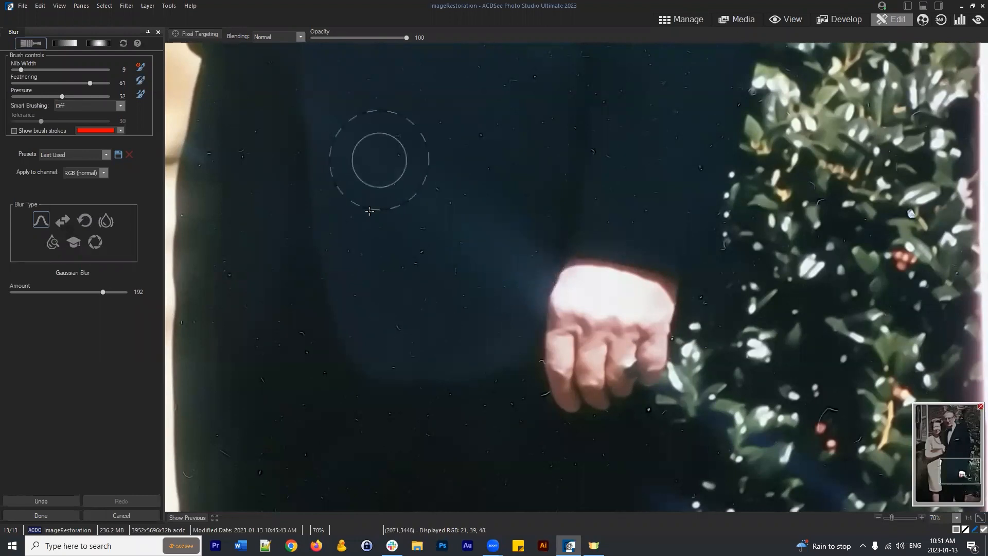
# Set the Gaussian Blur amount to 224, check the smoothed jacket, and apply the blur
pyautogui.moveTo(118, 291); pyautogui.dragTo(117, 291)
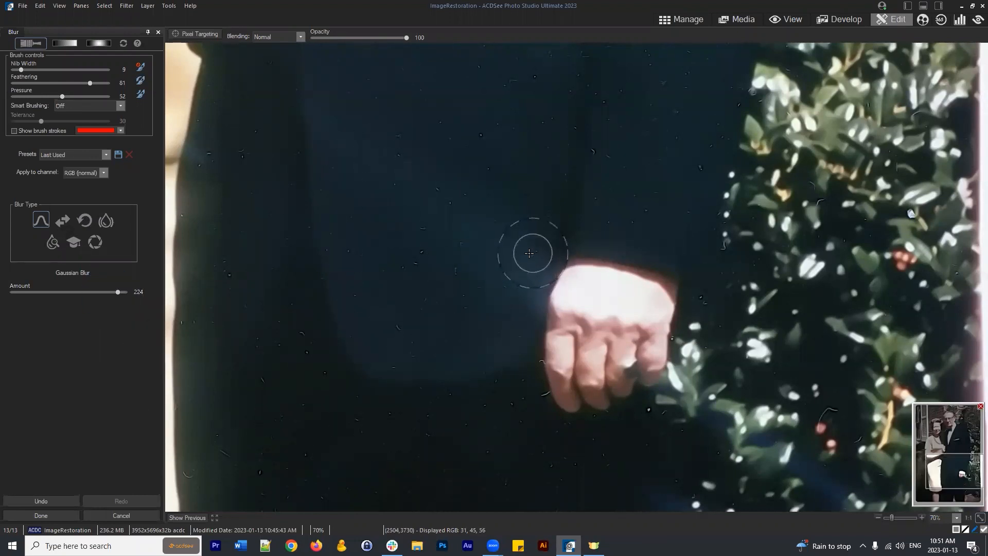
pyautogui.scroll(-5, 531, 250)
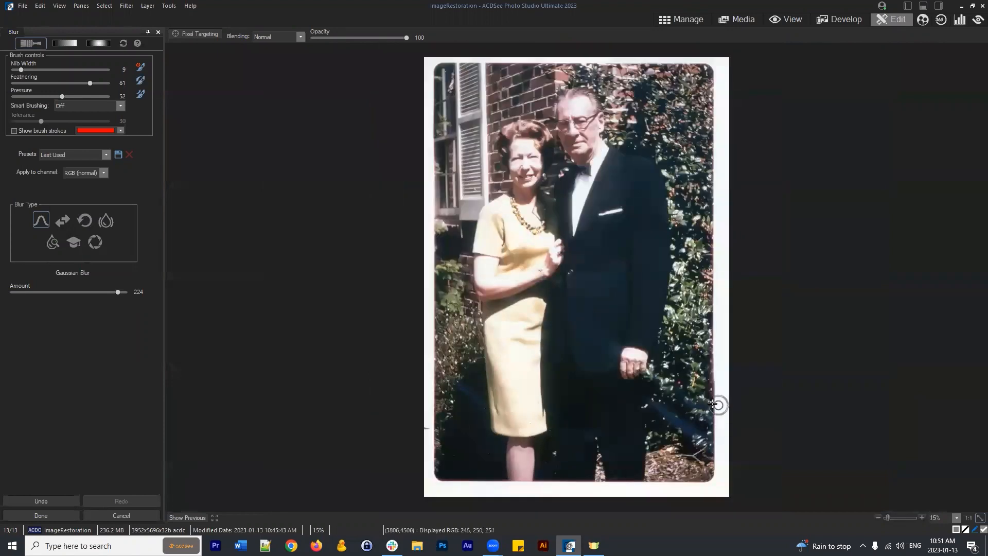
pyautogui.scroll(3, 630, 384)
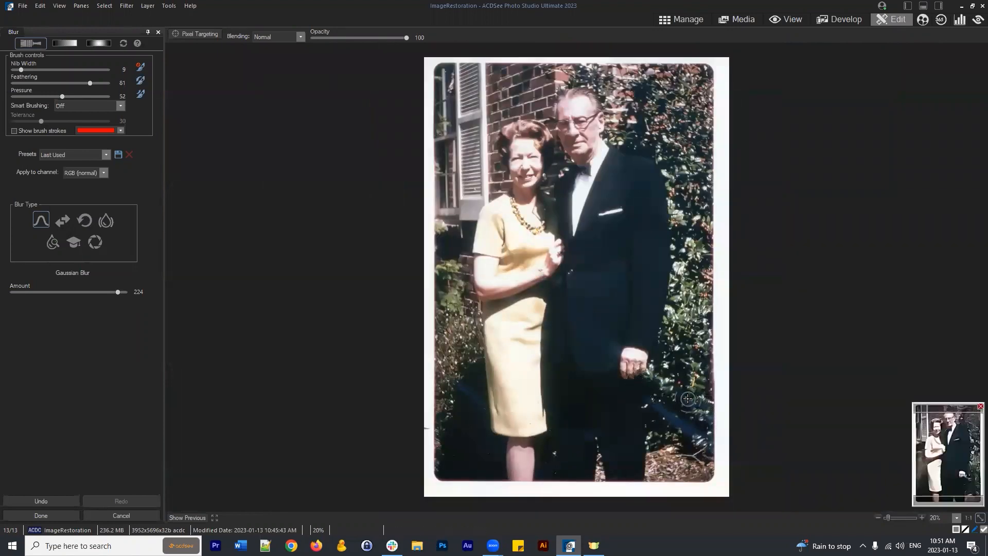
pyautogui.scroll(2, 598, 444)
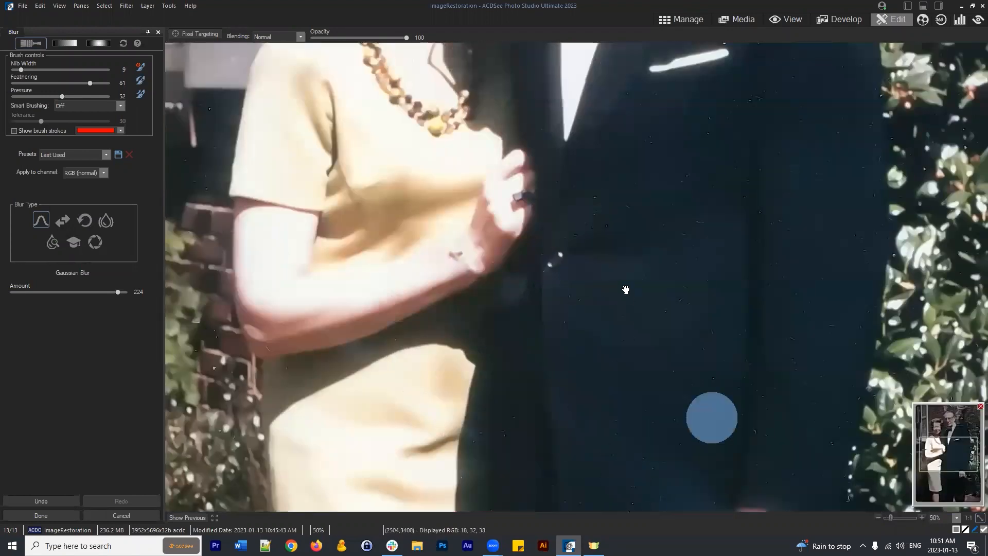
pyautogui.scroll(2, 690, 422)
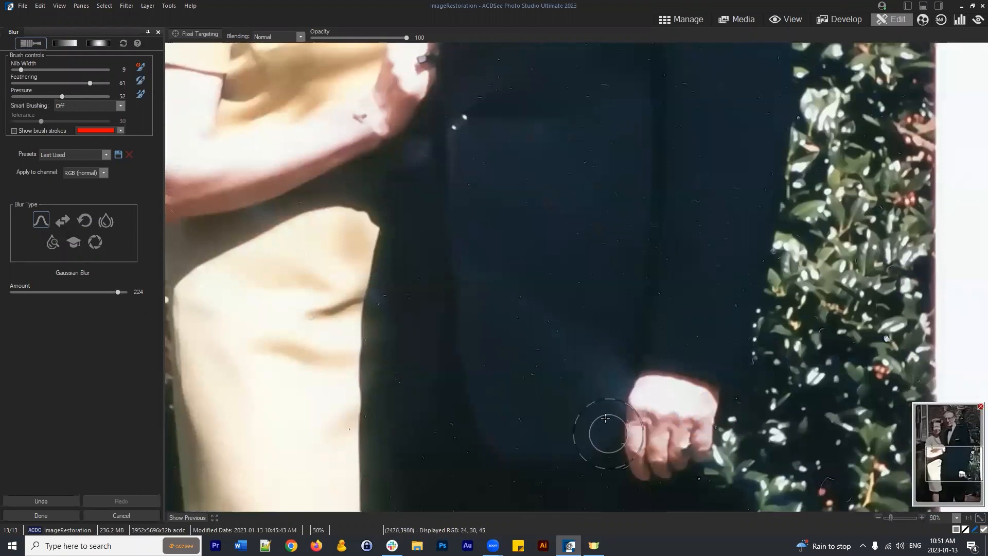
pyautogui.click(56, 516)
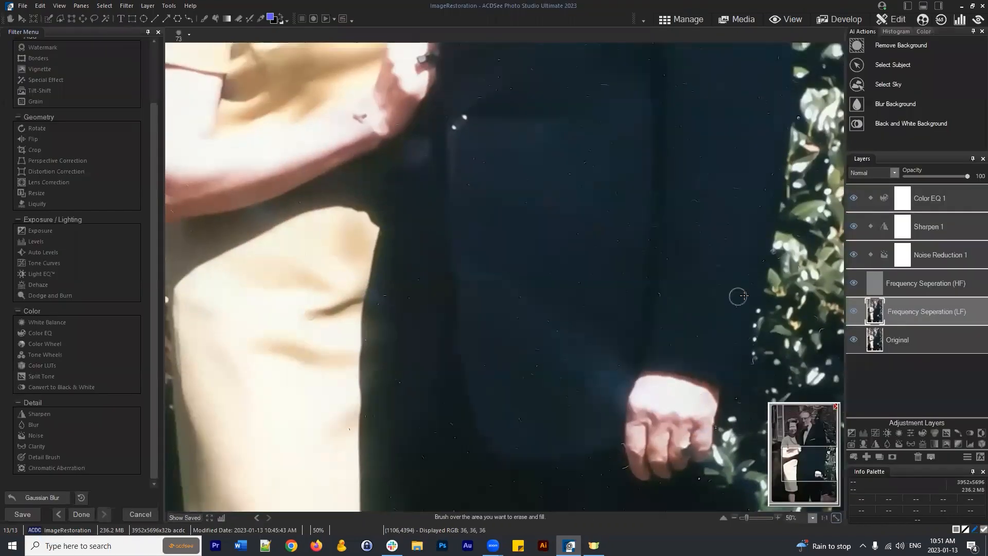
# Start the Repair tool on the selected layer and set the nib width to 37 for the jacket beside the man's hand
pyautogui.scroll(3, 57, 82)
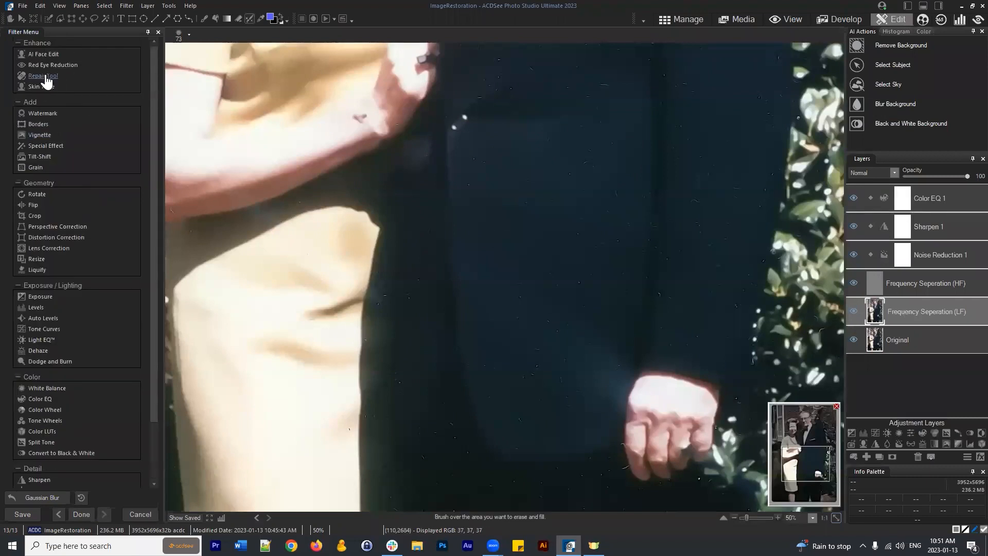
pyautogui.click(47, 77)
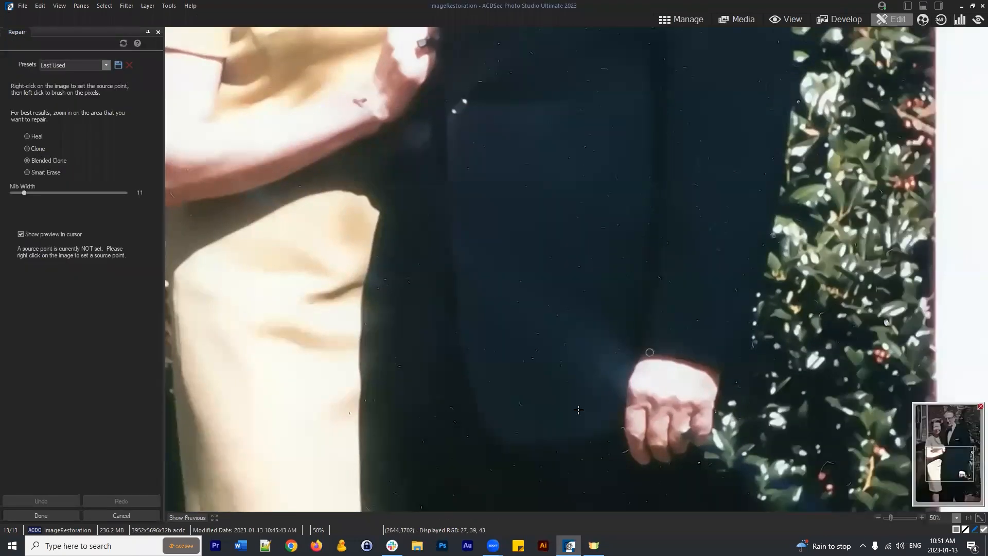
pyautogui.scroll(2, 643, 416)
pyautogui.moveTo(698, 330); pyautogui.dragTo(569, 211)
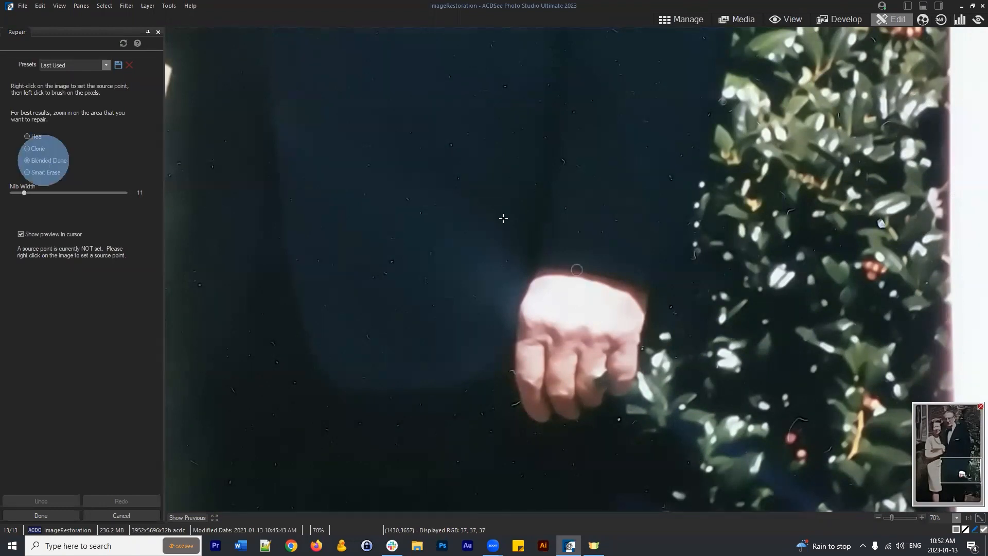
pyautogui.scroll(10, 510, 222)
pyautogui.scroll(1, 517, 197)
# Try covering the light streak beside the man's hand with Blended Clone strokes sampled from nearby jacket fabric, and undo the strokes
pyautogui.rightClick(498, 186)
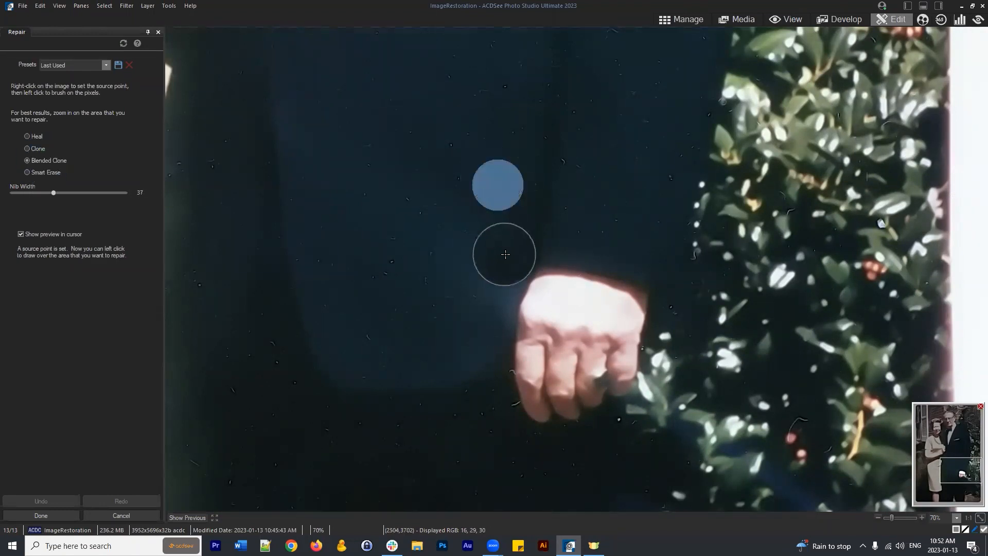
pyautogui.click(503, 253)
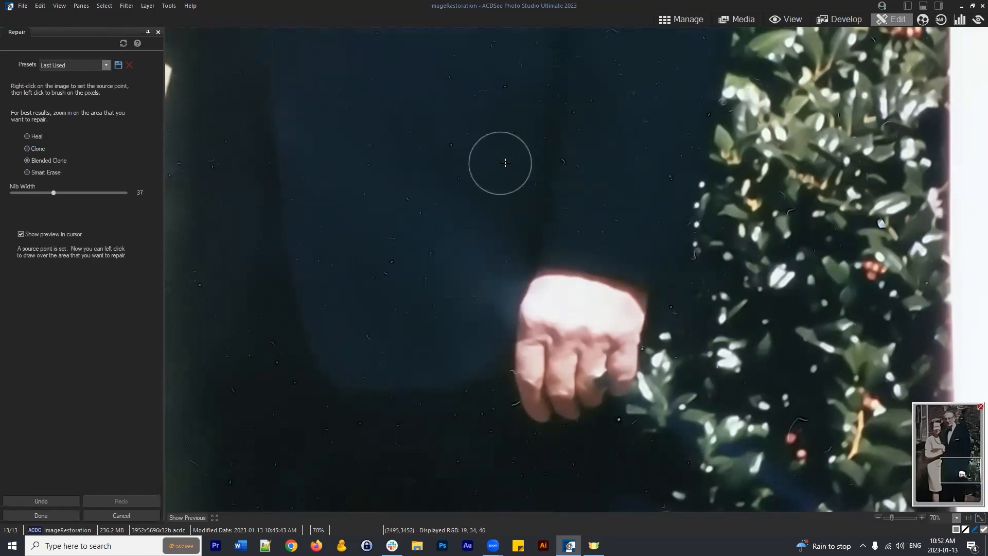
pyautogui.rightClick(505, 163)
pyautogui.click(483, 322)
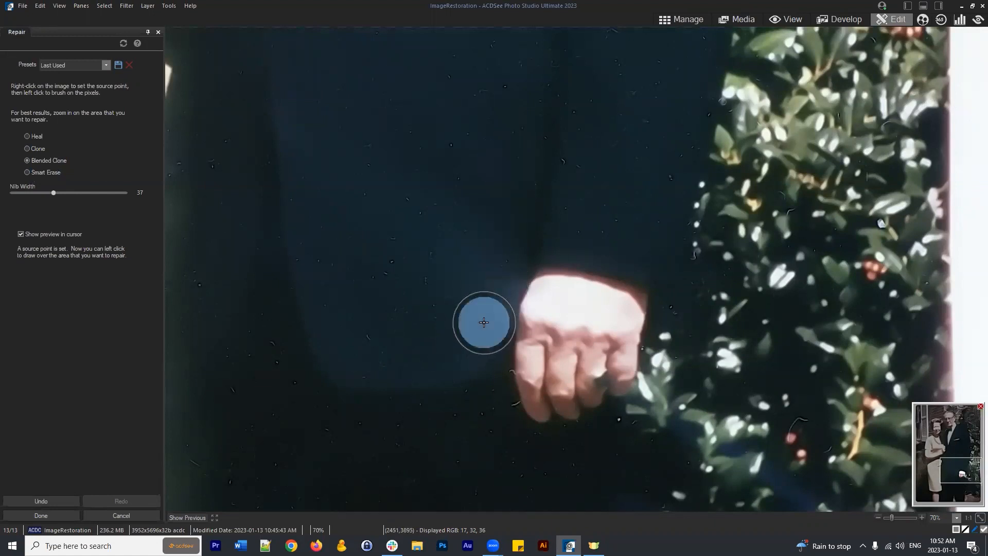
pyautogui.rightClick(426, 325)
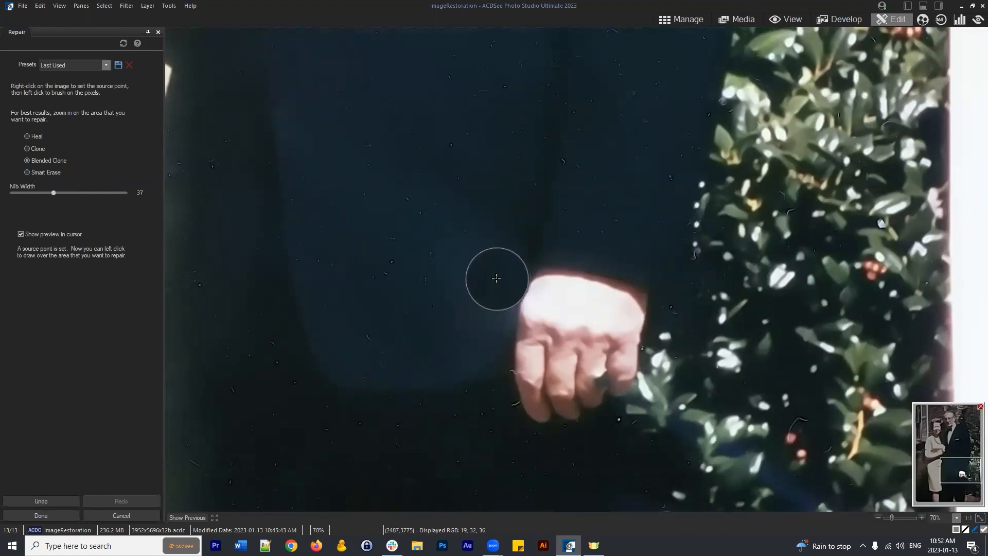
pyautogui.click(496, 277)
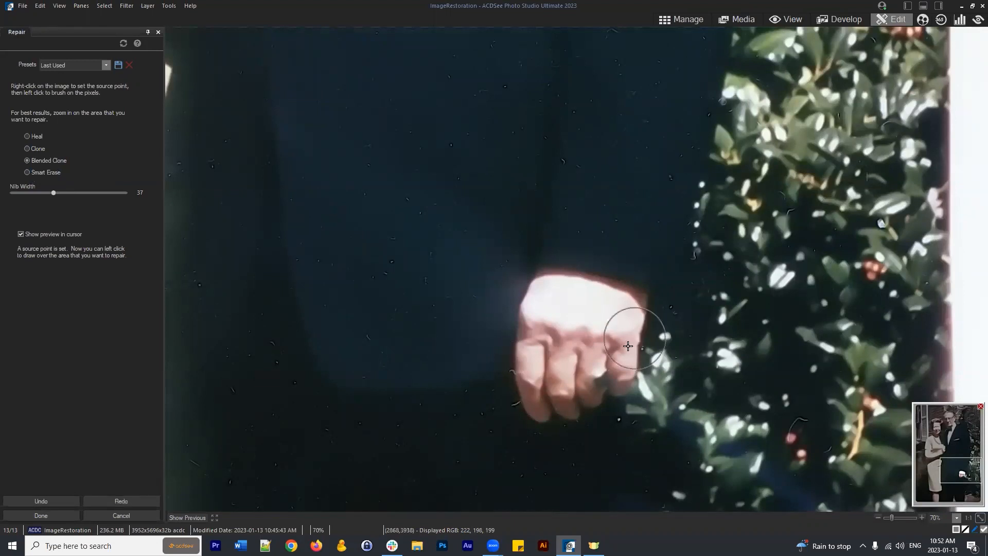
pyautogui.click(50, 499)
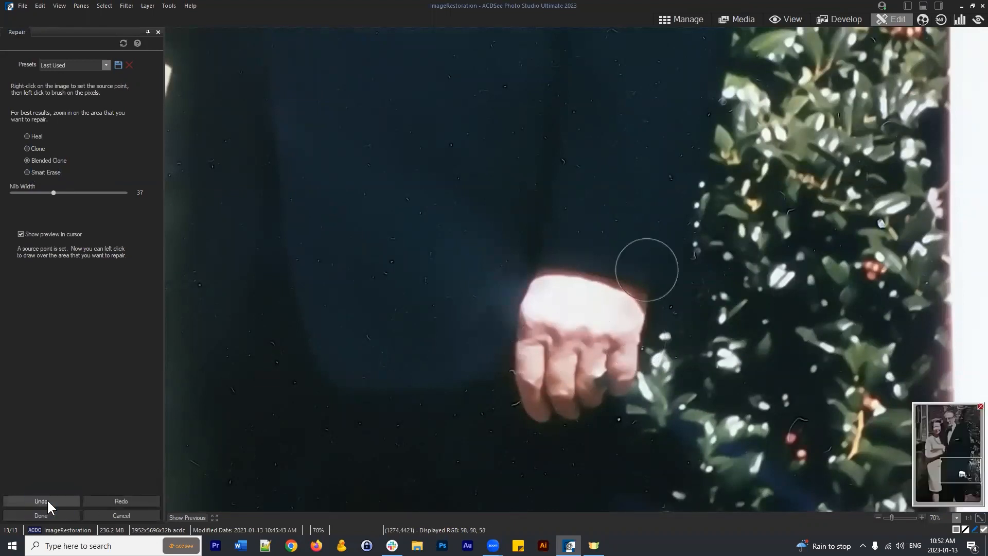
pyautogui.click(49, 498)
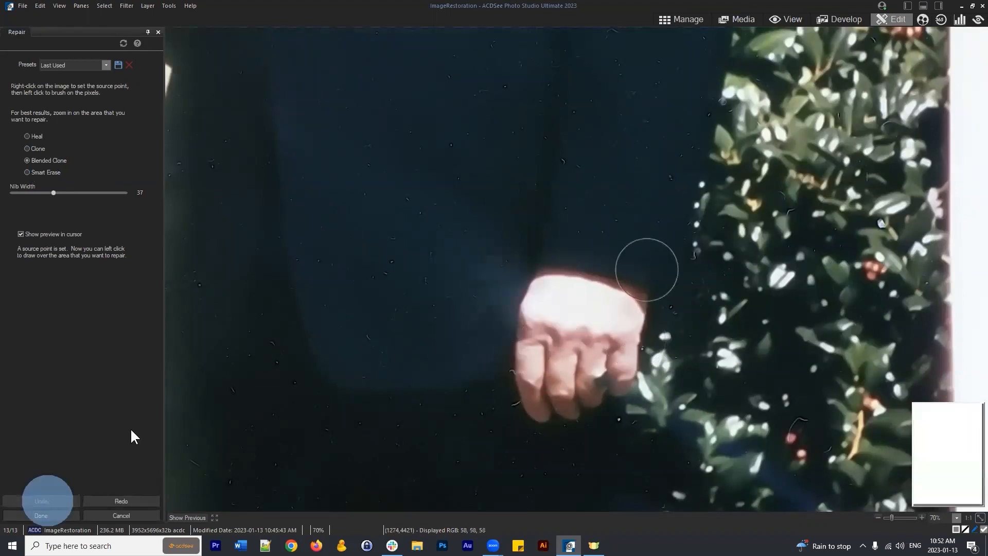
# Switch the repair mode to Clone and copy dark jacket fabric over the light streak beside the man's hand at nib width 37
pyautogui.click(35, 149)
pyautogui.click(502, 177)
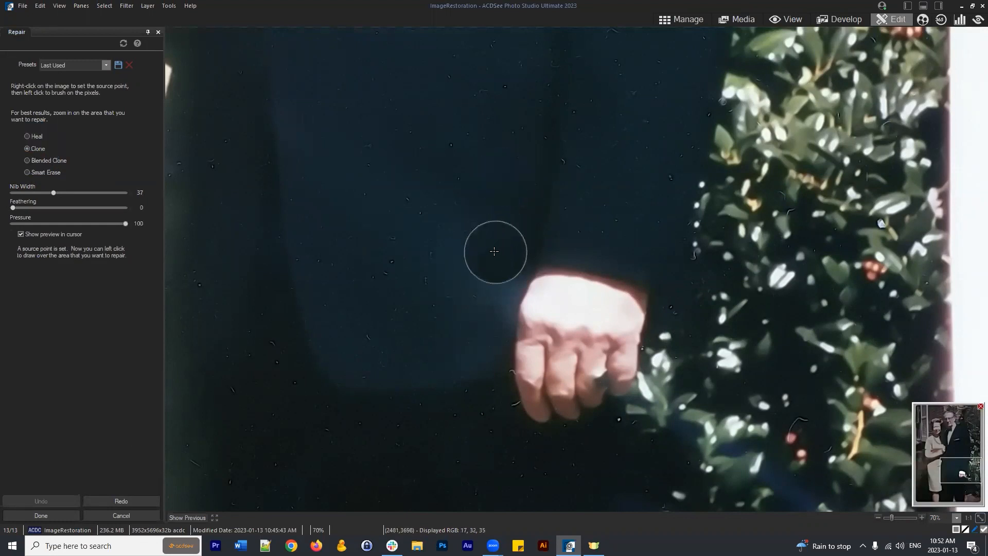
pyautogui.click(494, 251)
pyautogui.click(490, 144)
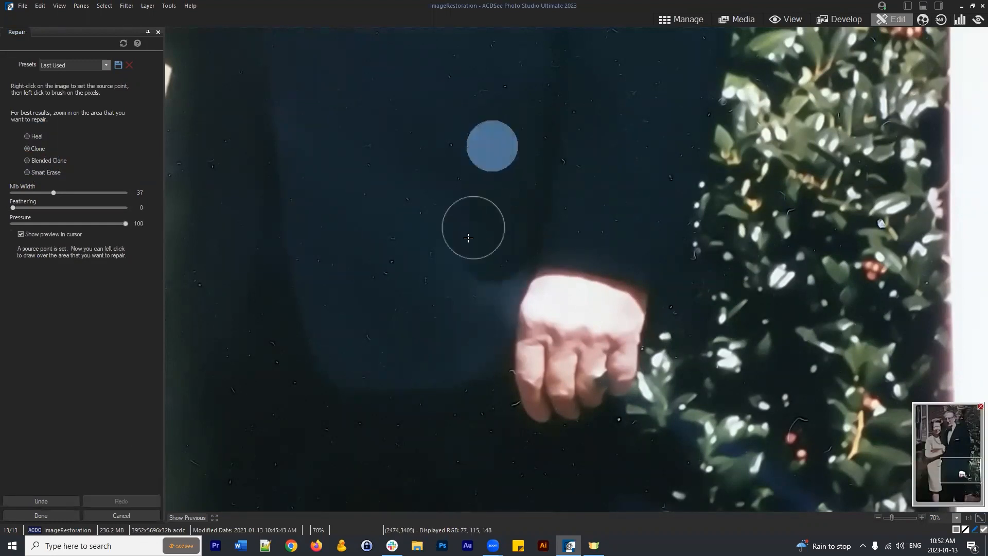
pyautogui.click(463, 242)
pyautogui.click(395, 323)
pyautogui.click(483, 280)
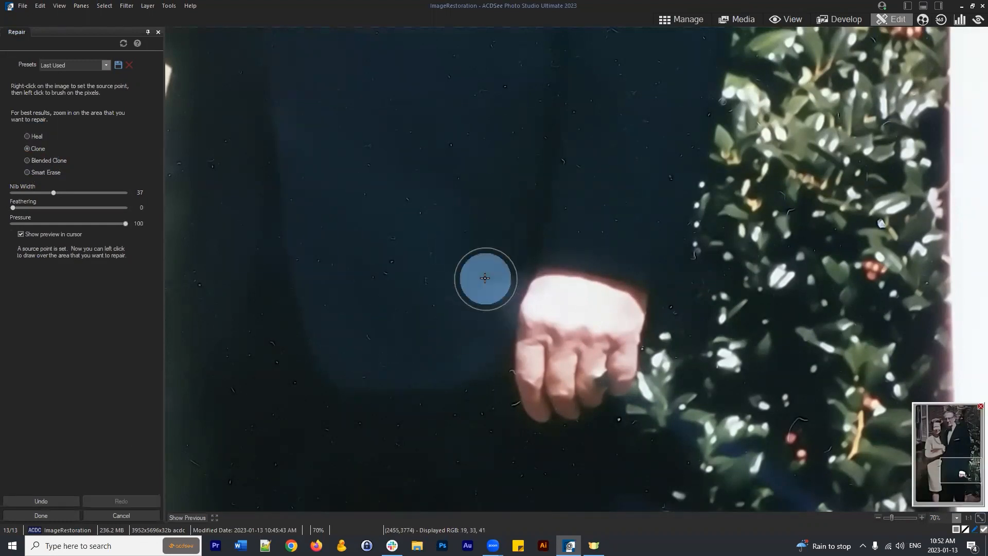
pyautogui.click(431, 304)
pyautogui.click(435, 233)
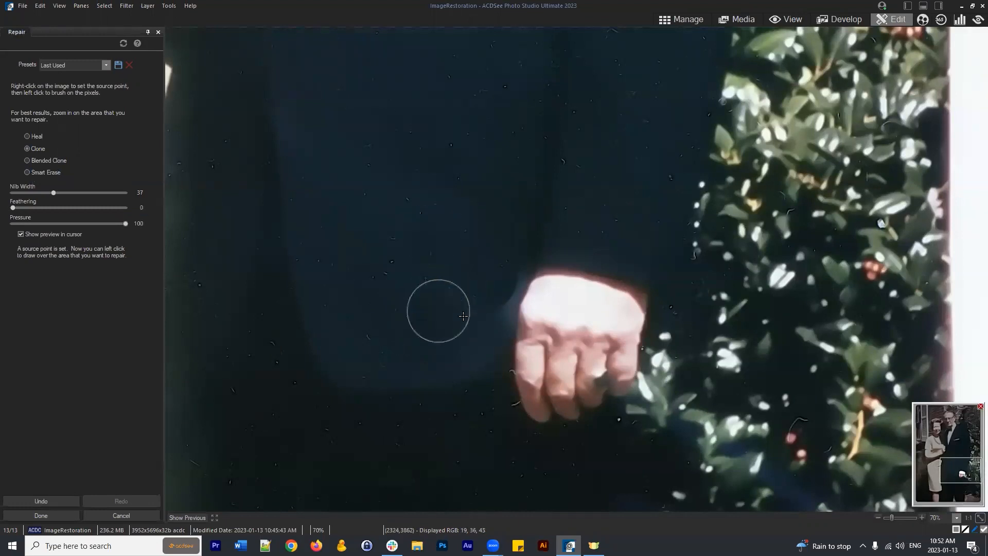
pyautogui.click(435, 310)
pyautogui.click(481, 312)
# Reduce the nib width to 29 and clone nearby jacket fabric over the remaining glow along the inner edge of the man's hand
pyautogui.scroll(2, 439, 301)
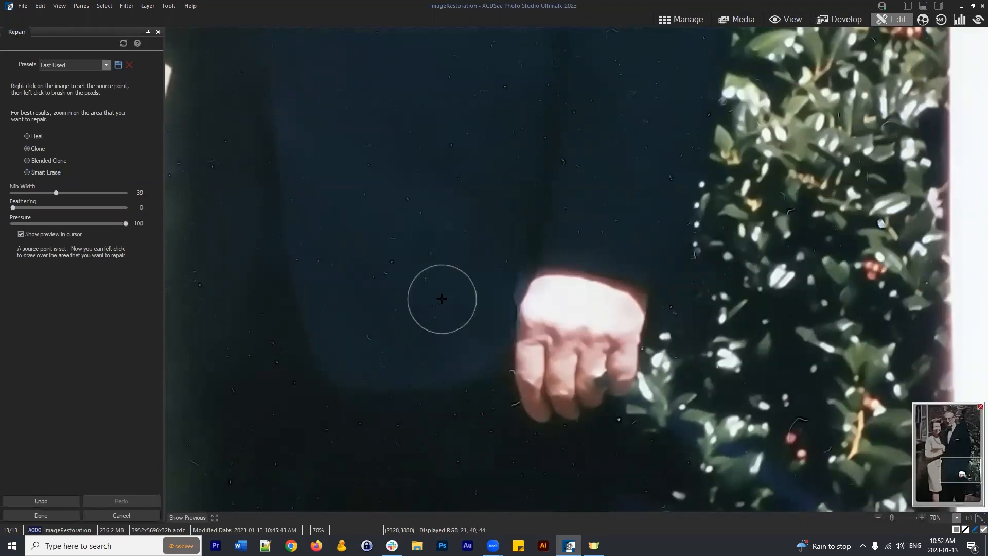
pyautogui.scroll(-7, 452, 296)
pyautogui.scroll(3, 449, 292)
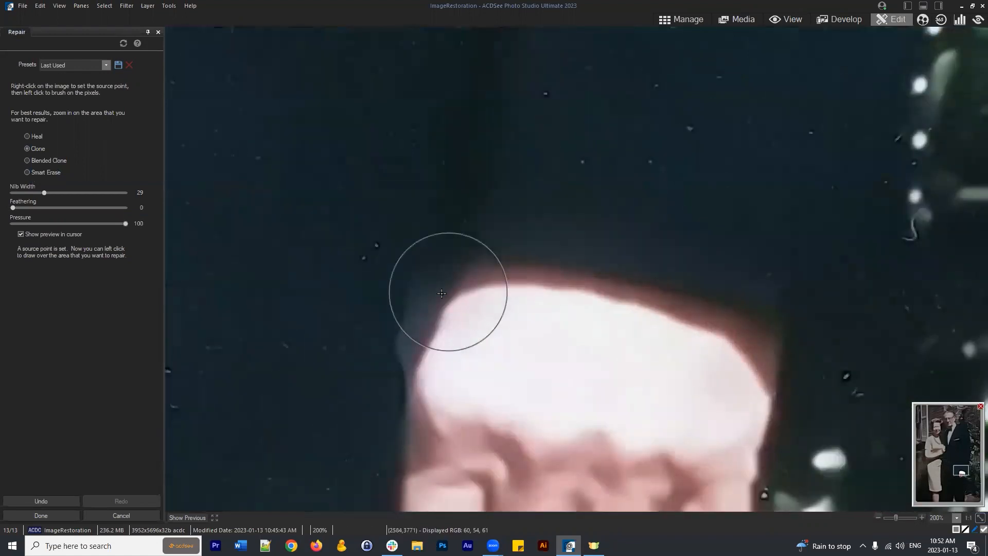
pyautogui.moveTo(409, 210)
pyautogui.mouseDown()
pyautogui.moveTo(508, 111)
pyautogui.moveTo(600, 84)
pyautogui.mouseUp()
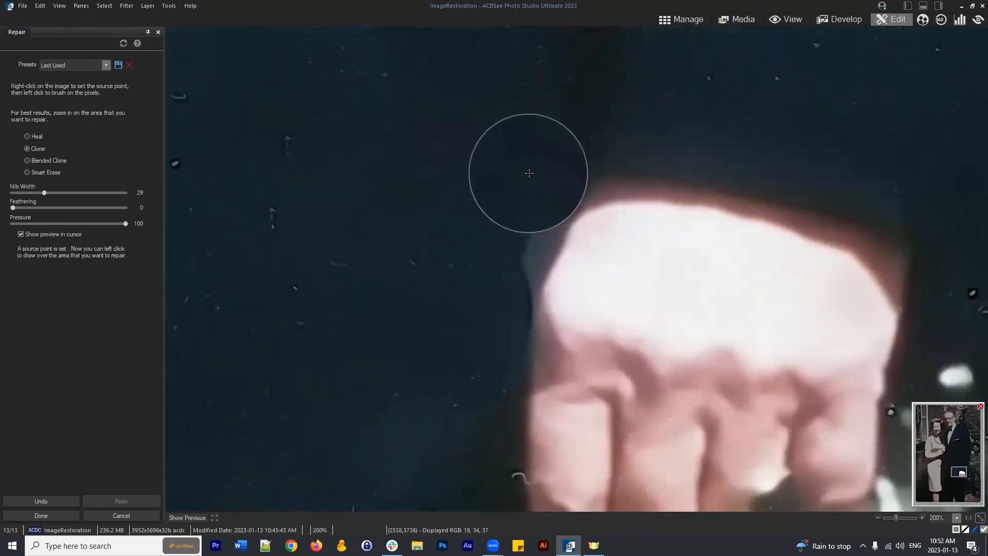
pyautogui.rightClick(453, 173)
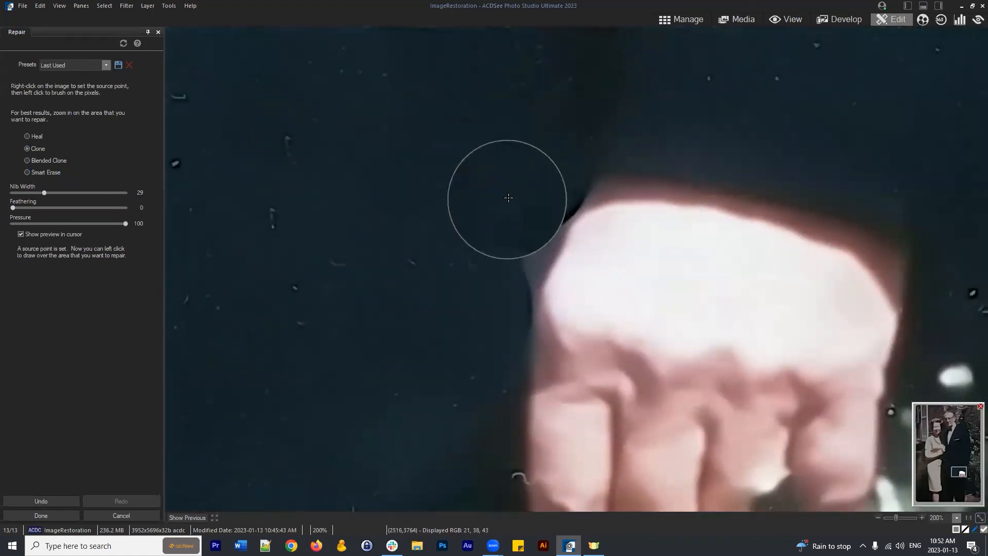
pyautogui.click(511, 197)
pyautogui.rightClick(439, 188)
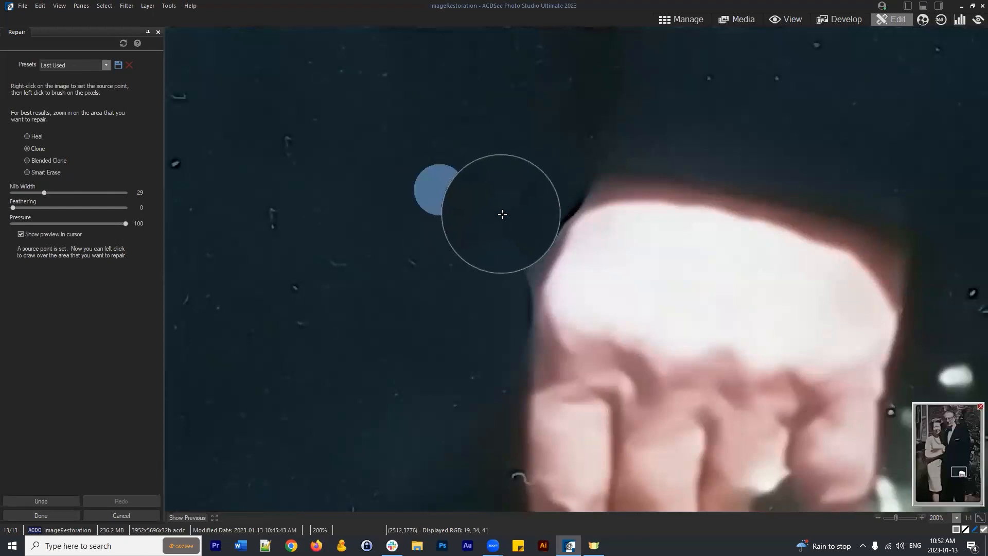
pyautogui.click(502, 214)
pyautogui.rightClick(453, 207)
pyautogui.click(495, 229)
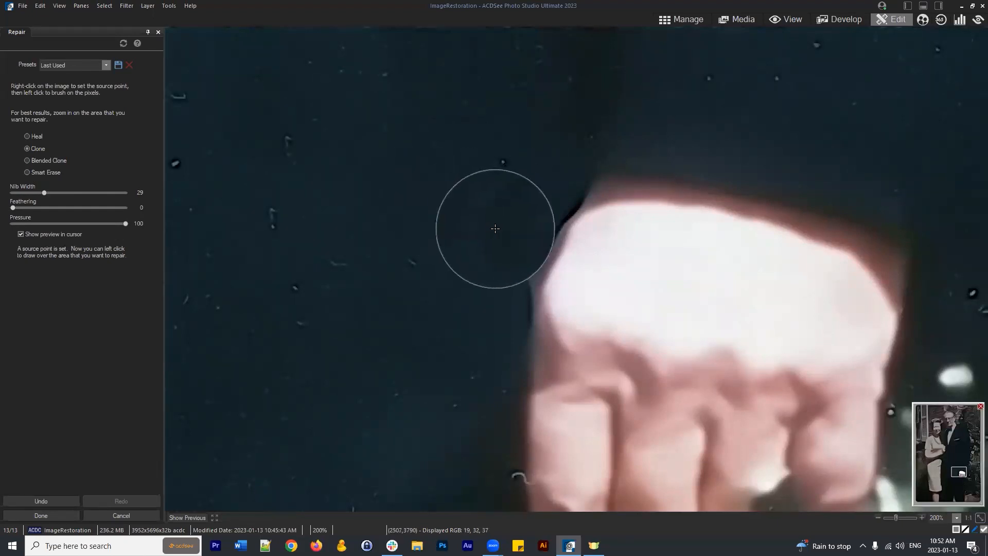
pyautogui.rightClick(487, 247)
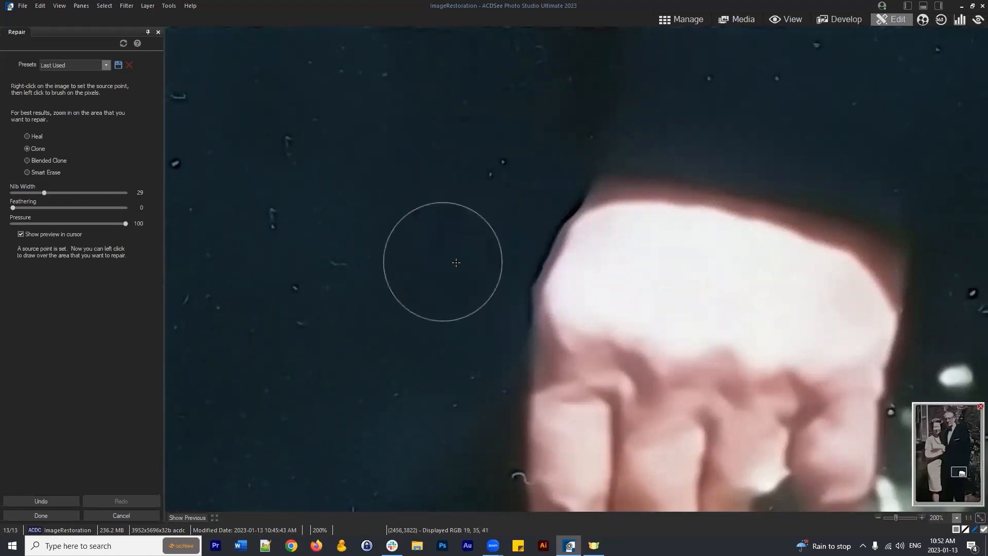
pyautogui.rightClick(471, 288)
# Switch to Blended Clone with nib width 26 and blend the jacket into the inner and upper edges of the man's hand
pyautogui.scroll(-1, 399, 335)
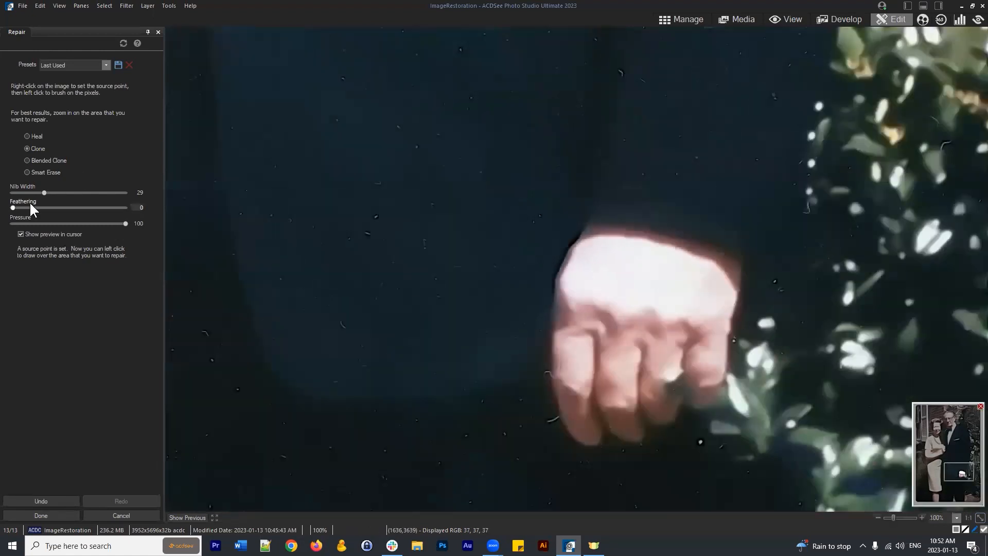
pyautogui.click(40, 160)
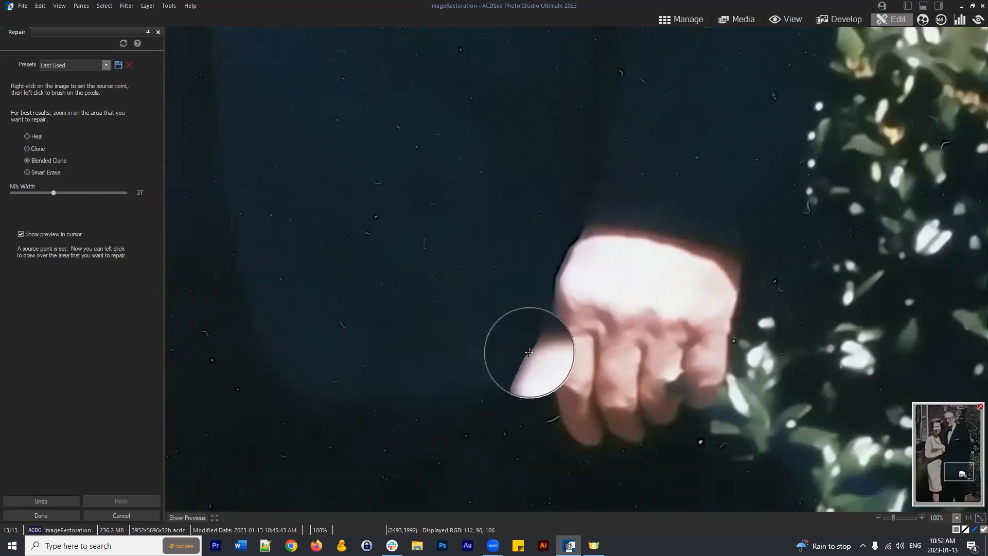
pyautogui.scroll(-8, 531, 331)
pyautogui.scroll(-3, 532, 331)
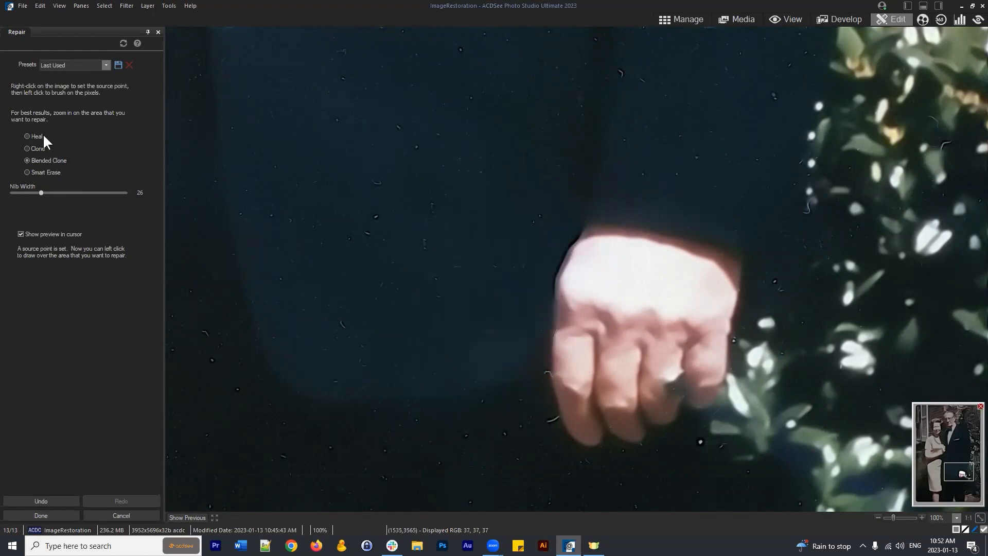
pyautogui.scroll(1, 583, 324)
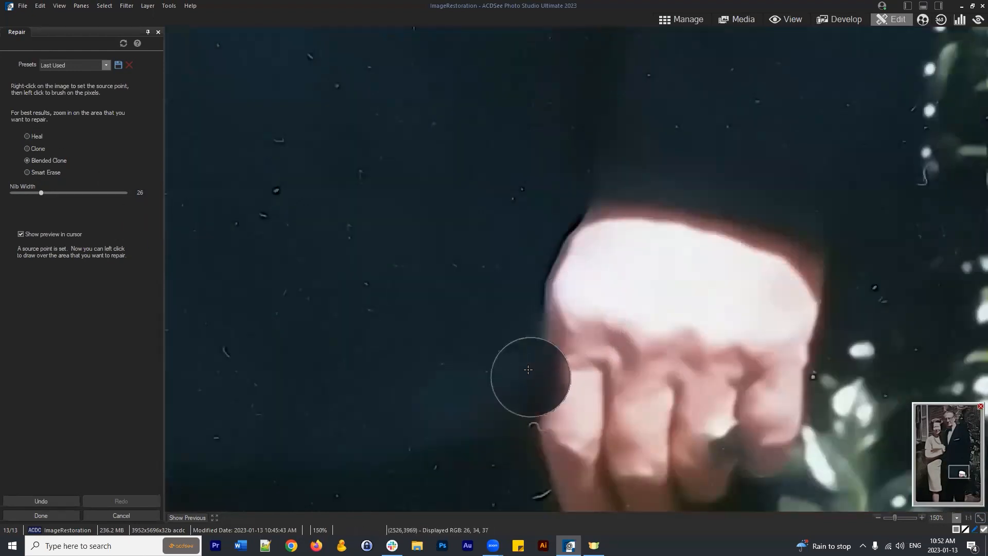
pyautogui.click(541, 365)
pyautogui.click(545, 315)
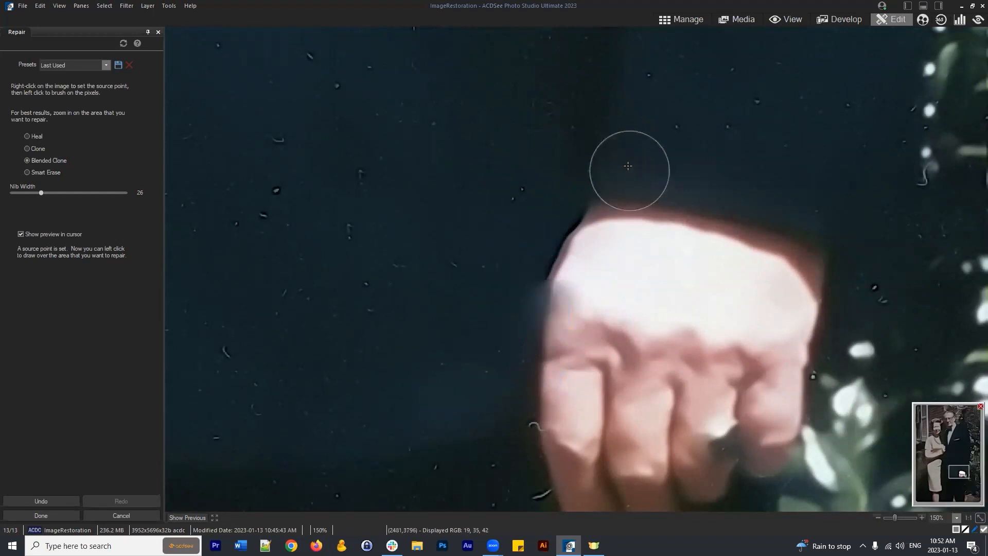
pyautogui.click(566, 188)
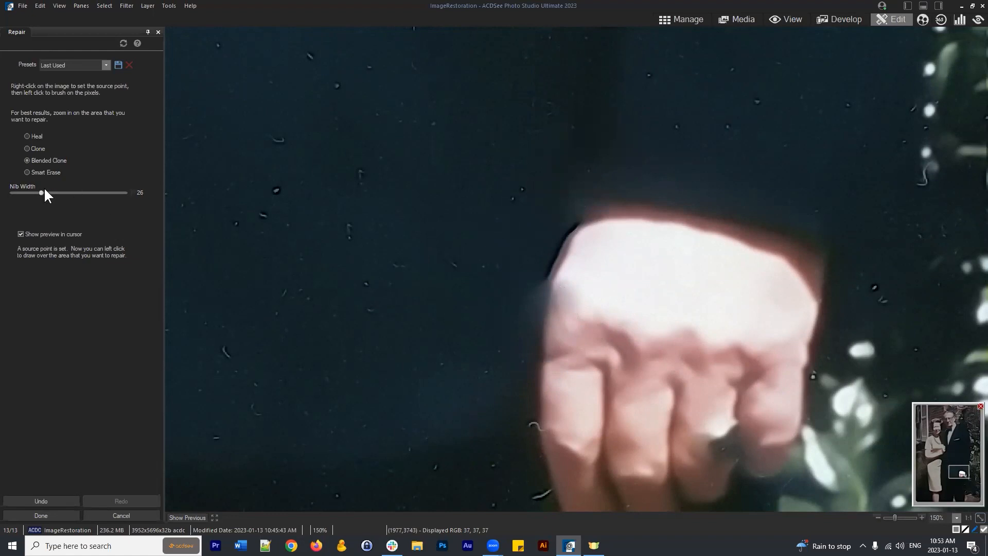
# Set the nib width to 25 and blend sampled jacket fabric over the uneven patches beside the upper part of the man's hand
pyautogui.scroll(-1, 559, 319)
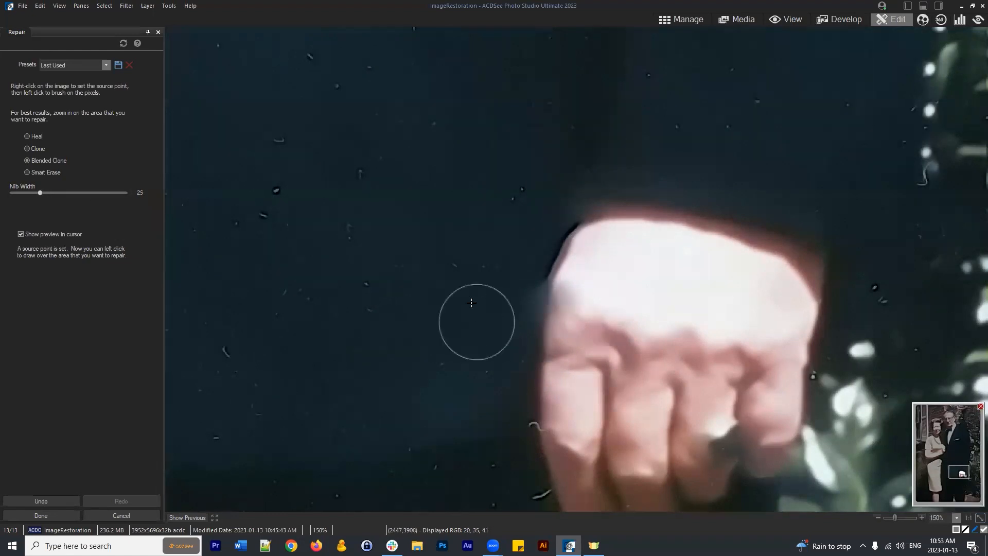
pyautogui.scroll(1, 454, 306)
pyautogui.scroll(-2, 453, 306)
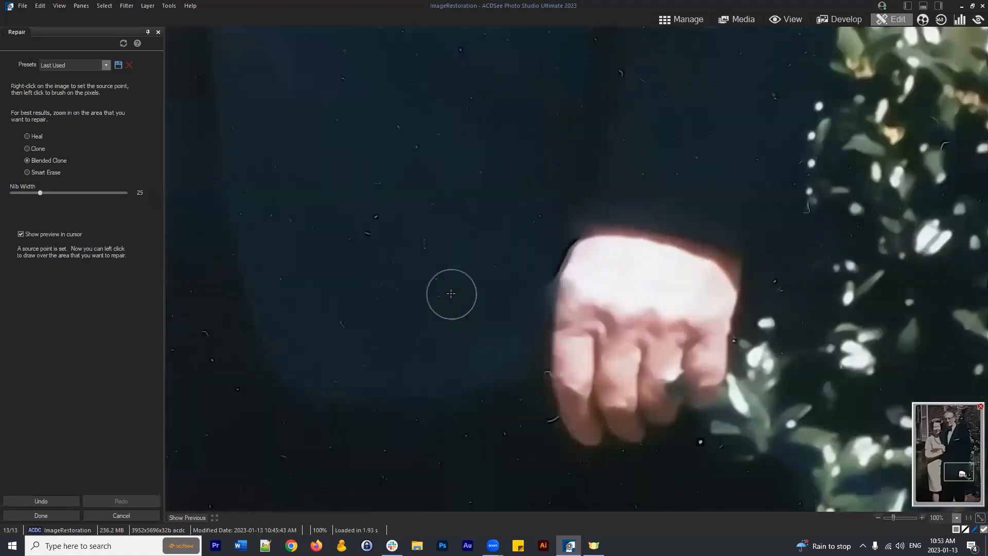
pyautogui.scroll(1, 450, 291)
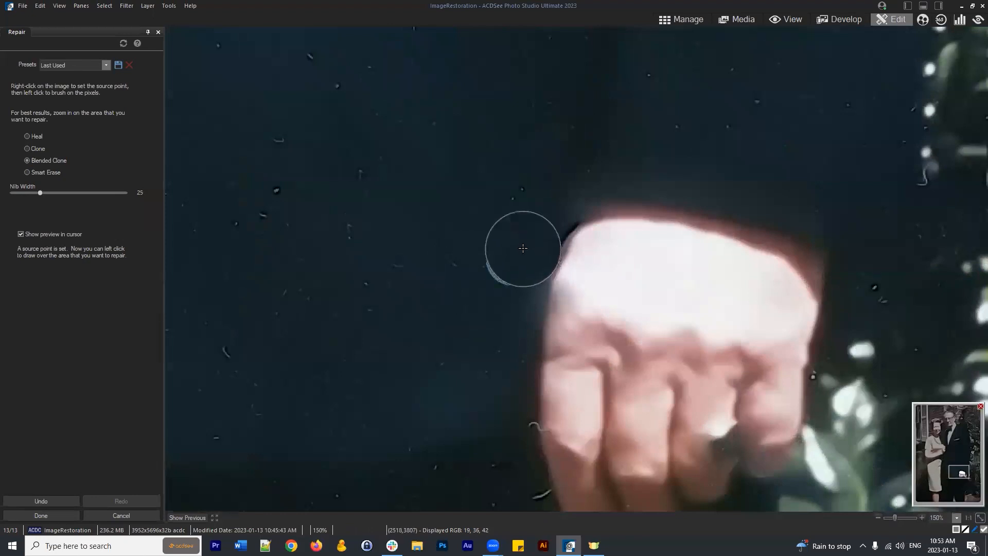
pyautogui.click(522, 249)
pyautogui.rightClick(469, 263)
pyautogui.click(518, 261)
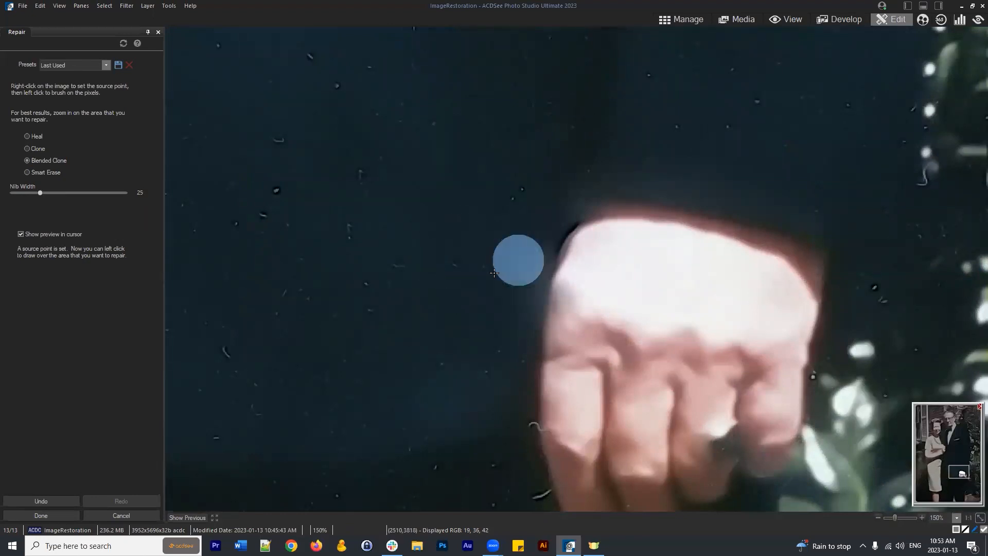
pyautogui.click(529, 222)
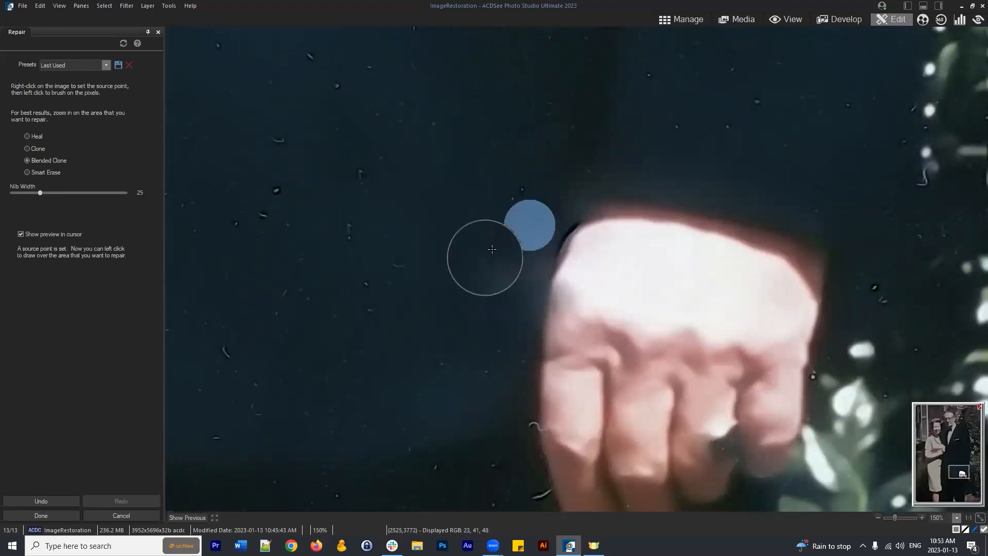
pyautogui.click(528, 211)
pyautogui.click(547, 201)
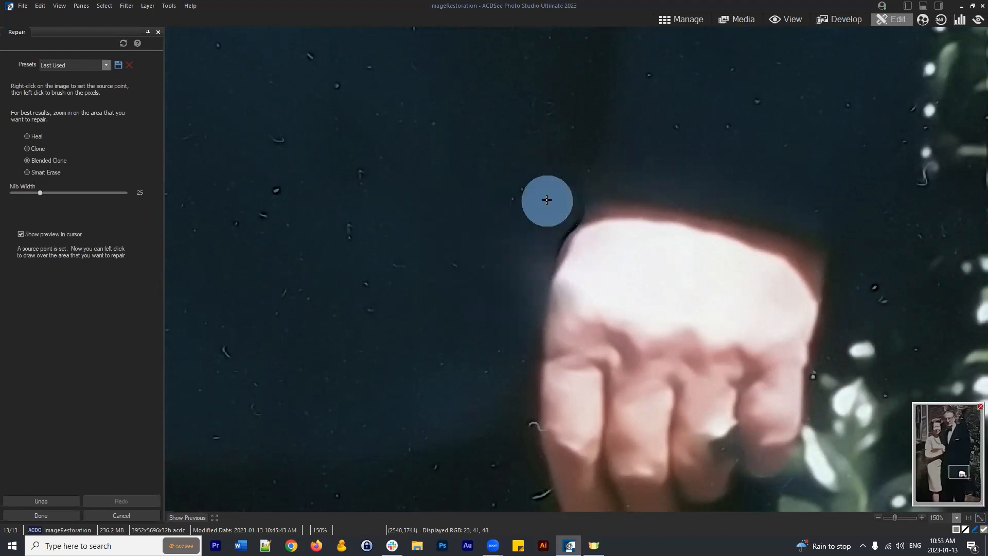
pyautogui.click(501, 226)
# Reduce the nib width to 18 and blend away the dark cloned edge at the upper corner of the man's hand
pyautogui.scroll(-7, 517, 212)
pyautogui.click(560, 212)
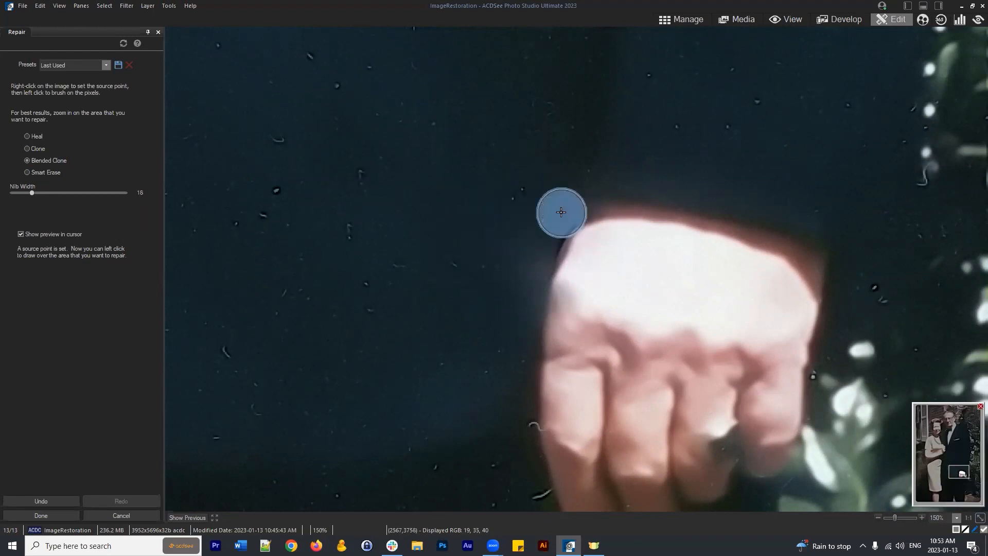
pyautogui.click(526, 222)
pyautogui.click(548, 221)
pyautogui.click(515, 224)
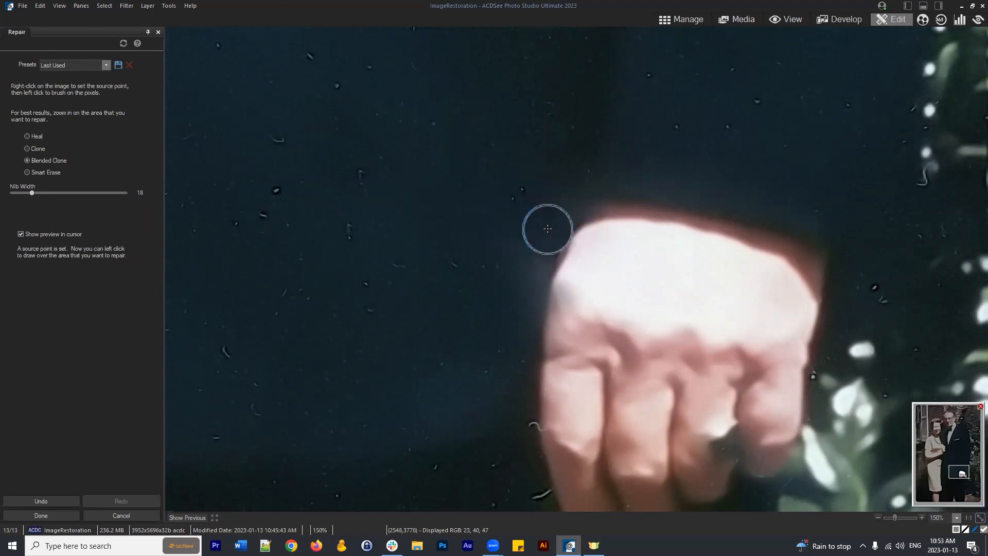
# Blend the last glow off the jacket beside the upper corner of the man's hand and apply the repairs
pyautogui.click(547, 229)
pyautogui.click(530, 251)
pyautogui.click(528, 221)
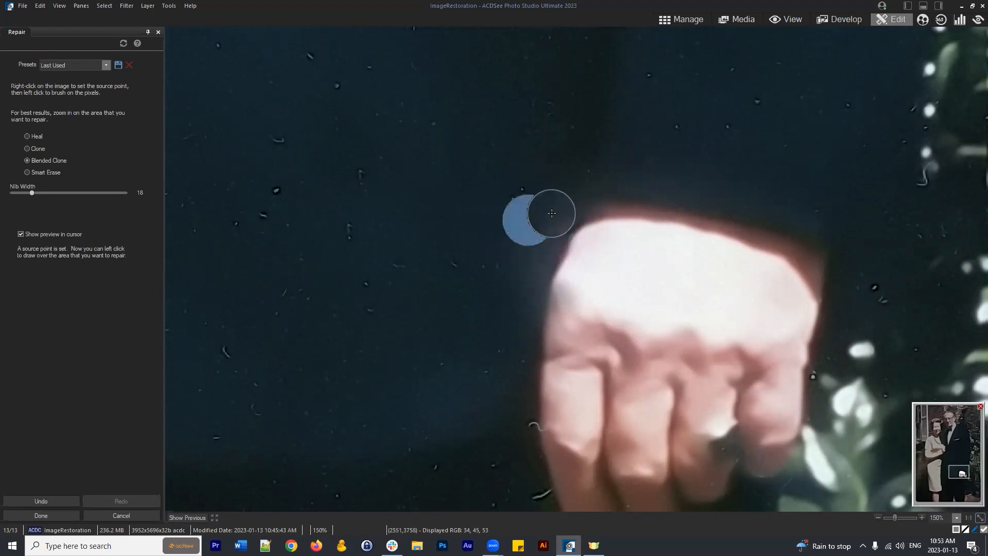
pyautogui.scroll(-3, 666, 181)
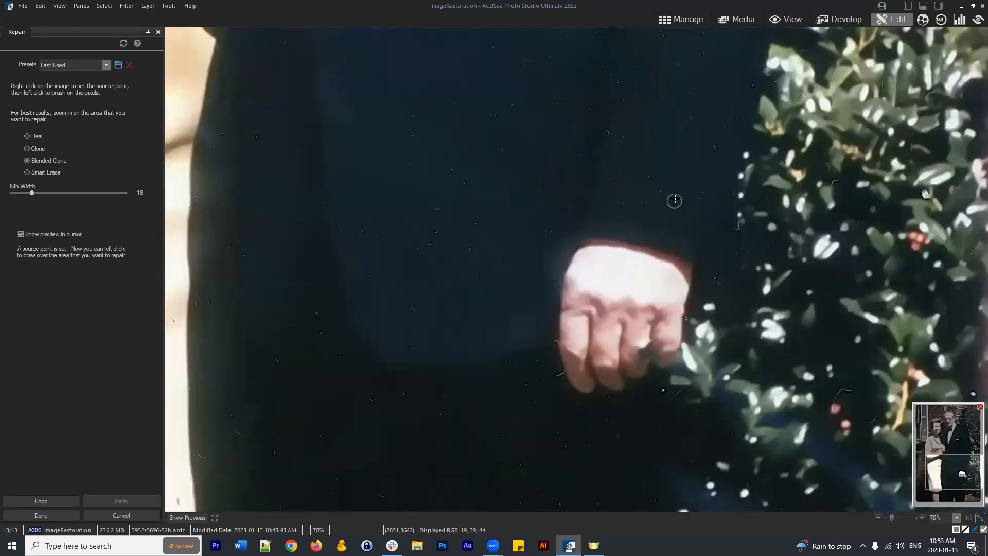
pyautogui.scroll(-2, 664, 196)
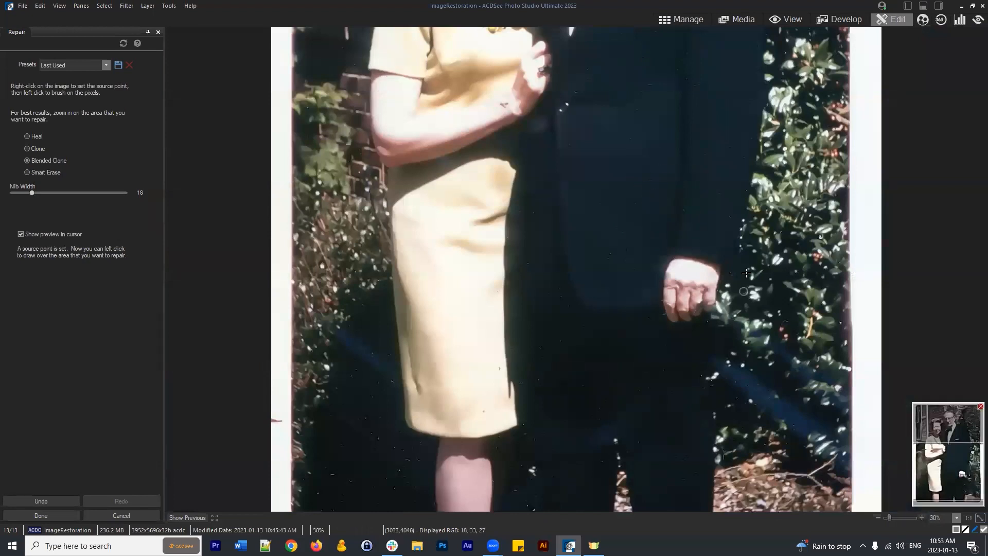
pyautogui.scroll(-1, 747, 276)
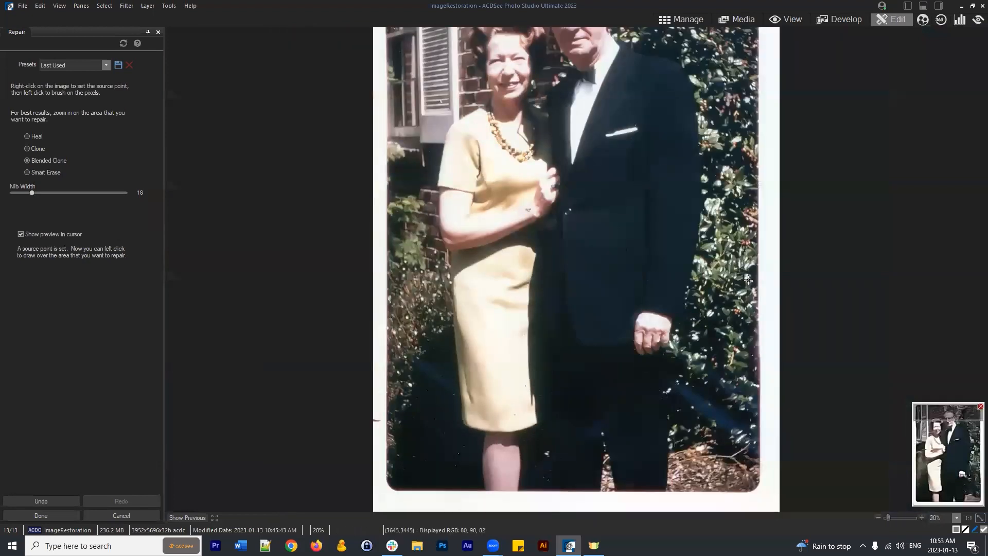
pyautogui.click(44, 517)
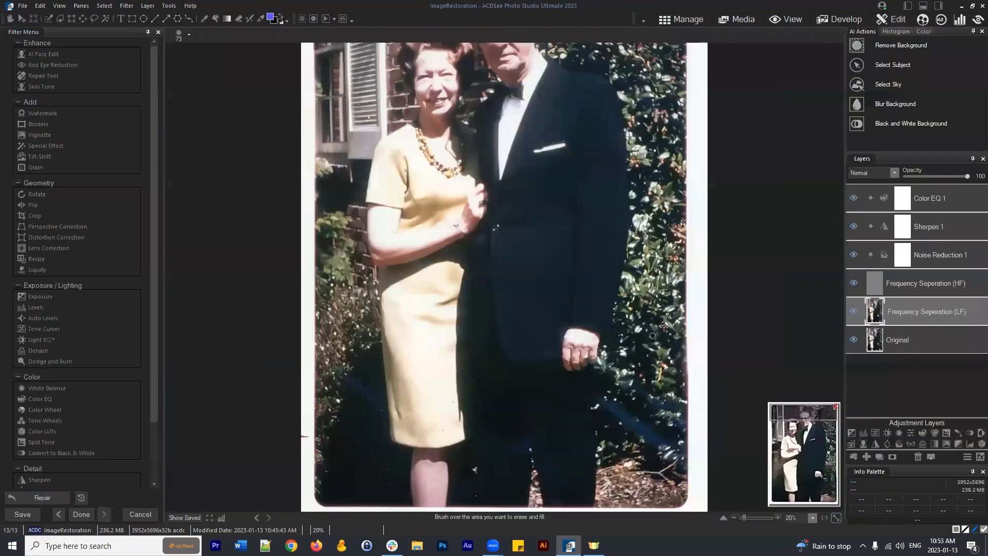
# Try Smart Erase on the bushes beside the man's hand, near the blue light streak, and undo it
pyautogui.scroll(1, 671, 384)
pyautogui.scroll(-2, 670, 383)
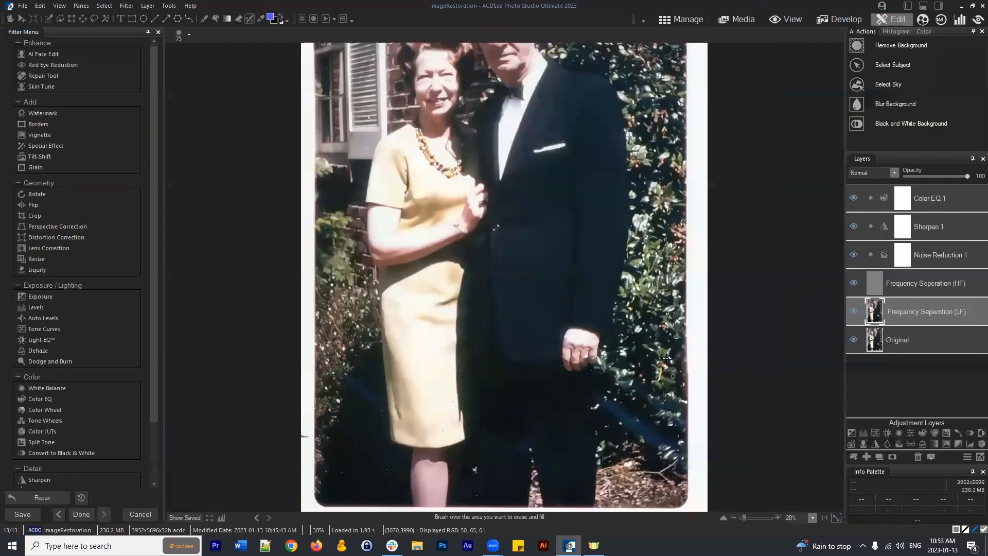
pyautogui.moveTo(622, 351); pyautogui.dragTo(643, 390)
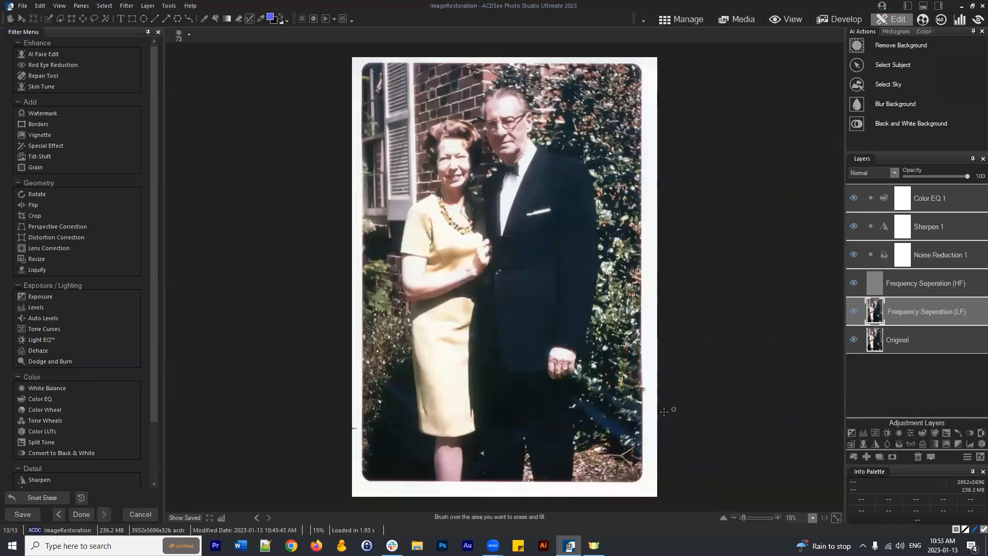
pyautogui.scroll(1, 674, 412)
pyautogui.scroll(1, 748, 433)
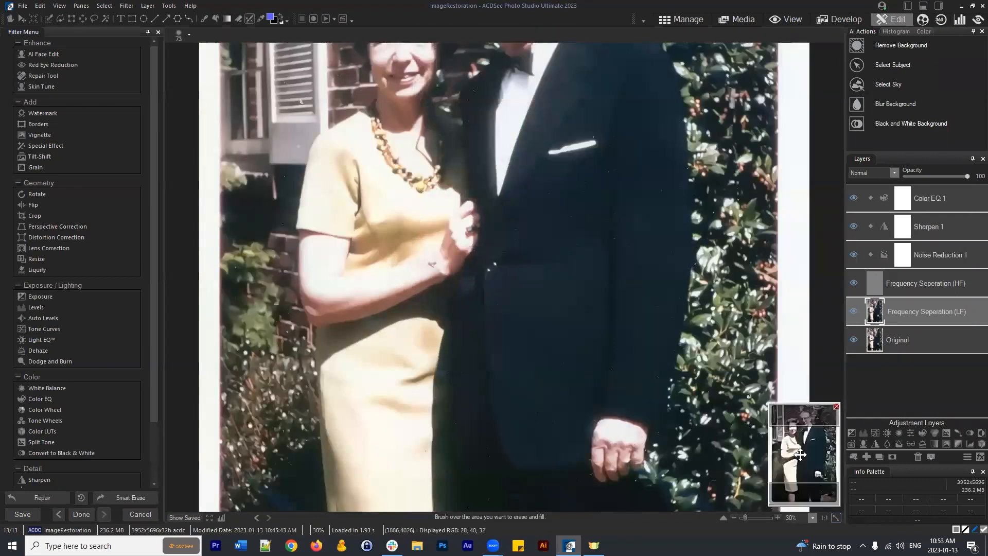
# Add a Vibrance adjustment layer directly above the Frequency Seperation (LF) layer
pyautogui.moveTo(820, 448); pyautogui.dragTo(825, 498)
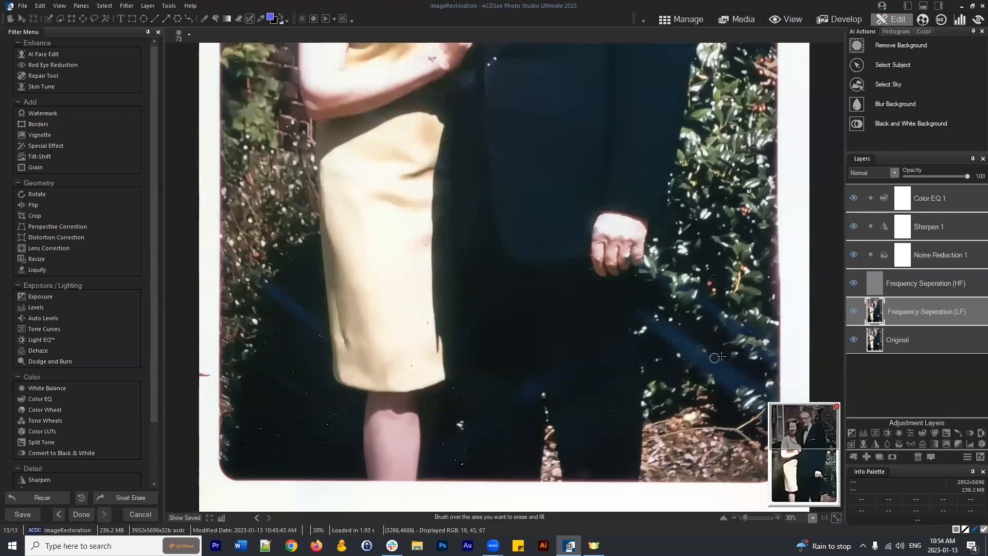
pyautogui.scroll(-4, 756, 368)
pyautogui.scroll(-4, 720, 355)
pyautogui.moveTo(807, 445); pyautogui.dragTo(818, 494)
pyautogui.click(921, 374)
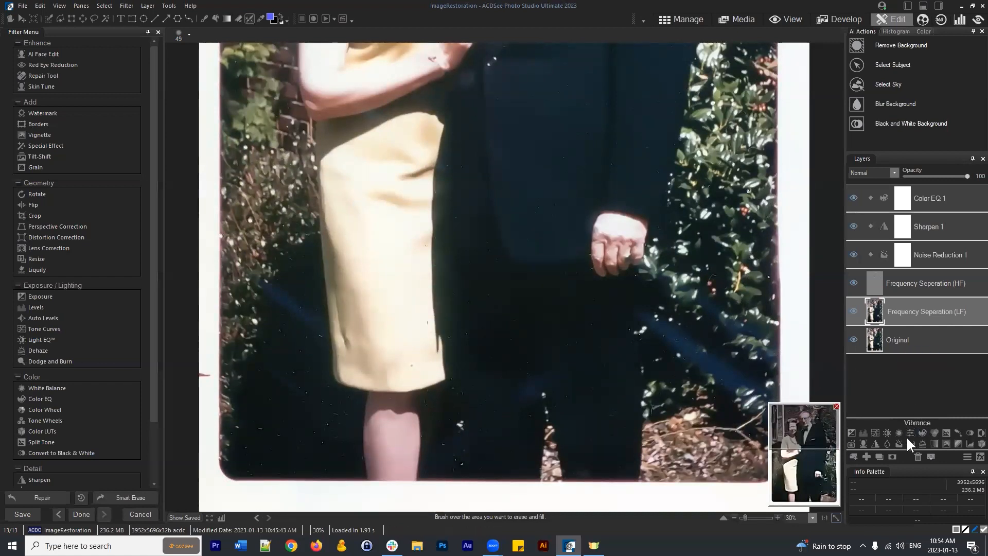
pyautogui.click(937, 197)
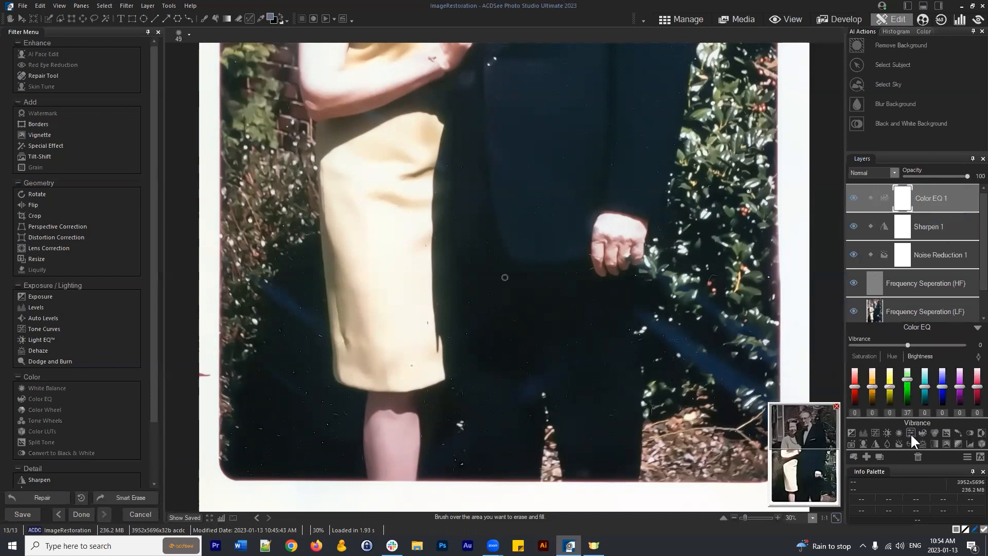
pyautogui.scroll(-2, 922, 301)
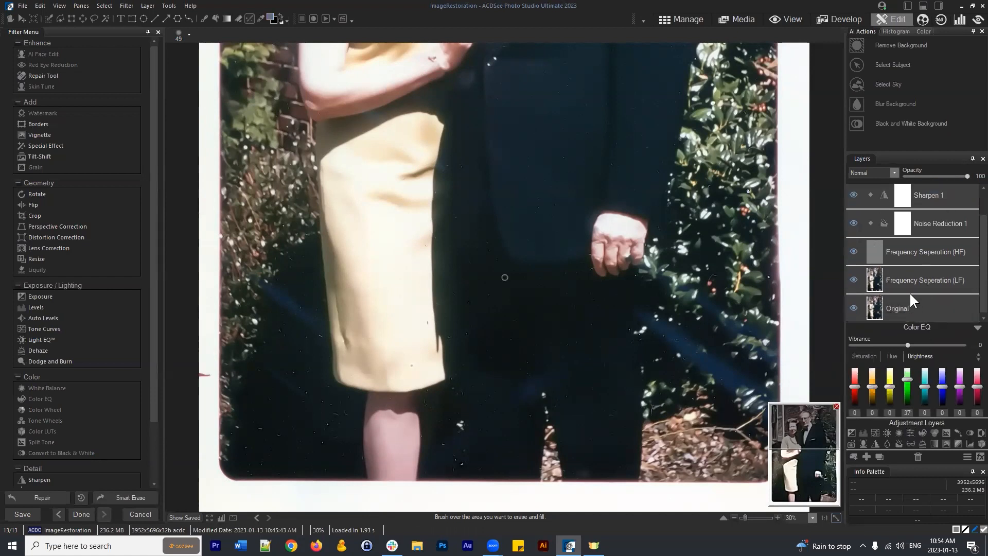
pyautogui.click(913, 282)
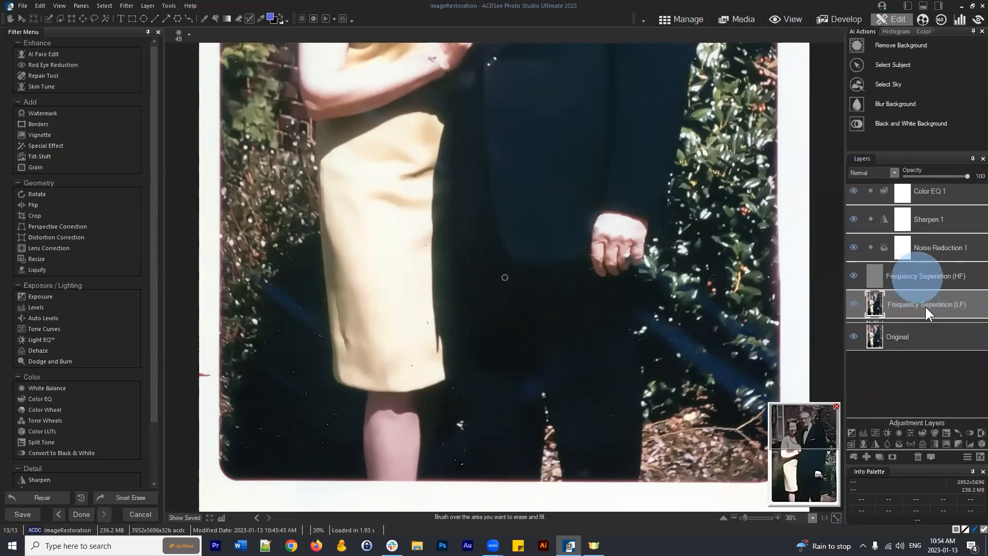
pyautogui.click(911, 433)
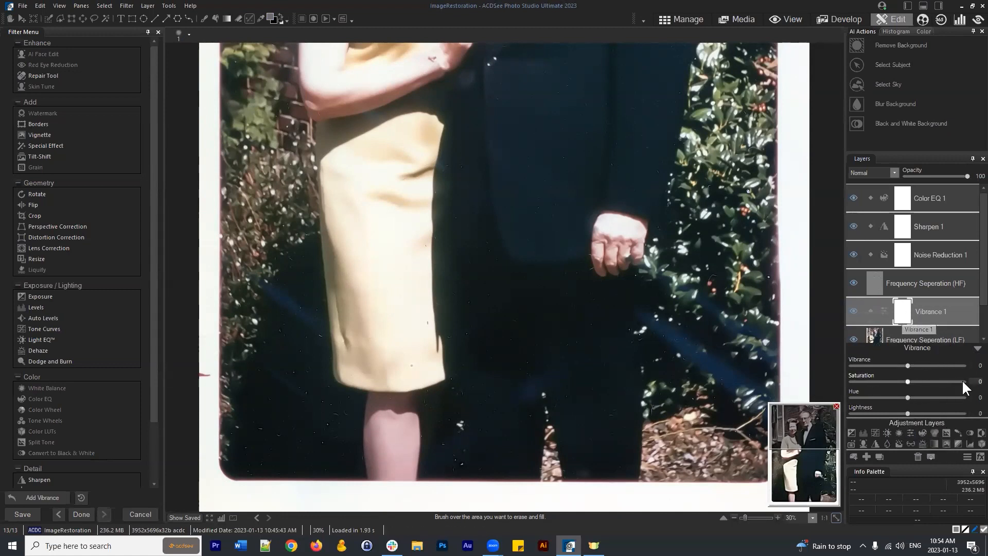
# Set the Vibrance 1 layer's mask to black
pyautogui.click(977, 348)
pyautogui.rightClick(903, 312)
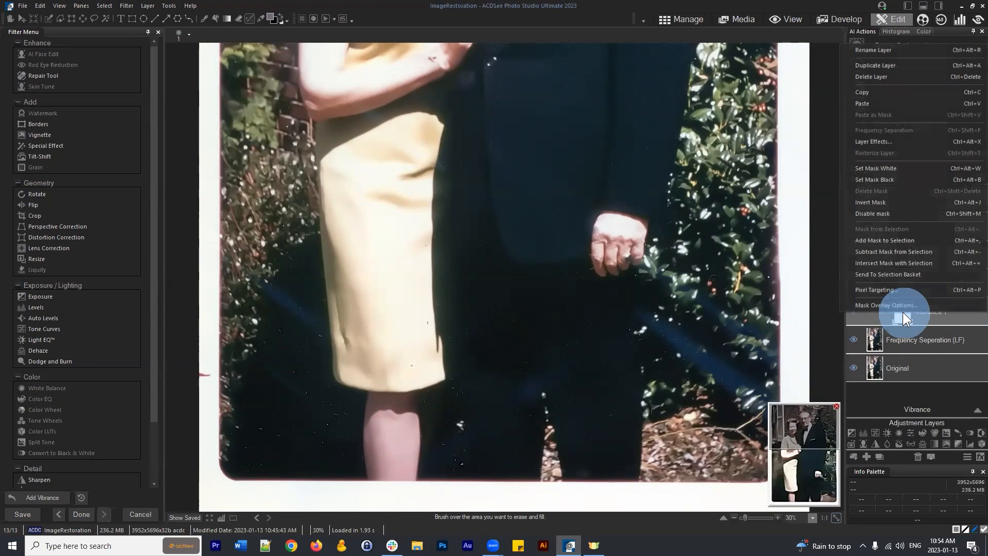
pyautogui.click(912, 175)
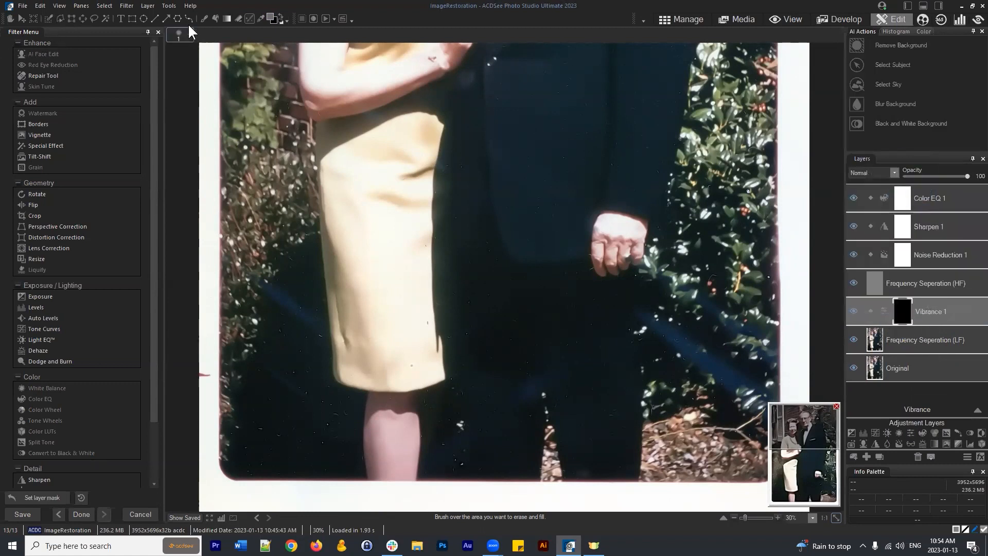
pyautogui.click(884, 310)
# Paint white on the Vibrance 1 mask with a size 100 brush over the blue streak crossing the bushes below the man's hand
pyautogui.click(204, 18)
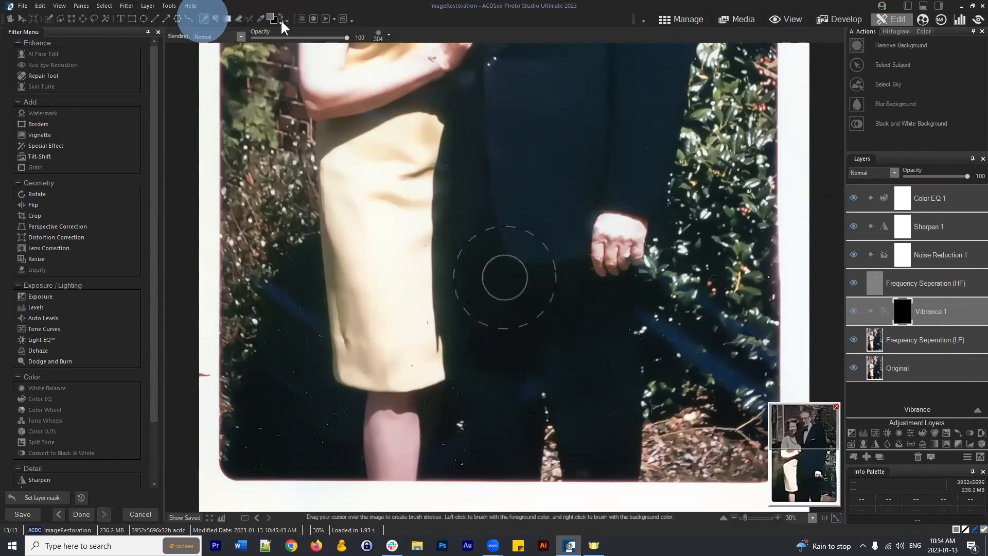
pyautogui.click(272, 17)
pyautogui.scroll(-5, 701, 348)
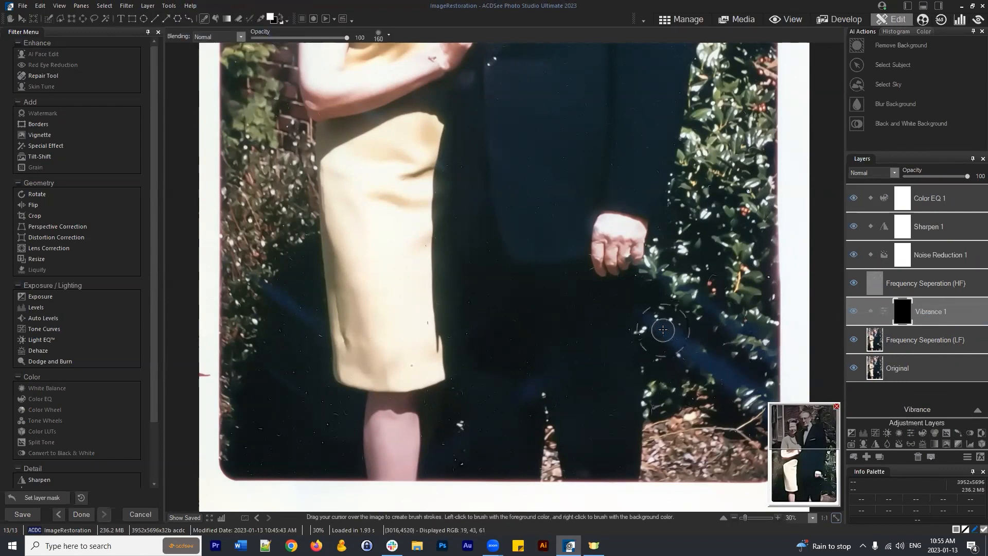
pyautogui.click(641, 312)
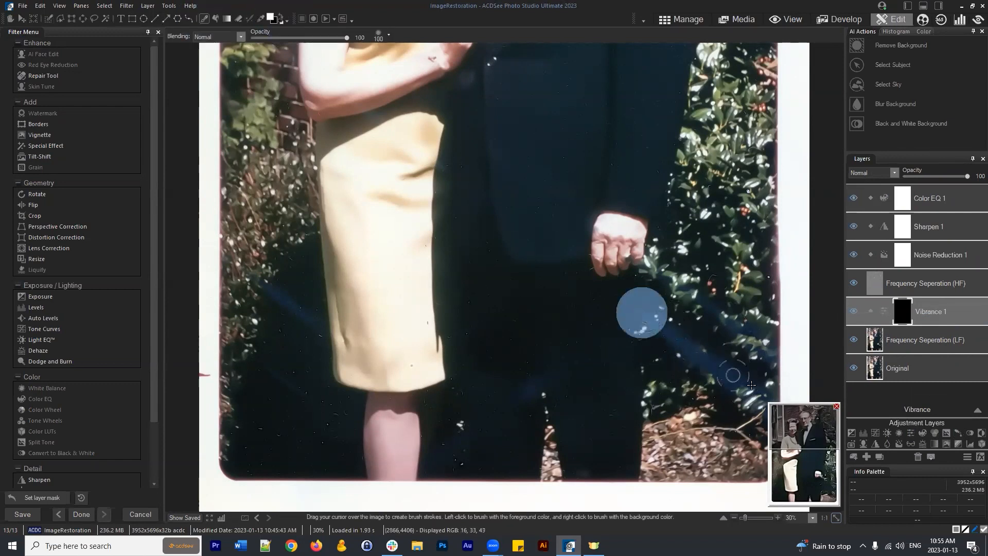
pyautogui.click(669, 272)
# Set the Vibrance 1 layer's Saturation to -61 and Lightness to -17
pyautogui.click(906, 433)
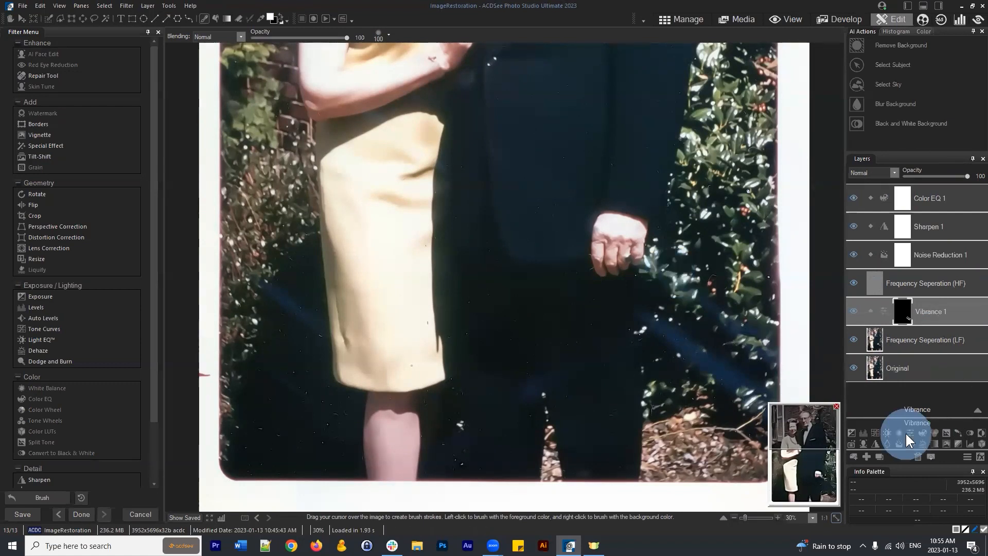
pyautogui.moveTo(883, 308); pyautogui.dragTo(881, 310)
pyautogui.click(946, 313)
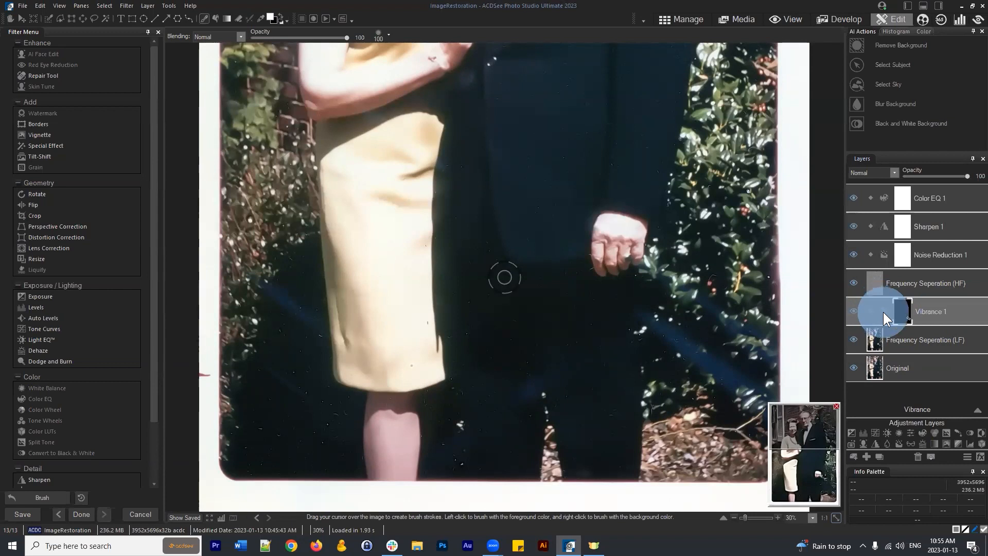
pyautogui.click(976, 411)
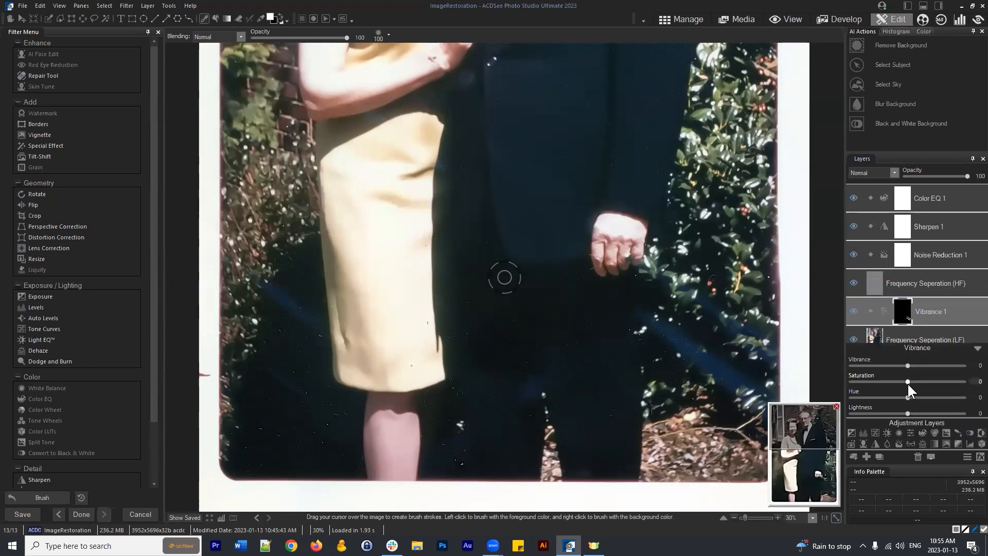
pyautogui.moveTo(907, 382)
pyautogui.mouseDown()
pyautogui.moveTo(869, 381)
pyautogui.moveTo(885, 383)
pyautogui.moveTo(898, 410)
pyautogui.moveTo(893, 379)
pyautogui.mouseUp()
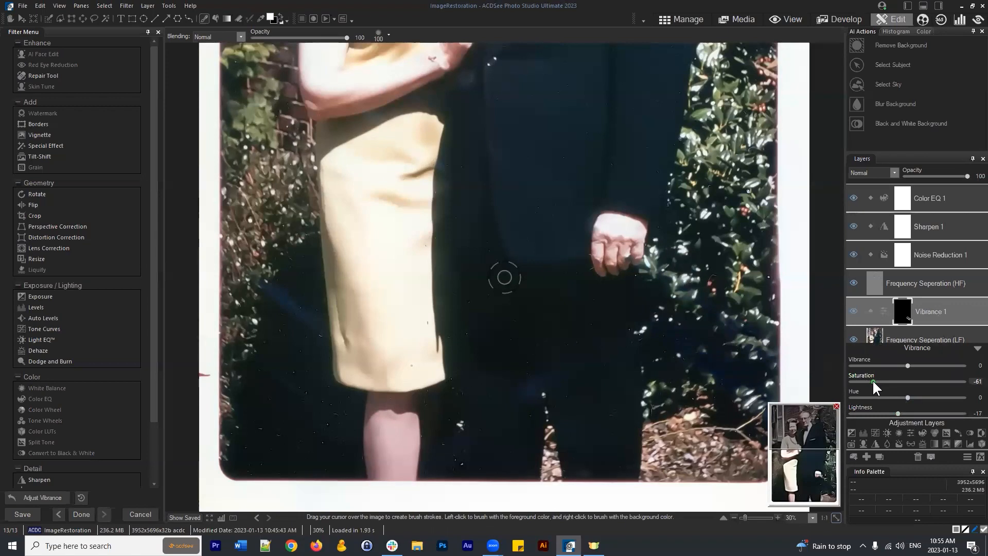
pyautogui.moveTo(872, 378); pyautogui.dragTo(872, 379)
pyautogui.scroll(-1, 701, 291)
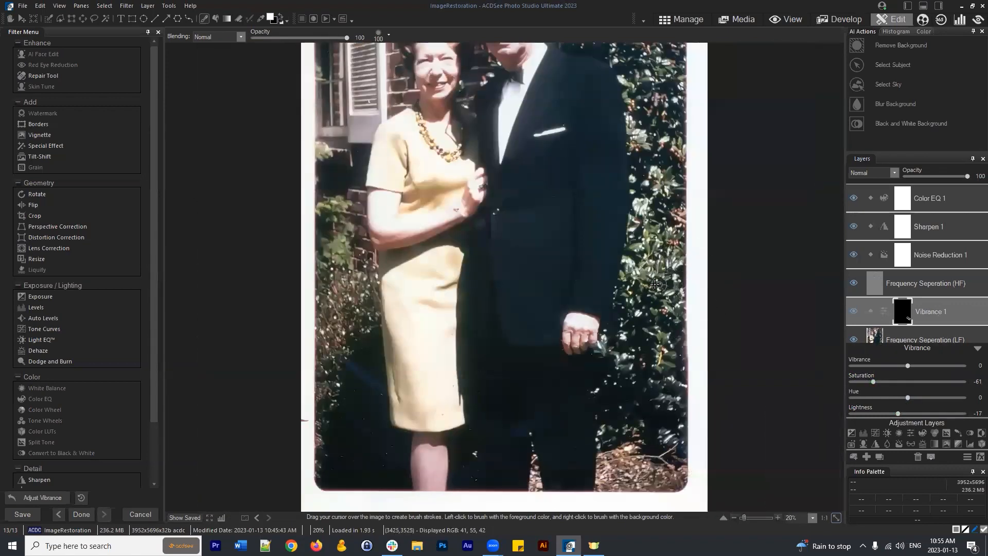
pyautogui.scroll(-1, 655, 283)
pyautogui.scroll(1, 625, 322)
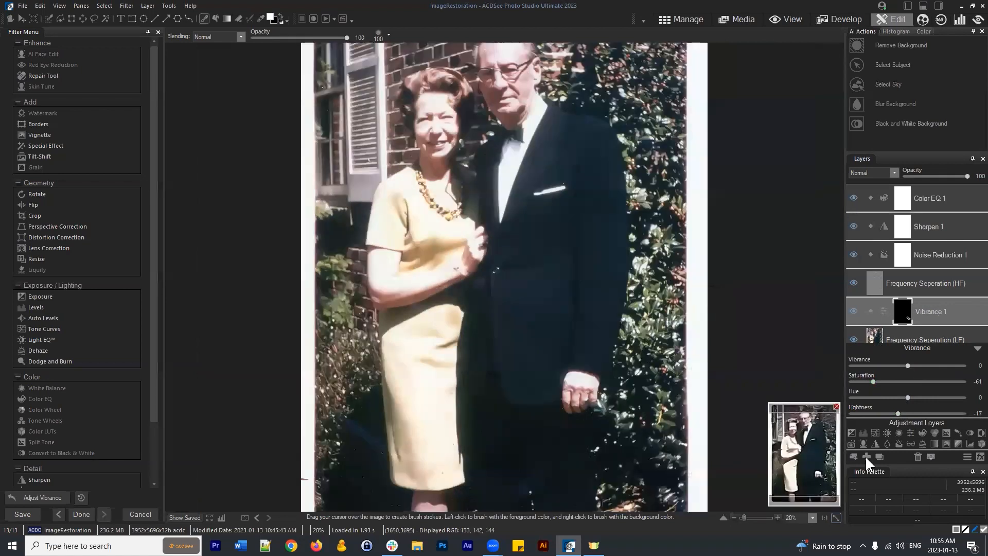
pyautogui.moveTo(816, 453); pyautogui.dragTo(820, 486)
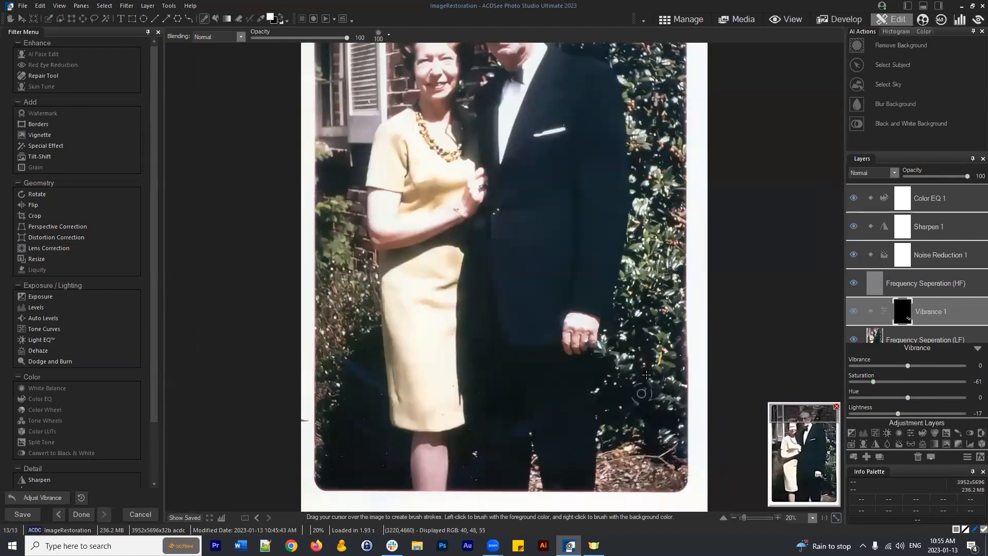
# Add a second Sharpen adjustment layer above the Color EQ 1 layer
pyautogui.scroll(-1, 658, 340)
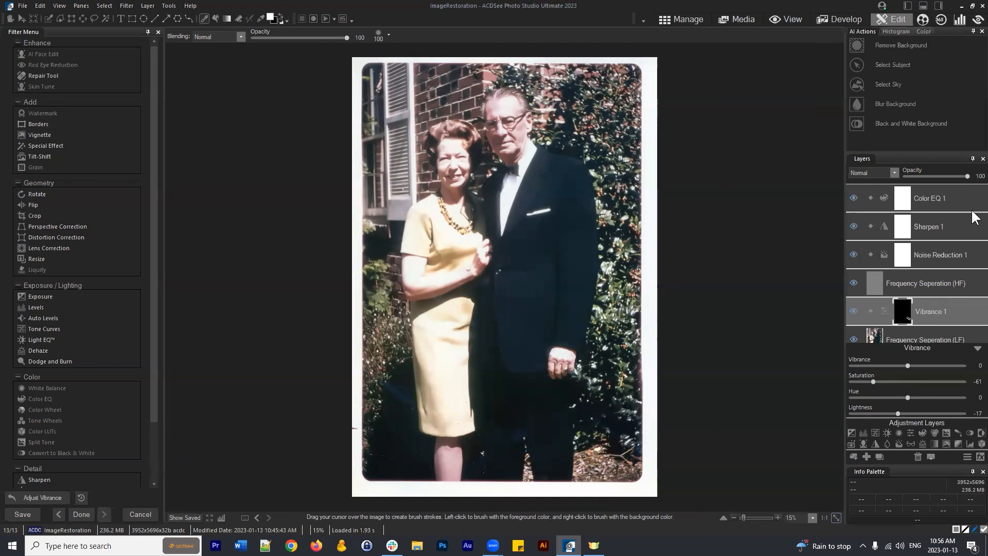
pyautogui.click(946, 193)
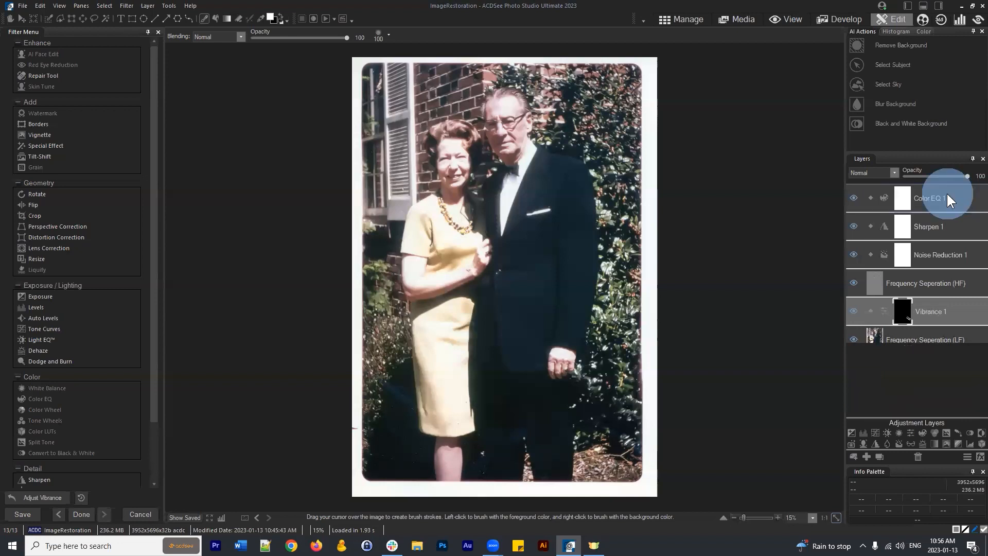
pyautogui.click(945, 229)
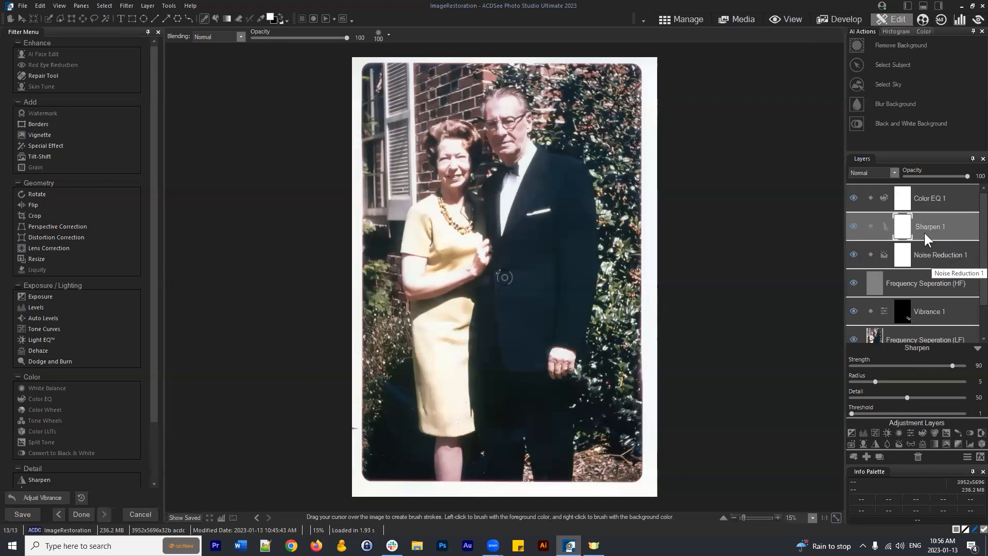
pyautogui.click(935, 201)
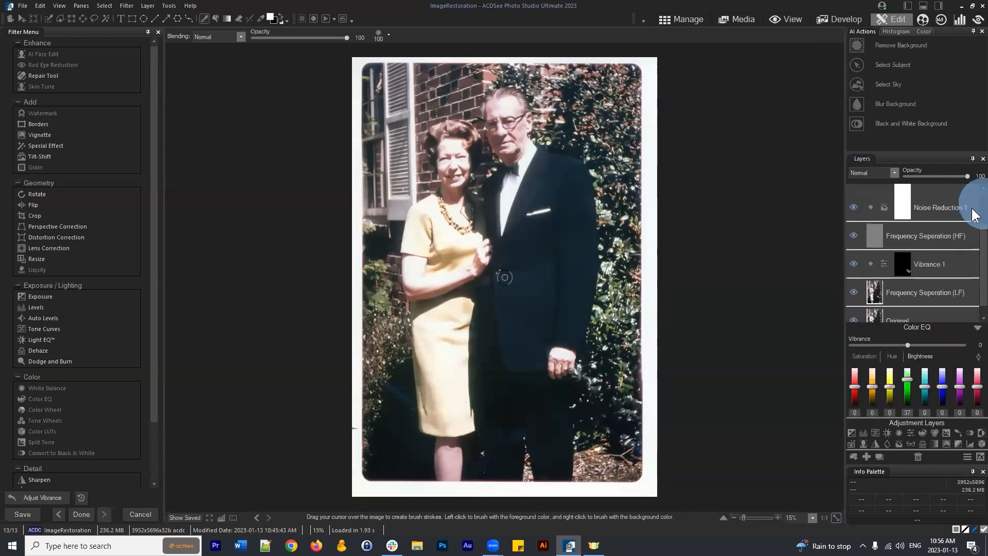
pyautogui.click(875, 443)
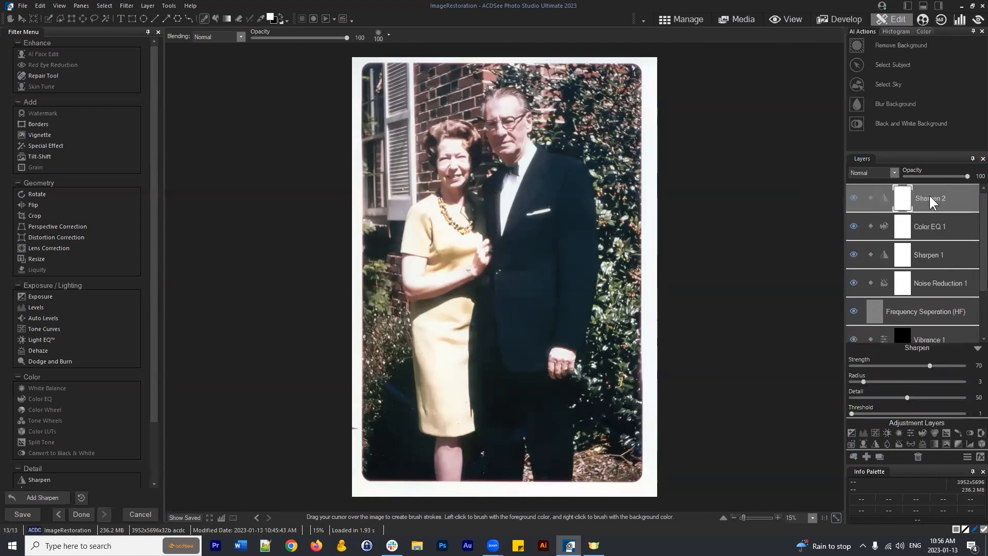
# Invert the mask of the Sharpen 2 layer
pyautogui.click(935, 195)
pyautogui.click(903, 197)
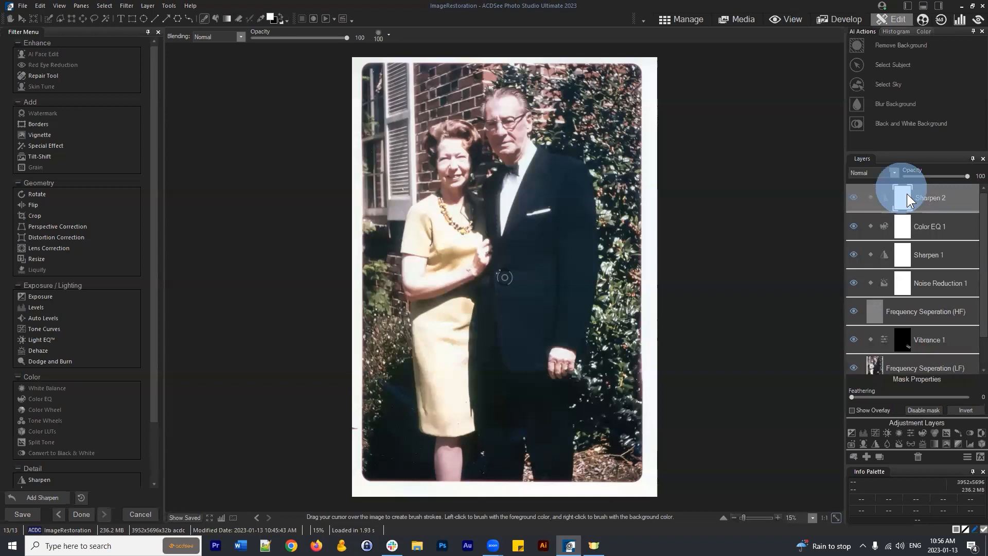
pyautogui.click(968, 411)
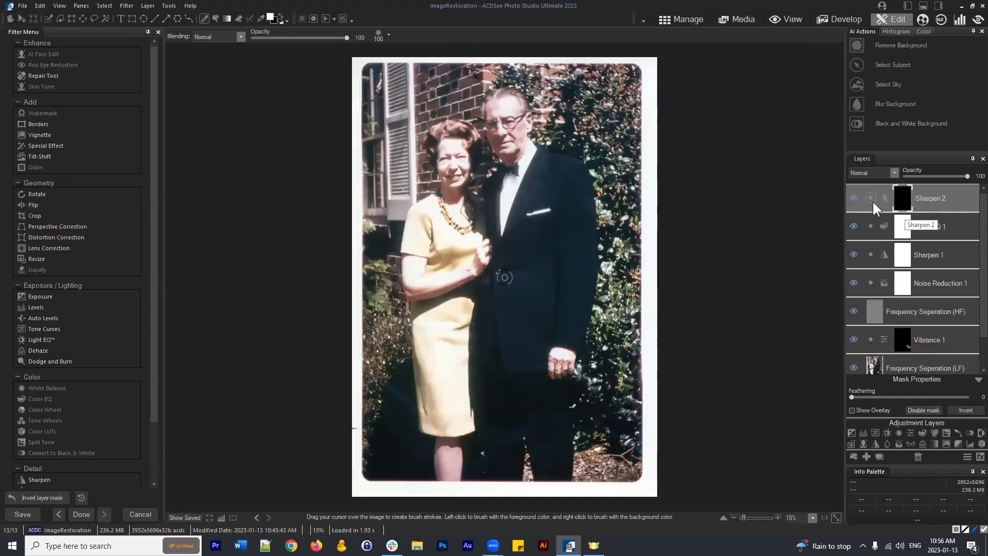
# Paint white on the Sharpen 2 mask over the man's and the woman's faces with a size 184 brush
pyautogui.click(904, 198)
pyautogui.click(207, 18)
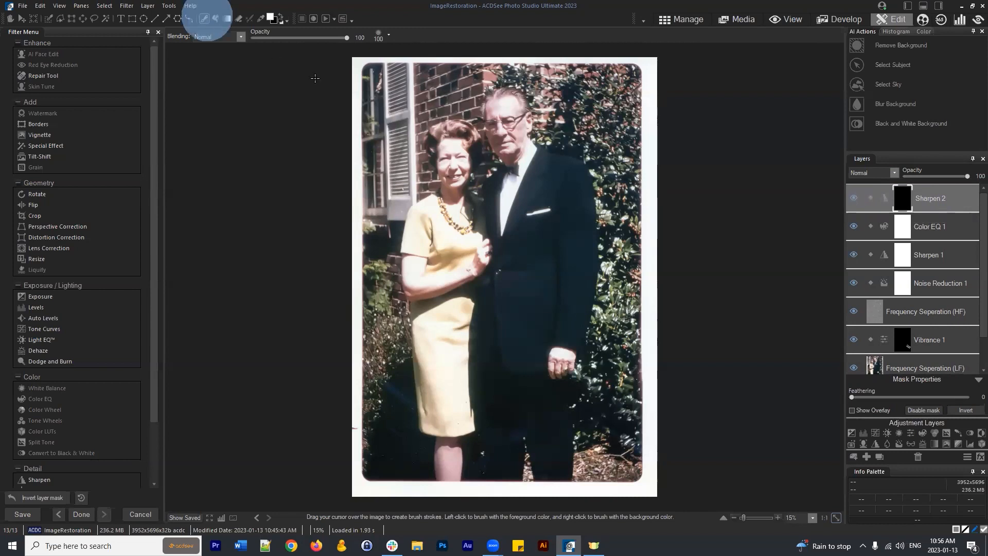
pyautogui.scroll(5, 527, 154)
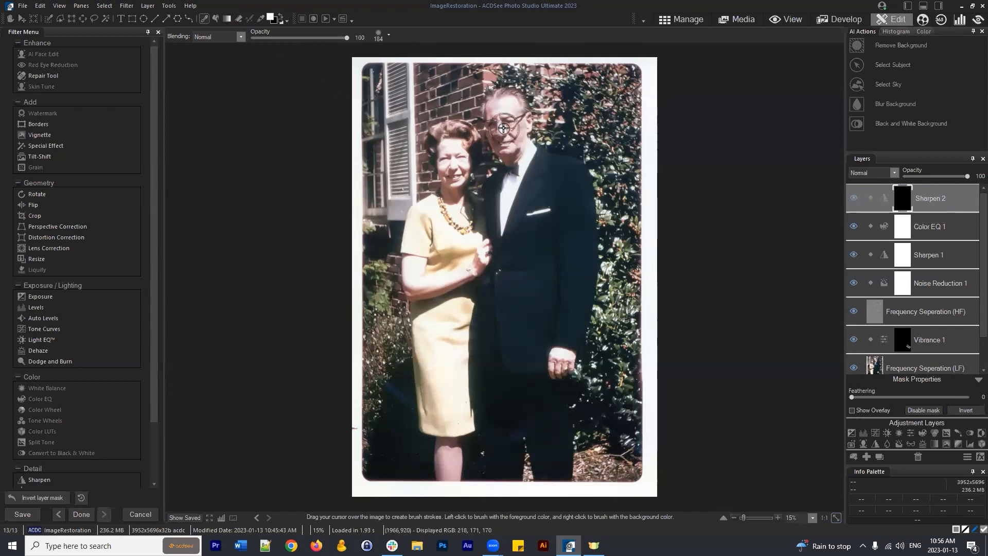
pyautogui.moveTo(503, 129)
pyautogui.mouseDown()
pyautogui.moveTo(517, 152)
pyautogui.moveTo(502, 144)
pyautogui.moveTo(504, 101)
pyautogui.mouseUp()
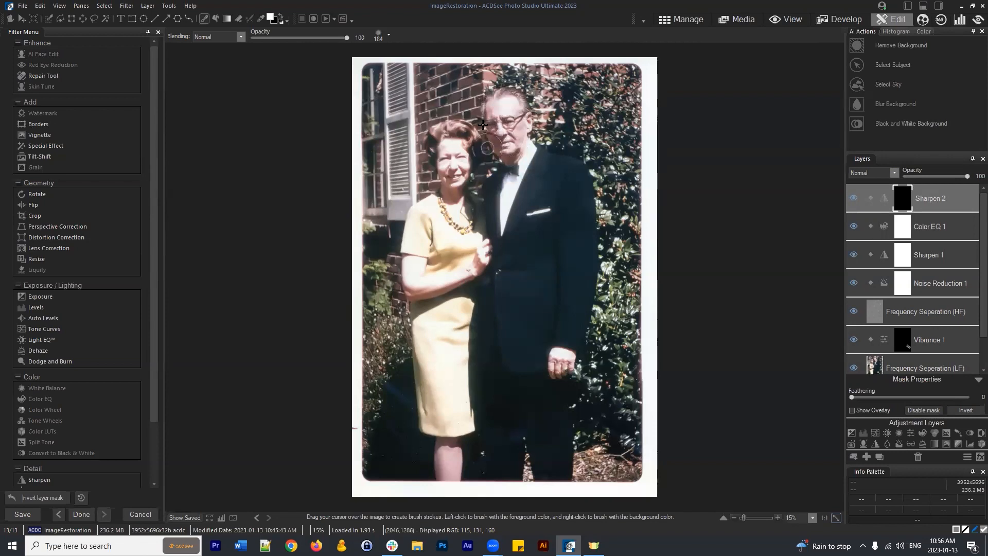
pyautogui.moveTo(451, 181)
pyautogui.mouseDown()
pyautogui.moveTo(439, 150)
pyautogui.moveTo(453, 170)
pyautogui.mouseUp()
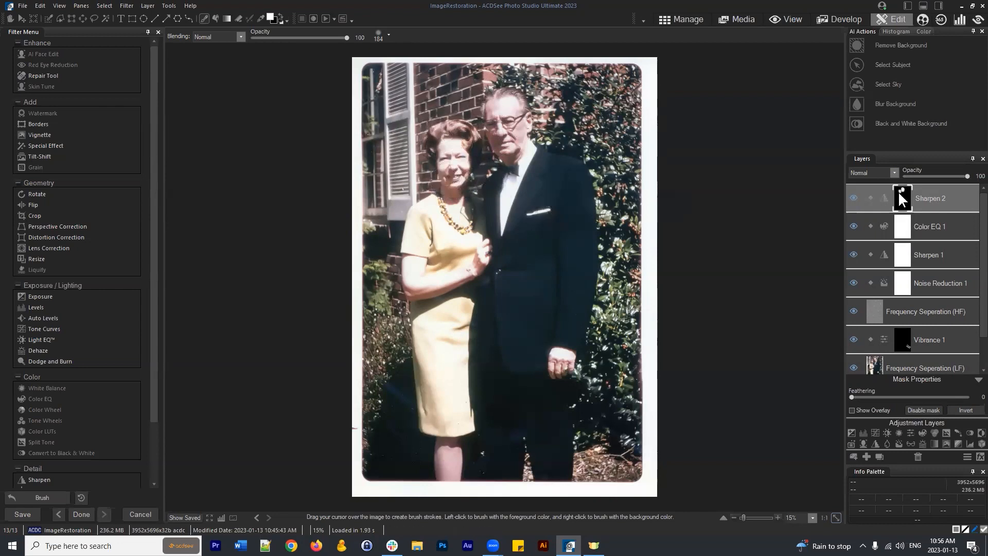
# Set the Sharpen 2 layer's Strength to 100 and Radius to 6
pyautogui.doubleClick(904, 200)
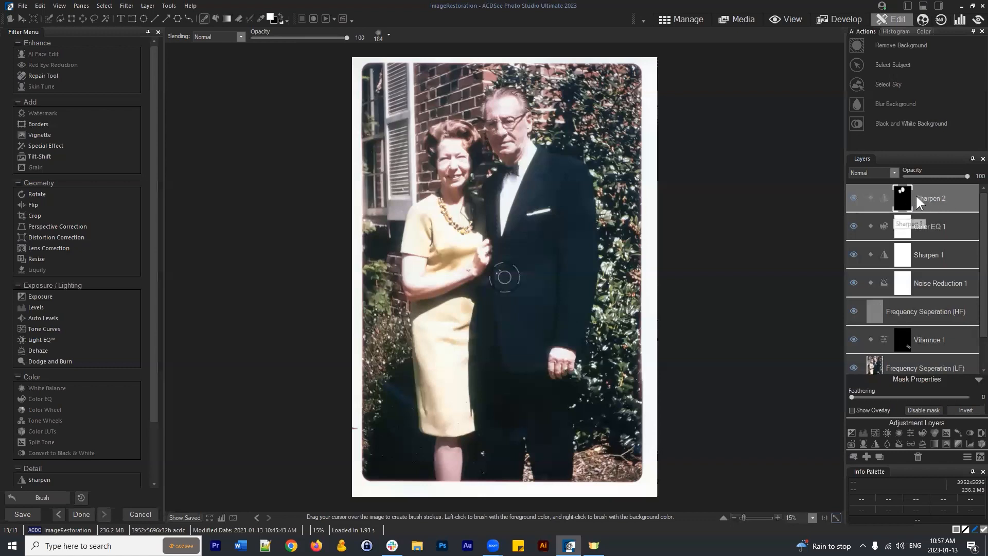
pyautogui.click(916, 194)
pyautogui.click(928, 198)
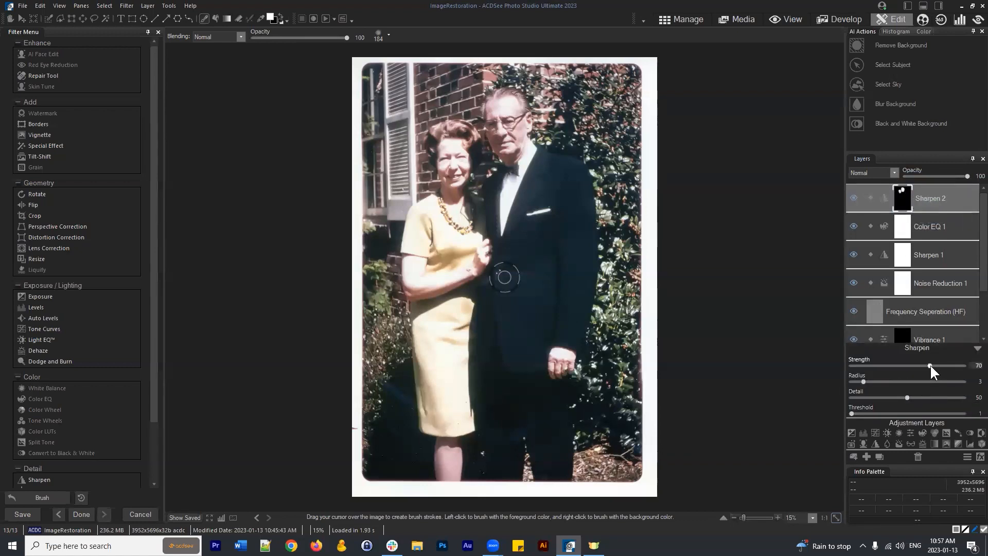
pyautogui.moveTo(930, 364); pyautogui.dragTo(965, 365)
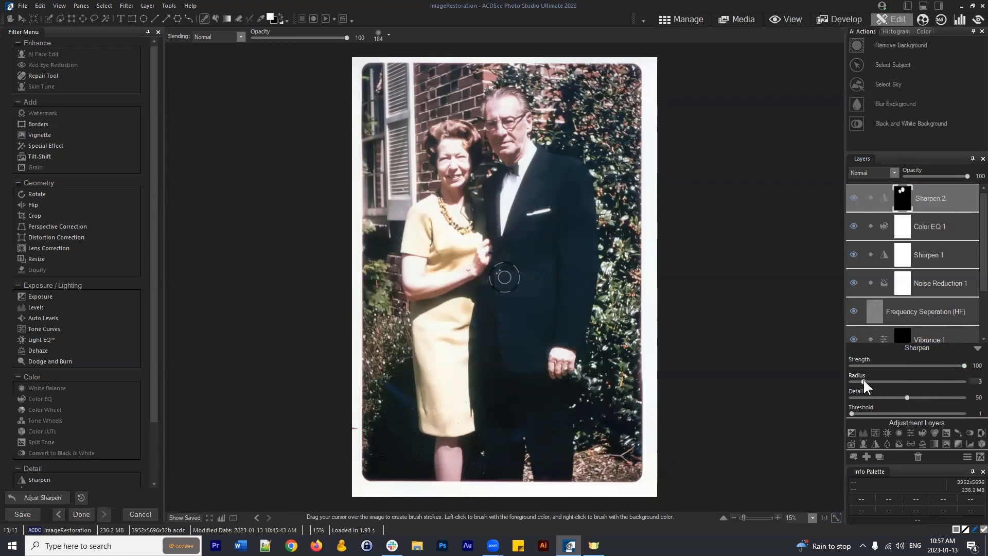
pyautogui.moveTo(863, 381); pyautogui.dragTo(880, 382)
pyautogui.moveTo(881, 386); pyautogui.dragTo(930, 395)
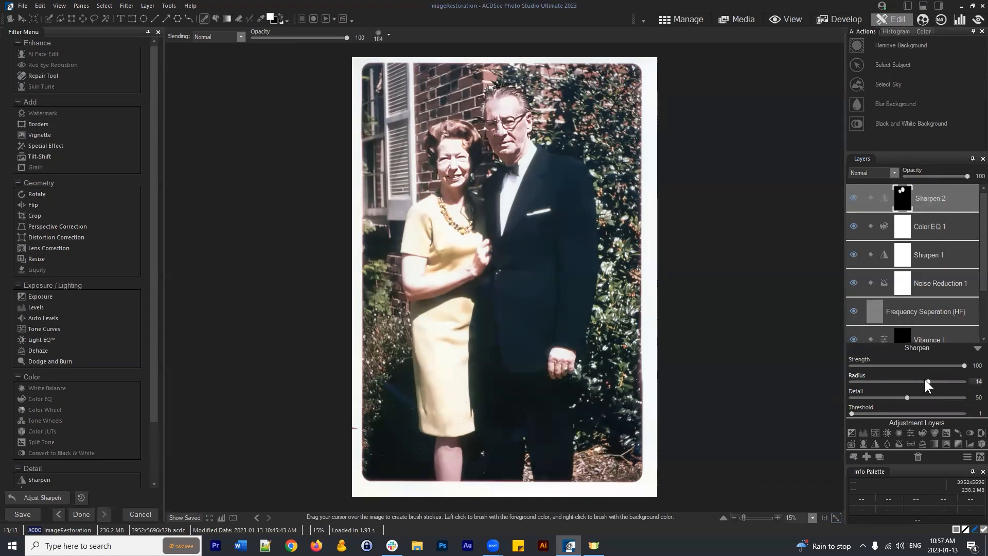
pyautogui.moveTo(924, 380); pyautogui.dragTo(919, 382)
pyautogui.moveTo(915, 381); pyautogui.dragTo(879, 383)
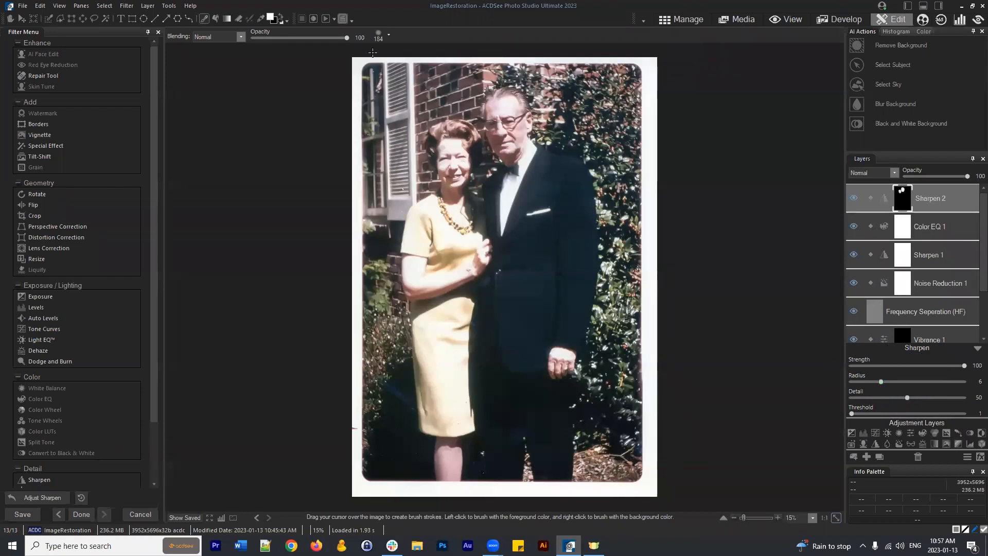
# Paint more white on the Sharpen 2 mask around the man's head with a size 124 brush
pyautogui.moveTo(480, 84)
pyautogui.mouseDown()
pyautogui.moveTo(506, 79)
pyautogui.moveTo(533, 109)
pyautogui.moveTo(537, 134)
pyautogui.moveTo(536, 106)
pyautogui.moveTo(492, 86)
pyautogui.moveTo(467, 108)
pyautogui.mouseUp()
pyautogui.scroll(-3, 486, 86)
pyautogui.moveTo(473, 93)
pyautogui.mouseDown()
pyautogui.moveTo(473, 103)
pyautogui.moveTo(503, 79)
pyautogui.moveTo(543, 129)
pyautogui.moveTo(539, 141)
pyautogui.mouseUp()
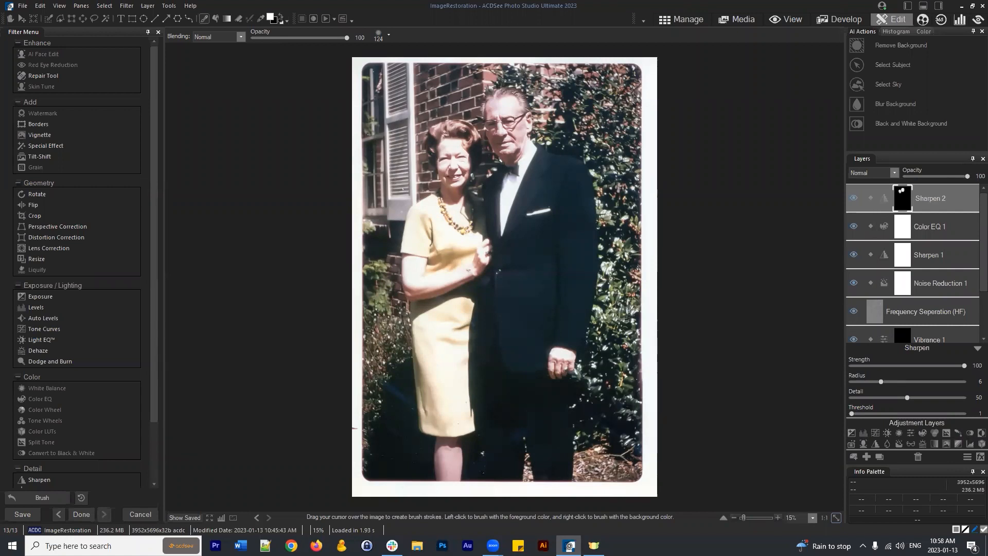
# Review the layer stack from the Sharpen 2 layer down to the Original layer
pyautogui.scroll(-1, 974, 268)
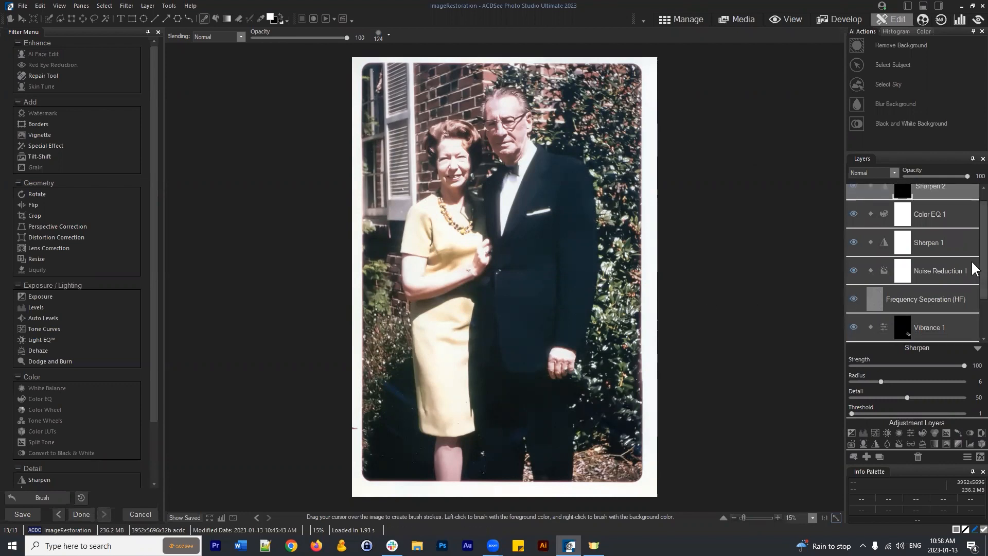
pyautogui.scroll(-3, 974, 268)
pyautogui.scroll(3, 973, 268)
pyautogui.scroll(-3, 973, 268)
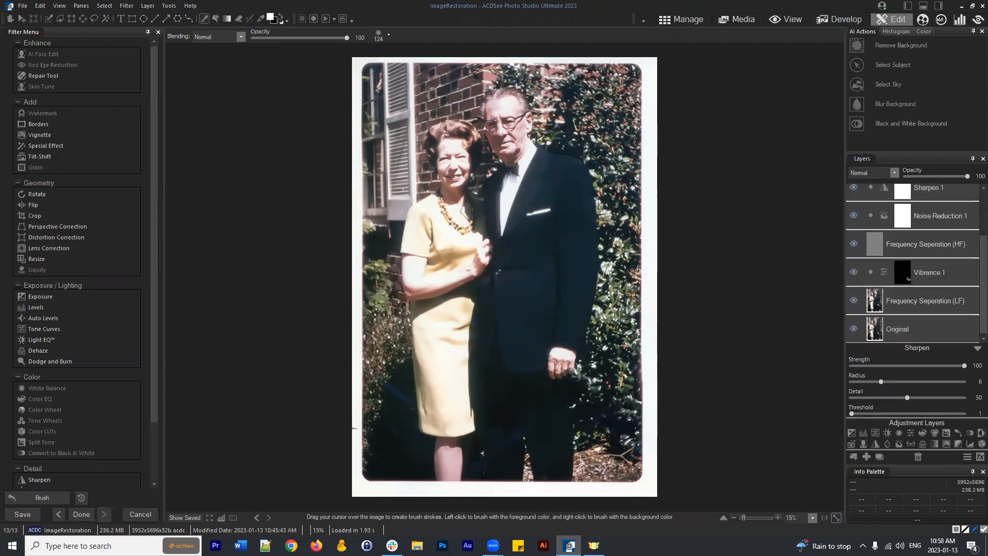
pyautogui.scroll(3, 913, 262)
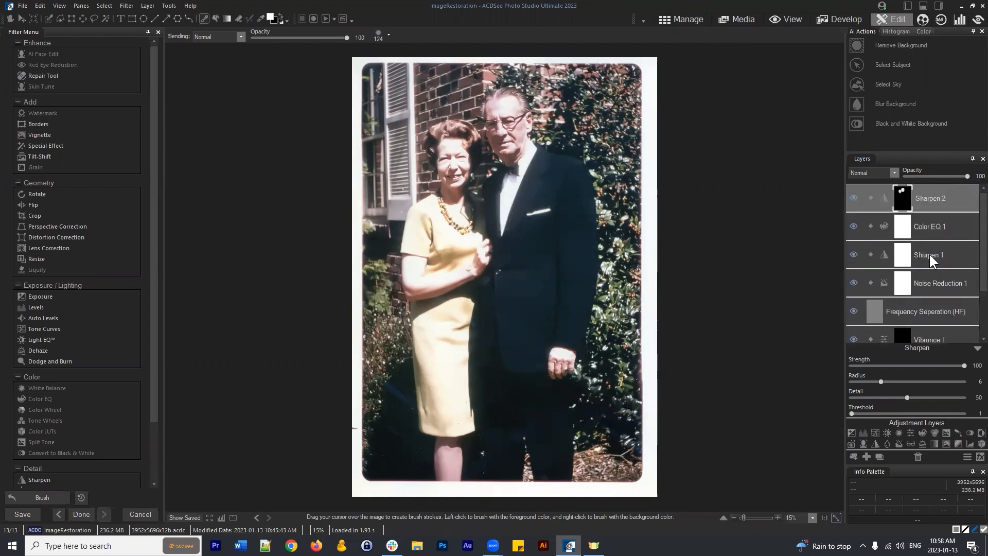
pyautogui.scroll(-2, 928, 254)
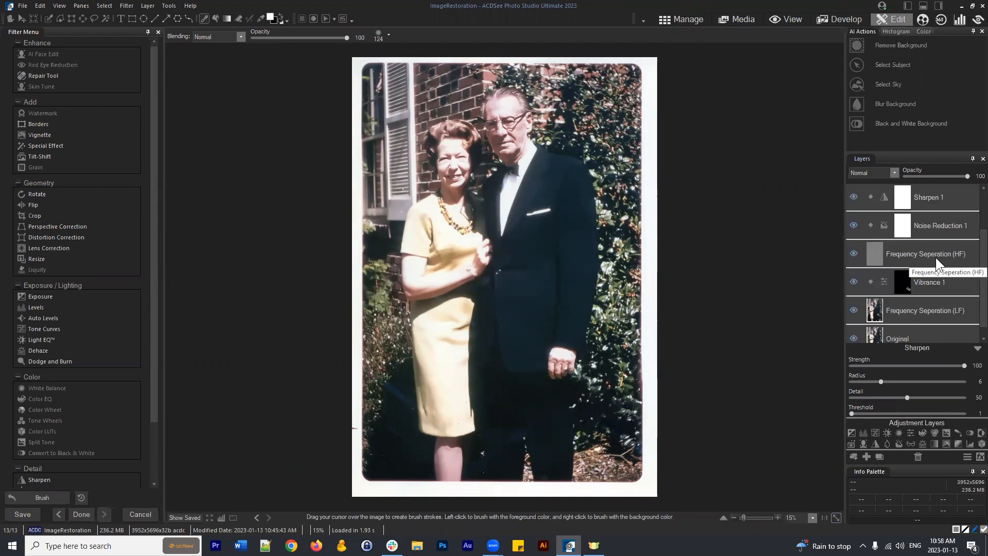
pyautogui.scroll(-1, 935, 257)
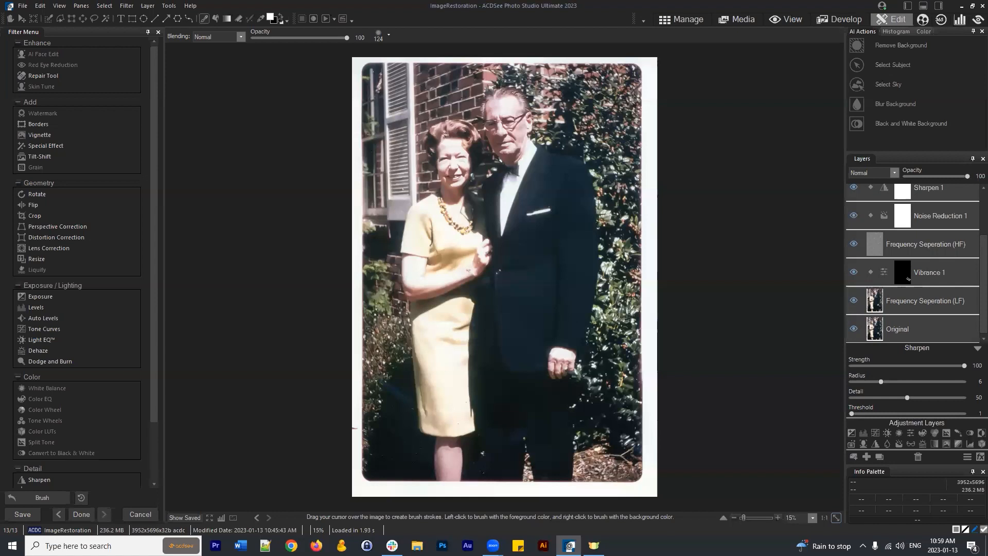
# Switch to Chrome and browse the uploaded videos of the ACDSee YouTube channel
pyautogui.click(292, 545)
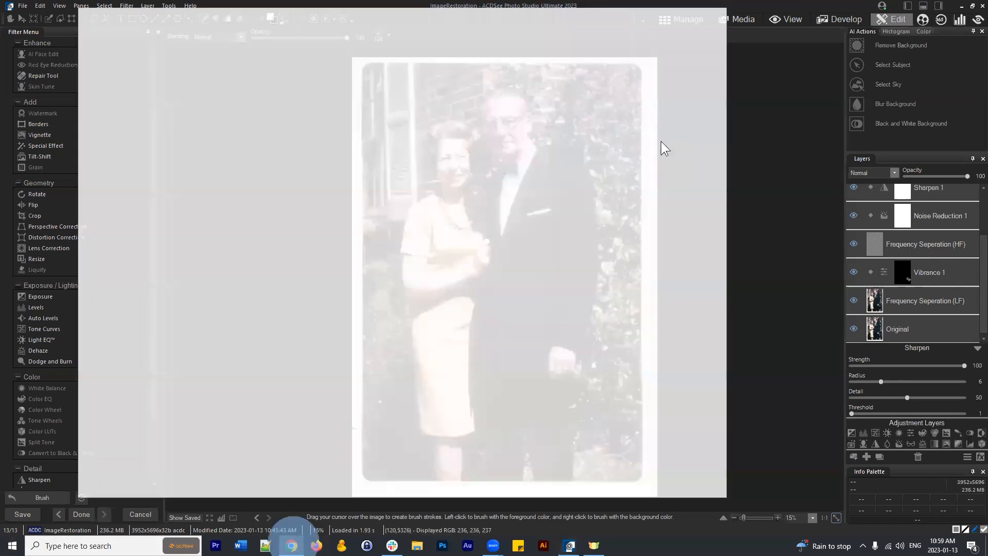
pyautogui.click(160, 54)
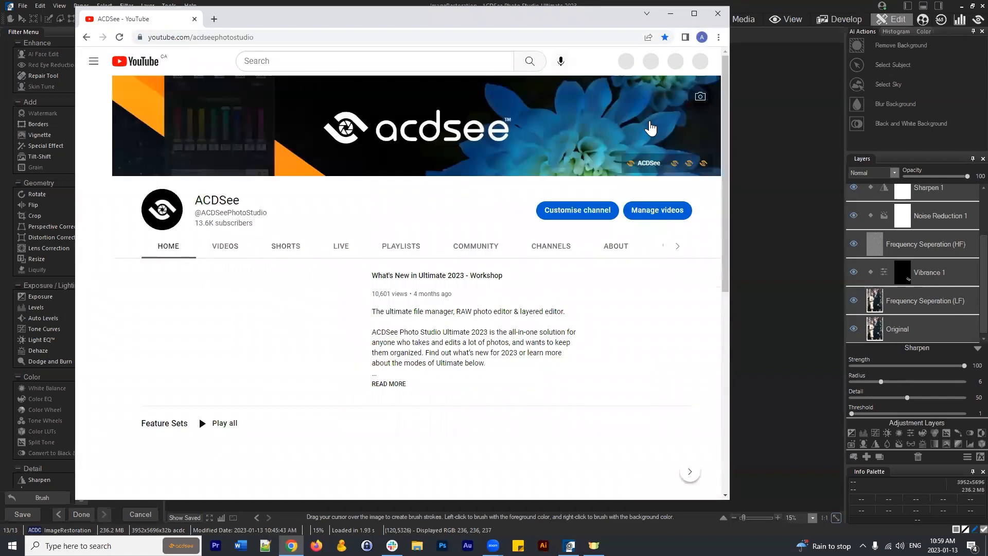
pyautogui.scroll(-2, 391, 185)
pyautogui.click(226, 141)
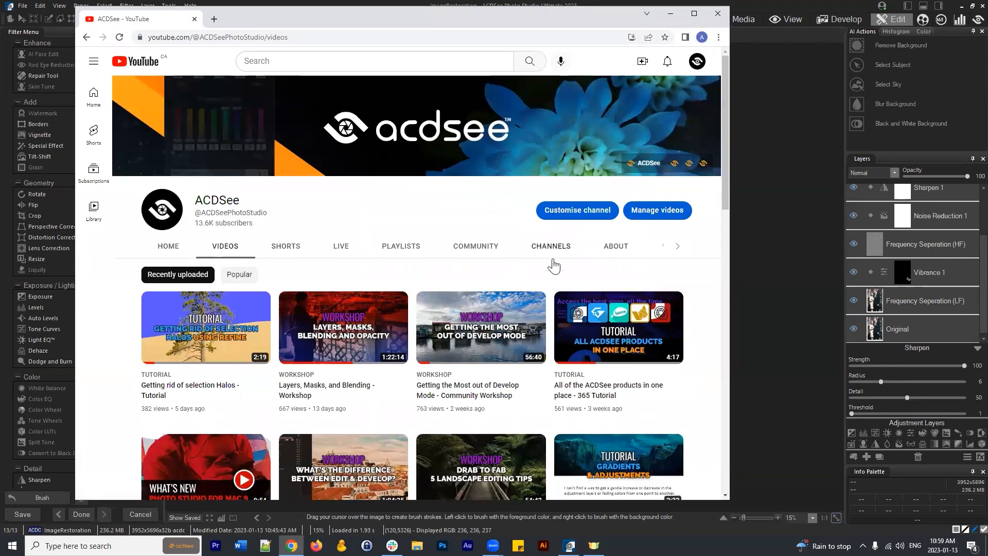
pyautogui.scroll(-2, 520, 258)
pyautogui.scroll(2, 518, 259)
pyautogui.hotkey('alt', 'Tab')
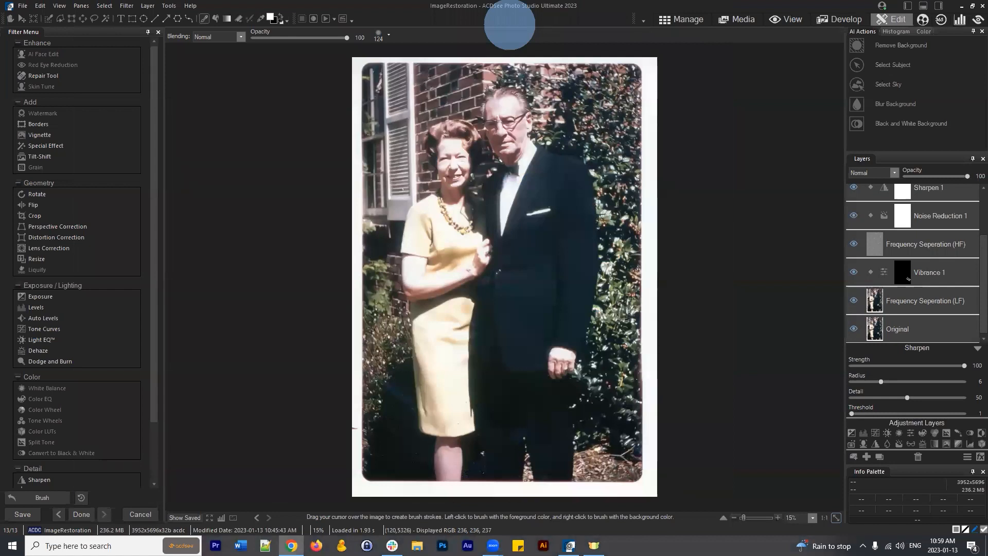
pyautogui.hotkey('alt', 'Tab')
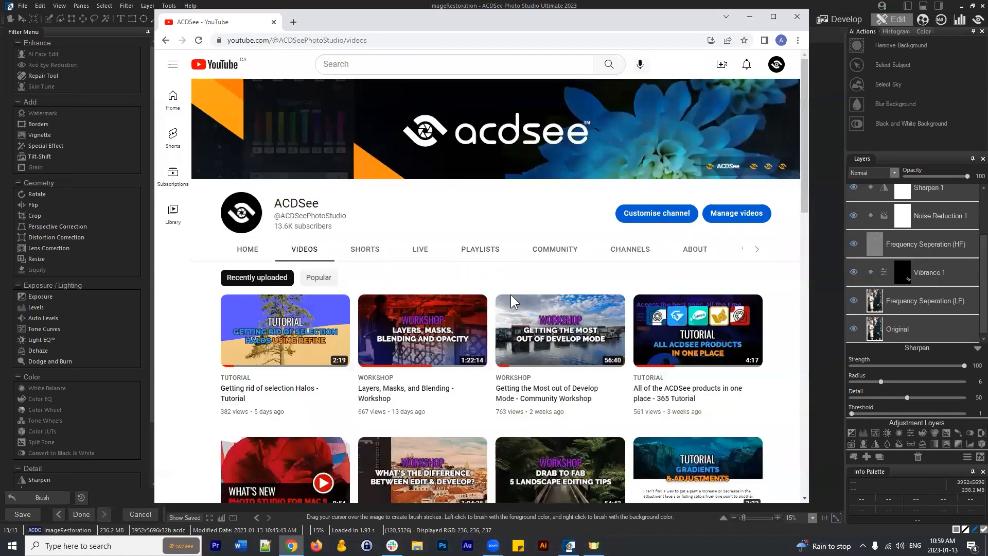
# Open the "Getting the Most out of Develop Mode" workshop video, pause it, and return to the channel's videos
pyautogui.click(575, 328)
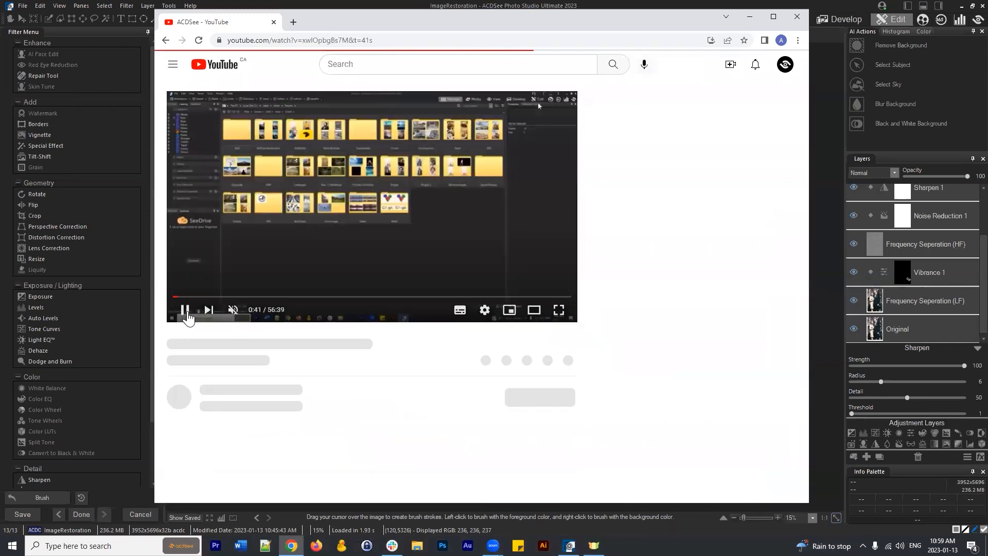
pyautogui.click(184, 304)
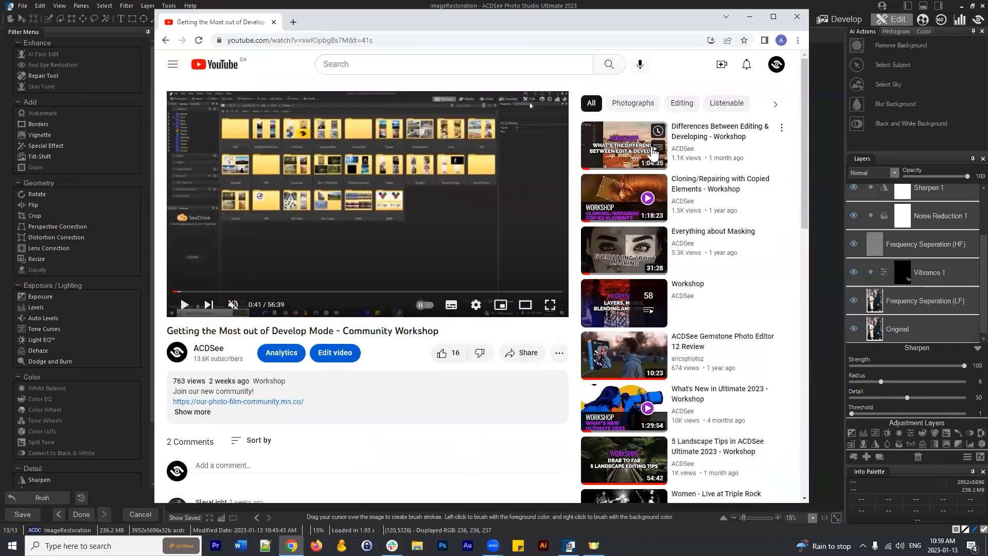
pyautogui.click(170, 43)
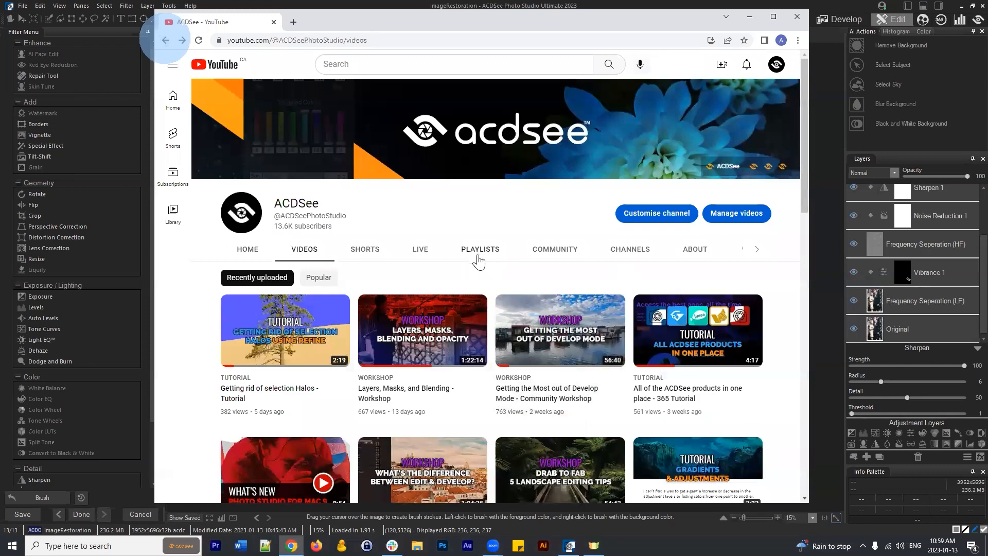
# Open the Workshop playlist from the ACDSee channel's playlists
pyautogui.click(479, 247)
pyautogui.scroll(-5, 552, 259)
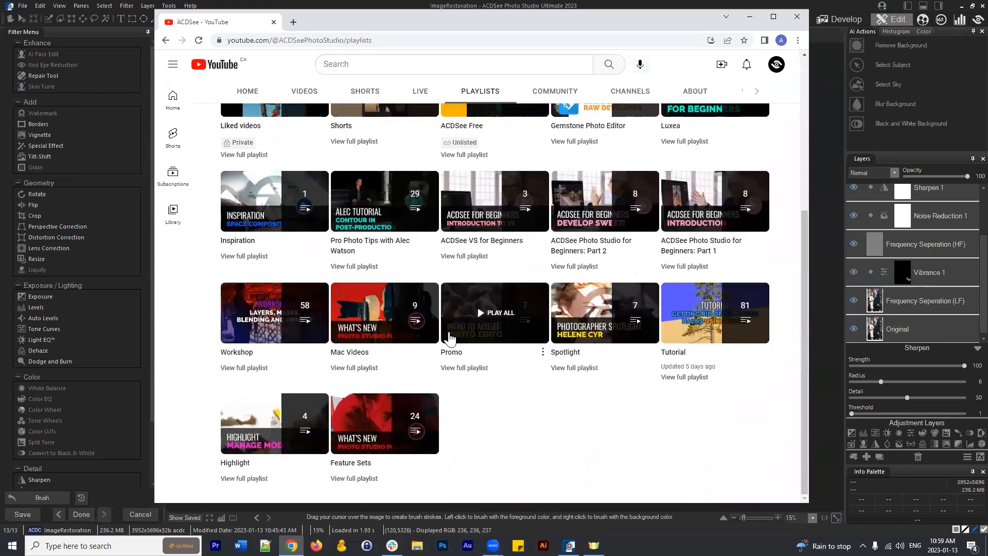
pyautogui.click(260, 363)
# Look through the Workshop playlist for old photo restoration and colorizing workshops, and close the browser
pyautogui.scroll(-6, 710, 242)
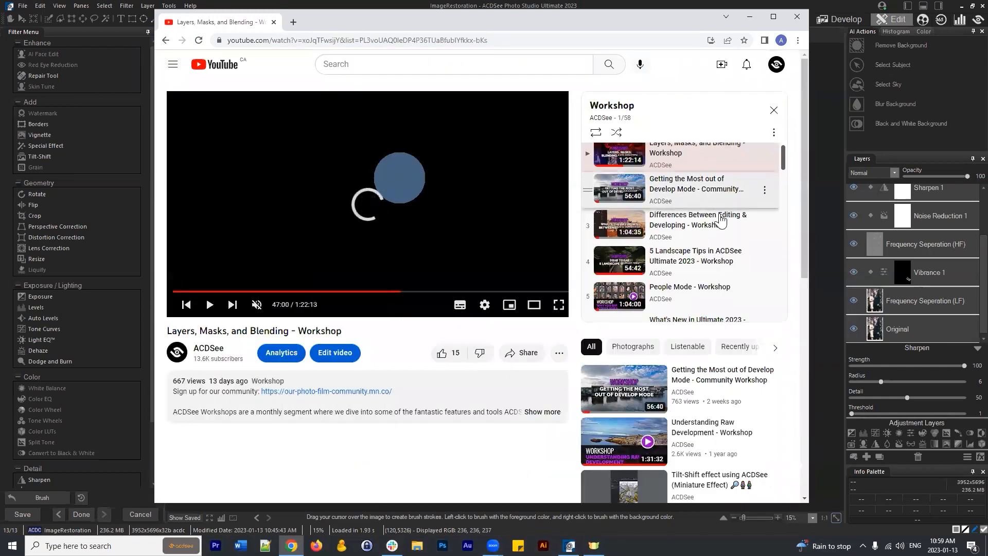
pyautogui.scroll(2, 729, 242)
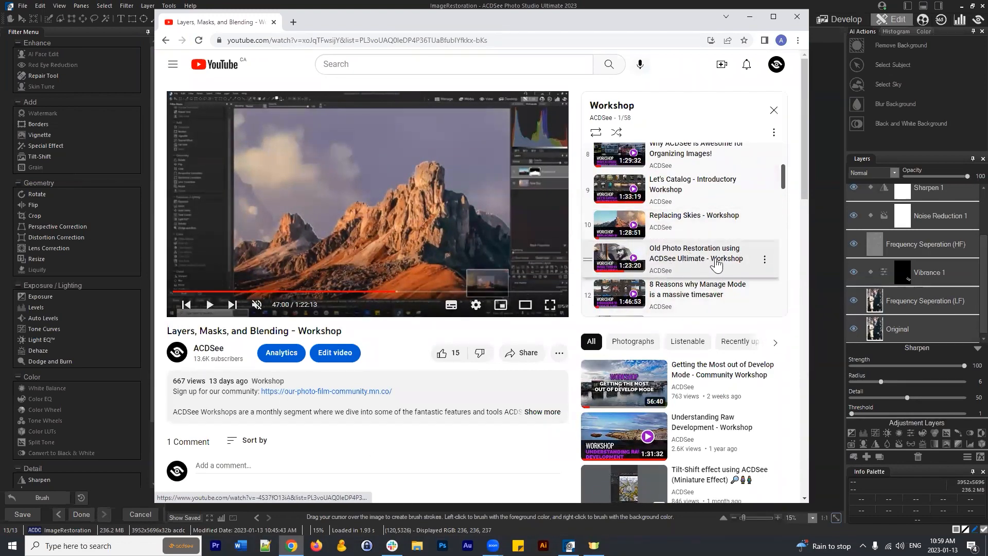
pyautogui.scroll(-4, 714, 255)
pyautogui.scroll(-10, 712, 249)
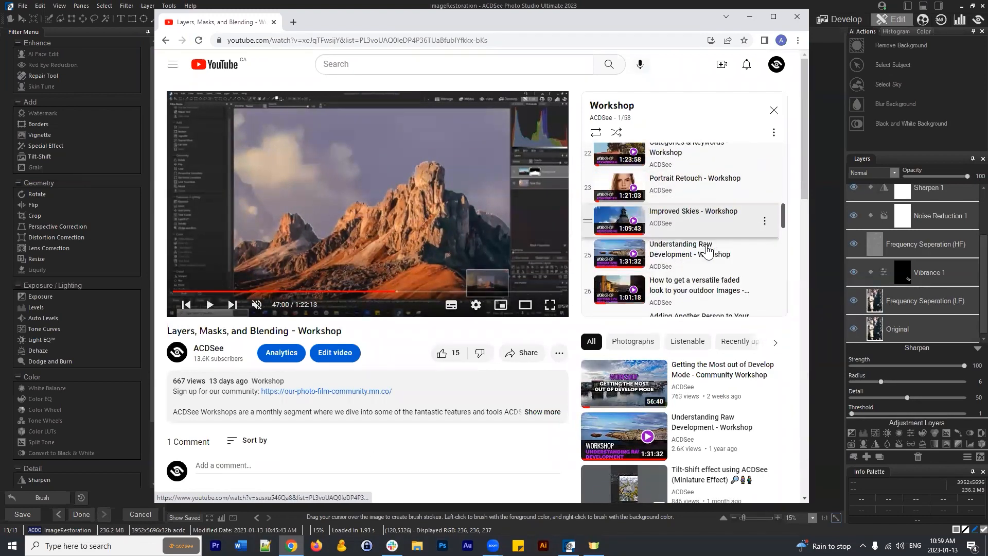
pyautogui.scroll(-6, 695, 242)
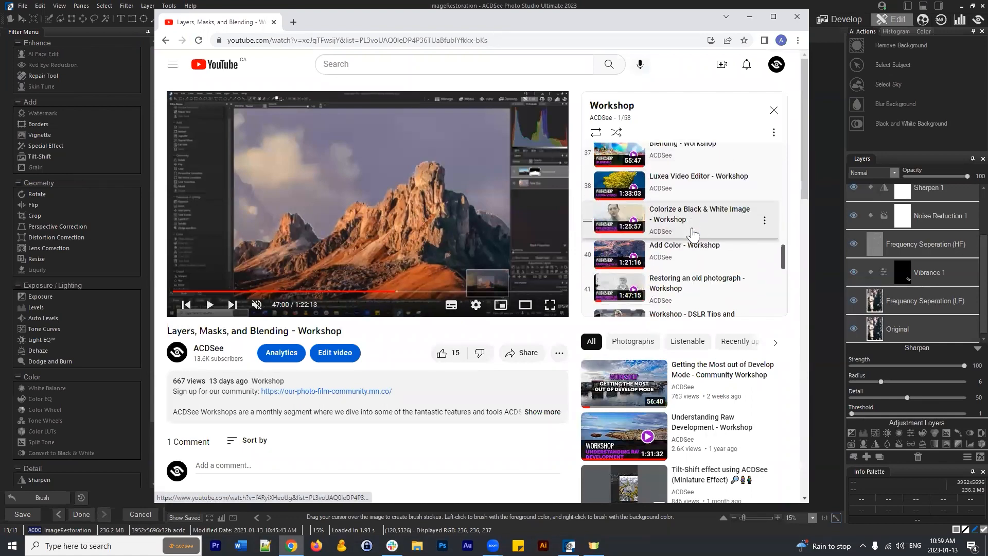
pyautogui.scroll(-2, 693, 234)
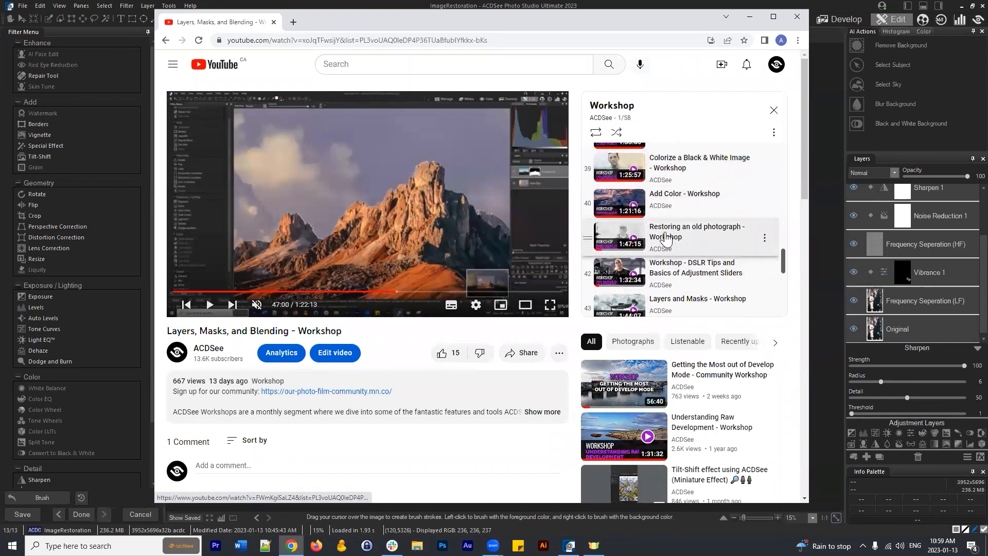
pyautogui.scroll(2, 692, 234)
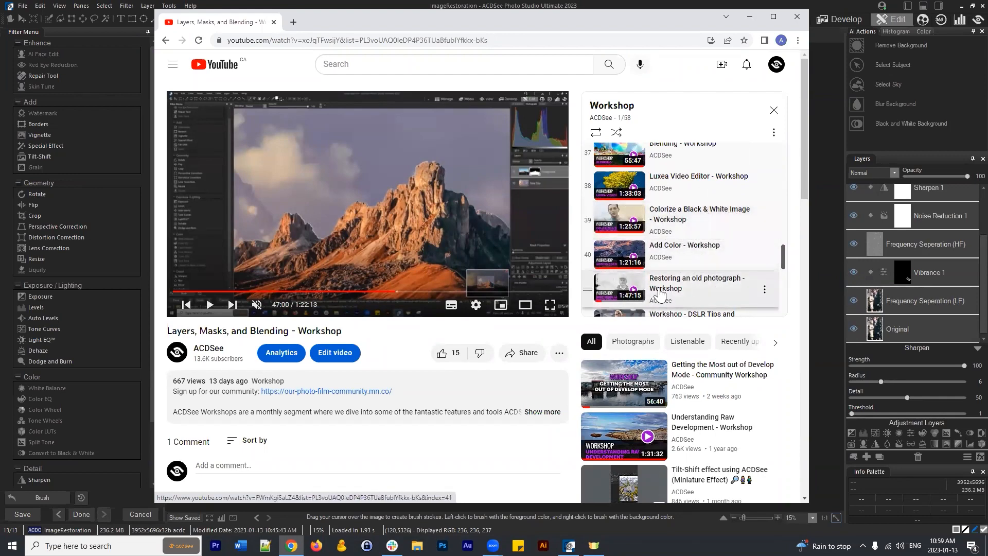
pyautogui.scroll(-3, 694, 287)
pyautogui.scroll(1, 669, 204)
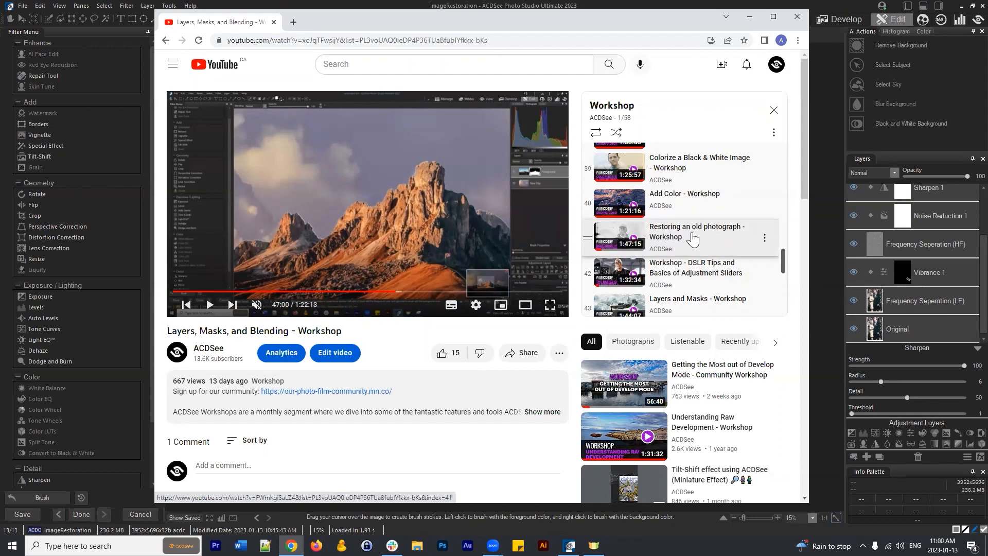
pyautogui.click(796, 16)
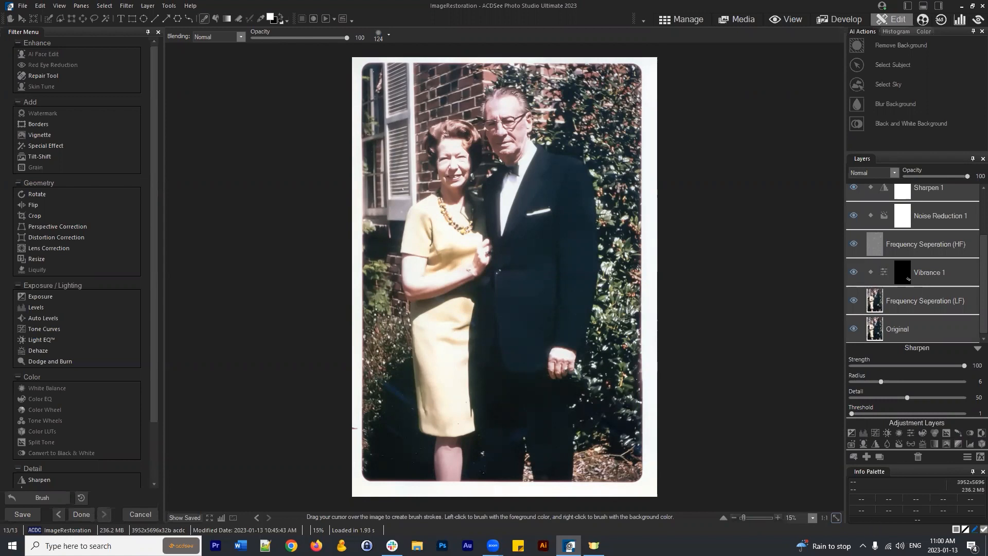
# Select the Vibrance 1 layer and brush its mask over the remaining bluish areas along the lower part of the photo
pyautogui.click(976, 349)
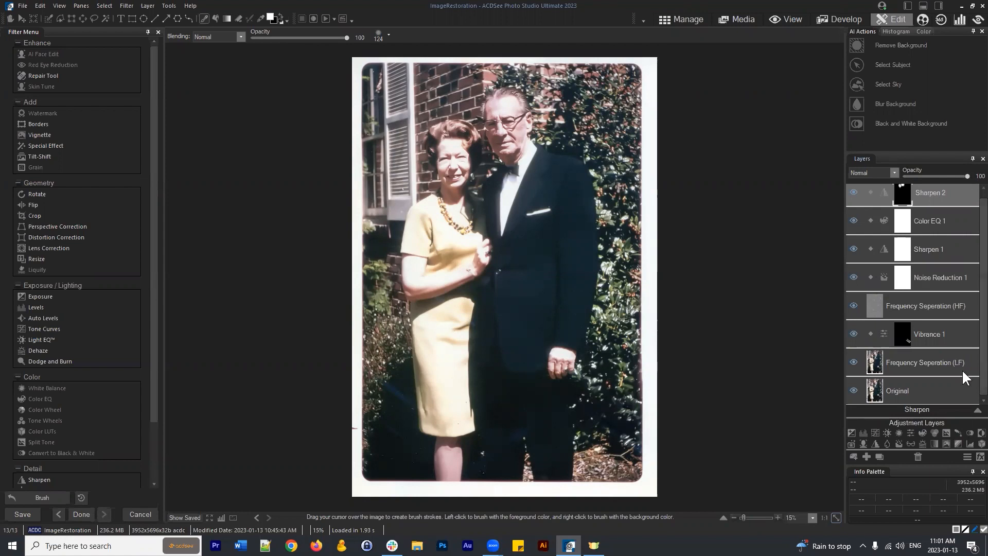
pyautogui.scroll(1, 944, 252)
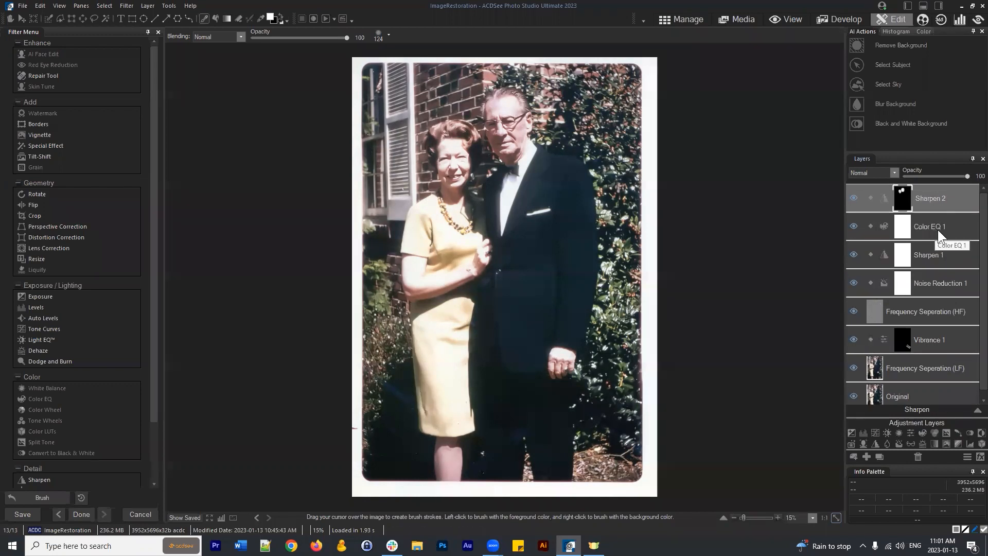
pyautogui.click(925, 340)
pyautogui.scroll(-3, 901, 335)
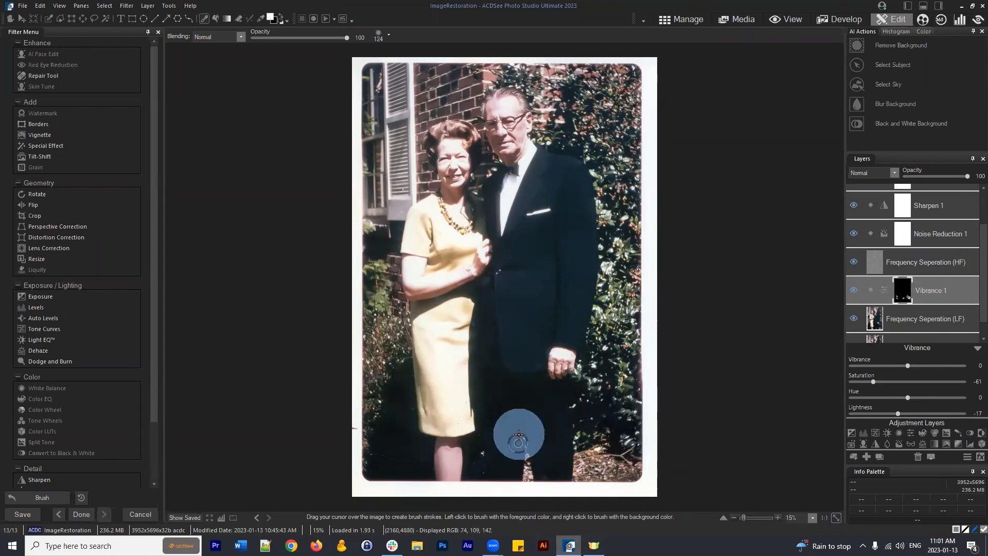
pyautogui.scroll(1, 897, 254)
pyautogui.scroll(2, 925, 239)
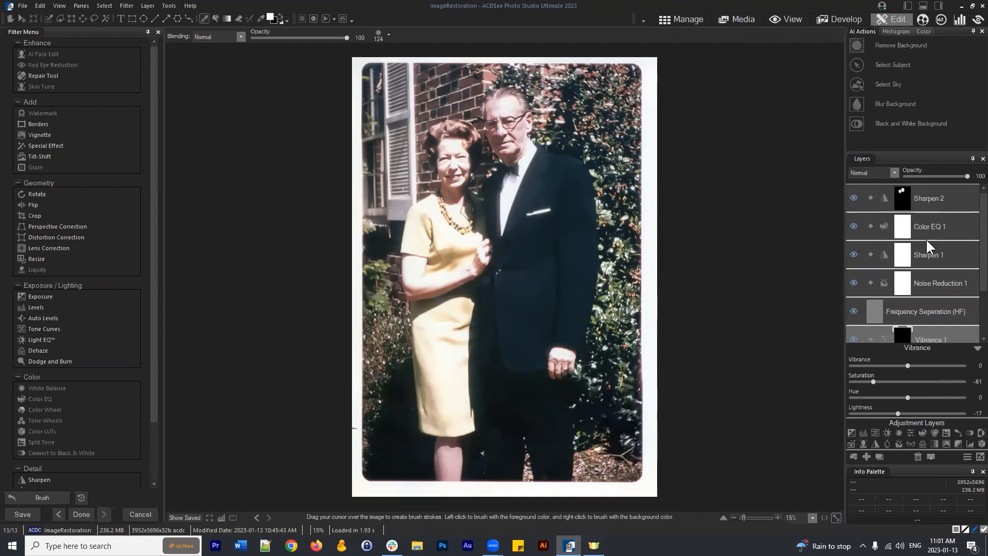
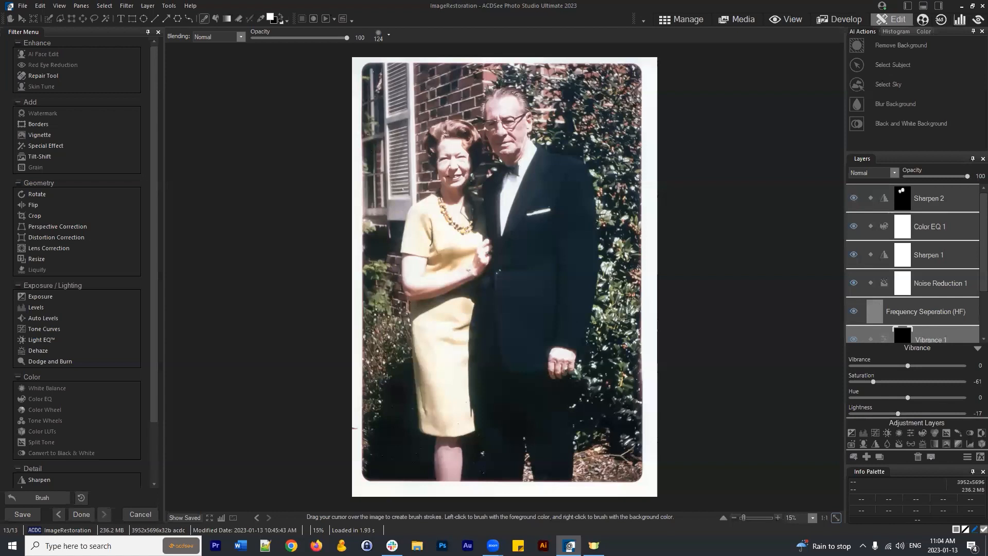
# Add a Curves adjustment layer above Sharpen 2, pulling its highlights down to about 147 at input 193 and slightly lifting its shadows
pyautogui.scroll(-3, 895, 303)
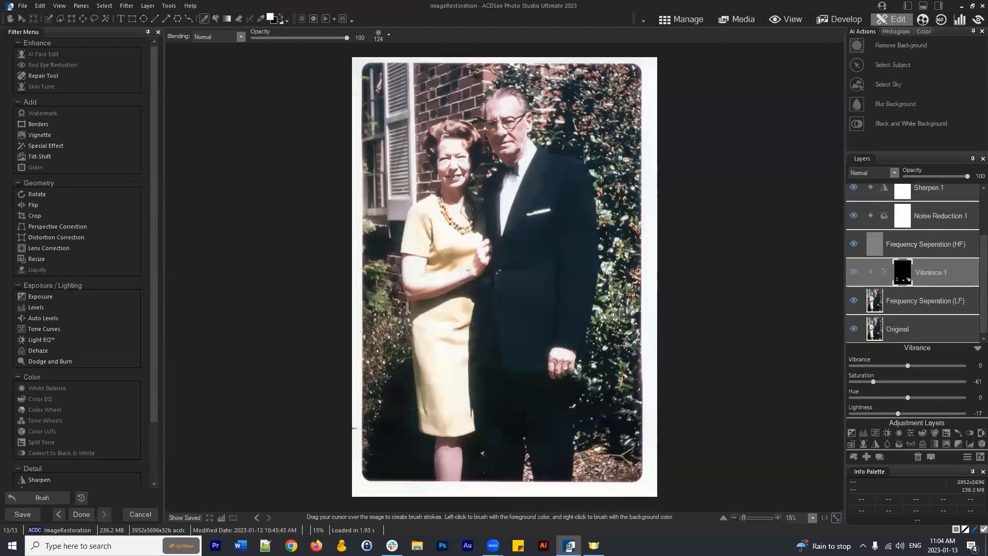
pyautogui.click(936, 301)
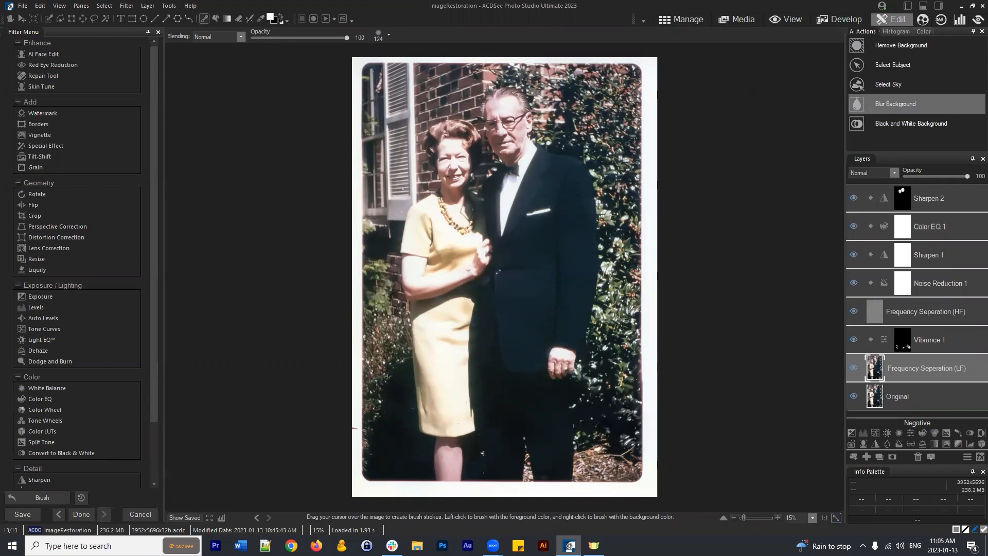
pyautogui.click(936, 198)
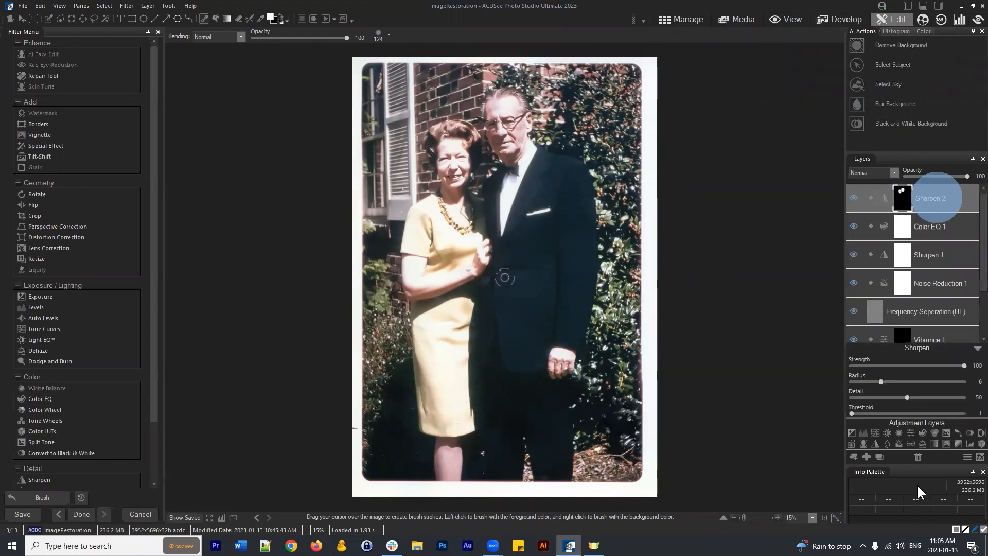
pyautogui.click(876, 431)
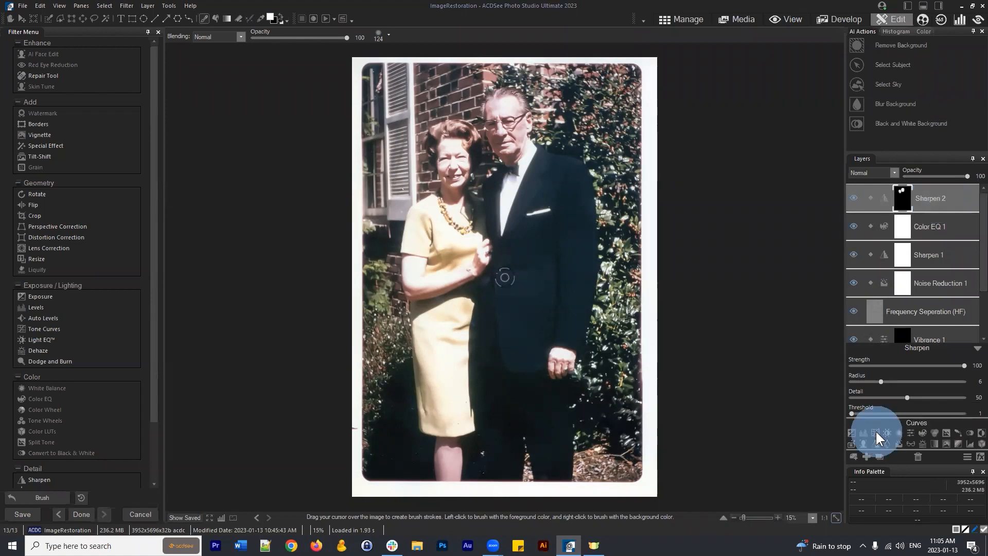
pyautogui.moveTo(891, 370); pyautogui.dragTo(892, 380)
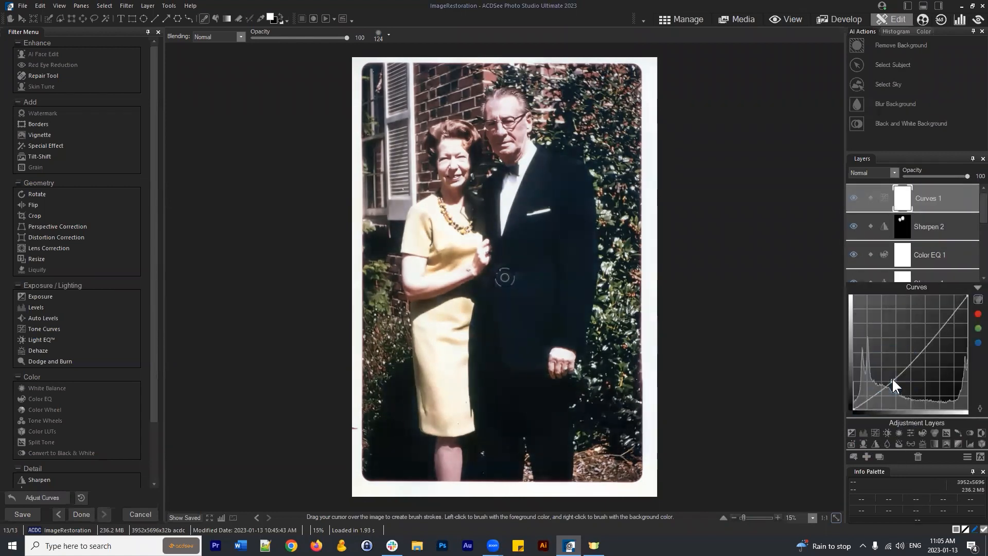
pyautogui.moveTo(936, 326); pyautogui.dragTo(943, 345)
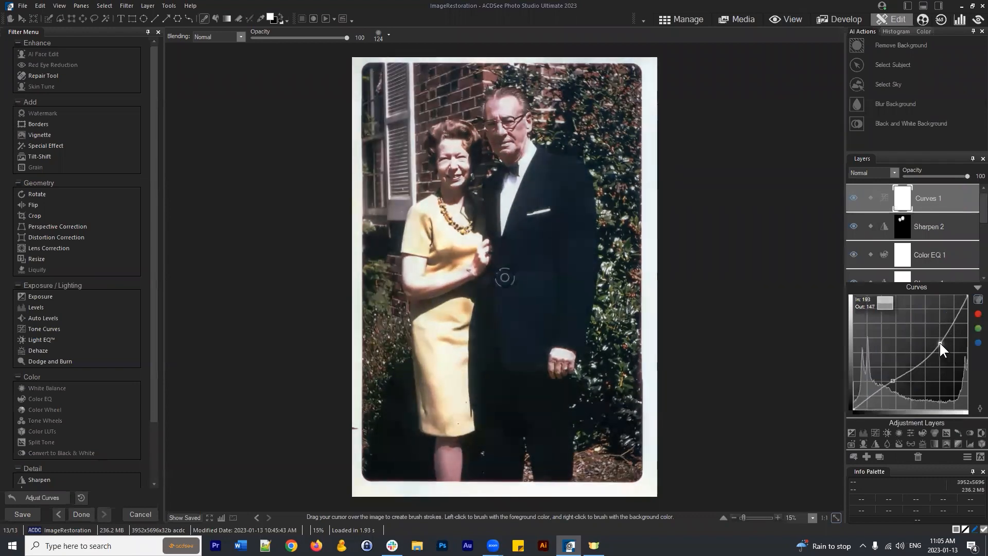
pyautogui.moveTo(888, 383); pyautogui.dragTo(882, 376)
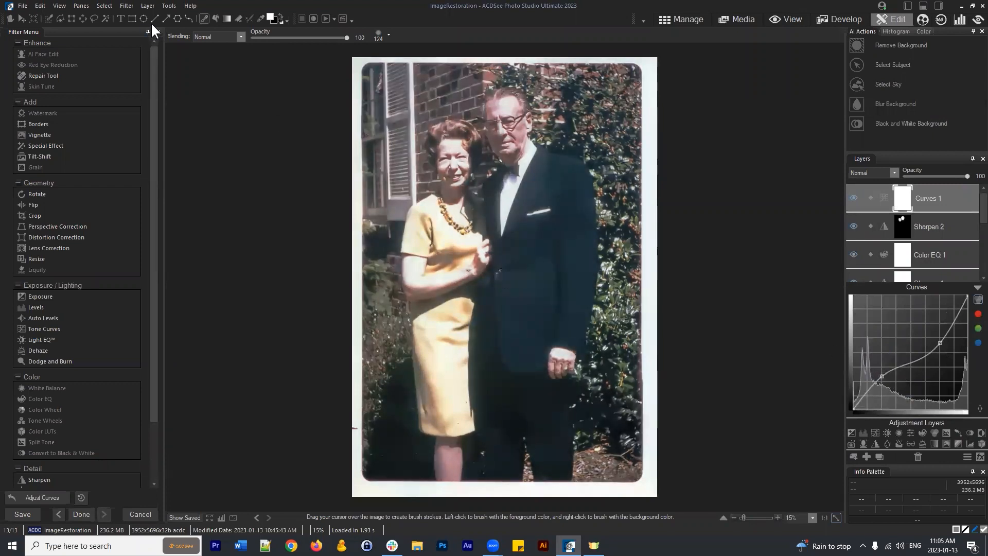
# Sample the bright tones on and around the woman's hand with the color picker
pyautogui.click(260, 19)
pyautogui.click(262, 17)
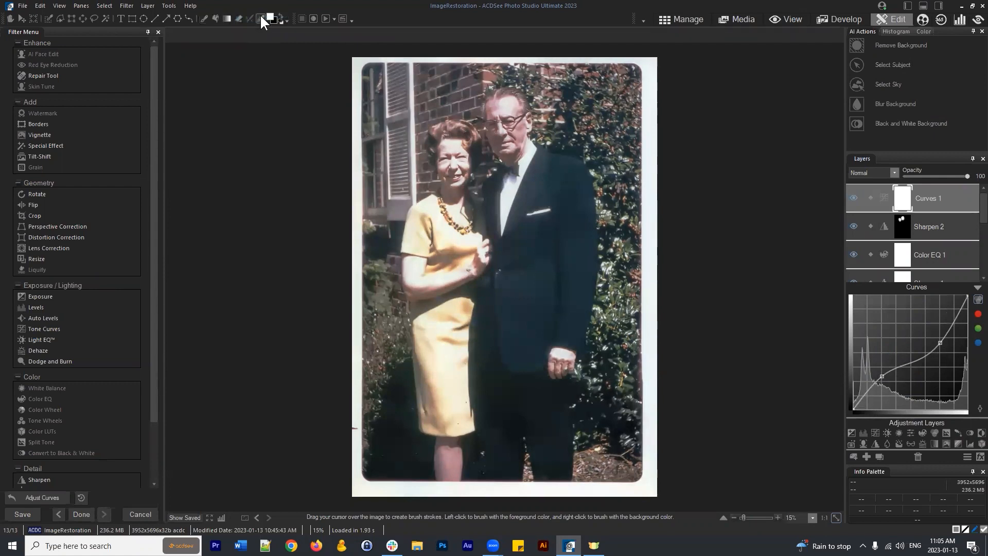
pyautogui.click(483, 252)
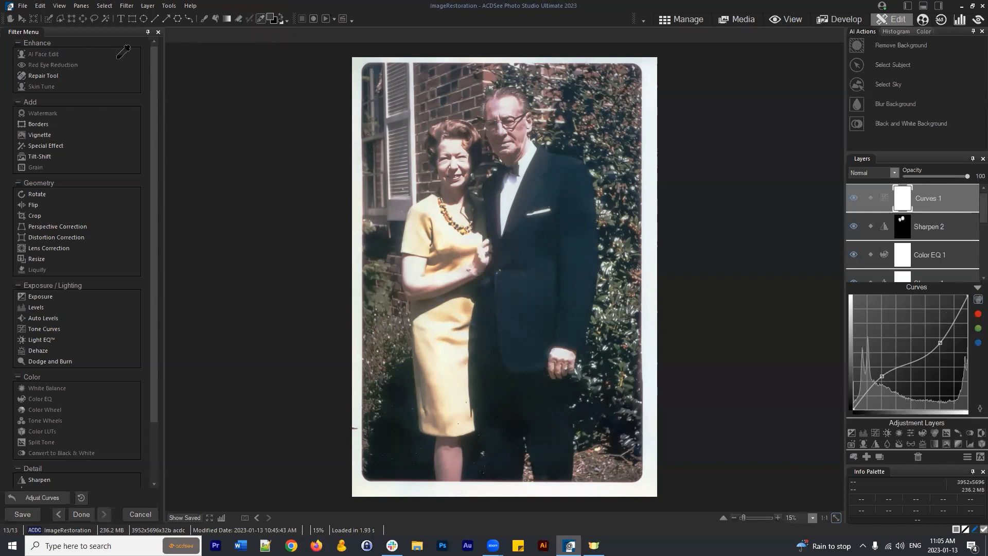
pyautogui.click(487, 241)
pyautogui.click(487, 240)
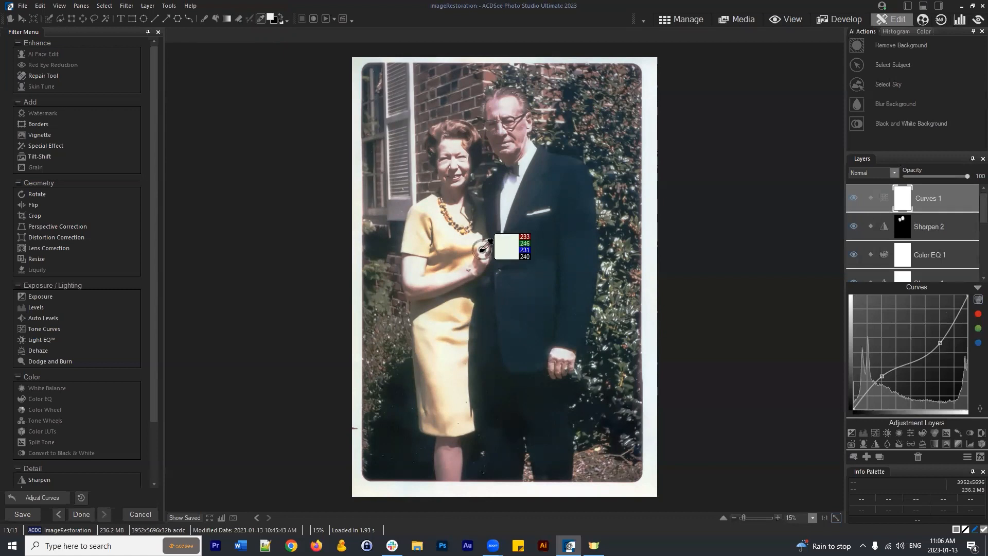
pyautogui.click(489, 242)
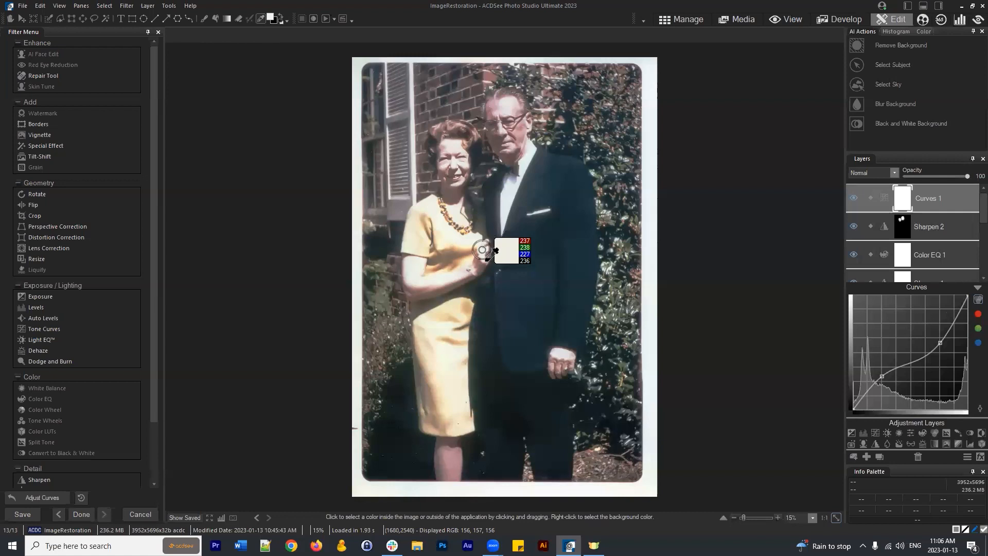
# Invert the Curves 1 layer mask to hide the adjustment across the whole photo
pyautogui.click(977, 287)
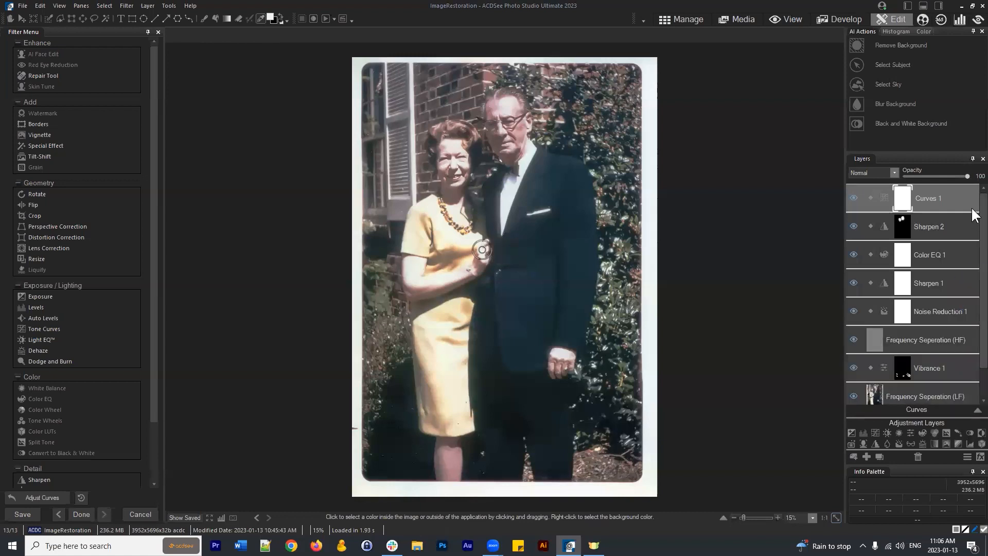
pyautogui.scroll(-1, 972, 218)
pyautogui.scroll(1, 922, 203)
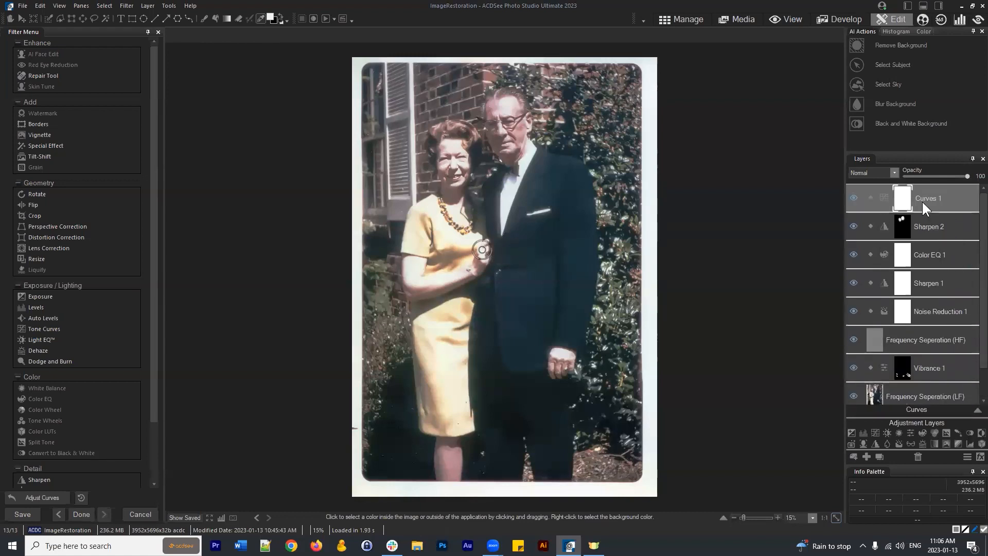
pyautogui.rightClick(900, 192)
pyautogui.click(902, 191)
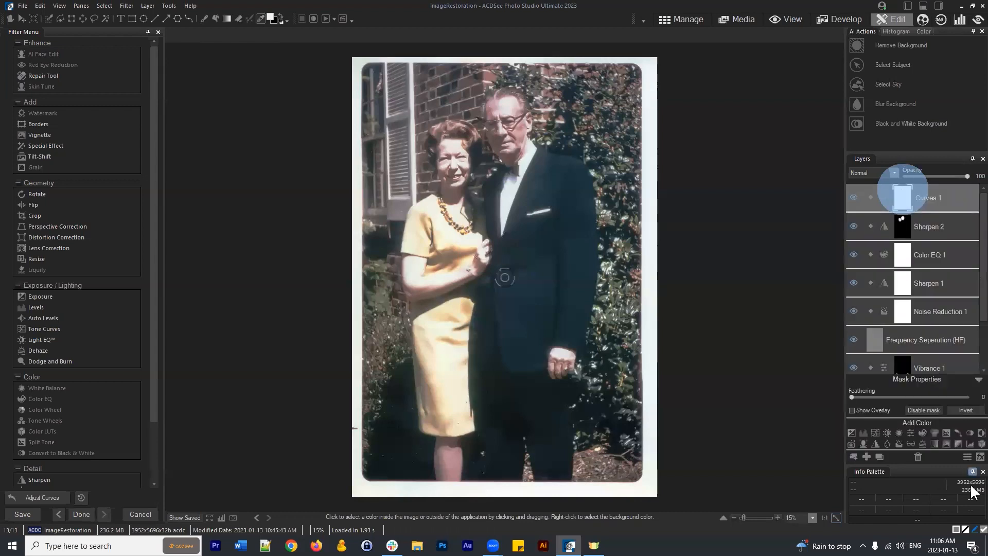
pyautogui.click(970, 410)
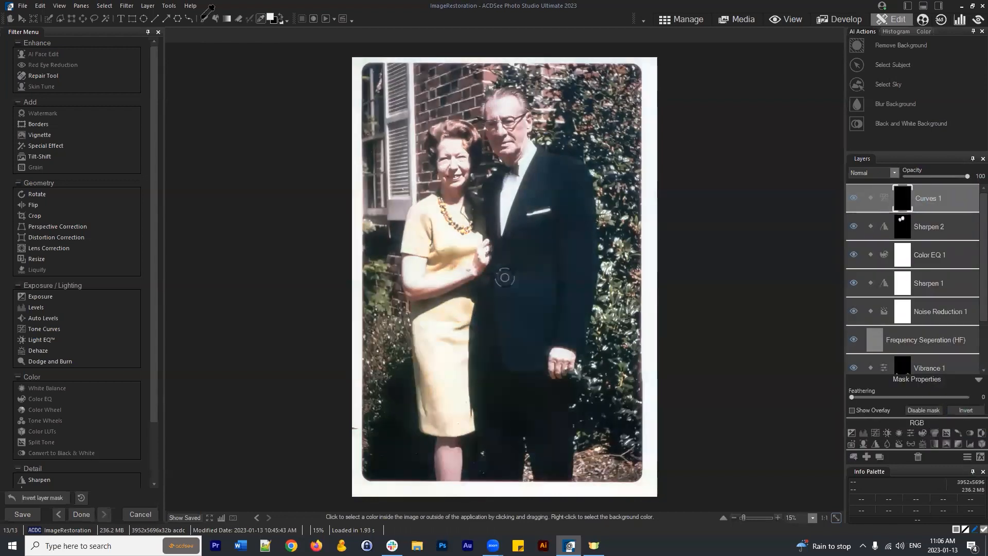
# Reduce the brush size to 52 and paint the Curves 1 mask white over the woman's hand and forearm
pyautogui.click(204, 19)
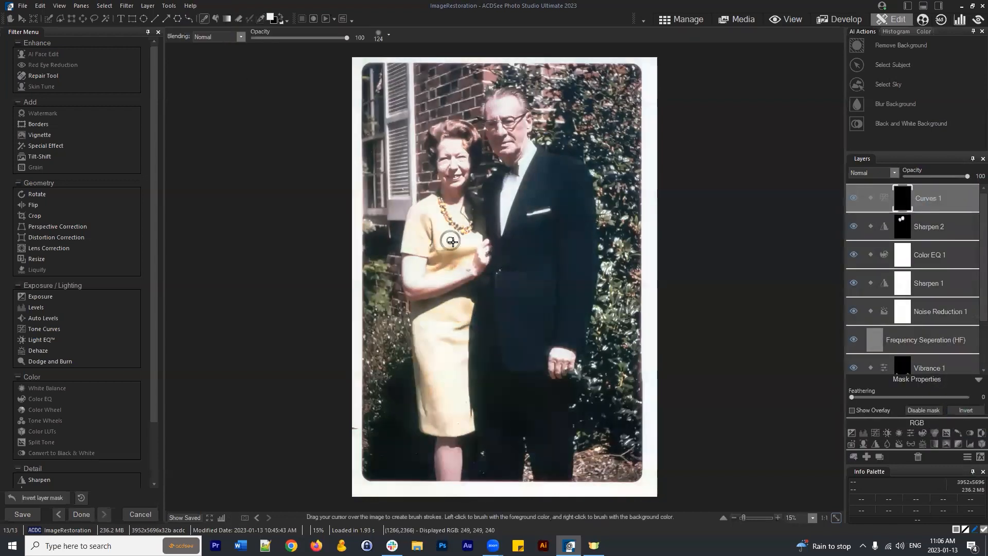
pyautogui.scroll(1, 469, 257)
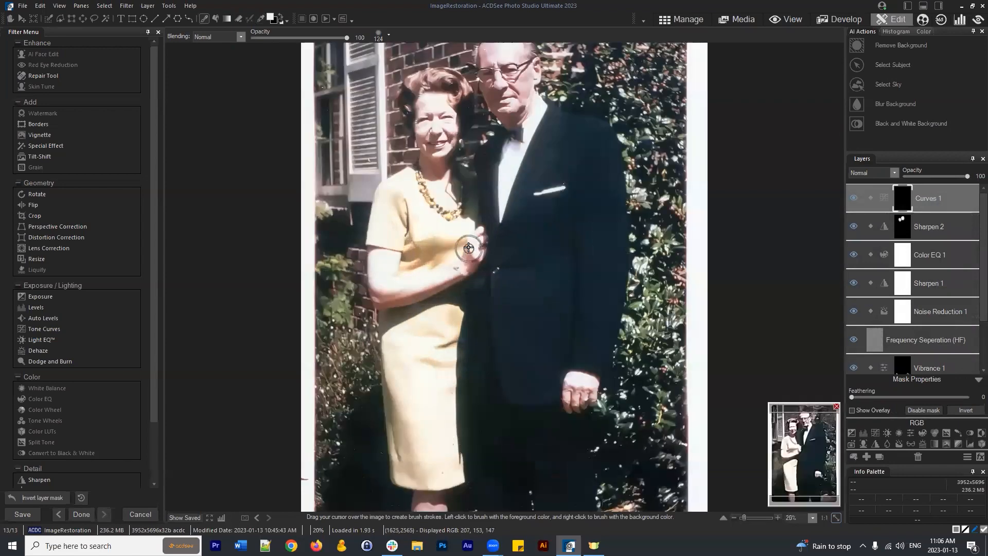
pyautogui.moveTo(532, 250); pyautogui.dragTo(617, 291)
pyautogui.scroll(-5, 514, 312)
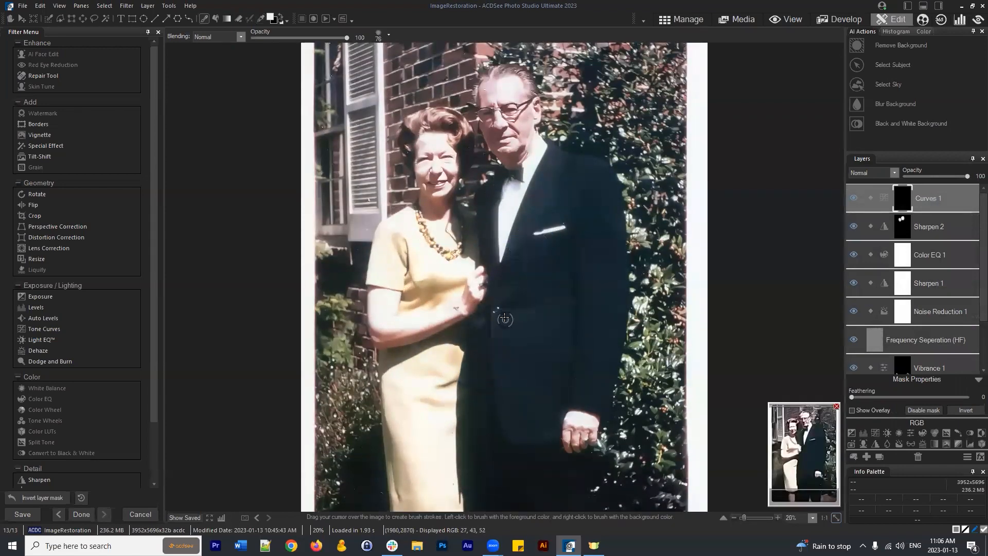
pyautogui.moveTo(479, 296)
pyautogui.mouseDown()
pyautogui.moveTo(479, 272)
pyautogui.moveTo(476, 292)
pyautogui.moveTo(432, 321)
pyautogui.mouseUp()
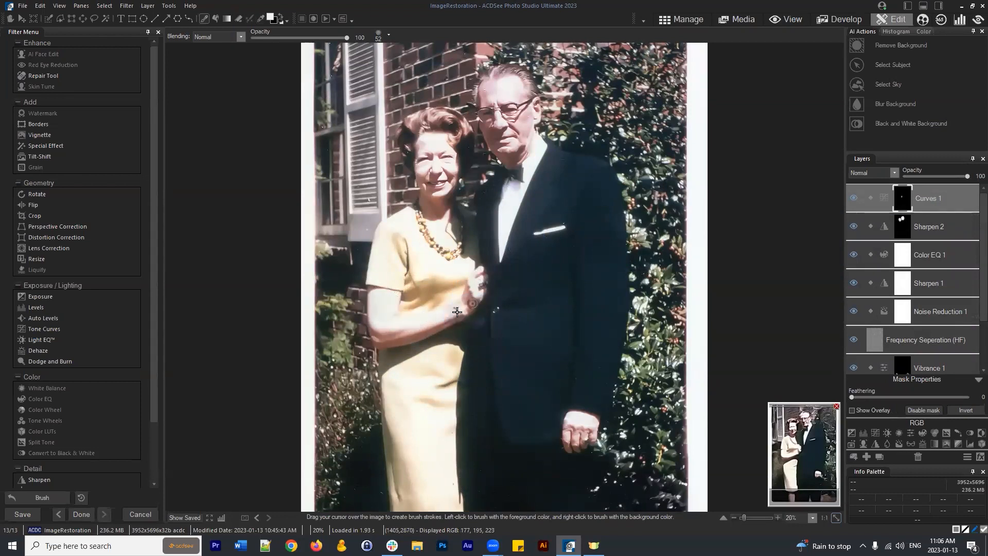
# Paint the Curves 1 mask over the bright areas of both faces and the man's hand
pyautogui.moveTo(435, 178)
pyautogui.mouseDown()
pyautogui.moveTo(420, 173)
pyautogui.moveTo(431, 171)
pyautogui.mouseUp()
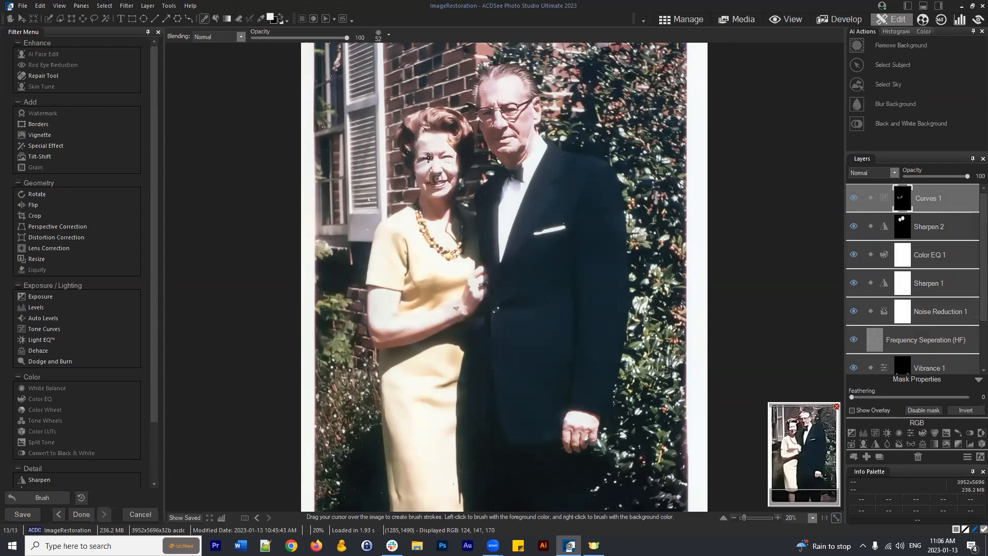
pyautogui.moveTo(446, 187)
pyautogui.mouseDown()
pyautogui.moveTo(420, 186)
pyautogui.moveTo(455, 152)
pyautogui.moveTo(447, 166)
pyautogui.moveTo(428, 151)
pyautogui.mouseUp()
pyautogui.moveTo(513, 142)
pyautogui.mouseDown()
pyautogui.moveTo(481, 124)
pyautogui.moveTo(490, 88)
pyautogui.moveTo(518, 98)
pyautogui.moveTo(514, 80)
pyautogui.moveTo(524, 139)
pyautogui.moveTo(513, 139)
pyautogui.moveTo(513, 127)
pyautogui.moveTo(499, 134)
pyautogui.moveTo(495, 114)
pyautogui.moveTo(502, 96)
pyautogui.moveTo(529, 88)
pyautogui.moveTo(535, 114)
pyautogui.moveTo(525, 148)
pyautogui.moveTo(508, 120)
pyautogui.mouseUp()
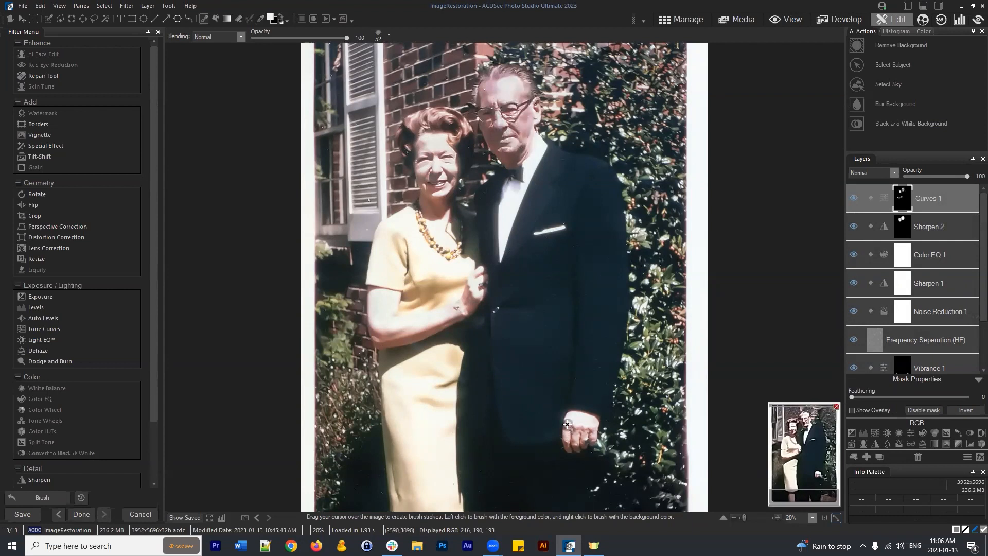
pyautogui.moveTo(568, 425)
pyautogui.mouseDown()
pyautogui.moveTo(575, 410)
pyautogui.moveTo(581, 431)
pyautogui.moveTo(592, 414)
pyautogui.moveTo(591, 438)
pyautogui.moveTo(576, 413)
pyautogui.moveTo(591, 436)
pyautogui.mouseUp()
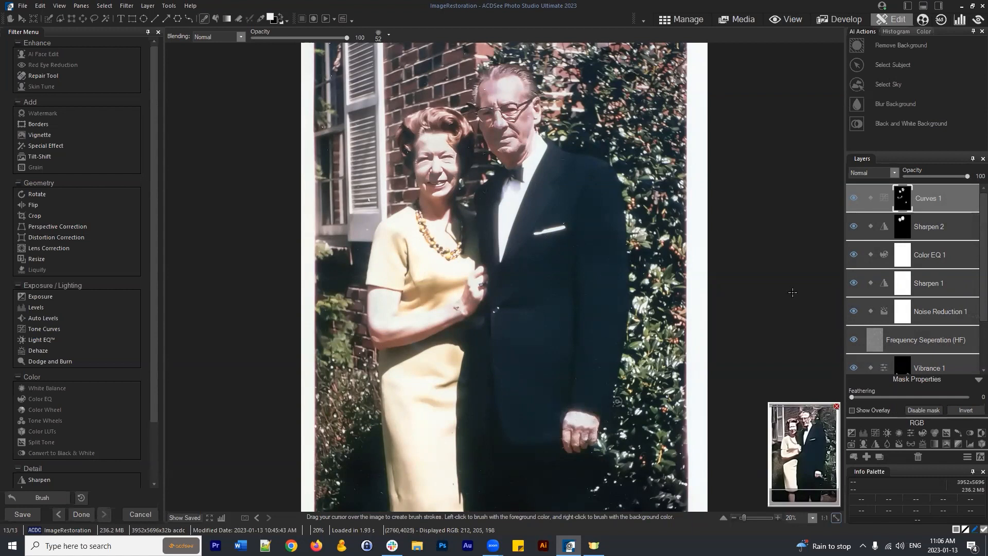
# Remove both control points from the Curves 1 adjustment to make its curve straight
pyautogui.click(926, 204)
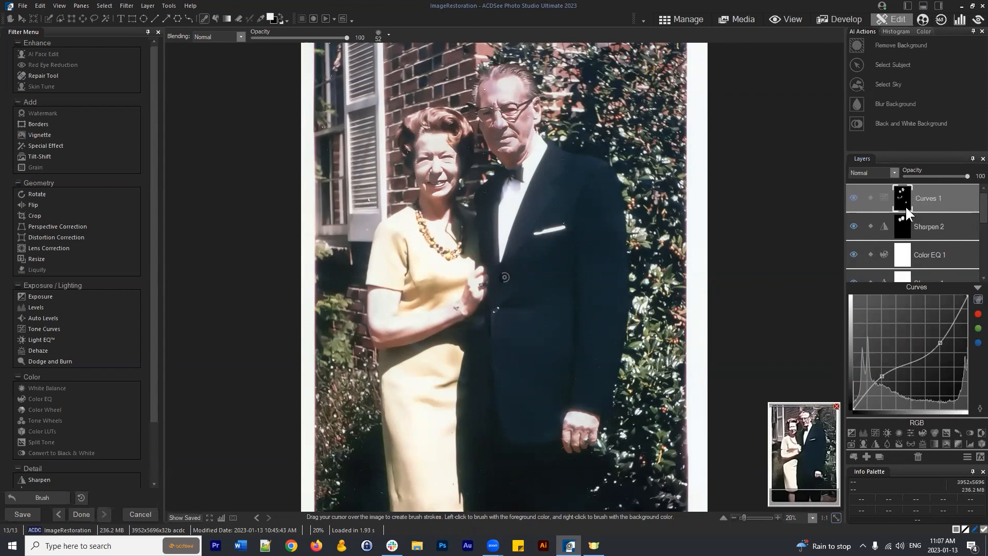
pyautogui.rightClick(940, 338)
pyautogui.click(930, 344)
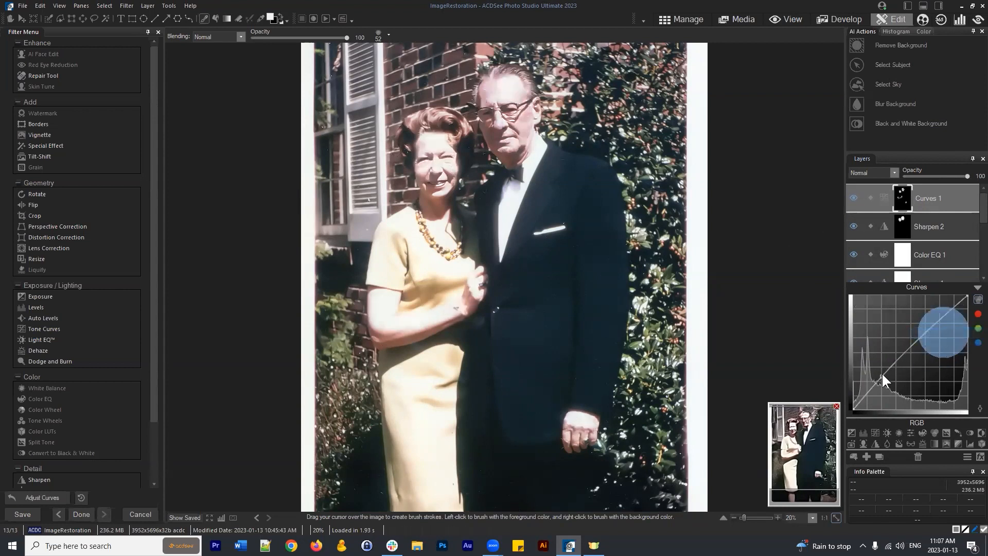
pyautogui.rightClick(881, 372)
pyautogui.click(896, 370)
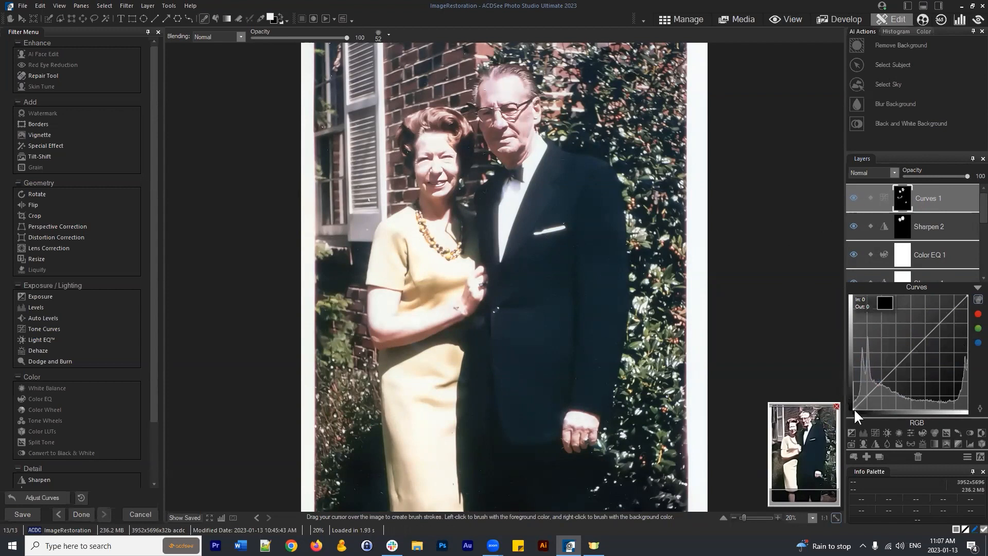
# Reshape the Curves 1 adjustment by raising the black point, lowering the white point, anchoring the shadows and pulling down the upper midtones
pyautogui.moveTo(854, 408); pyautogui.dragTo(849, 402)
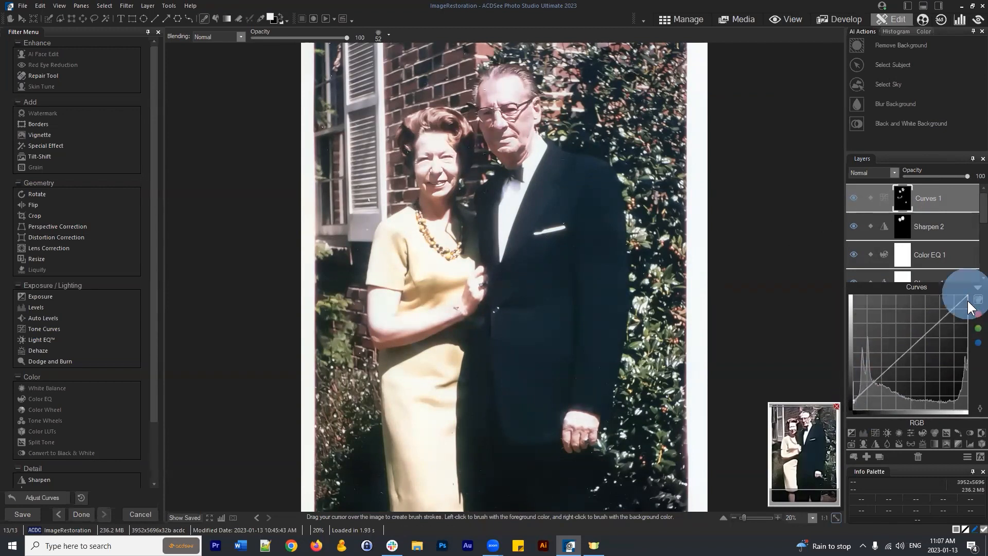
pyautogui.moveTo(968, 294)
pyautogui.mouseDown()
pyautogui.moveTo(971, 329)
pyautogui.moveTo(975, 311)
pyautogui.mouseUp()
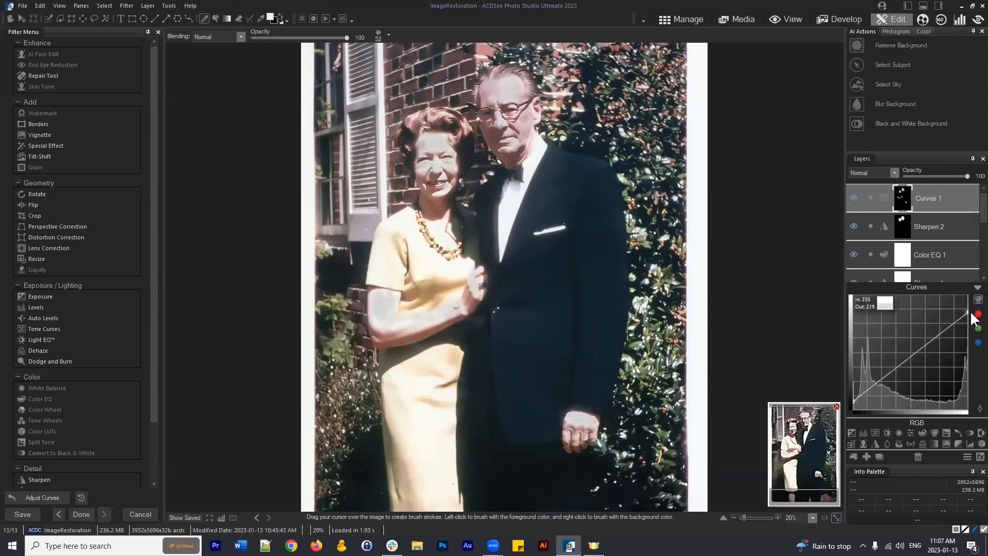
pyautogui.click(892, 372)
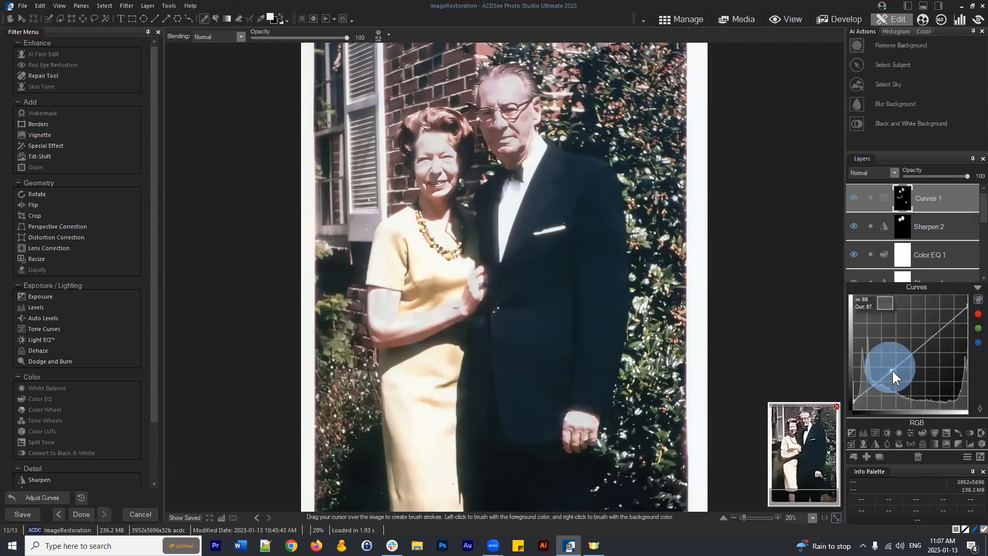
pyautogui.moveTo(921, 343)
pyautogui.mouseDown()
pyautogui.moveTo(928, 360)
pyautogui.moveTo(925, 351)
pyautogui.mouseUp()
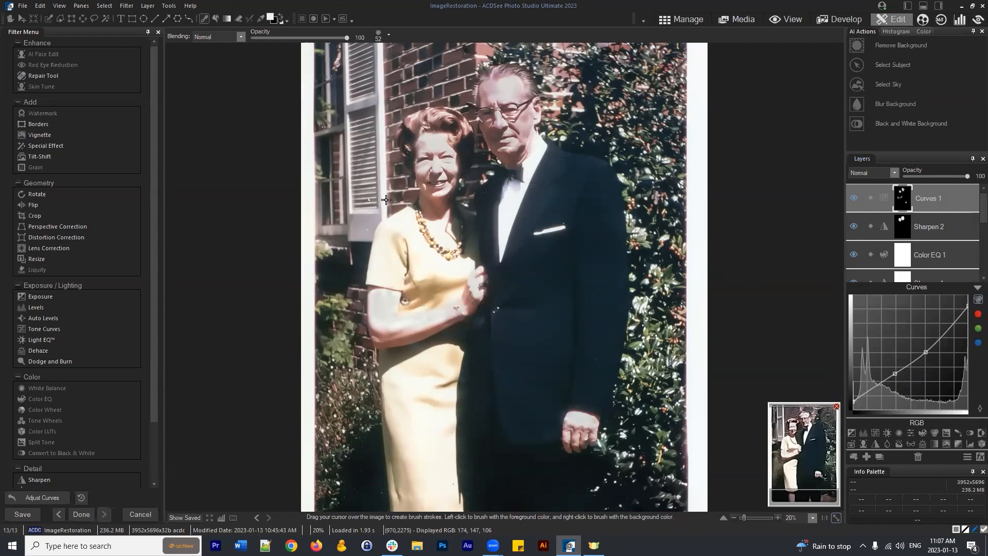
pyautogui.click(976, 288)
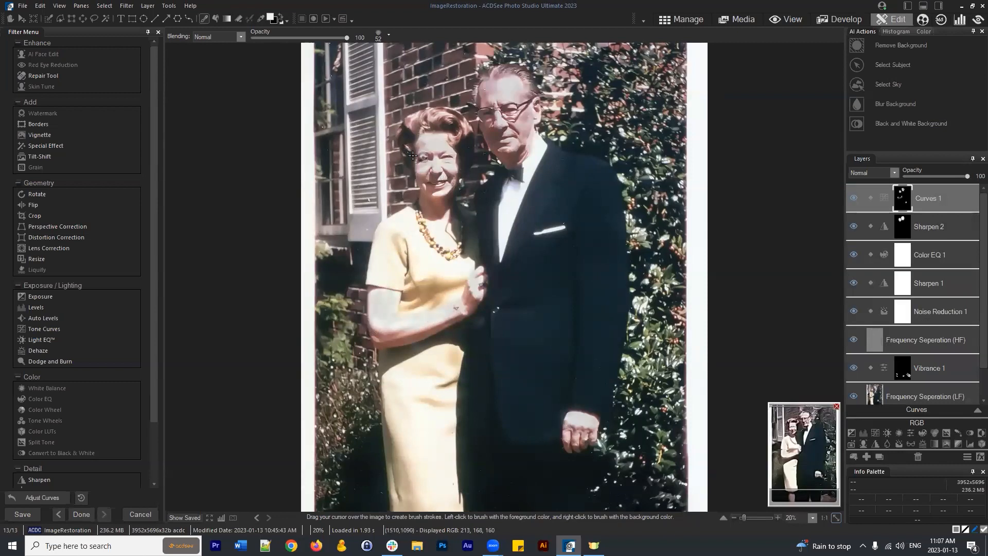
# Toggle the Curves 1 layer's visibility to compare the photo with and without its adjustment
pyautogui.click(851, 200)
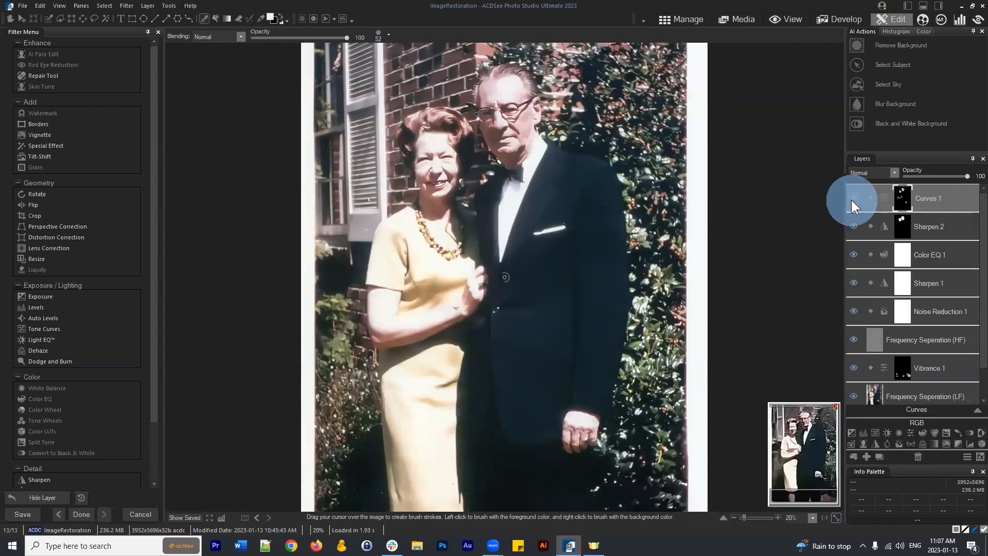
pyautogui.click(853, 200)
pyautogui.click(853, 199)
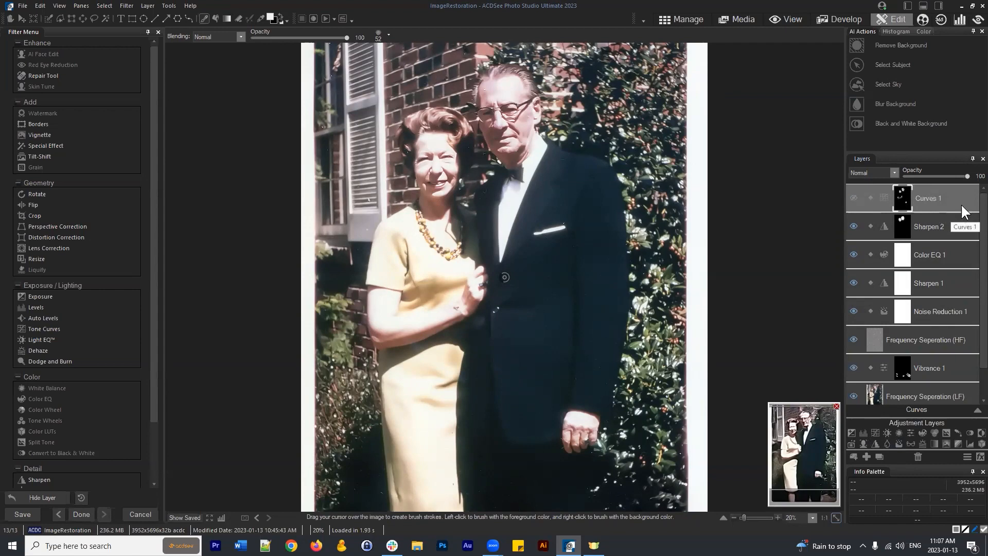
pyautogui.rightClick(922, 194)
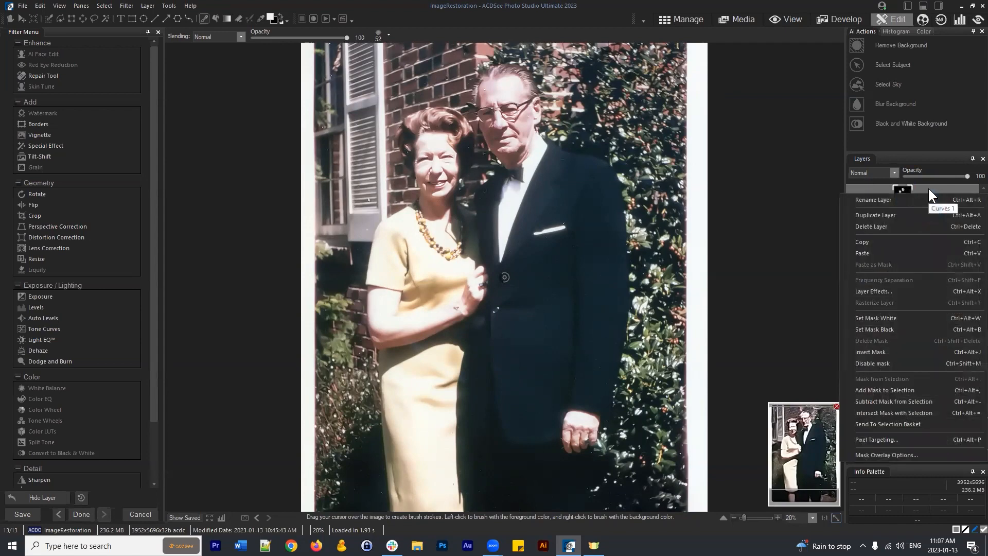
pyautogui.click(928, 195)
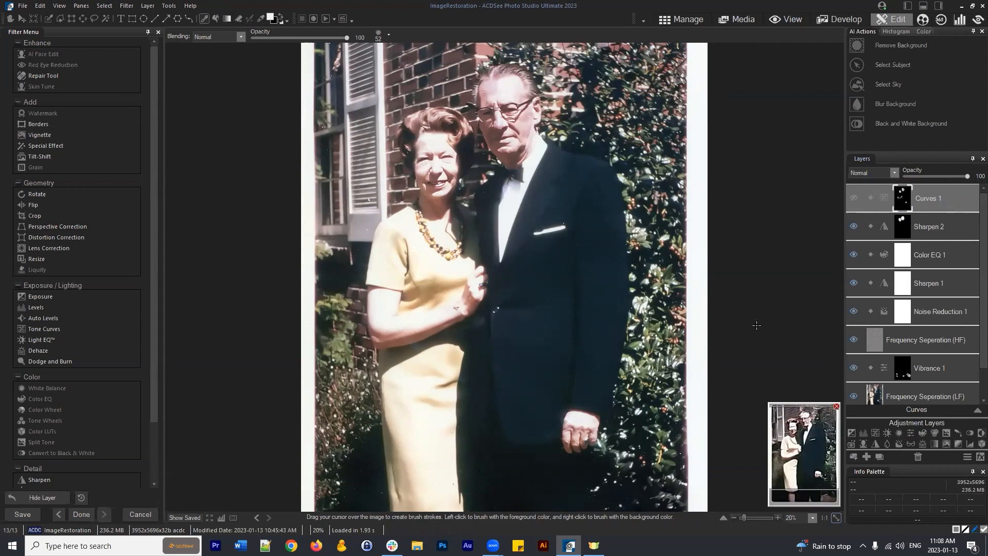
# Recheck the photo with and without Curves 1, and delete that adjustment layer
pyautogui.click(934, 194)
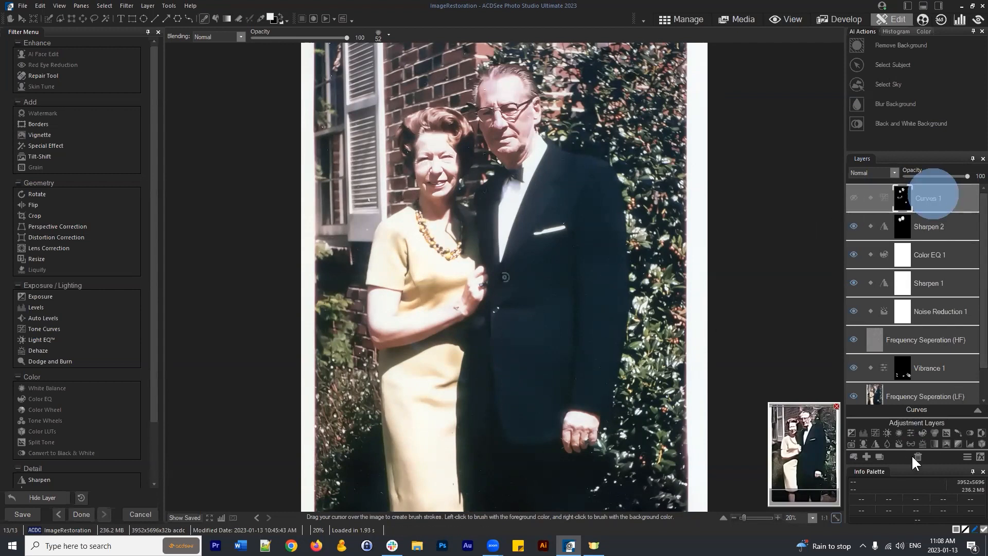
pyautogui.click(853, 199)
pyautogui.click(850, 199)
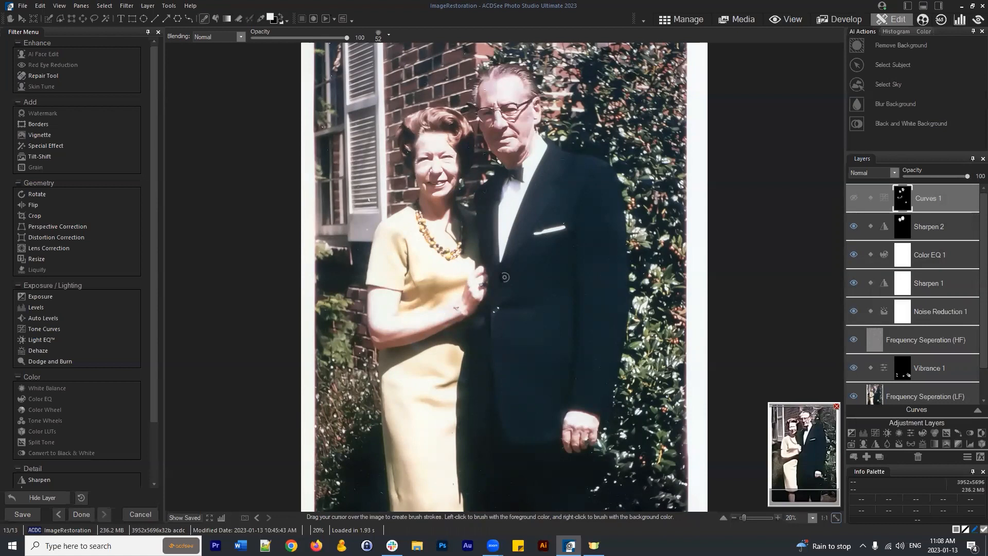
pyautogui.click(949, 199)
pyautogui.click(917, 456)
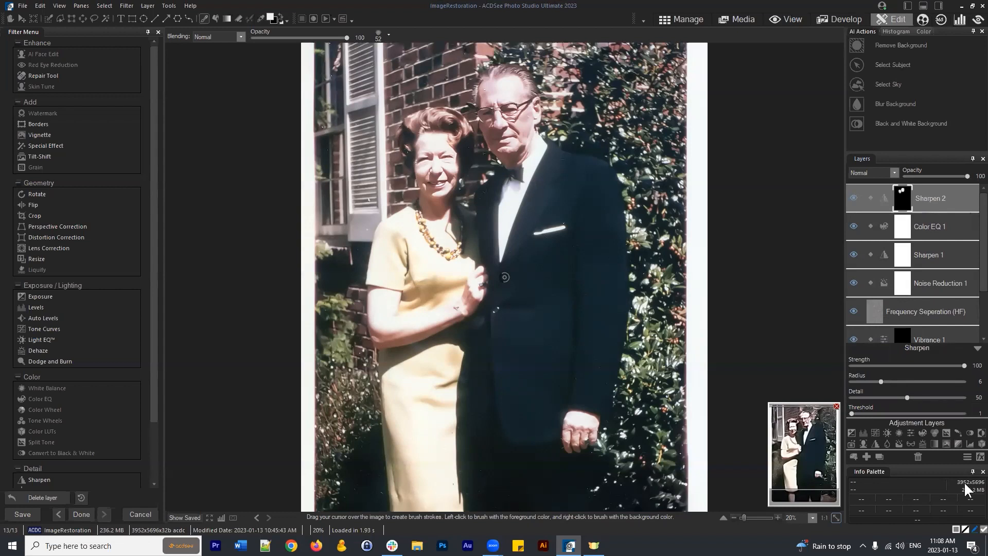
# Try a Light EQ adjustment layer with Brighten 0 and Darken 45, and delete it
pyautogui.click(887, 432)
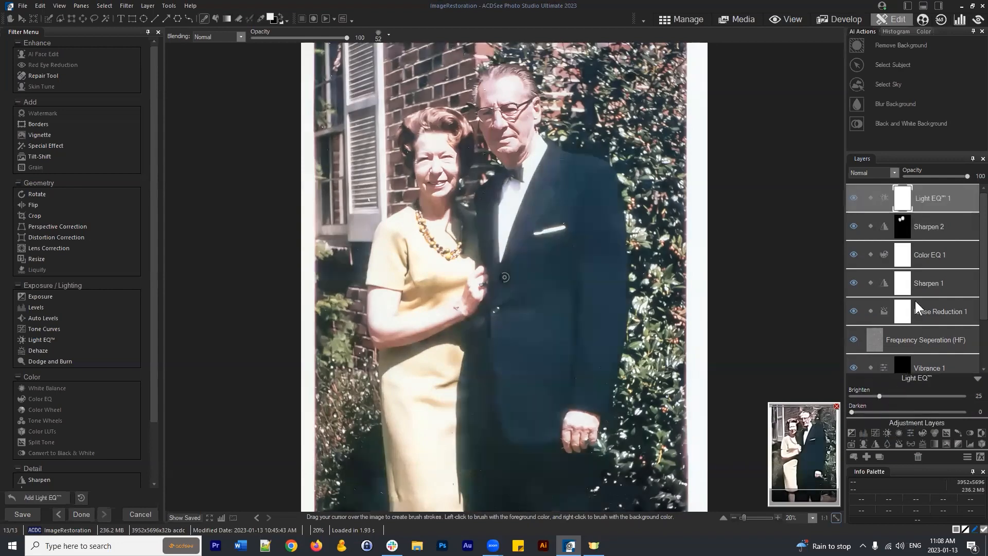
pyautogui.moveTo(853, 408)
pyautogui.mouseDown()
pyautogui.moveTo(885, 412)
pyautogui.moveTo(843, 393)
pyautogui.mouseUp()
pyautogui.moveTo(894, 412)
pyautogui.mouseDown()
pyautogui.moveTo(917, 411)
pyautogui.moveTo(901, 412)
pyautogui.mouseUp()
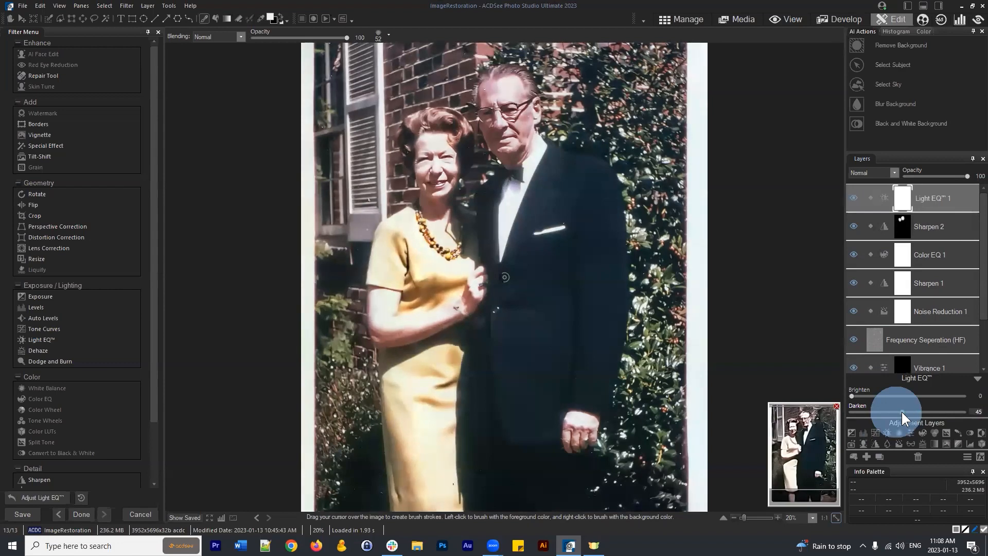
pyautogui.click(943, 189)
pyautogui.click(916, 455)
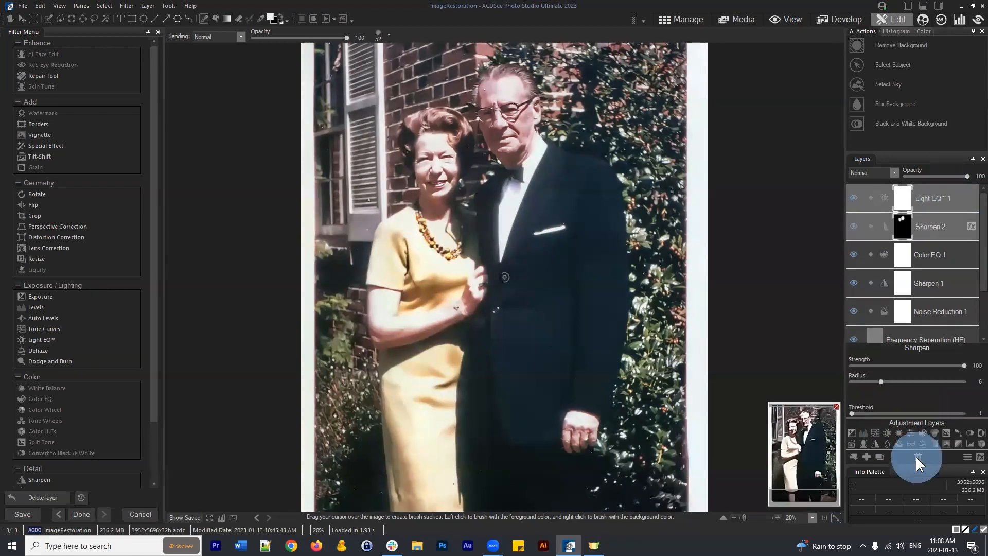
# Save the layered ImageRestoration file in its existing ACDC format
pyautogui.scroll(-2, 80, 225)
pyautogui.scroll(-1, 80, 225)
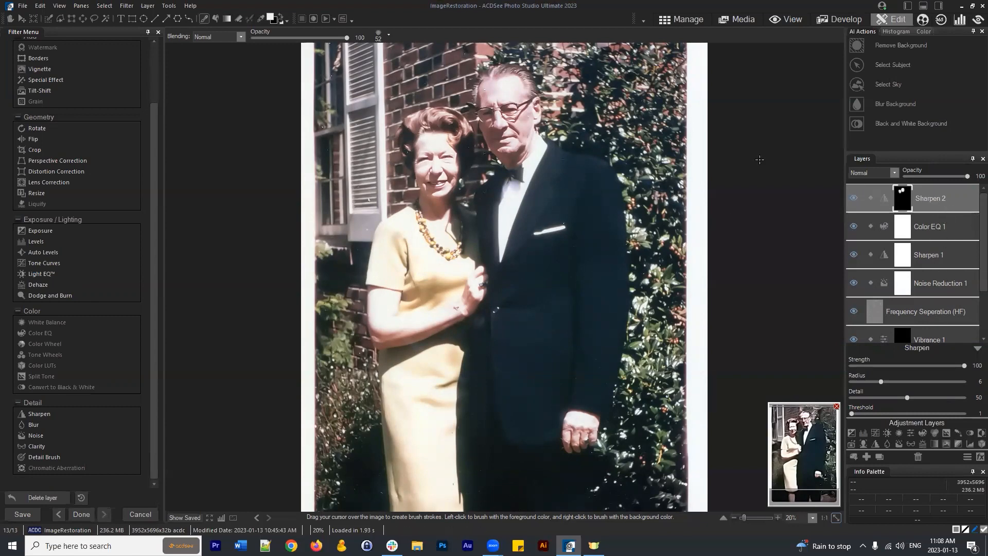
pyautogui.scroll(-1, 670, 227)
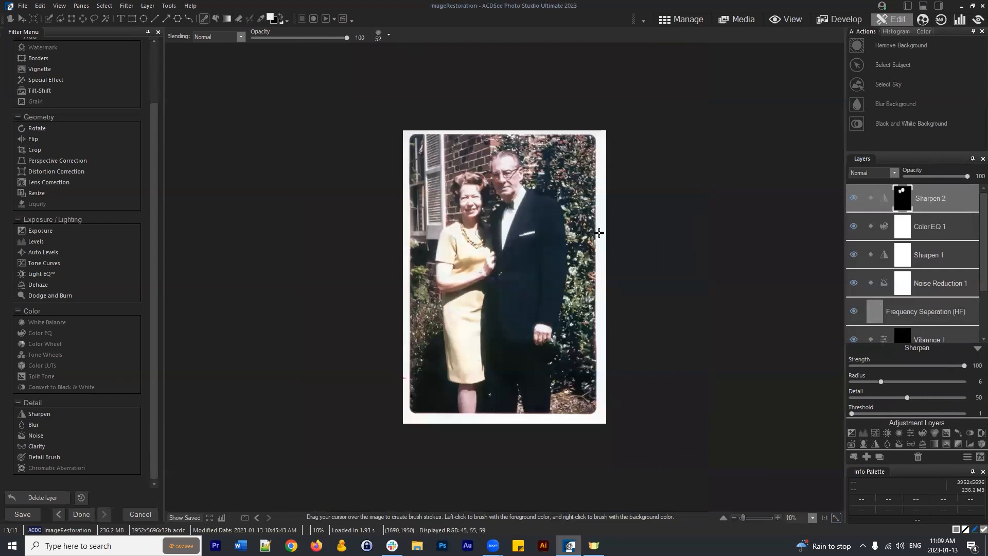
pyautogui.click(22, 6)
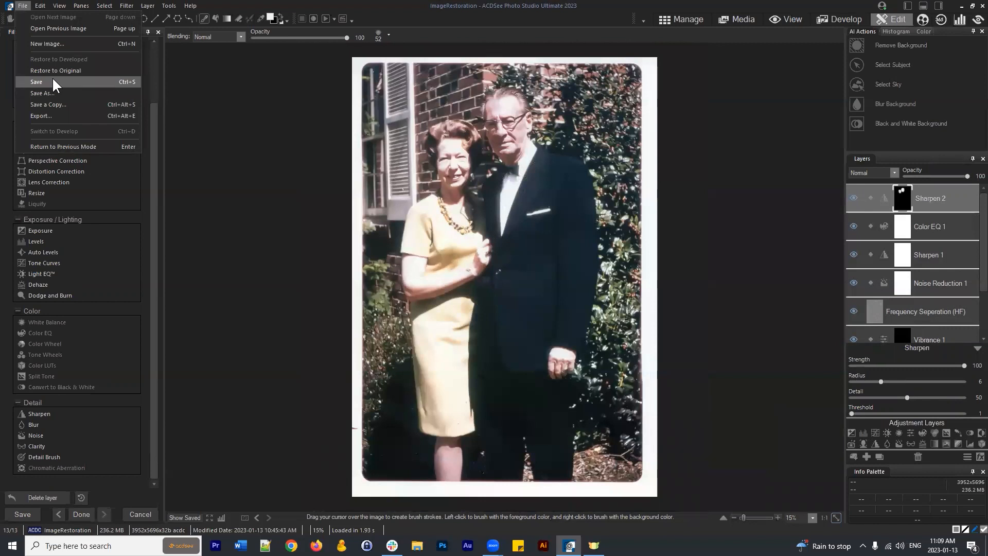
pyautogui.click(52, 80)
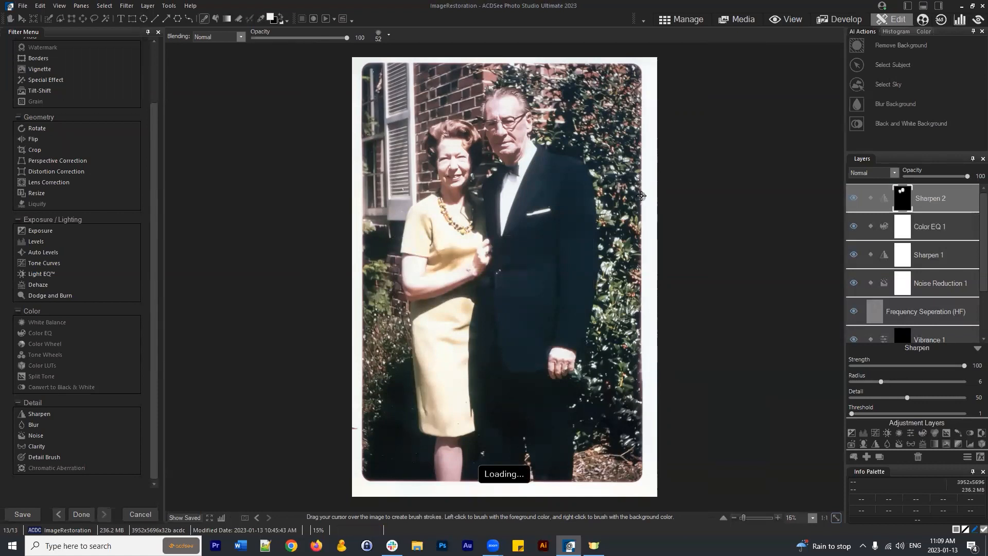
# Save a flattened JPEG copy named ImageRestoration-Final.jpg in the Black & White folder
pyautogui.click(23, 6)
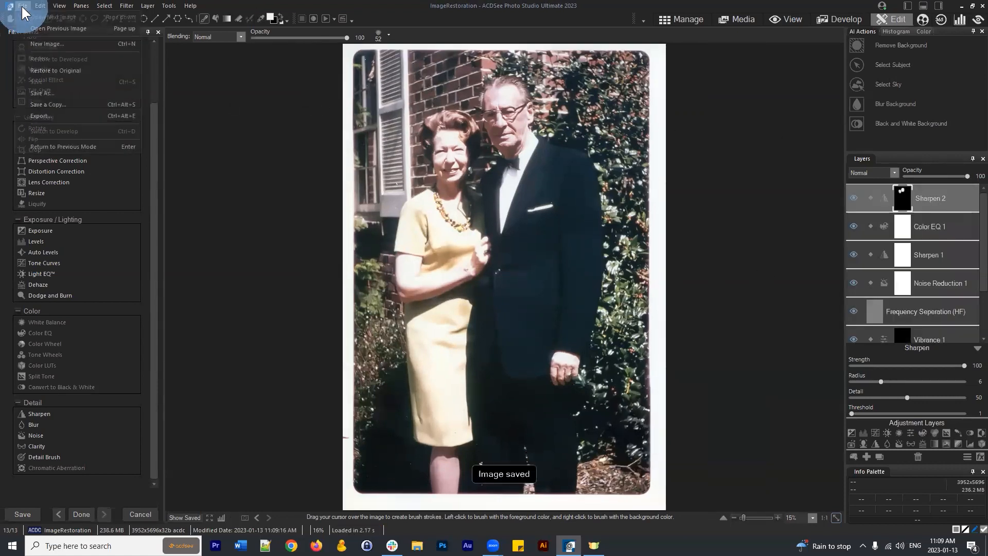
pyautogui.click(44, 86)
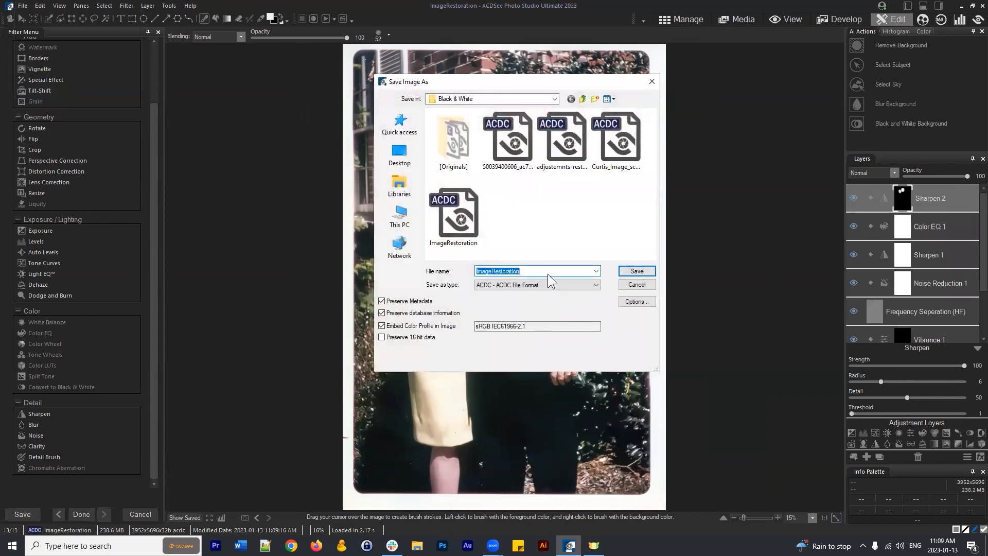
pyautogui.click(542, 285)
pyautogui.click(503, 314)
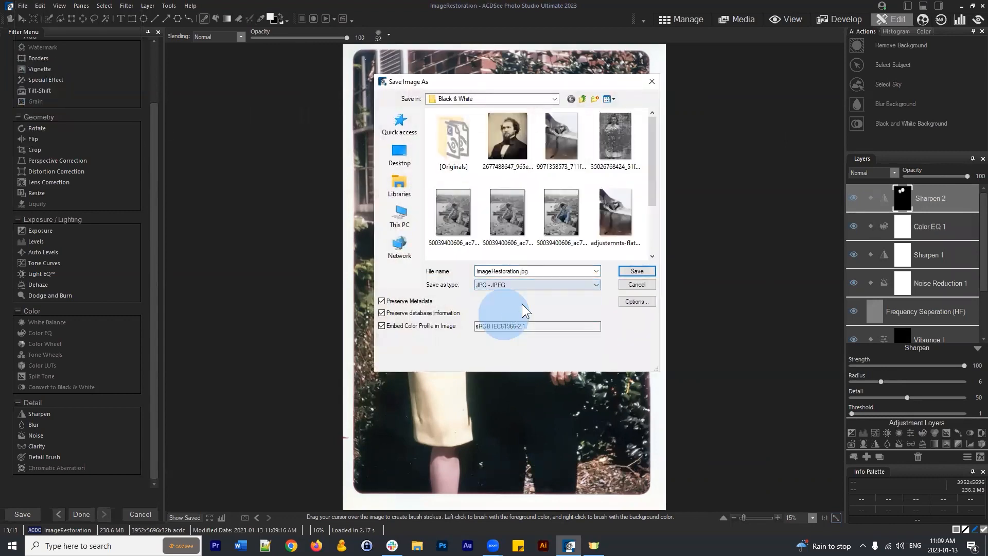
pyautogui.click(520, 272)
pyautogui.write('-Final')
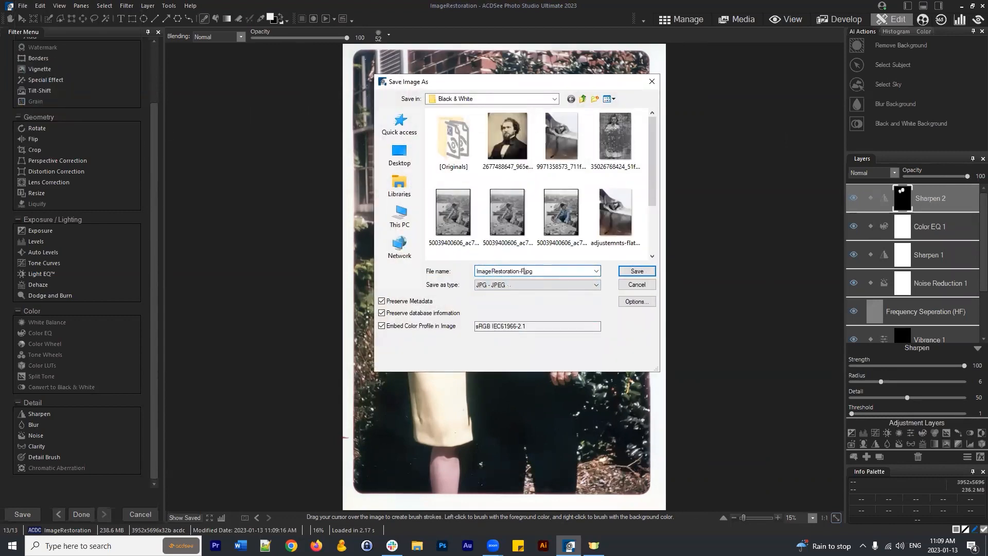
pyautogui.click(638, 269)
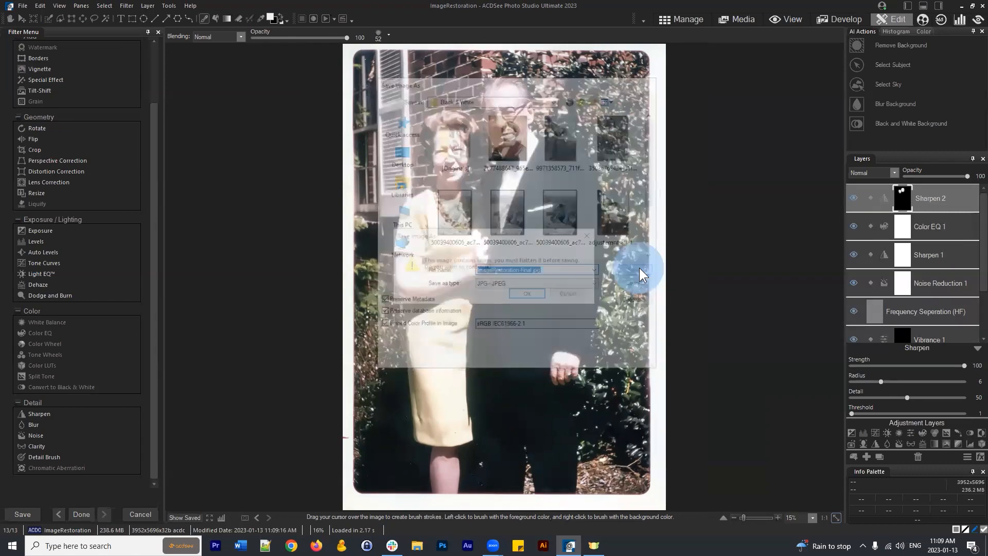
pyautogui.click(520, 294)
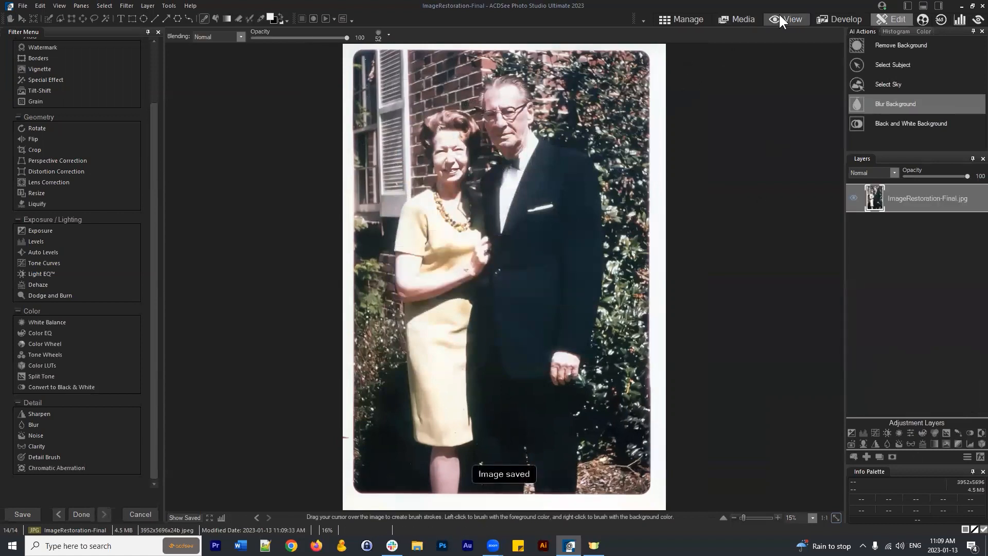
# Switch to Manage mode, select ImageRestoration-Final in the Black & White folder, and show the folder as a filmstrip with a large preview
pyautogui.click(757, 20)
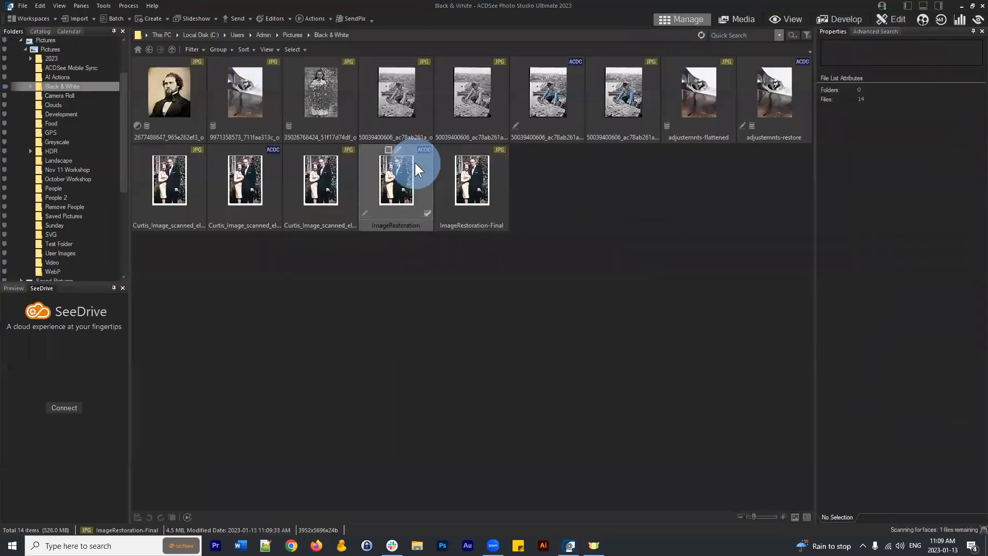
pyautogui.click(495, 193)
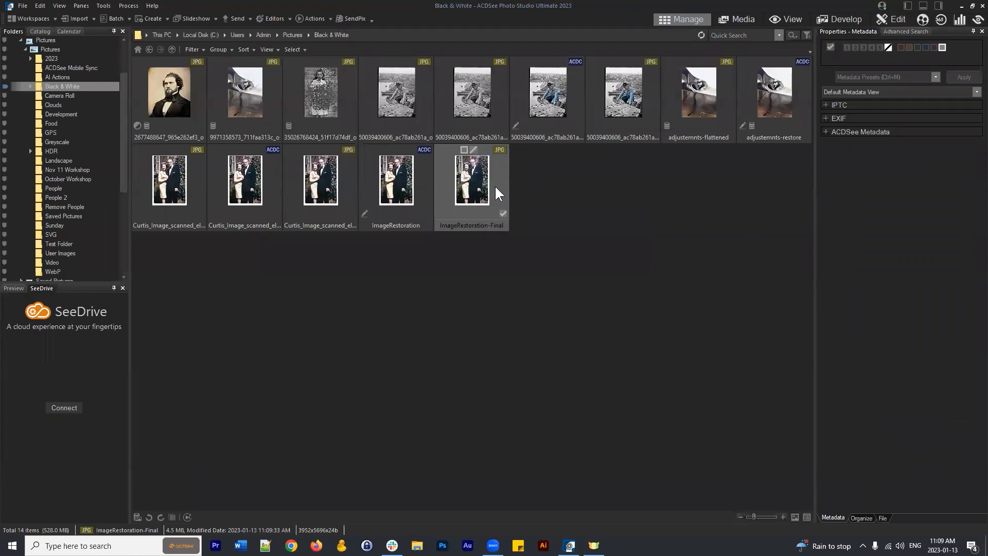
pyautogui.click(579, 172)
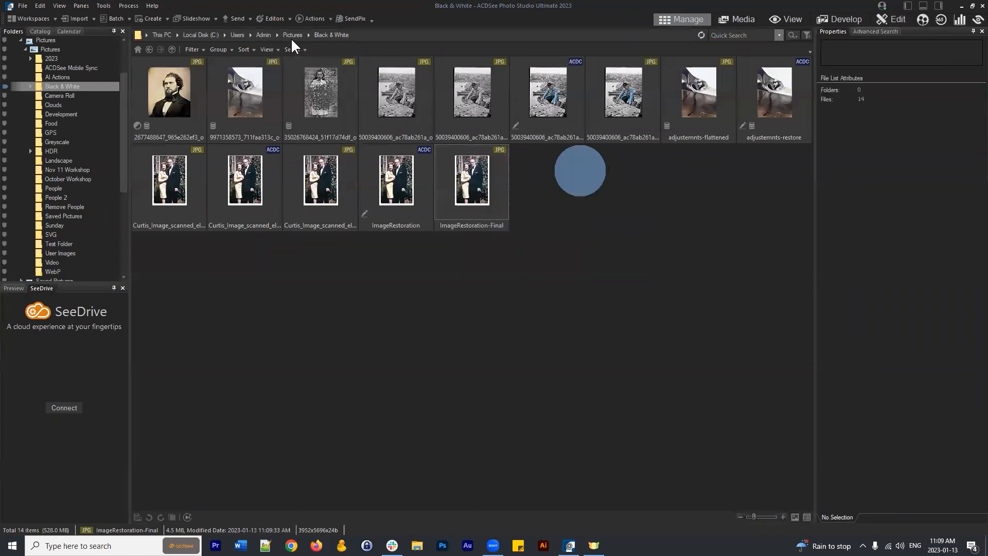
pyautogui.click(451, 187)
pyautogui.click(268, 49)
pyautogui.click(293, 72)
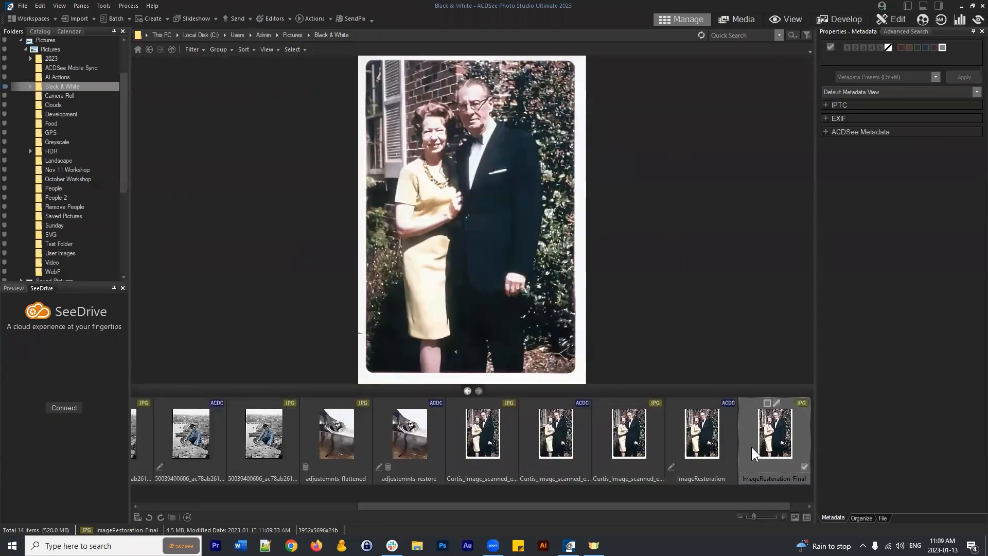
# Compare the original couple scan side by side with ImageRestoration-Final, and close the comparison
pyautogui.click(487, 444)
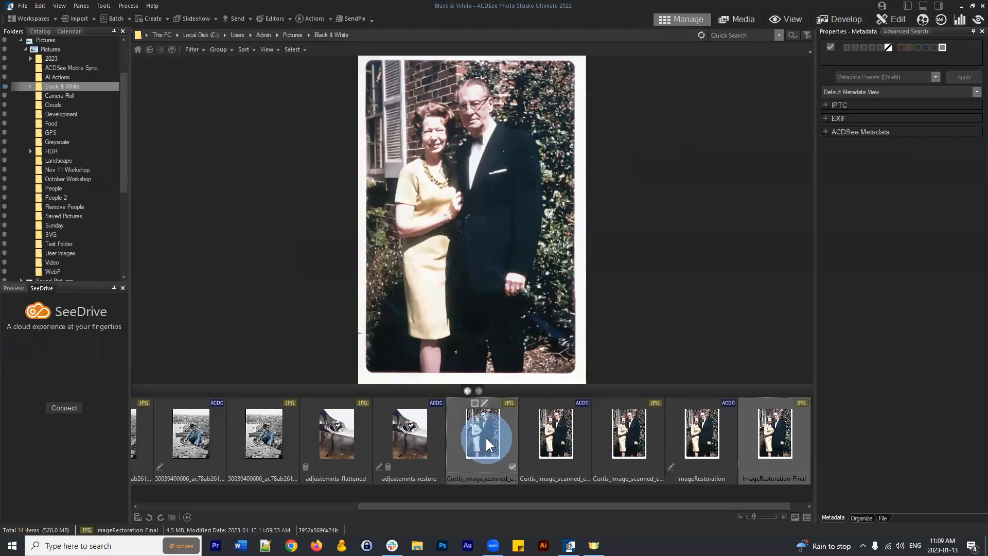
pyautogui.click(177, 514)
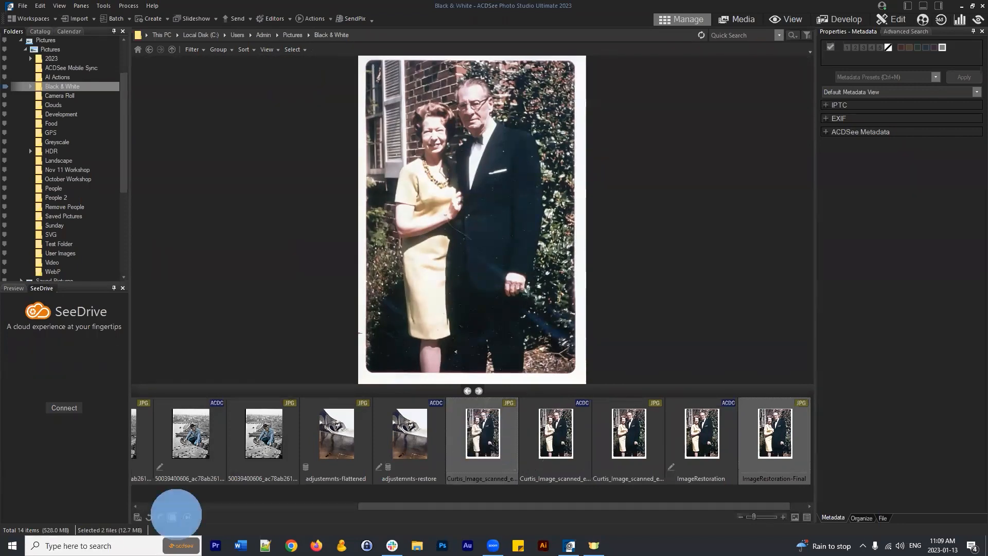
pyautogui.click(483, 268)
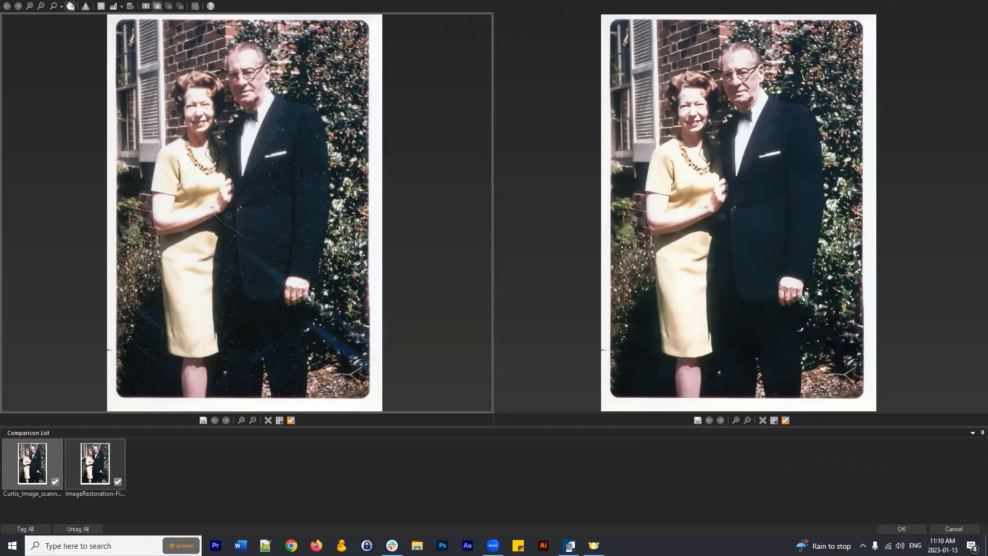
pyautogui.click(948, 530)
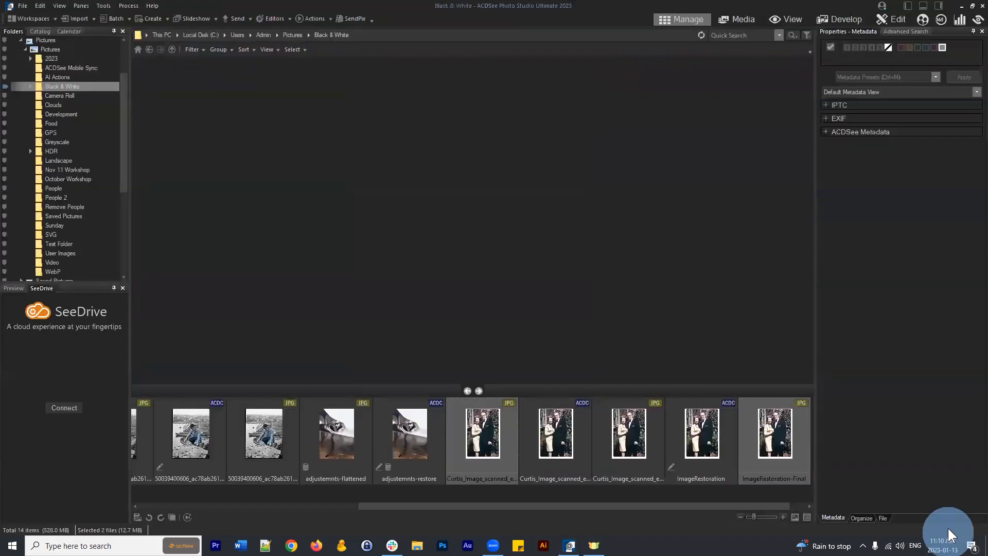
# Alternate the large preview between the original couple scan and ImageRestoration-Final to examine the before and after
pyautogui.click(785, 450)
pyautogui.click(477, 451)
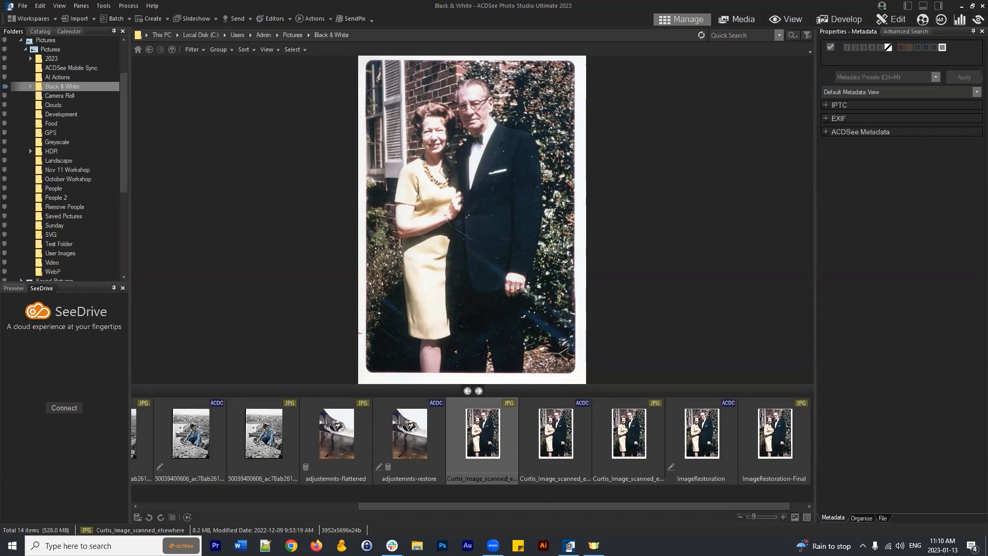
pyautogui.click(775, 434)
pyautogui.click(775, 437)
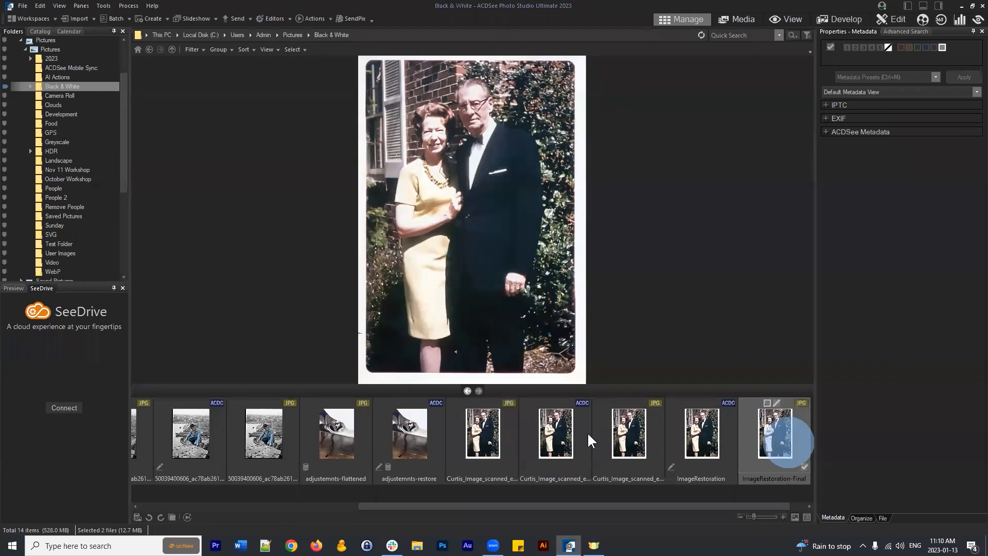
pyautogui.click(477, 440)
pyautogui.click(785, 439)
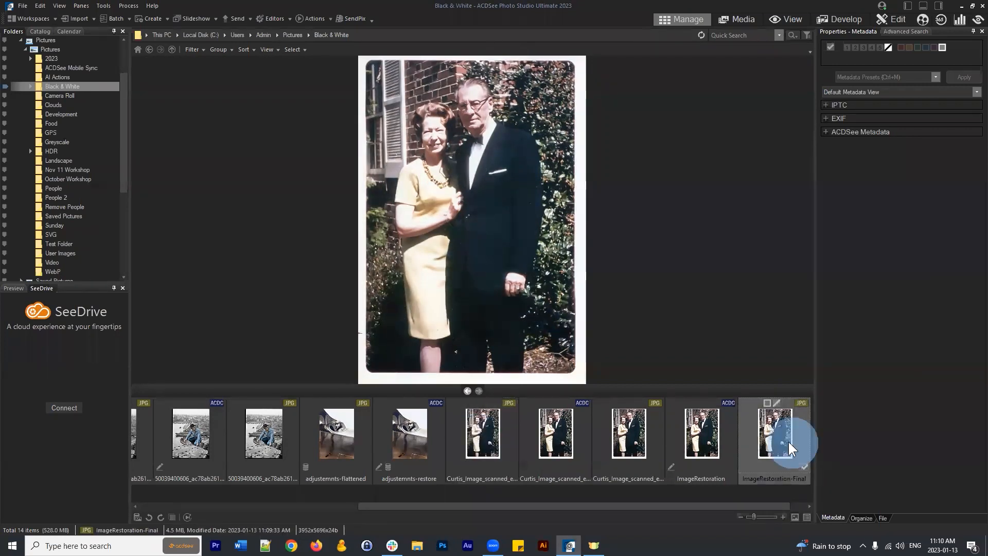
pyautogui.click(483, 437)
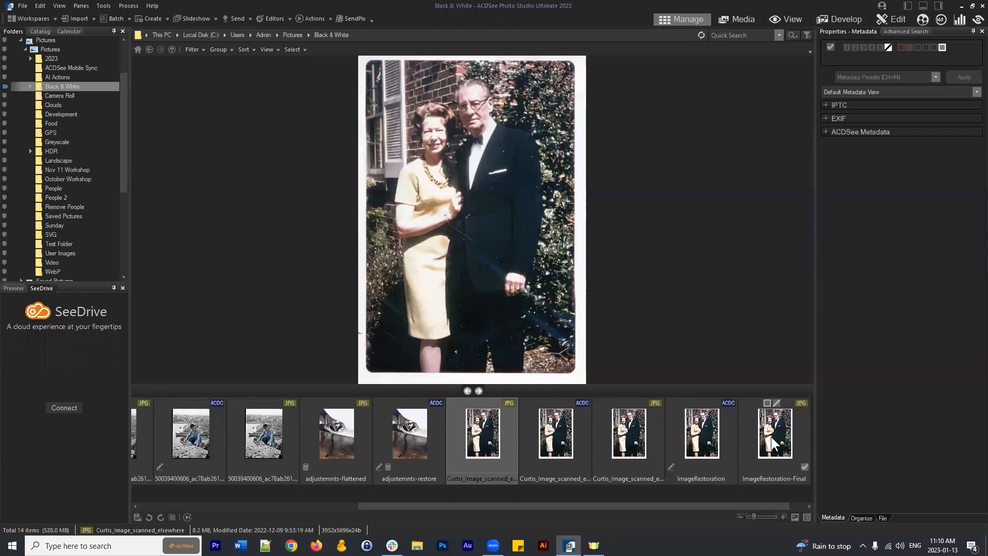
pyautogui.click(769, 438)
pyautogui.click(486, 447)
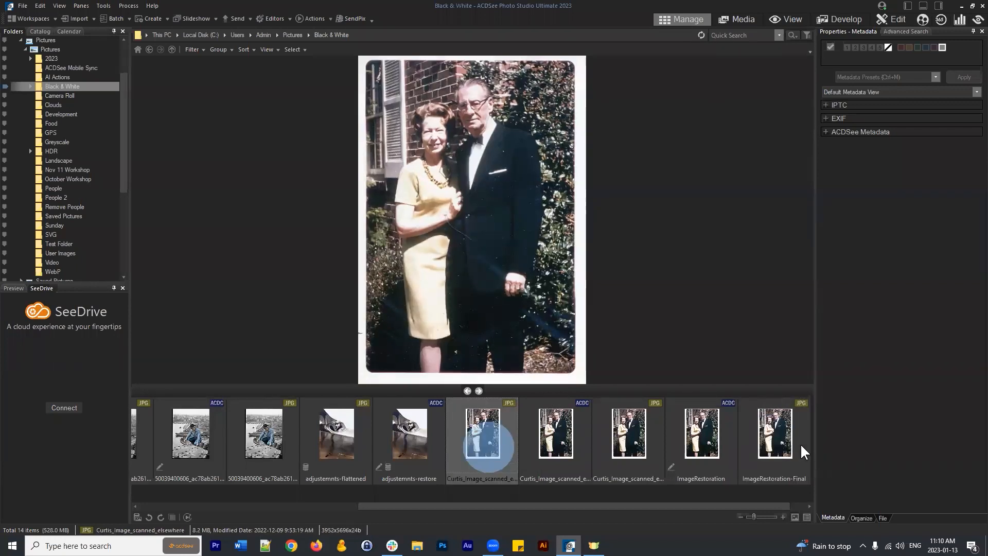
pyautogui.click(779, 421)
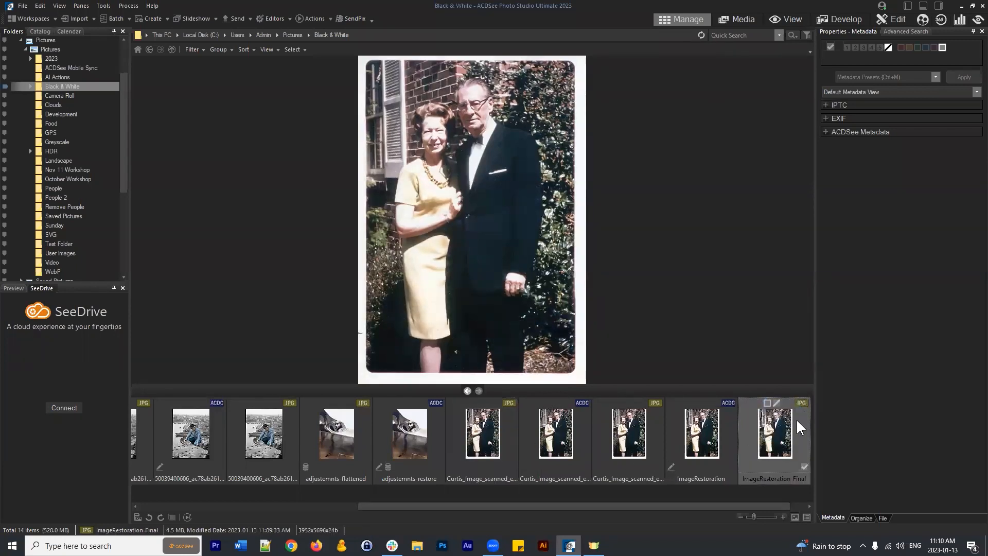
pyautogui.click(473, 436)
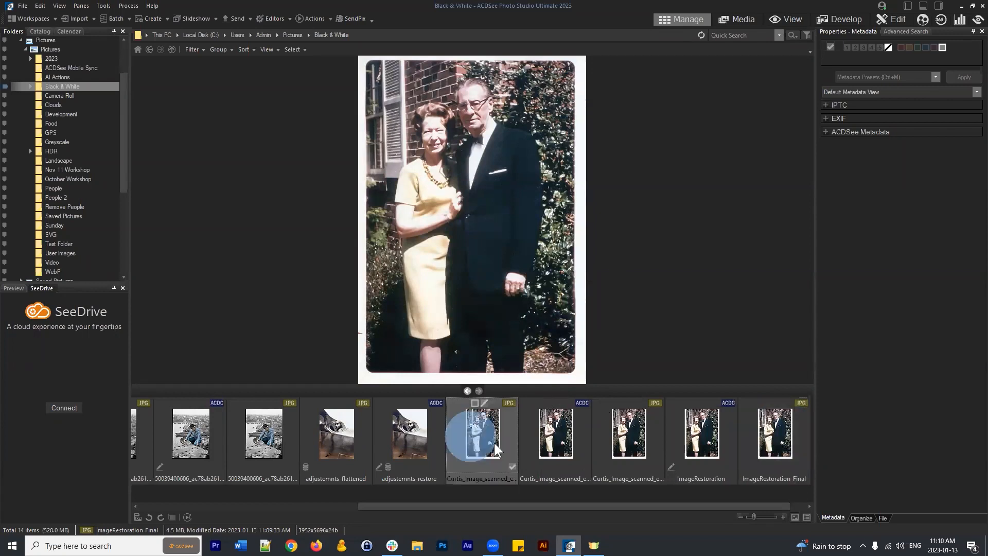
# Reopen the original scan and ImageRestoration-Final in Compare Images, enlarge the image panes to inspect them, and close the comparison
pyautogui.click(778, 439)
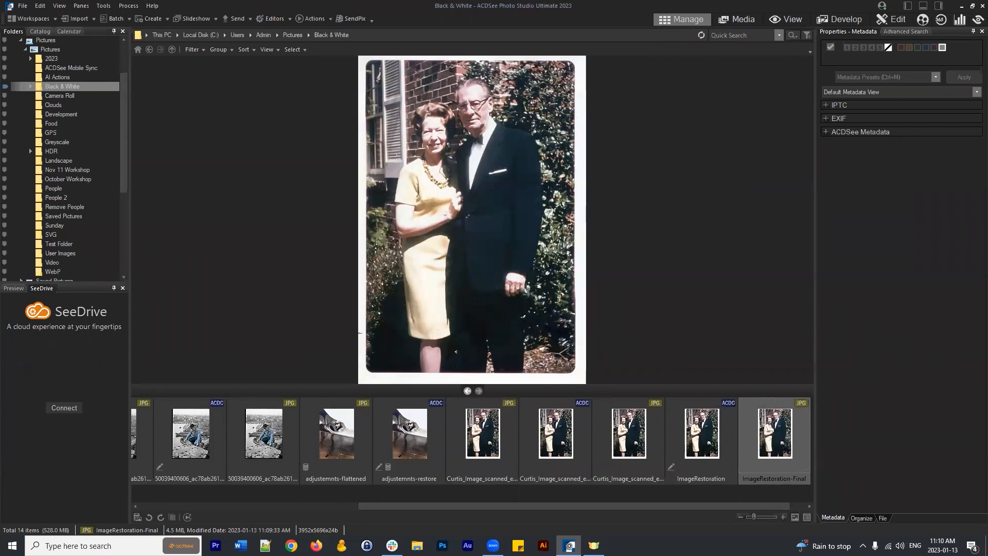
pyautogui.keyDown('ctrl'); pyautogui.click(484, 421); pyautogui.keyUp('ctrl')
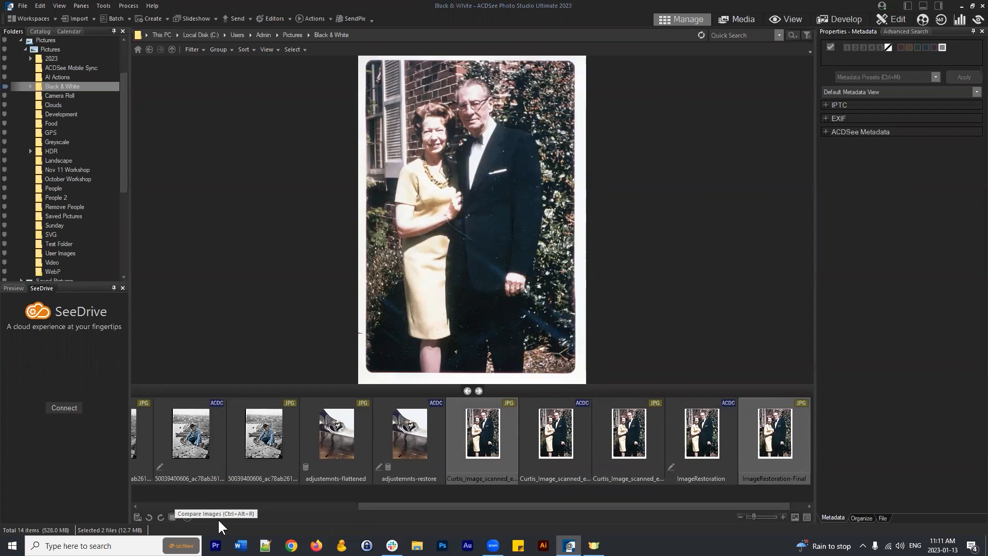
pyautogui.click(171, 515)
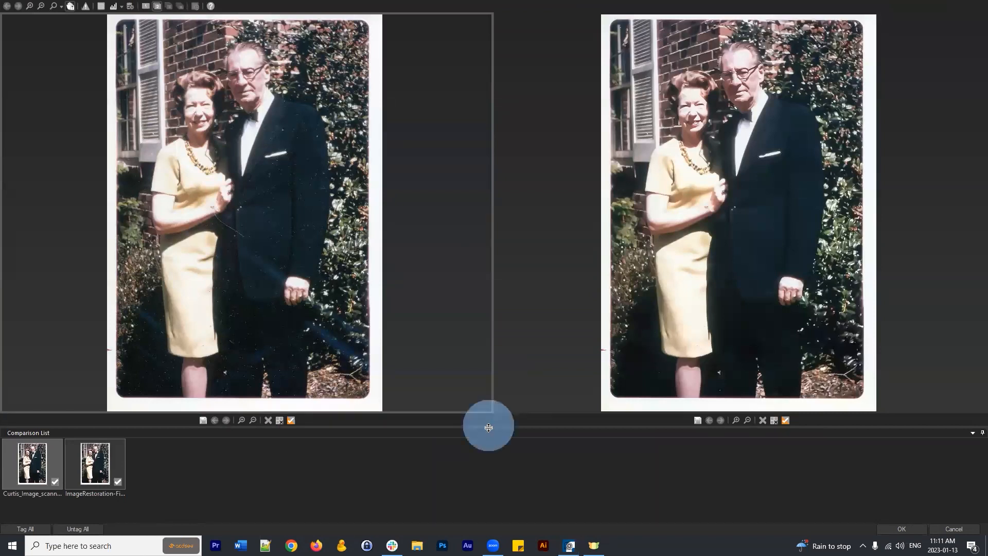
pyautogui.moveTo(488, 427); pyautogui.dragTo(494, 461)
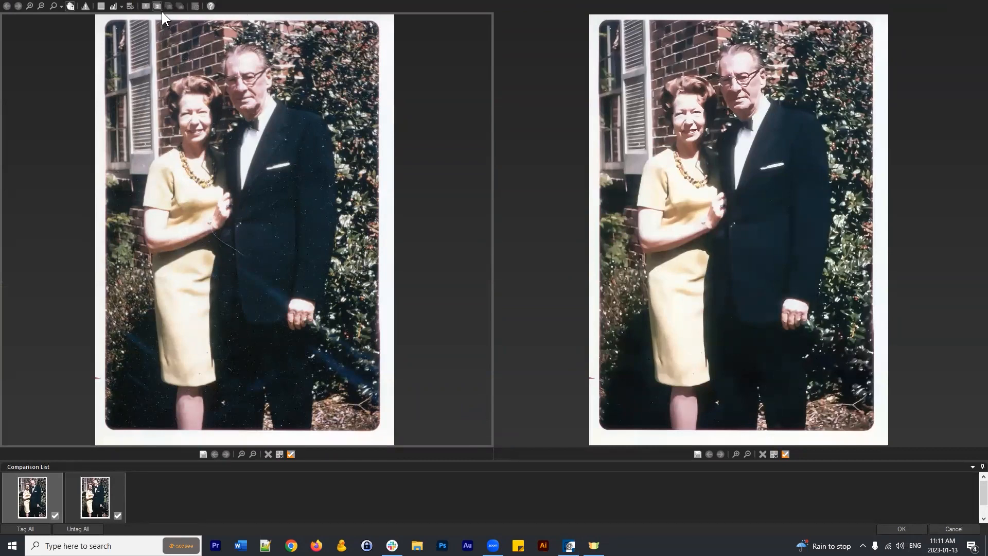
pyautogui.click(946, 529)
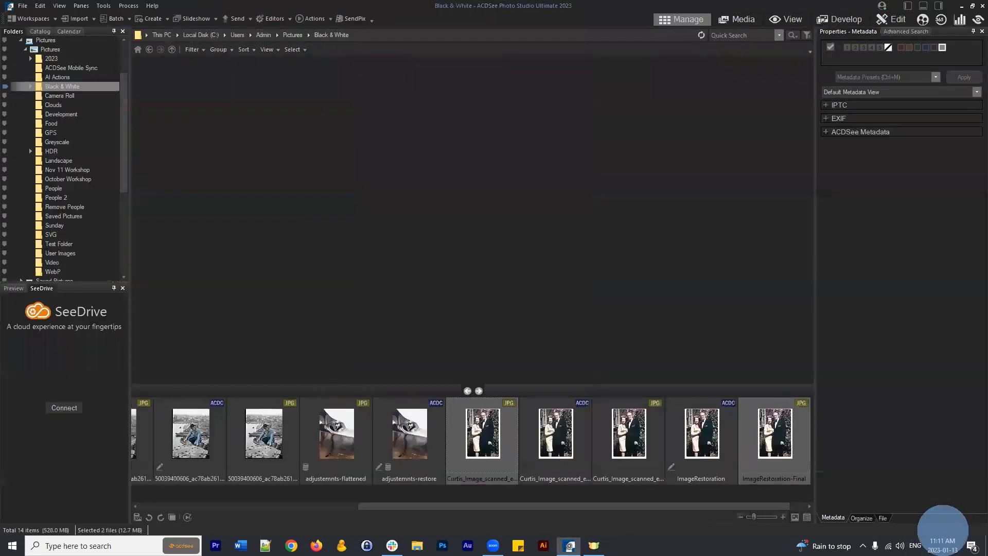